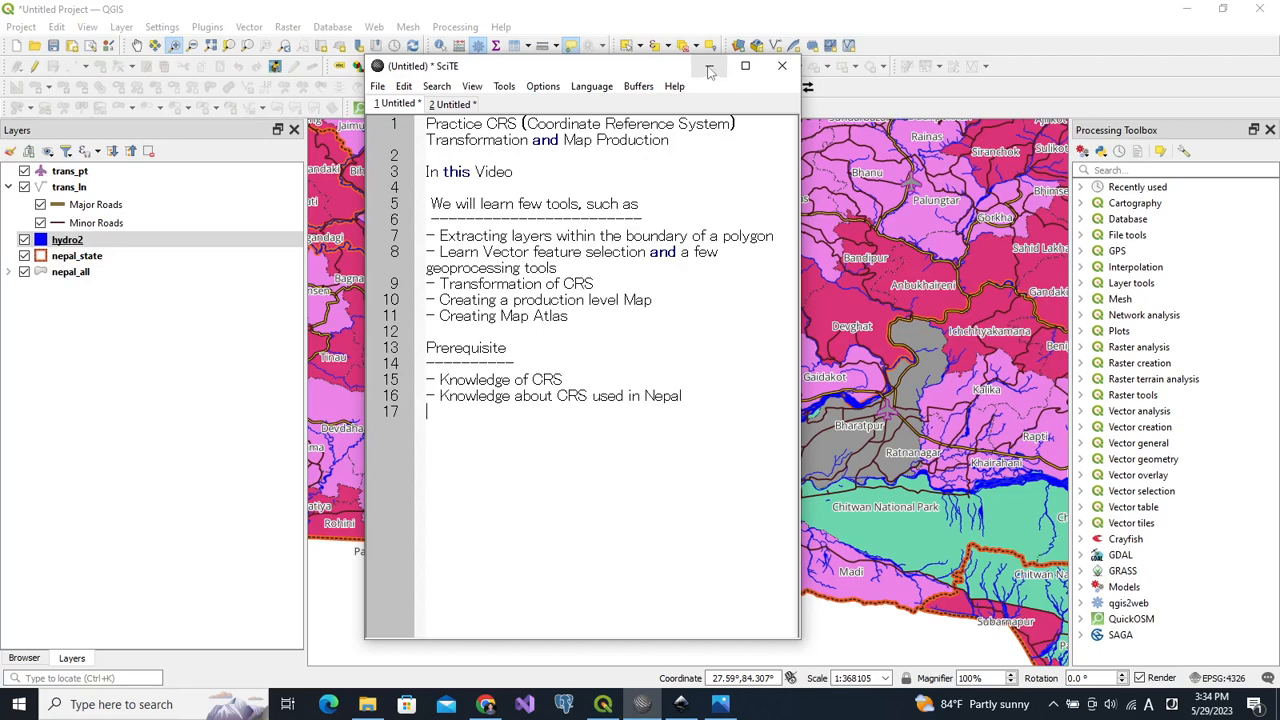
Select only the Sudur Paschim province polygon in the nepal_state layer
{"action": "left_click", "coordinate": [708, 70]}
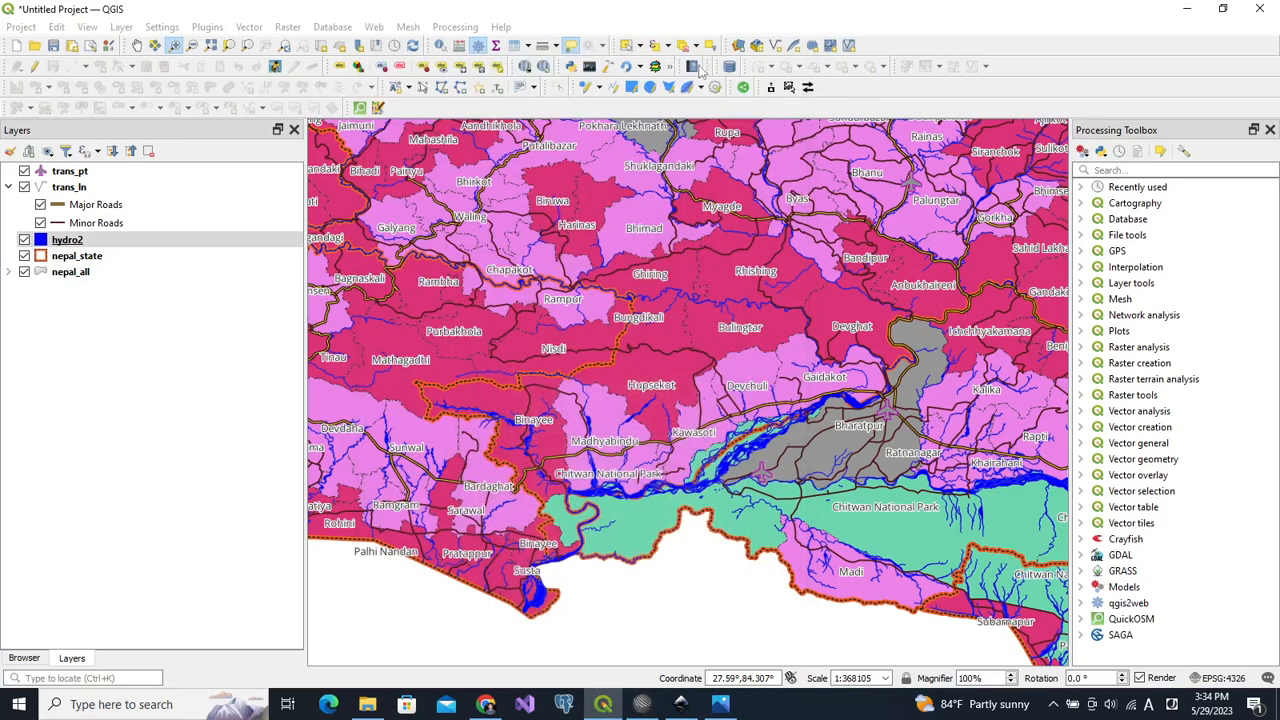
{"action": "left_click", "coordinate": [99, 260]}
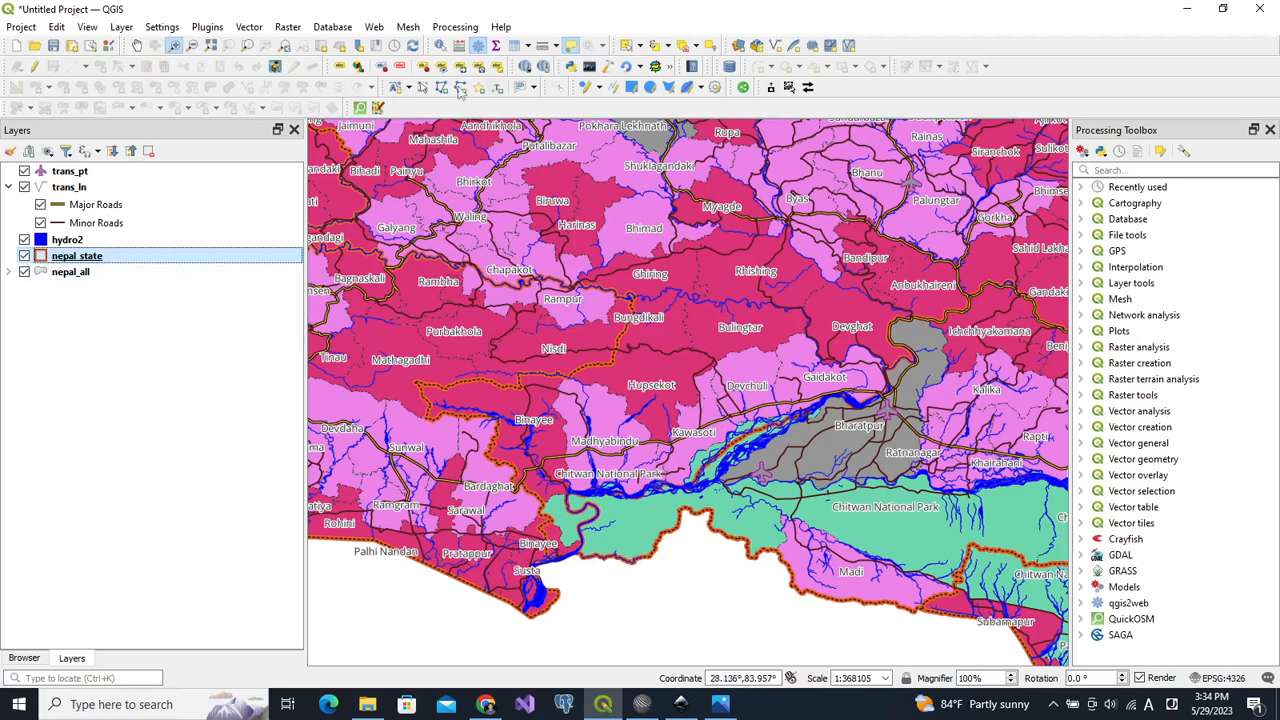
{"action": "left_click", "coordinate": [246, 46]}
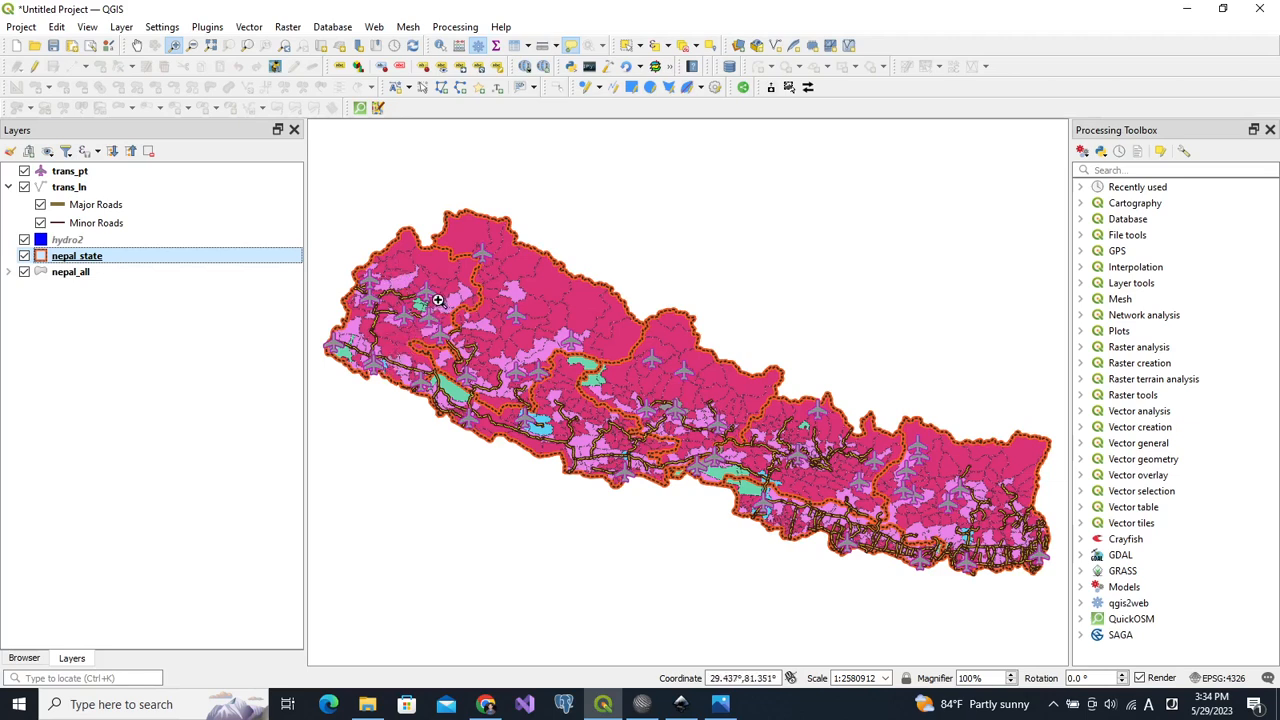
{"action": "left_click", "coordinate": [625, 46]}
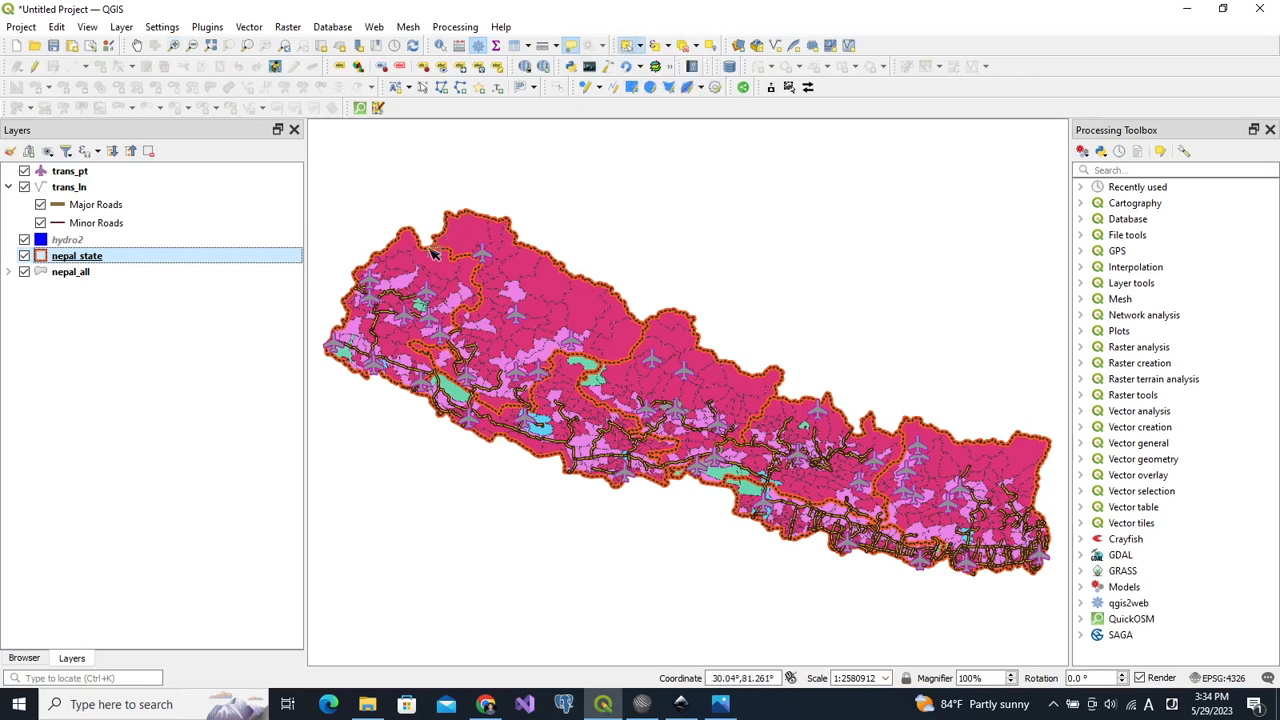
{"action": "left_click", "coordinate": [407, 267]}
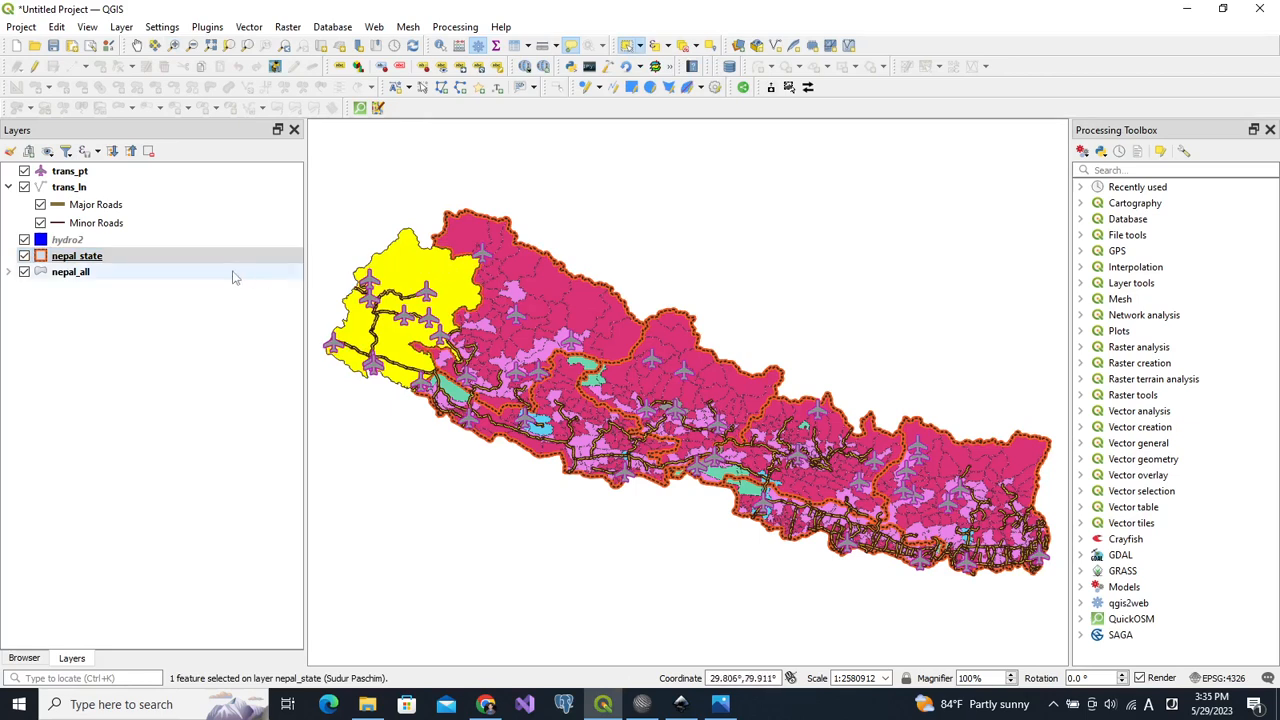
{"action": "left_click", "coordinate": [85, 262]}
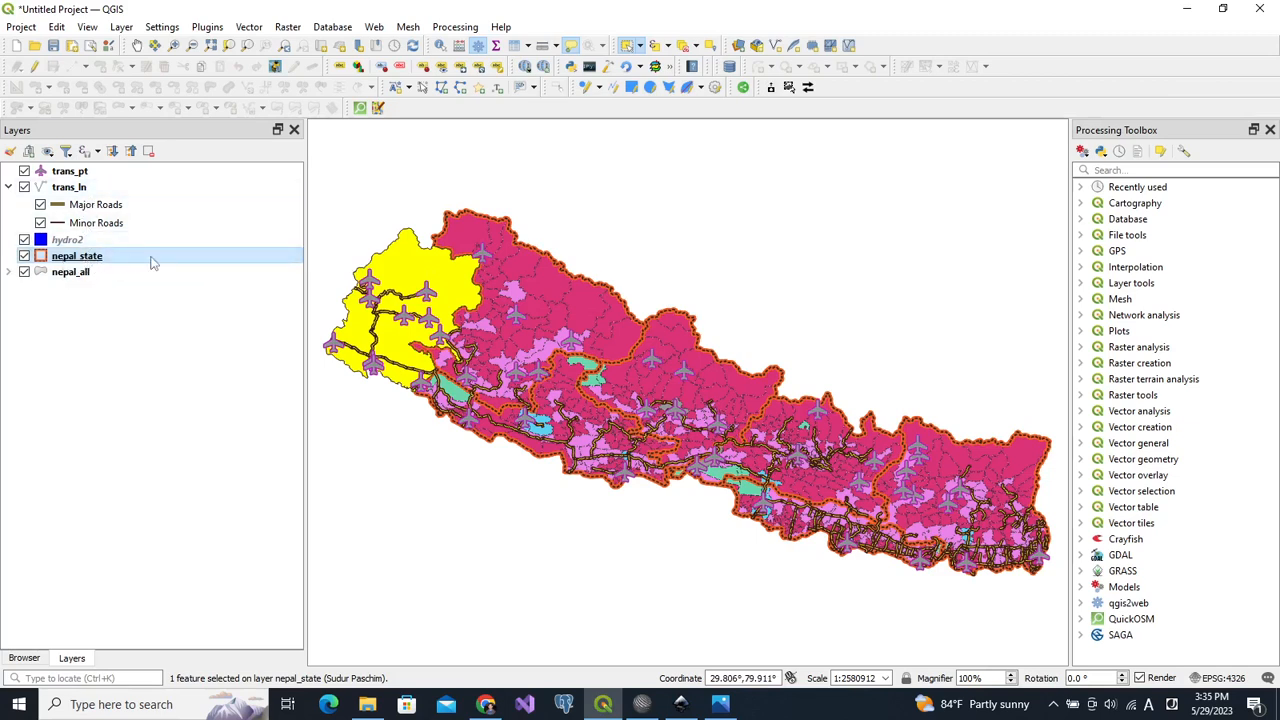
{"action": "left_click_drag", "start_coordinate": [430, 260], "coordinate": [520, 315]}
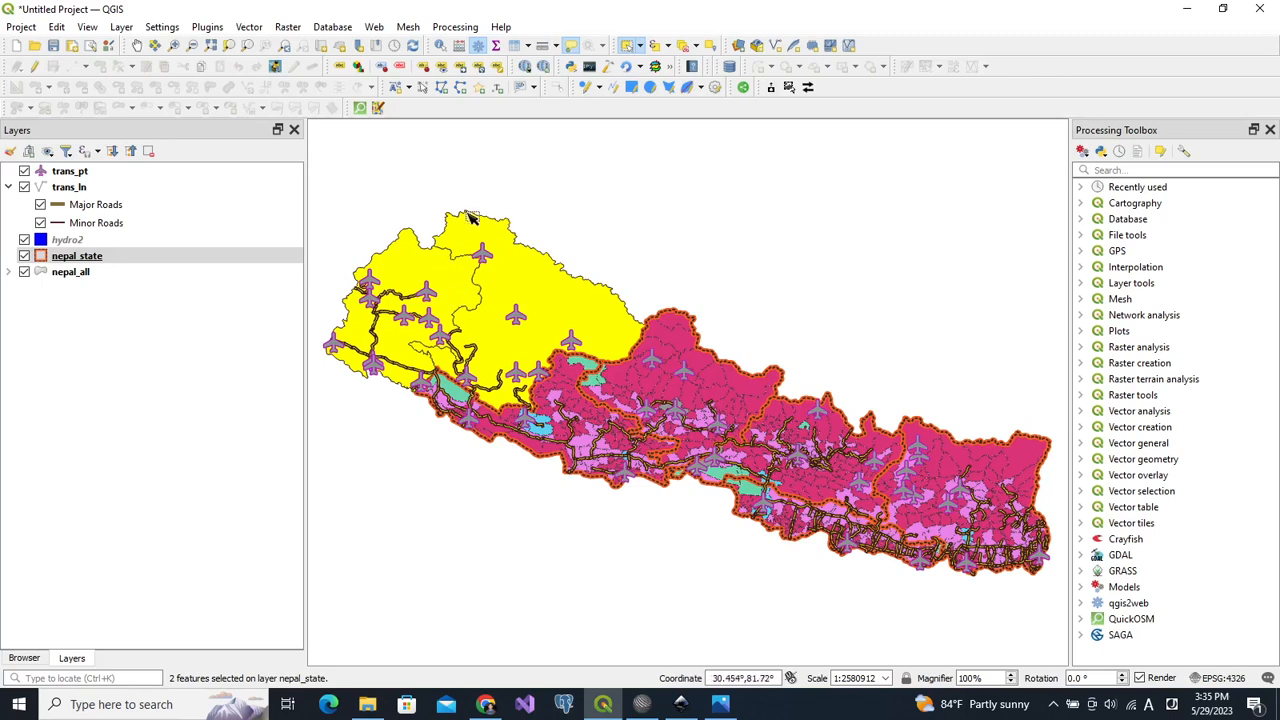
{"action": "mouse_move", "coordinate": [410, 270]}
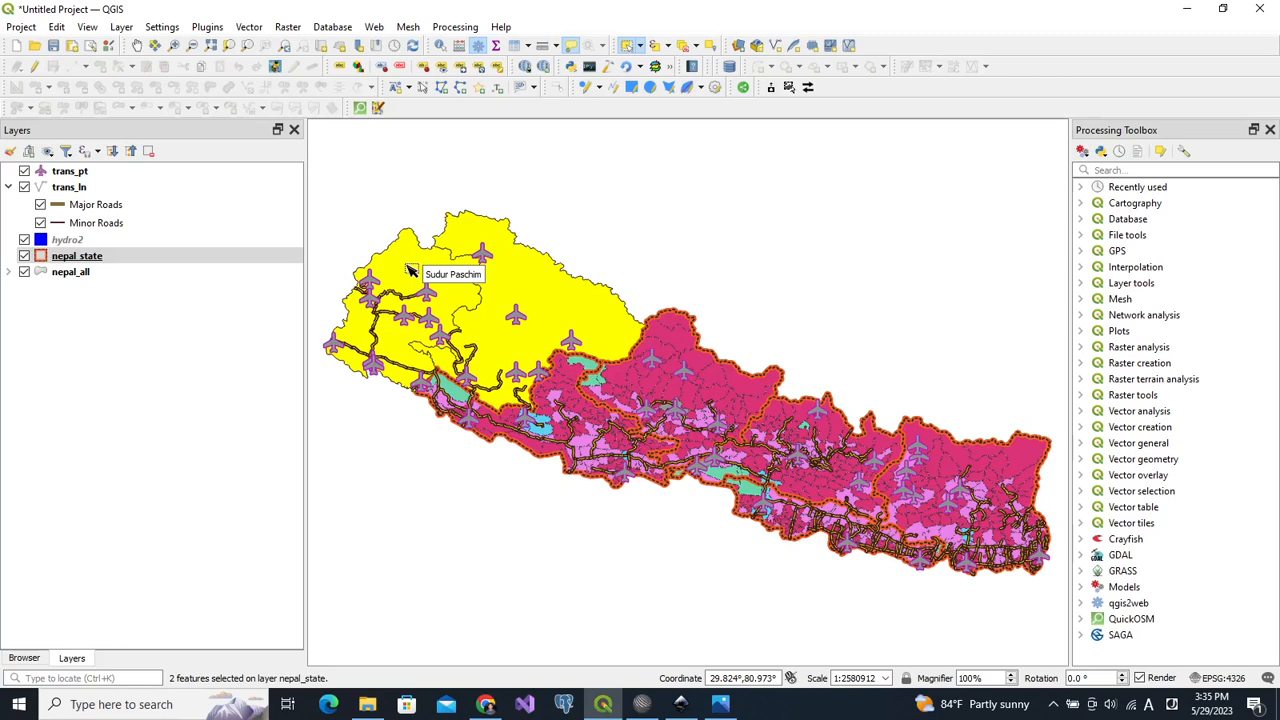
{"action": "left_click", "coordinate": [408, 270]}
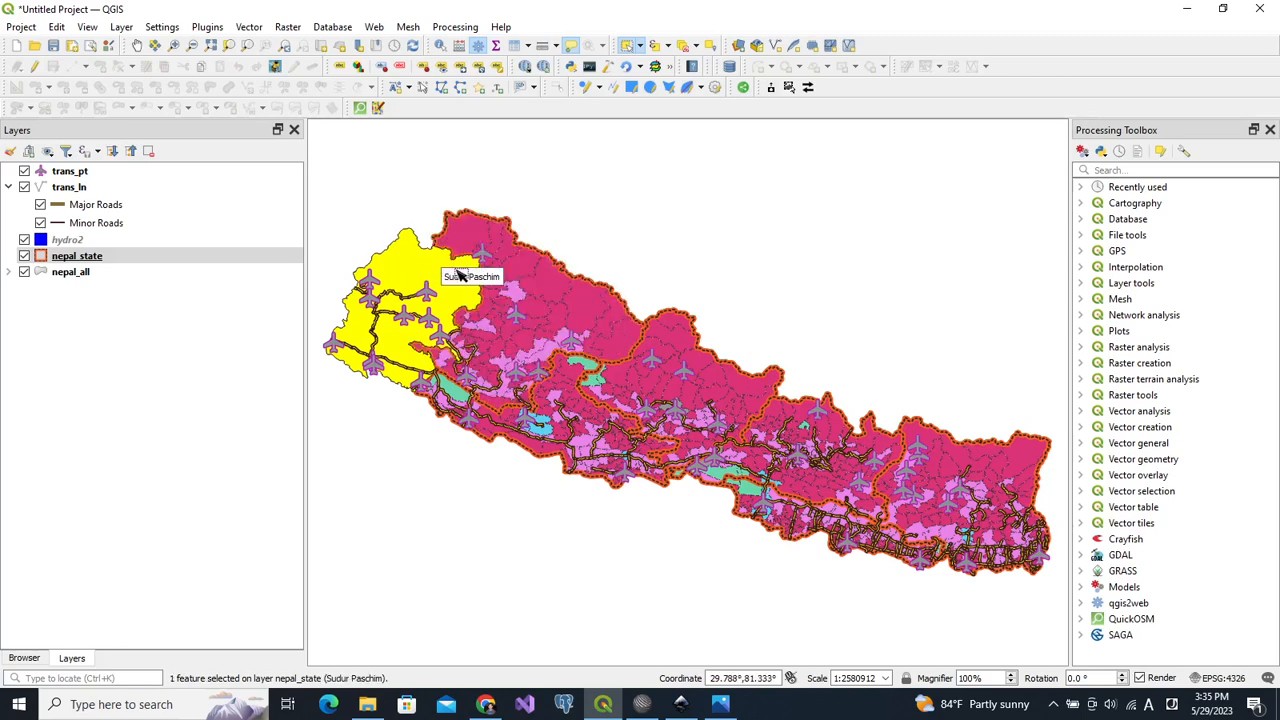
Start exporting the selected nepal_state feature and create an output folder named vdo inside GIS_Exercise
{"action": "right_click", "coordinate": [145, 261]}
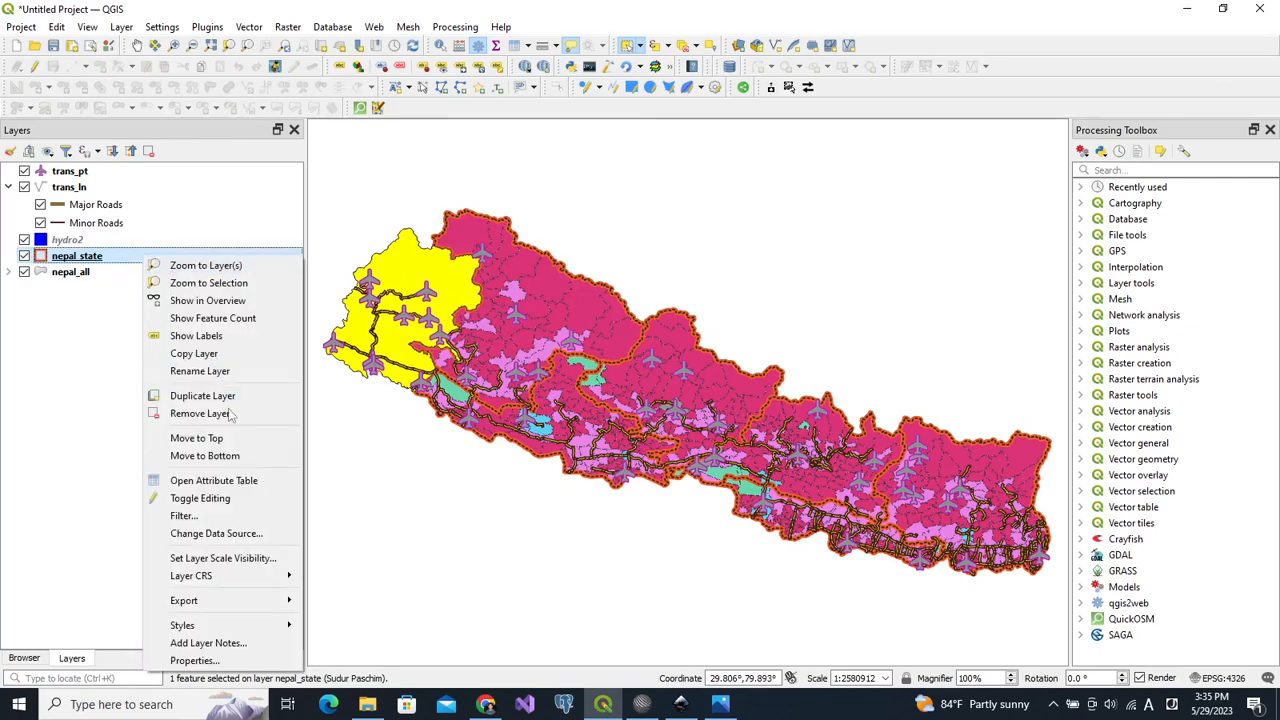
{"action": "mouse_move", "coordinate": [275, 601]}
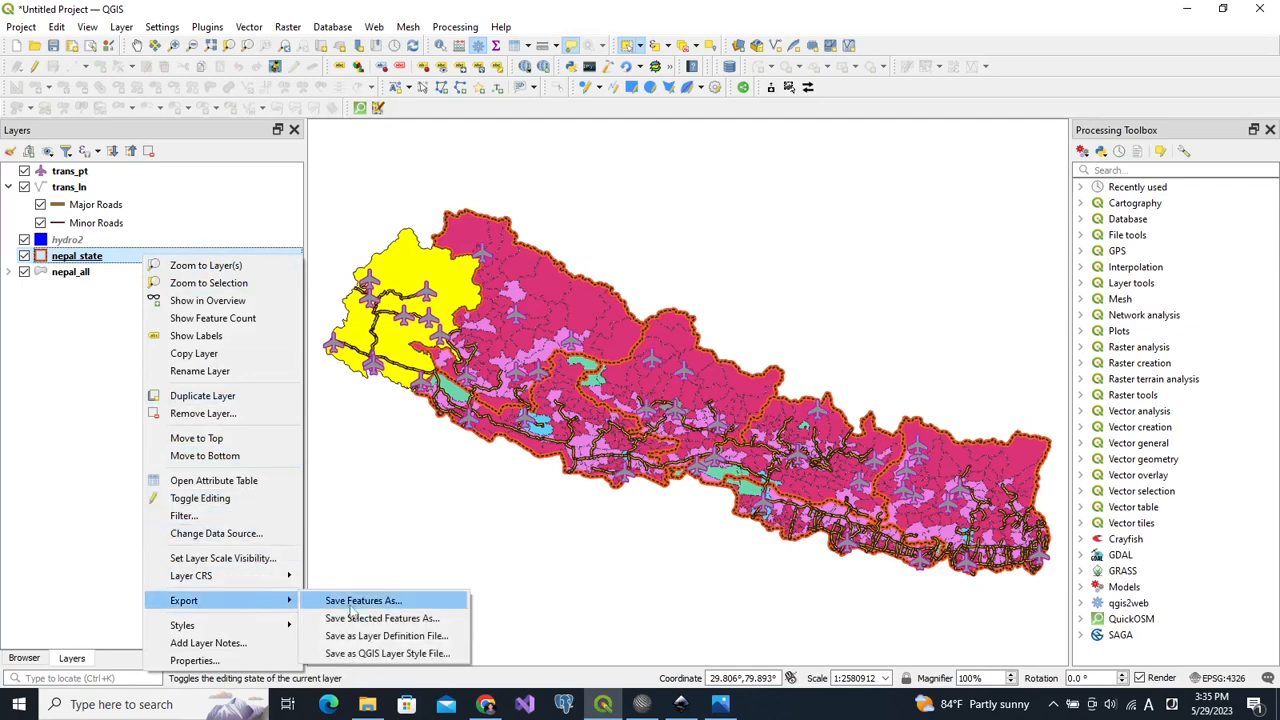
{"action": "left_click", "coordinate": [380, 618]}
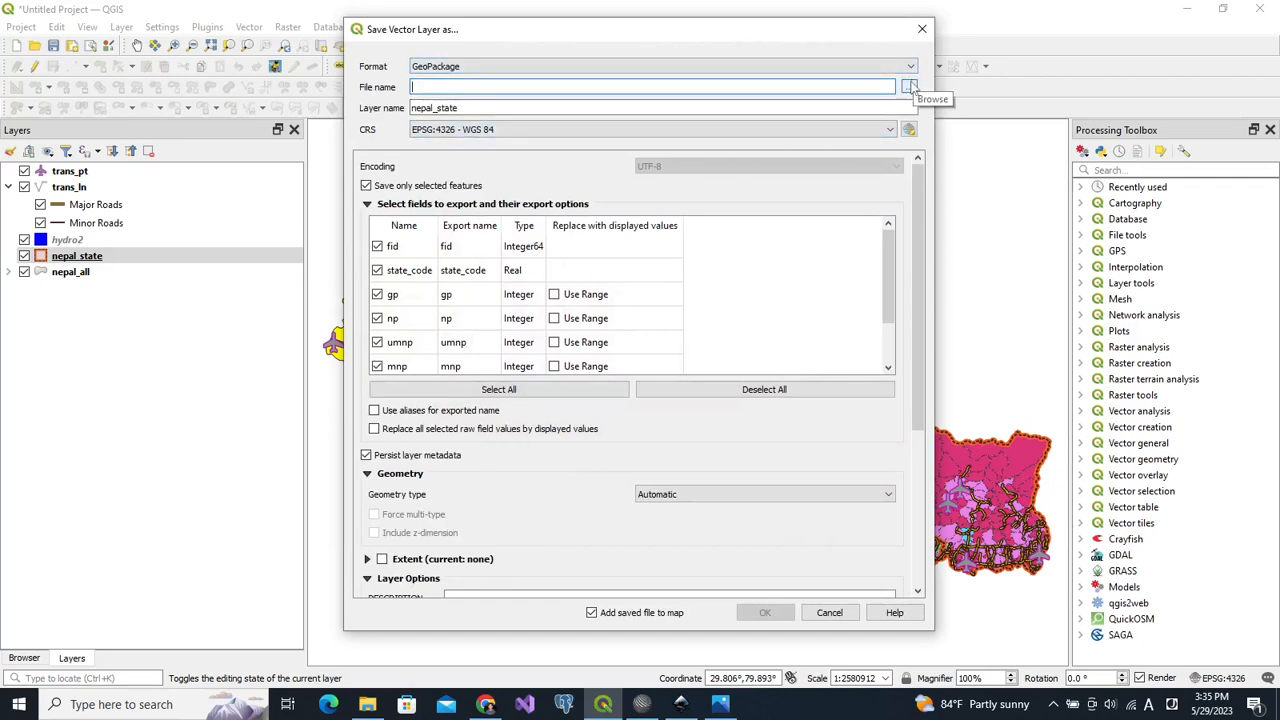
{"action": "left_click", "coordinate": [909, 88]}
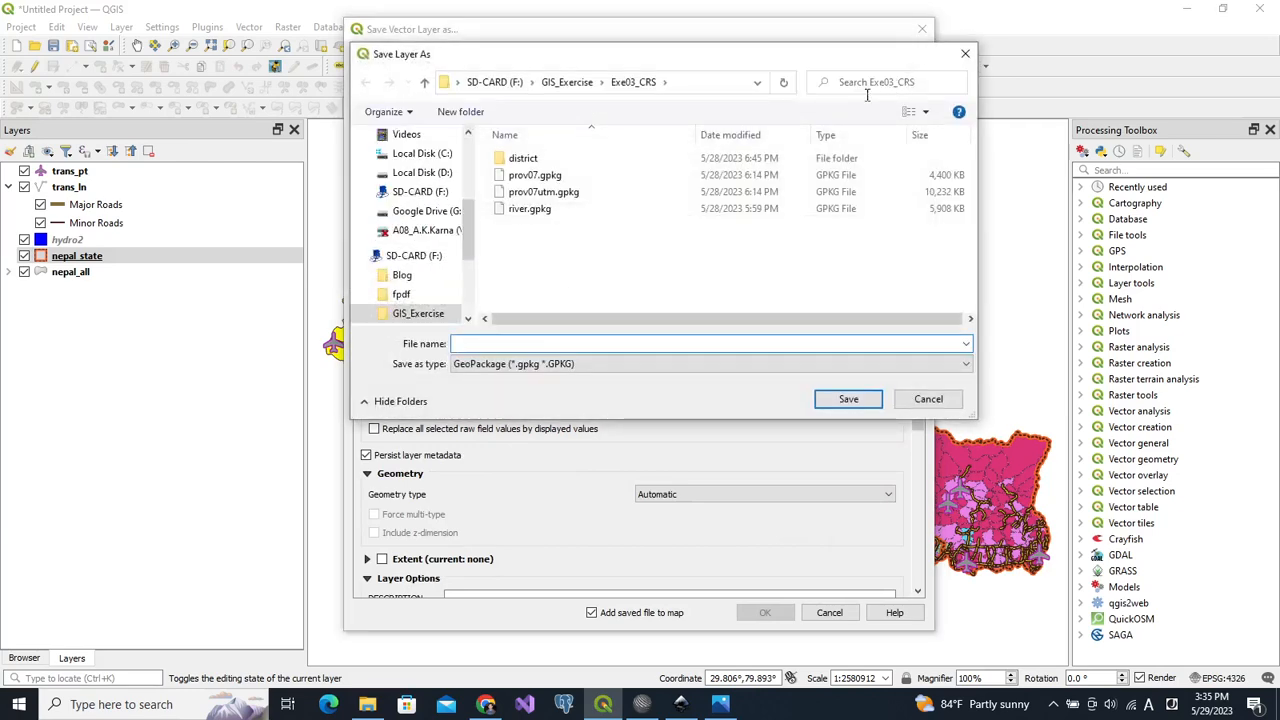
{"action": "left_click", "coordinate": [566, 84]}
{"action": "left_click", "coordinate": [477, 120]}
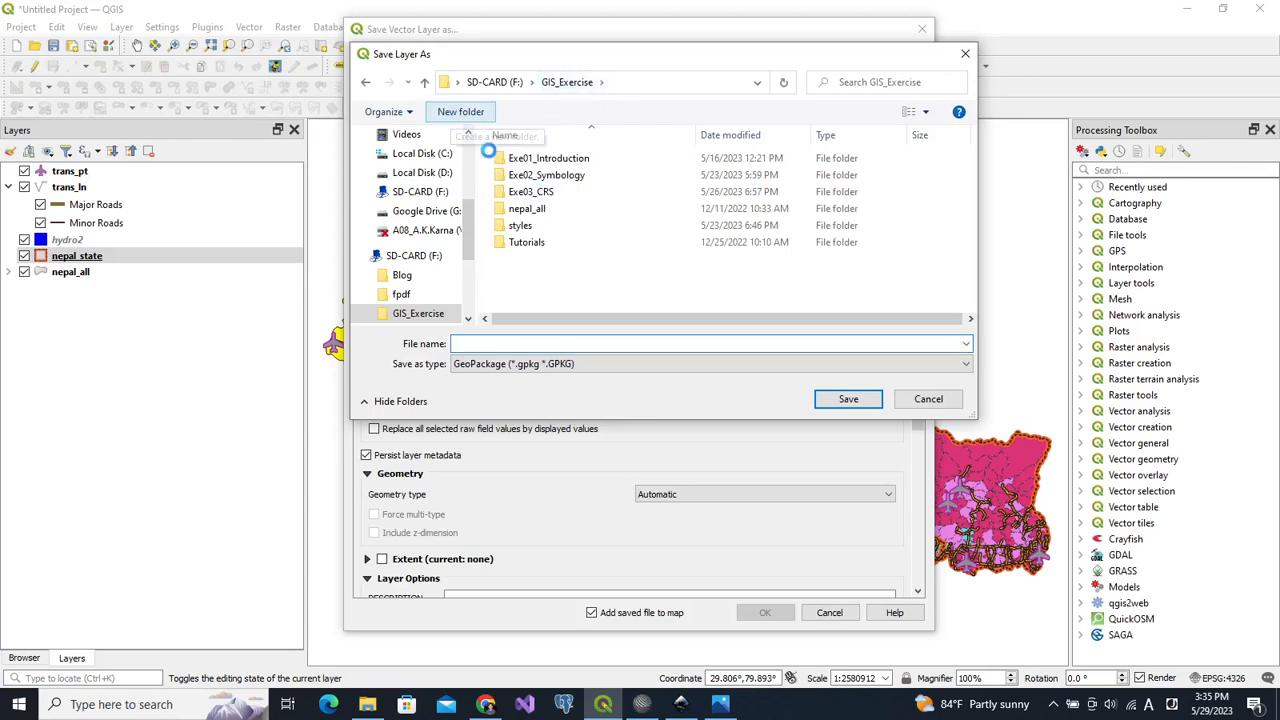
{"action": "type", "text": "vdo"}
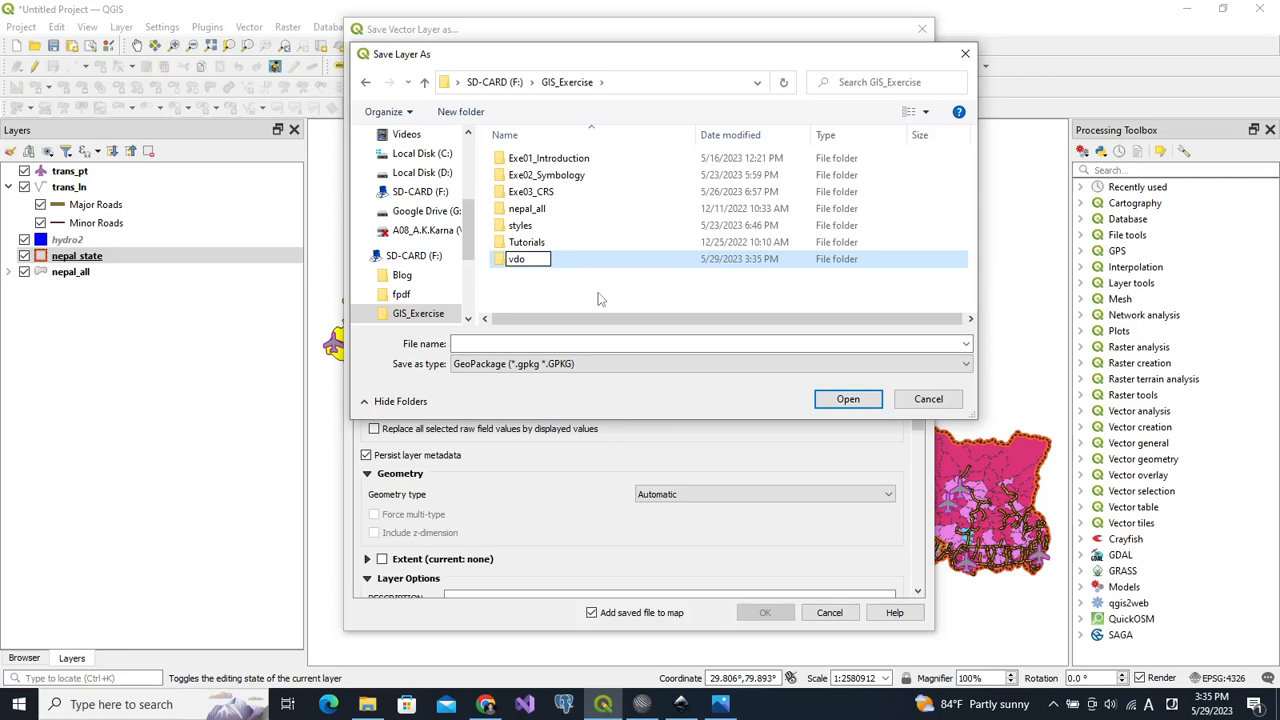
{"action": "key", "text": "Return"}
{"action": "key", "text": "Return"}
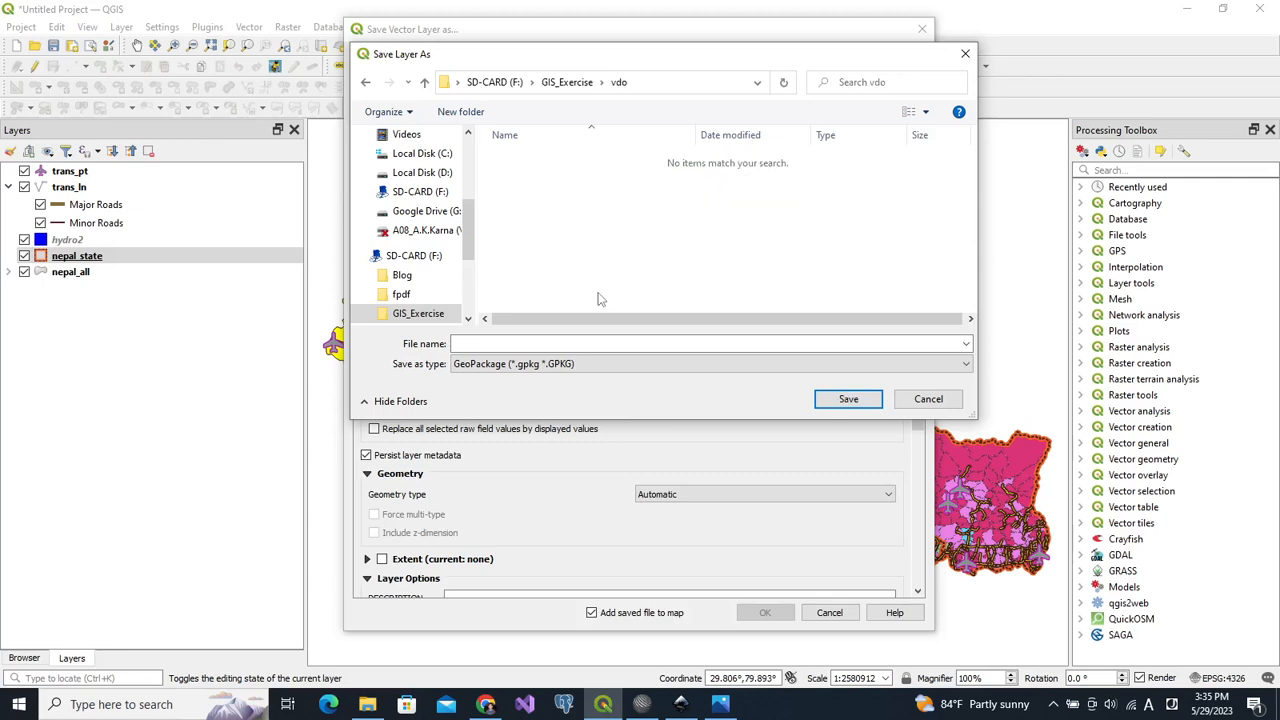
Name the export file prov07.gpkg in the vdo folder and set its layer name to sudur_paschim
{"action": "left_click", "coordinate": [525, 345]}
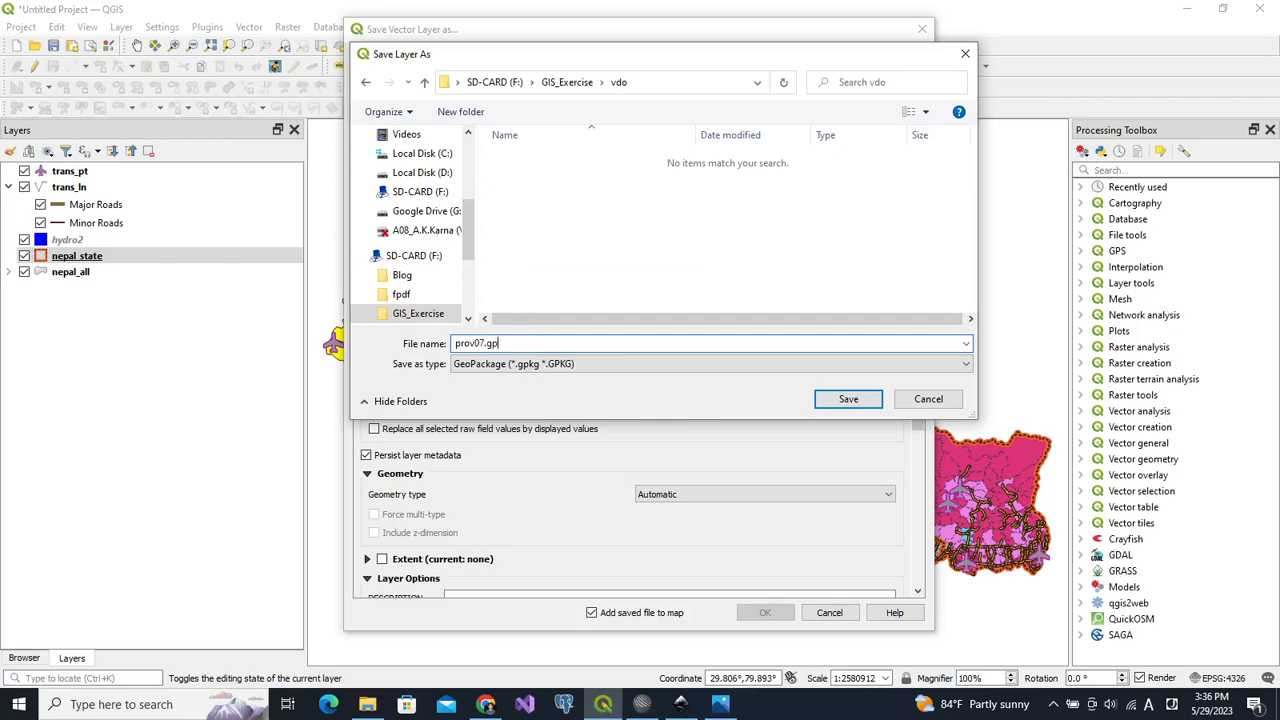
{"action": "type", "text": "prov07.gpkg"}
{"action": "key", "text": "Return"}
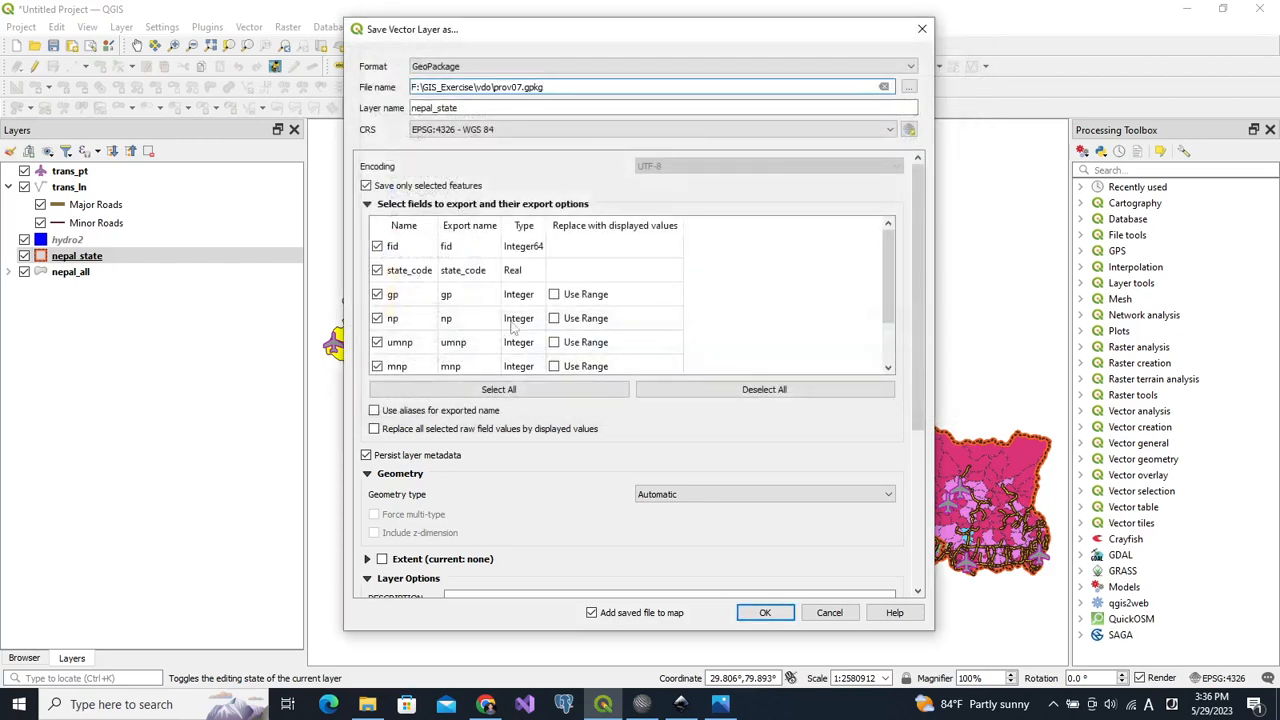
{"action": "left_click", "coordinate": [467, 107]}
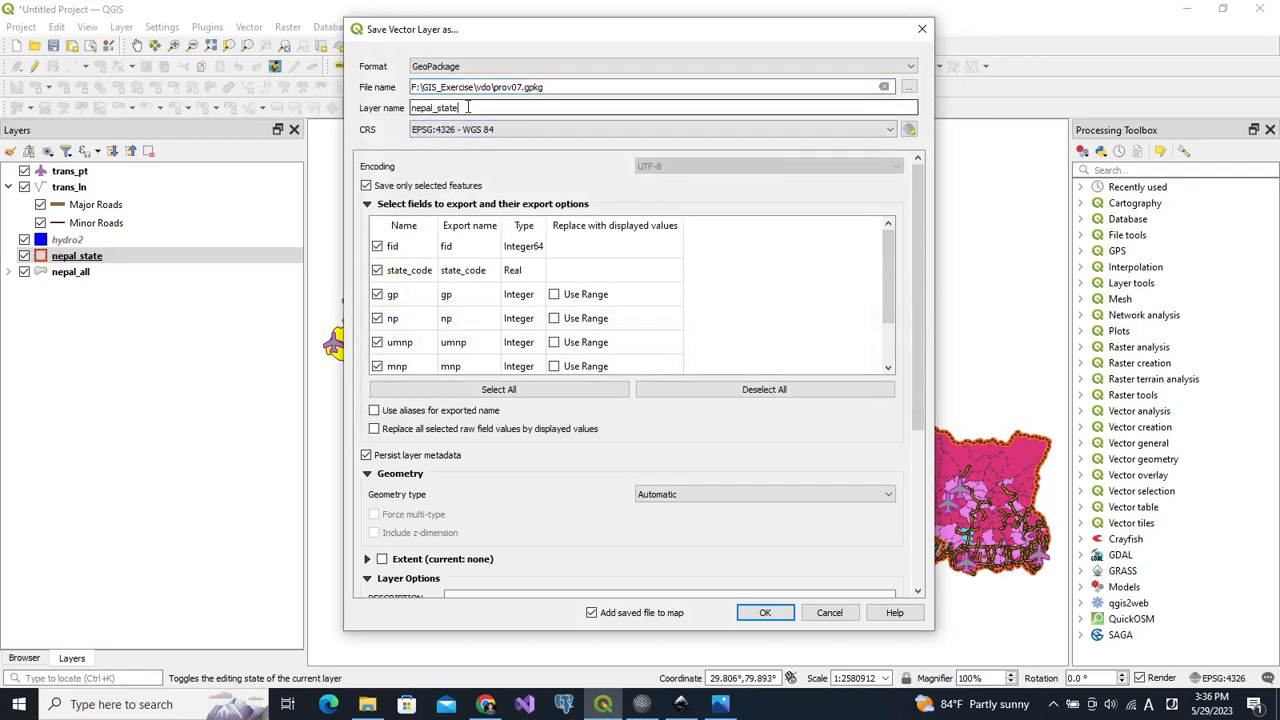
{"action": "double_click", "coordinate": [467, 107]}
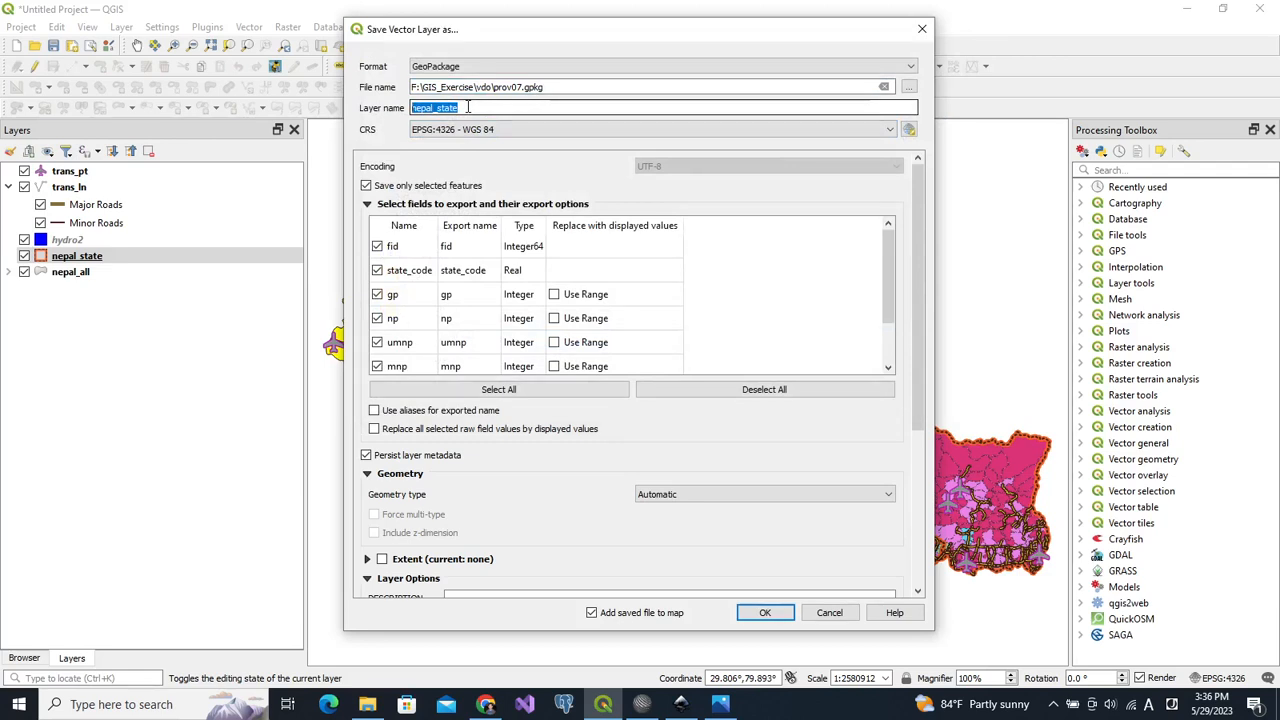
{"action": "type", "text": "sudur"}
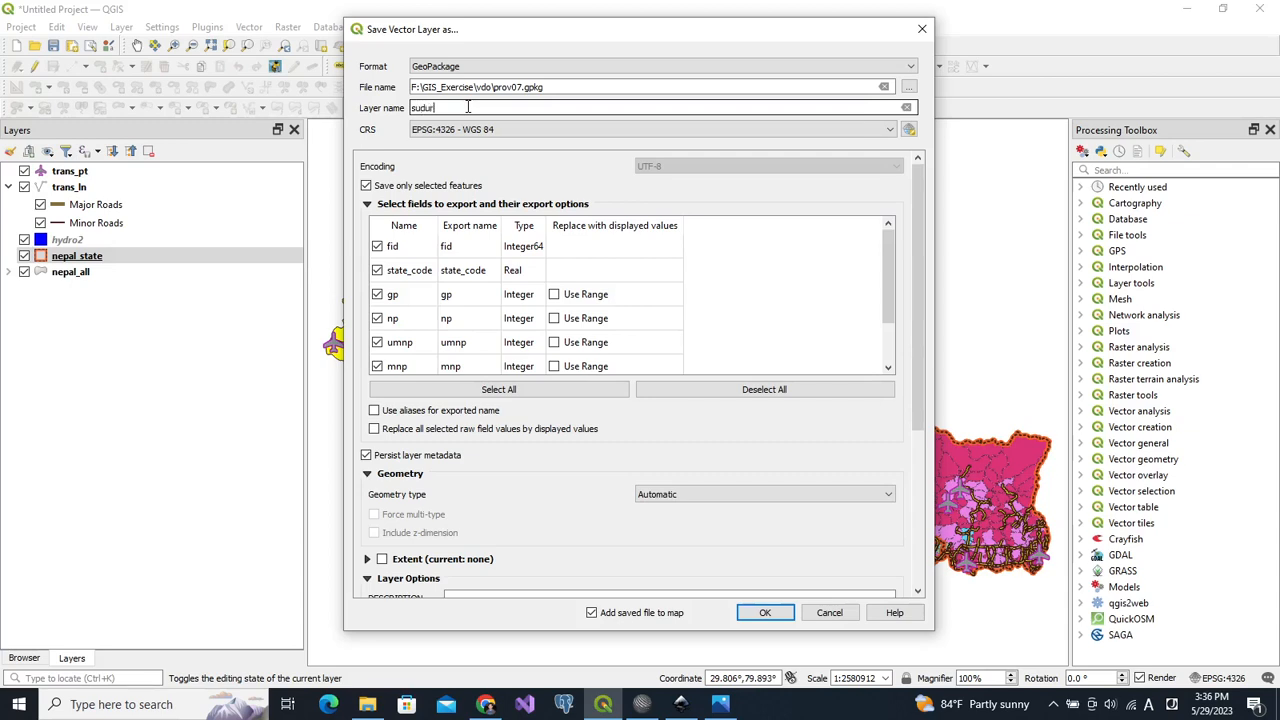
{"action": "type", "text": "_paschim"}
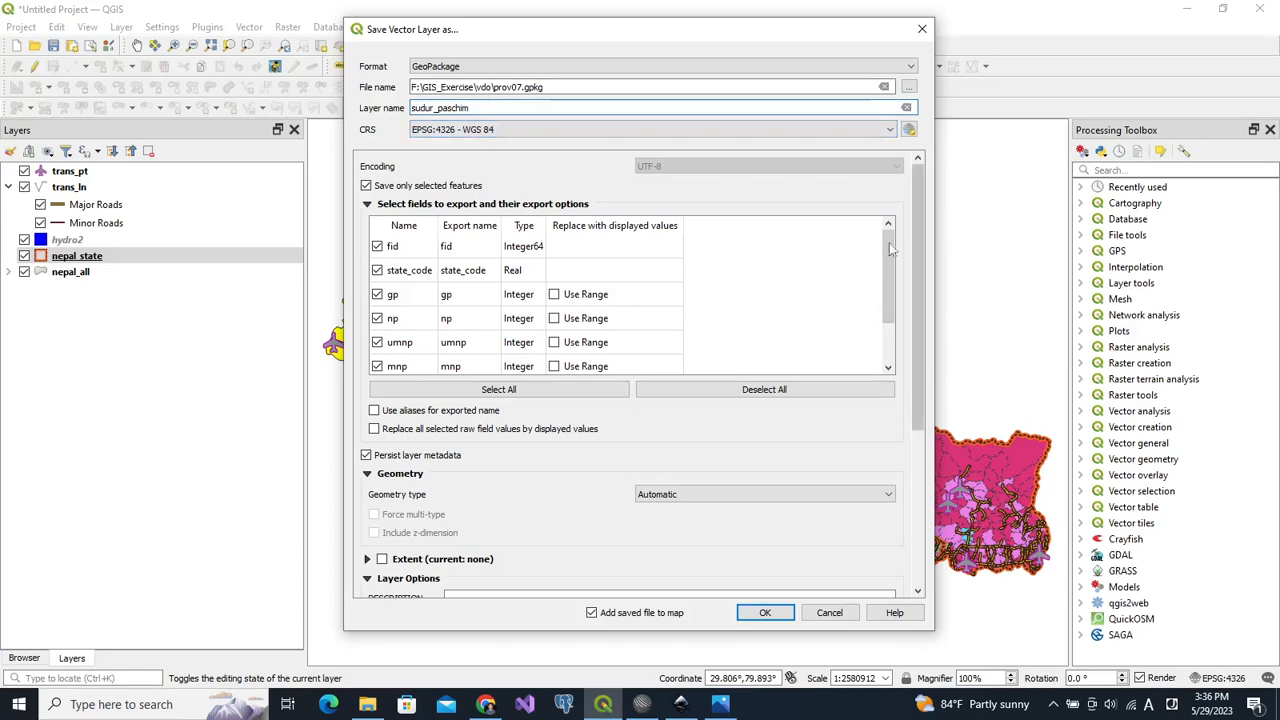
Exclude the gp, np, umnp and mnp fields and export the selected province to the GeoPackage
{"action": "left_click", "coordinate": [377, 294]}
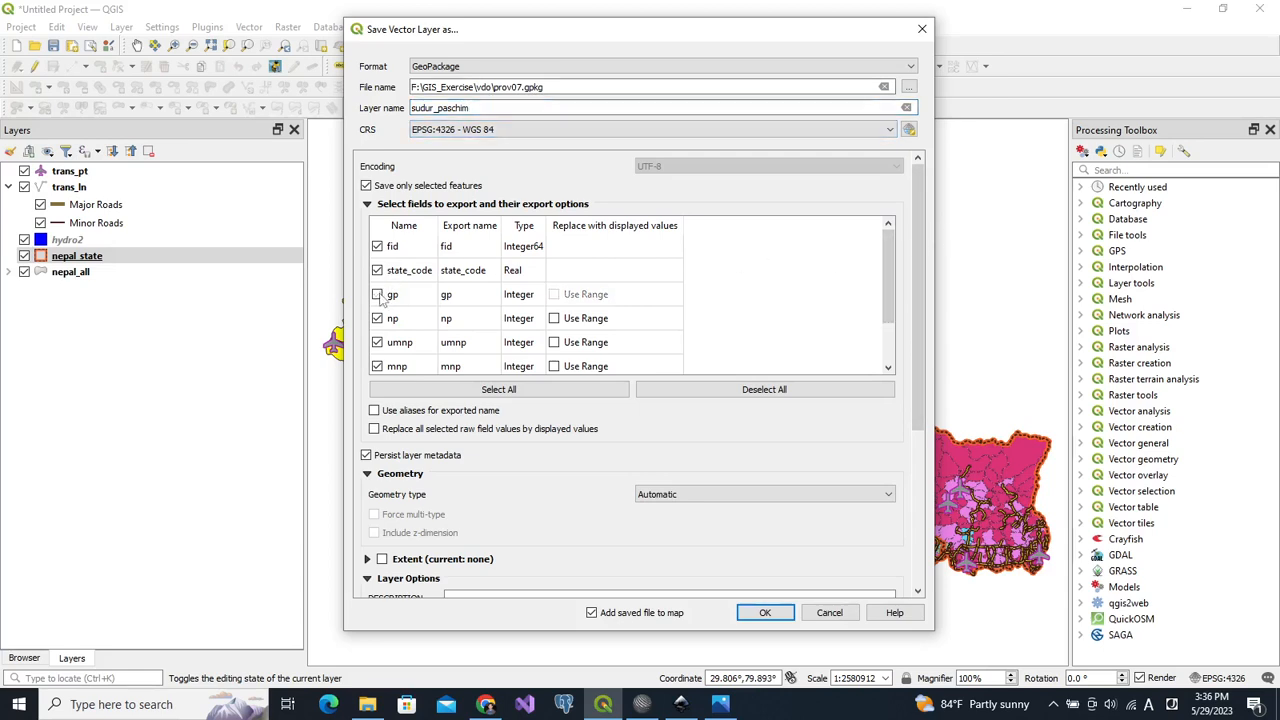
{"action": "left_click", "coordinate": [377, 318]}
{"action": "left_click", "coordinate": [377, 342]}
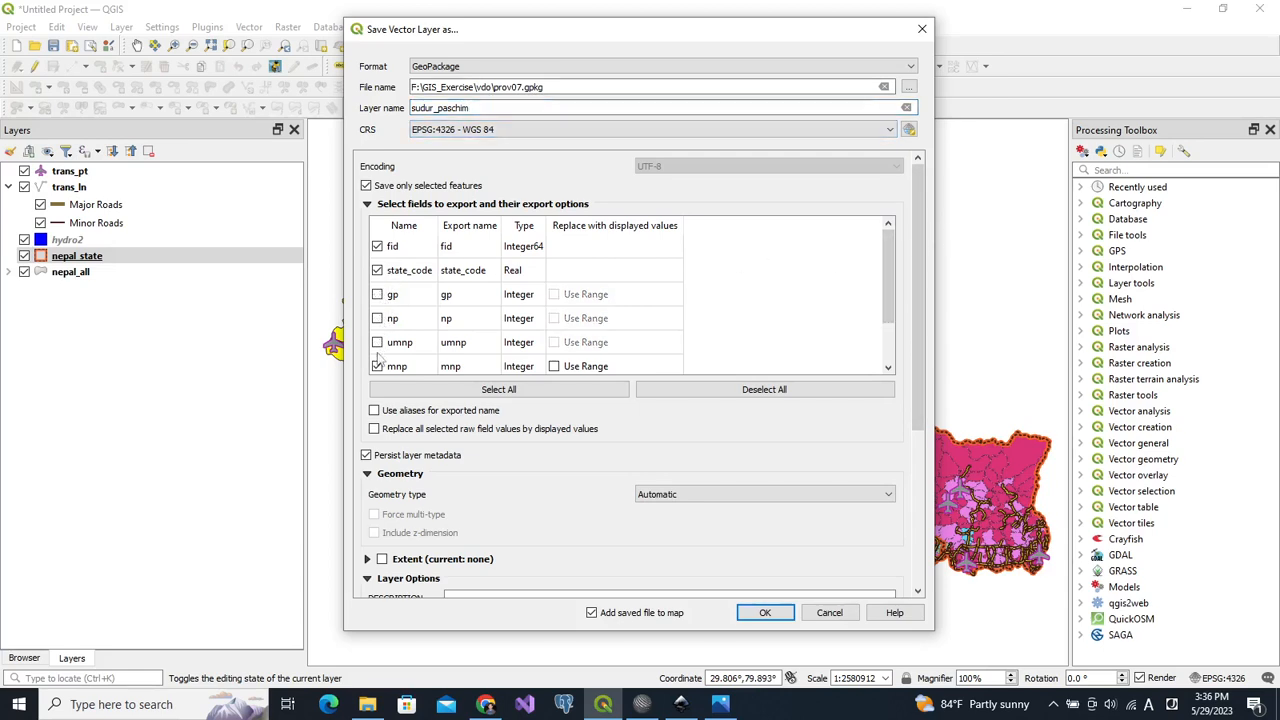
{"action": "left_click", "coordinate": [377, 366]}
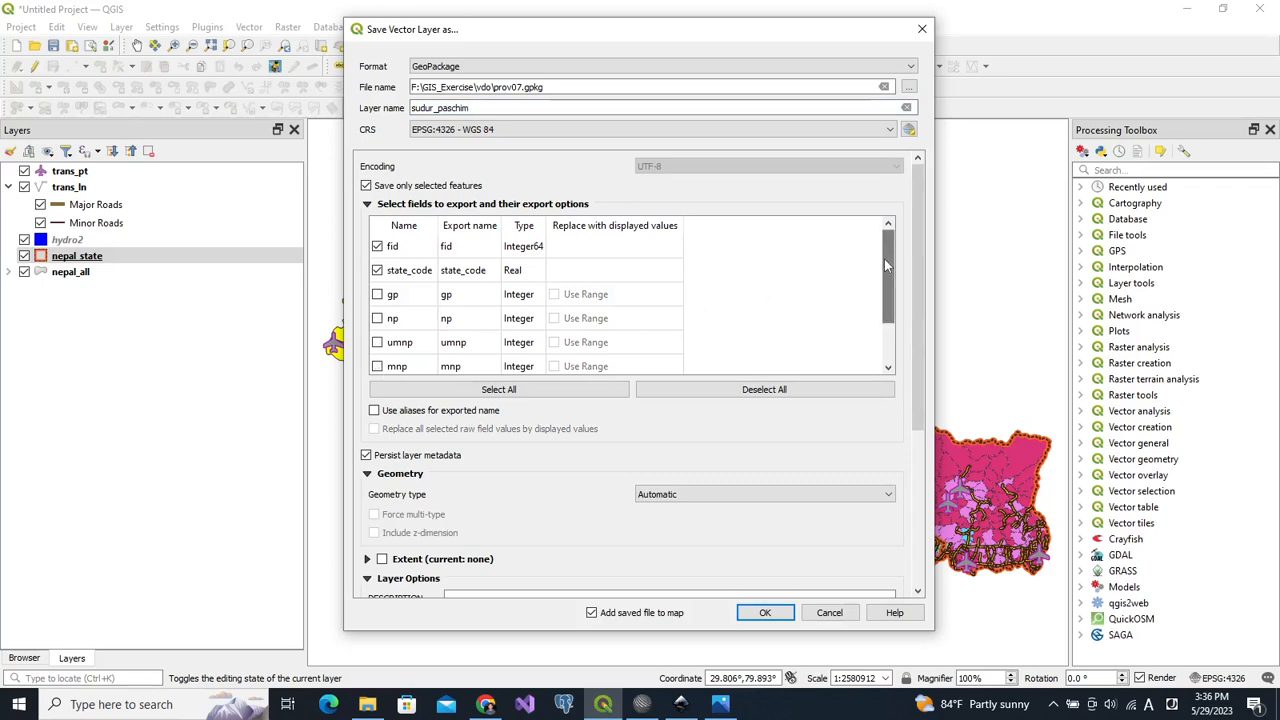
{"action": "mouse_move", "coordinate": [885, 258]}
{"action": "left_mouse_down"}
{"action": "mouse_move", "coordinate": [888, 307]}
{"action": "mouse_move", "coordinate": [892, 237]}
{"action": "left_mouse_up"}
{"action": "left_click_drag", "start_coordinate": [888, 266], "coordinate": [892, 310]}
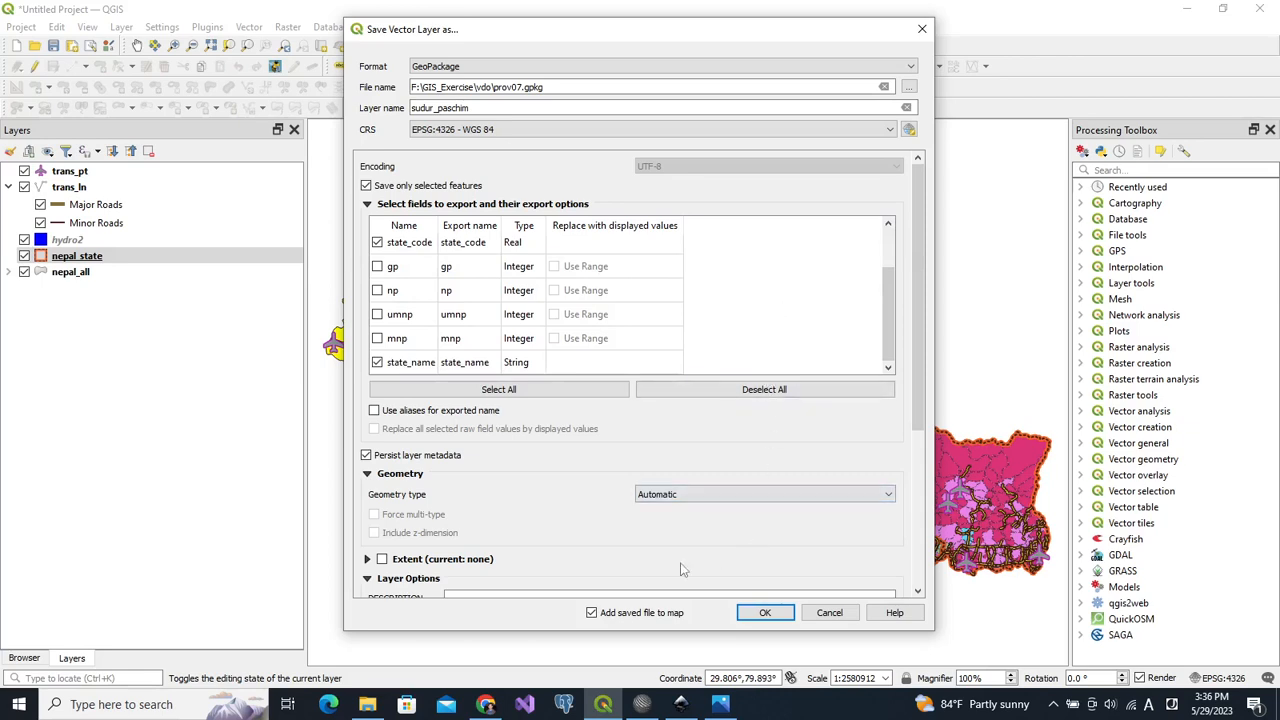
{"action": "left_click", "coordinate": [764, 614]}
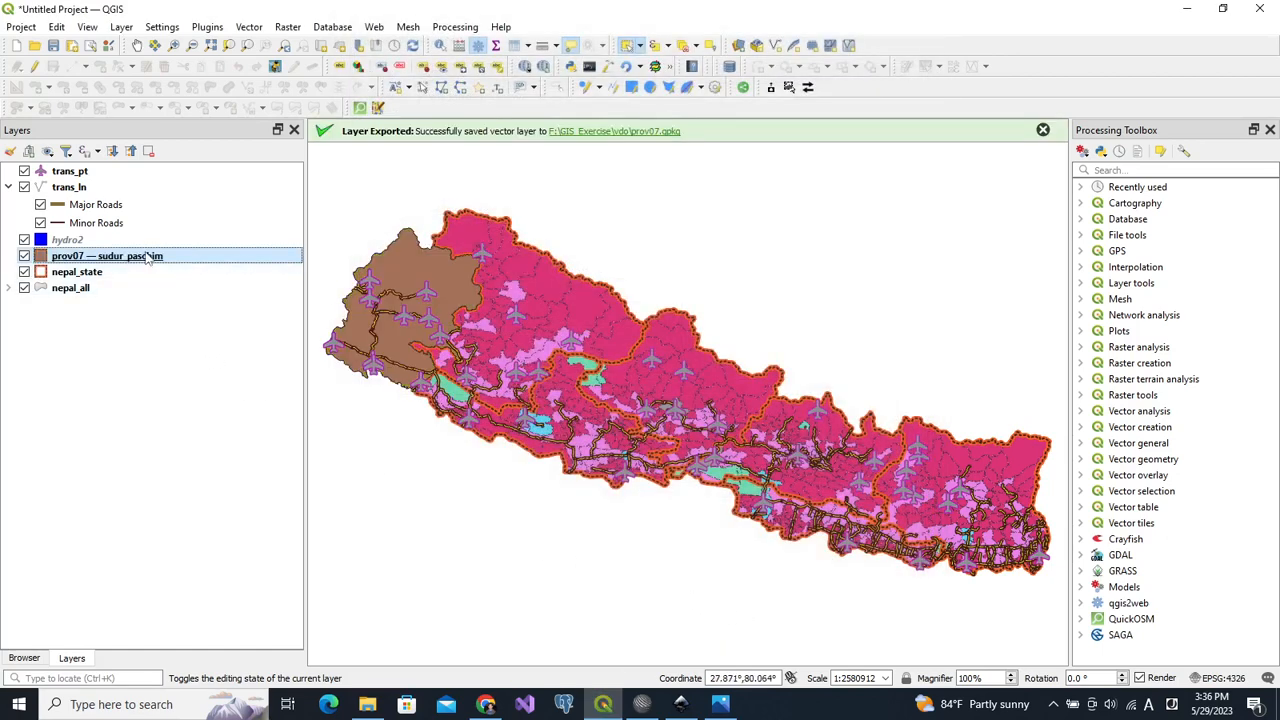
Move the sudur_paschim layer below nepal_all and group all the layers above it under the name Nepal
{"action": "left_click_drag", "start_coordinate": [147, 257], "coordinate": [138, 326]}
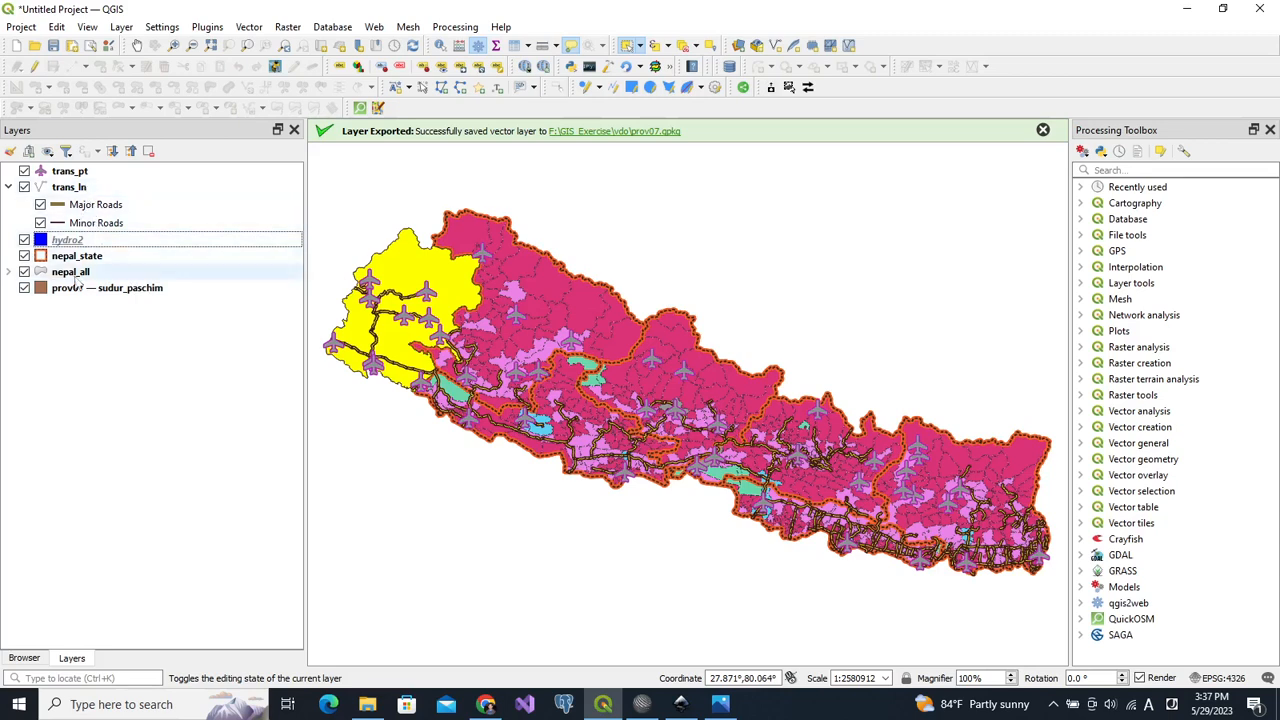
{"action": "left_click", "coordinate": [80, 174]}
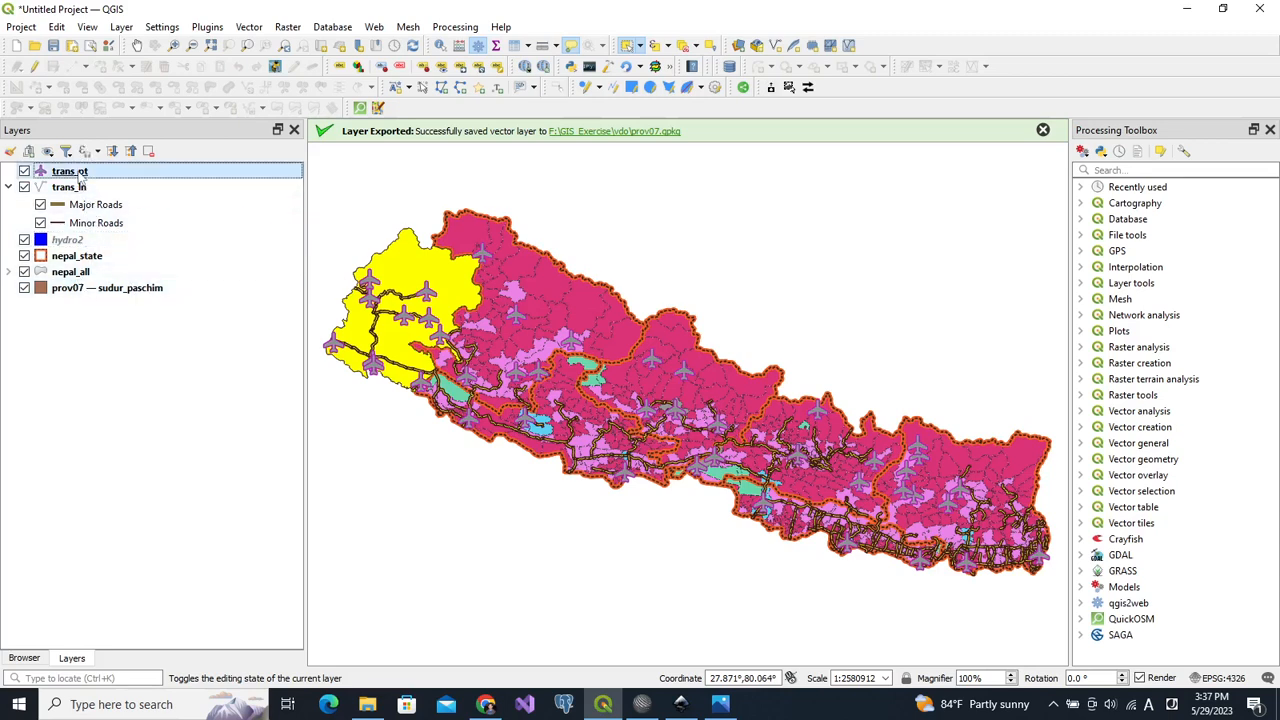
{"action": "left_click", "coordinate": [82, 273], "text": "shift"}
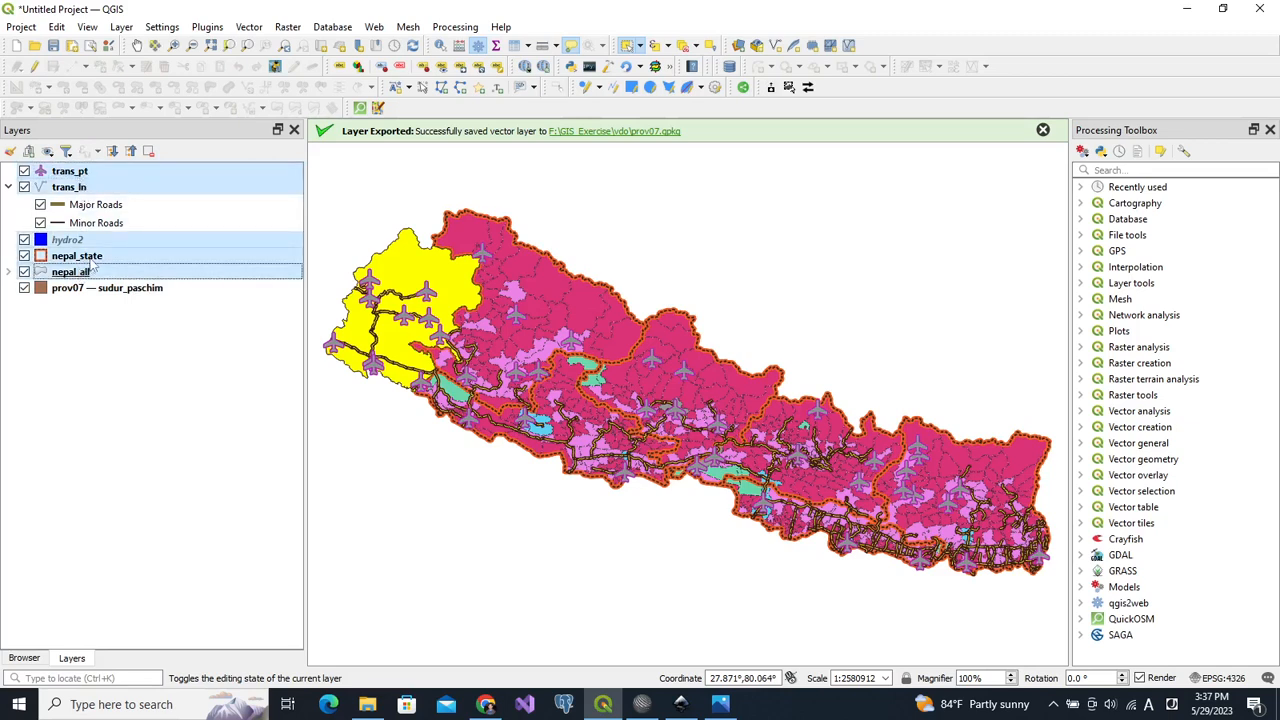
{"action": "right_click", "coordinate": [129, 190]}
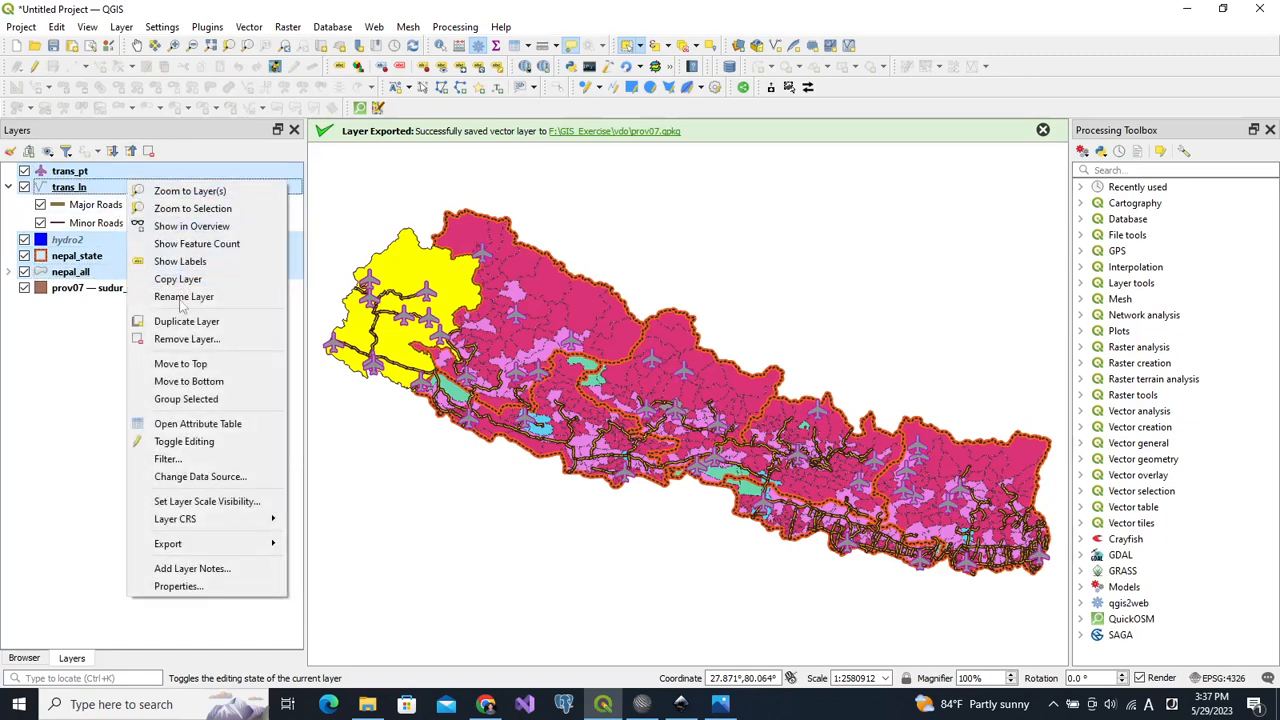
{"action": "left_click", "coordinate": [194, 398]}
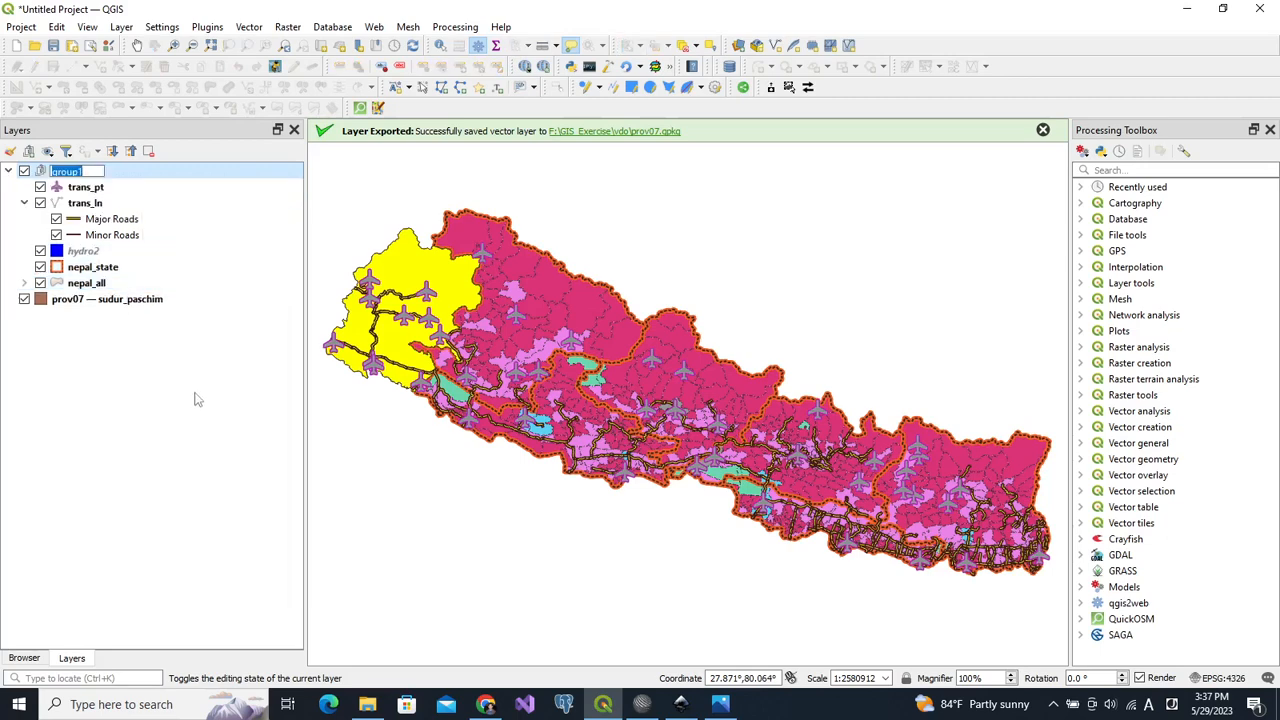
{"action": "type", "text": "Nepal"}
{"action": "key", "text": "Return"}
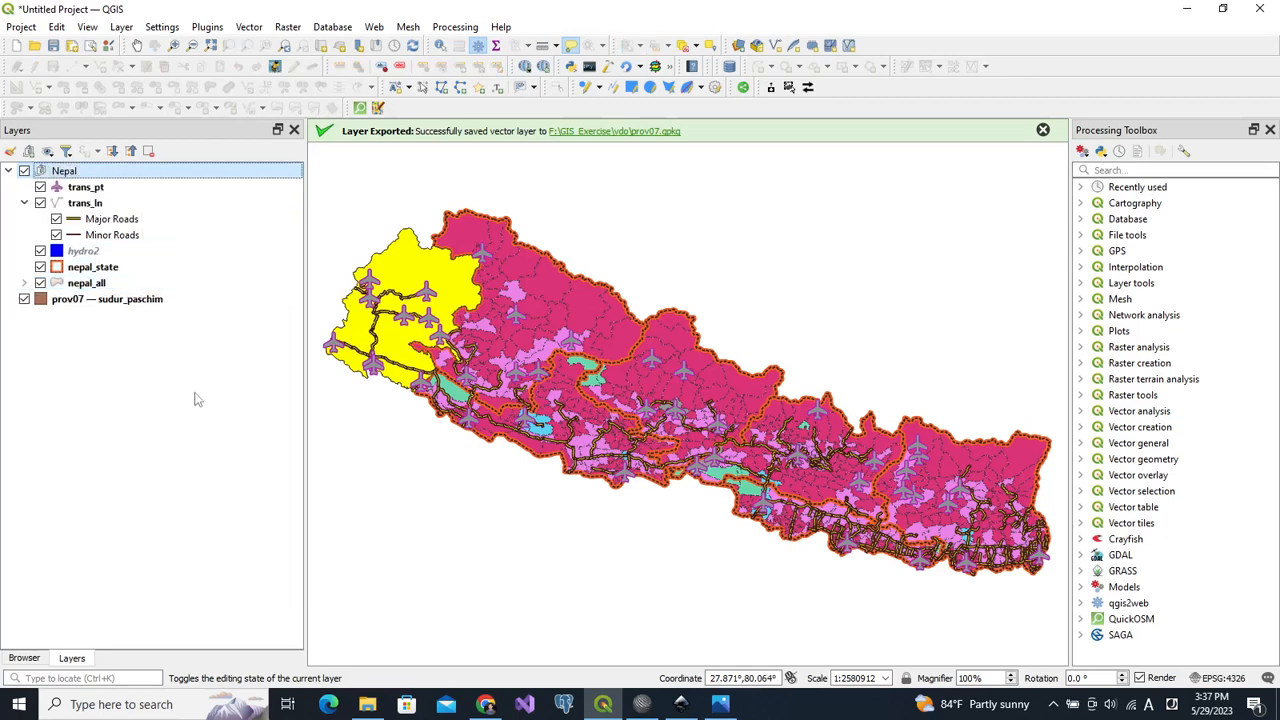
Hide the Nepal group to view the exported province on its own, and show the group again
{"action": "left_click", "coordinate": [24, 171]}
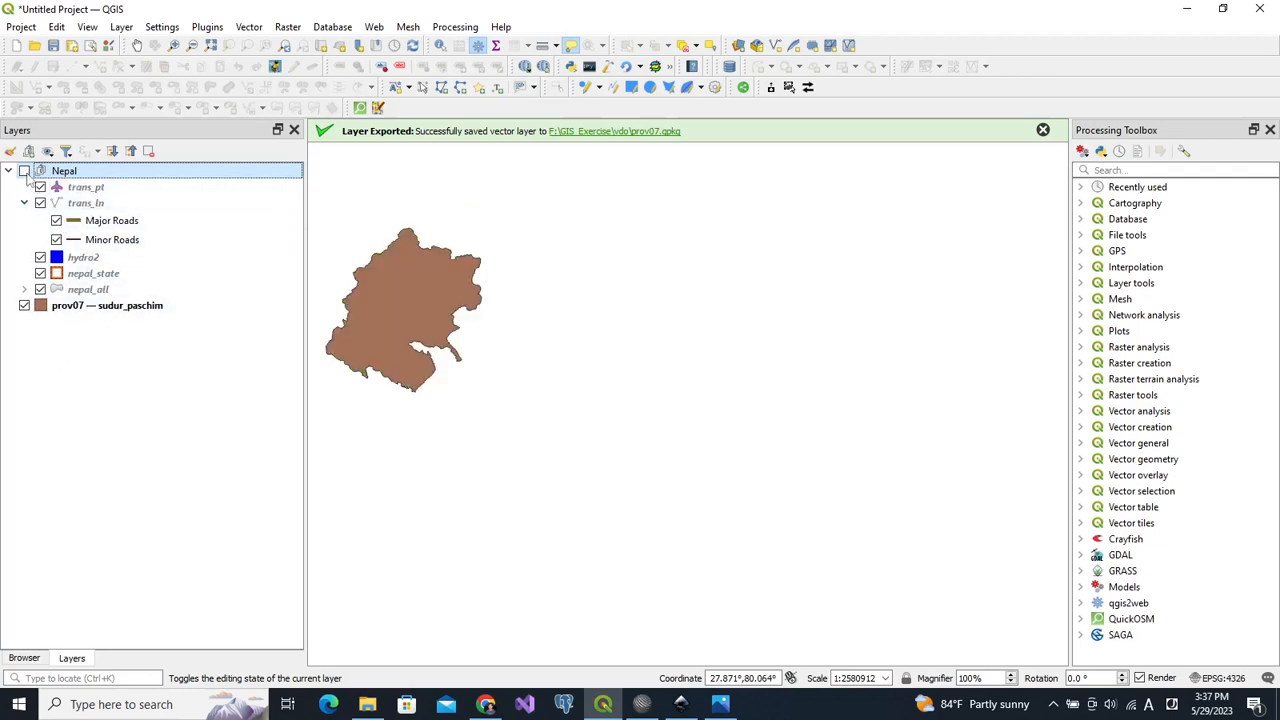
{"action": "left_click", "coordinate": [24, 171]}
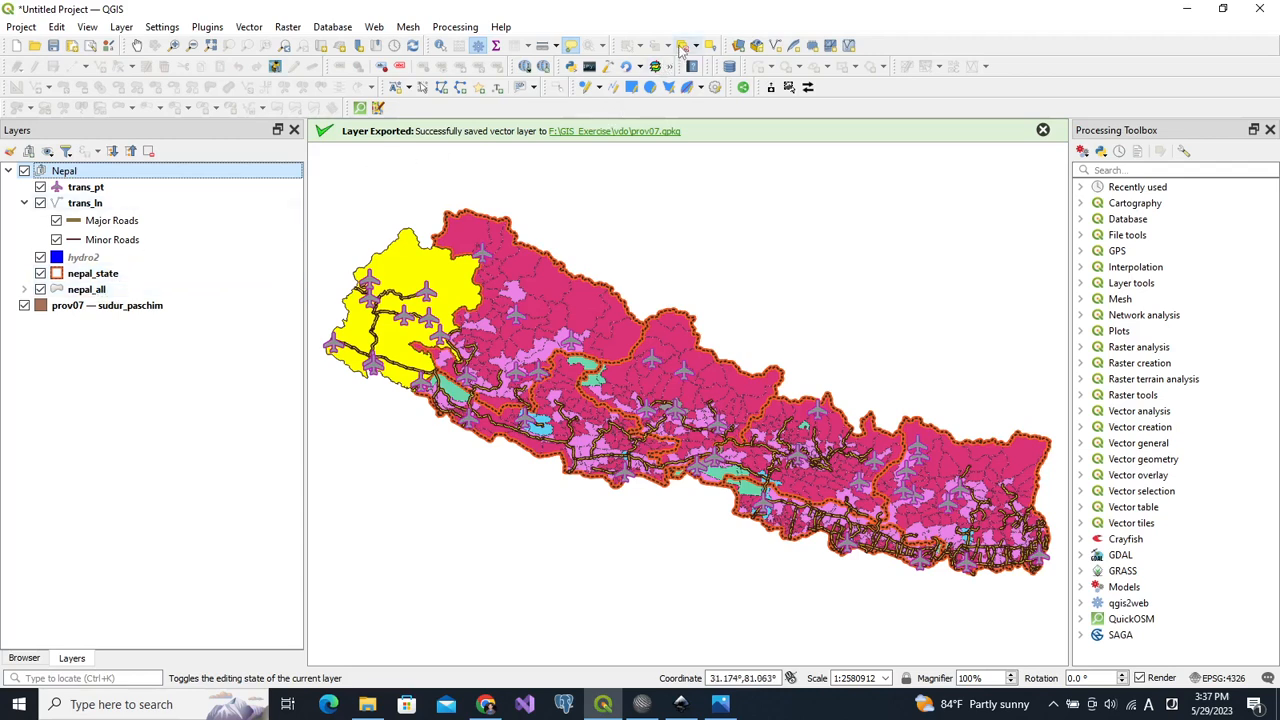
Clear the province selection and examine the attribute table of nepal_all, including its state_code field
{"action": "left_click", "coordinate": [681, 47]}
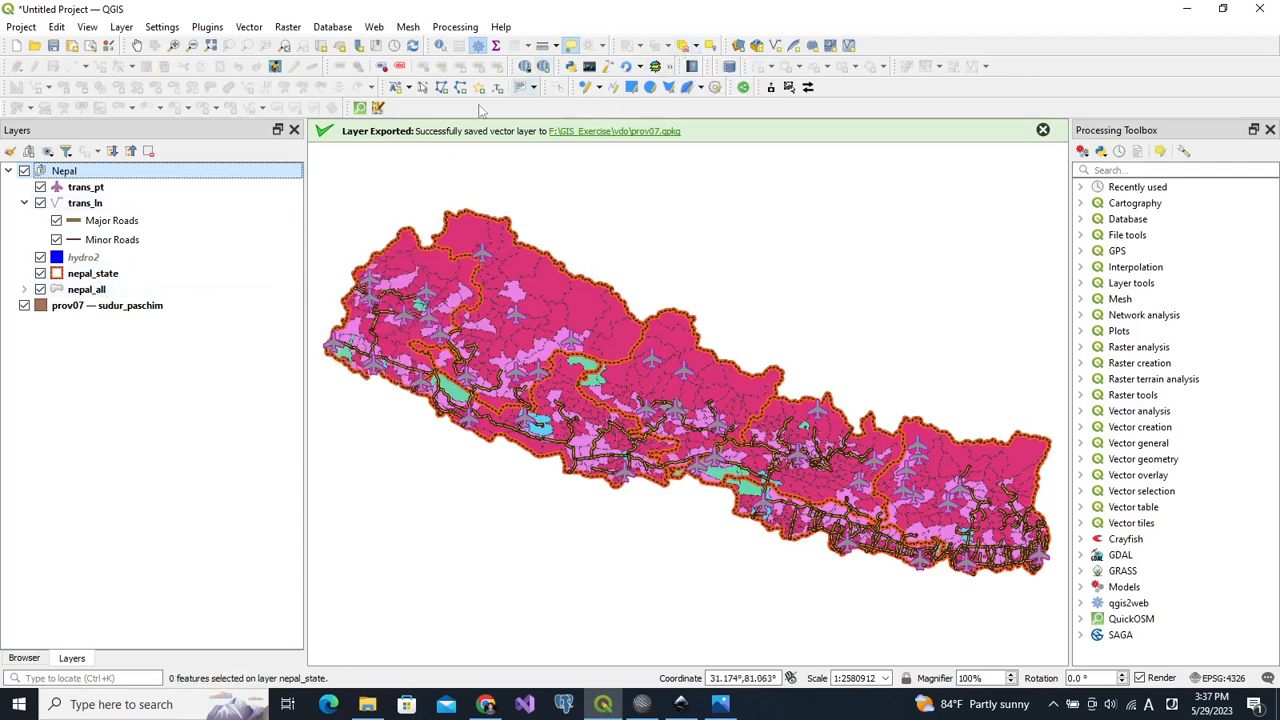
{"action": "left_click", "coordinate": [76, 291]}
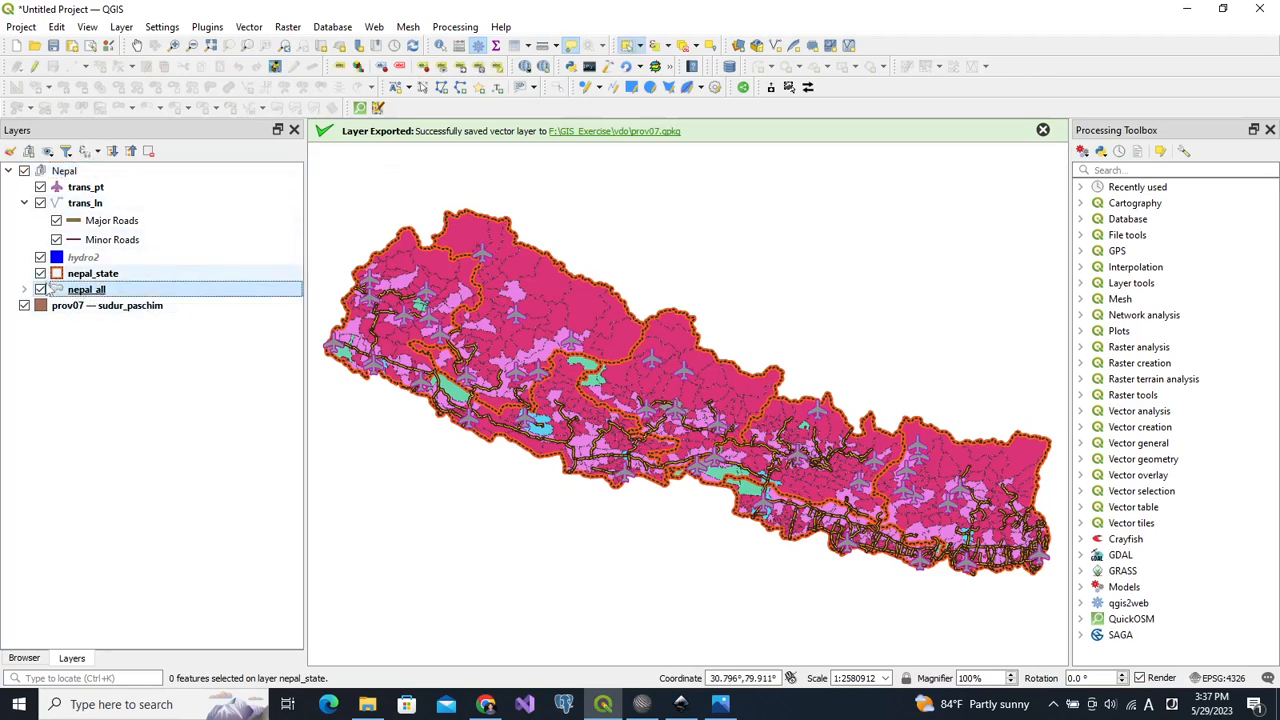
{"action": "left_click", "coordinate": [512, 47]}
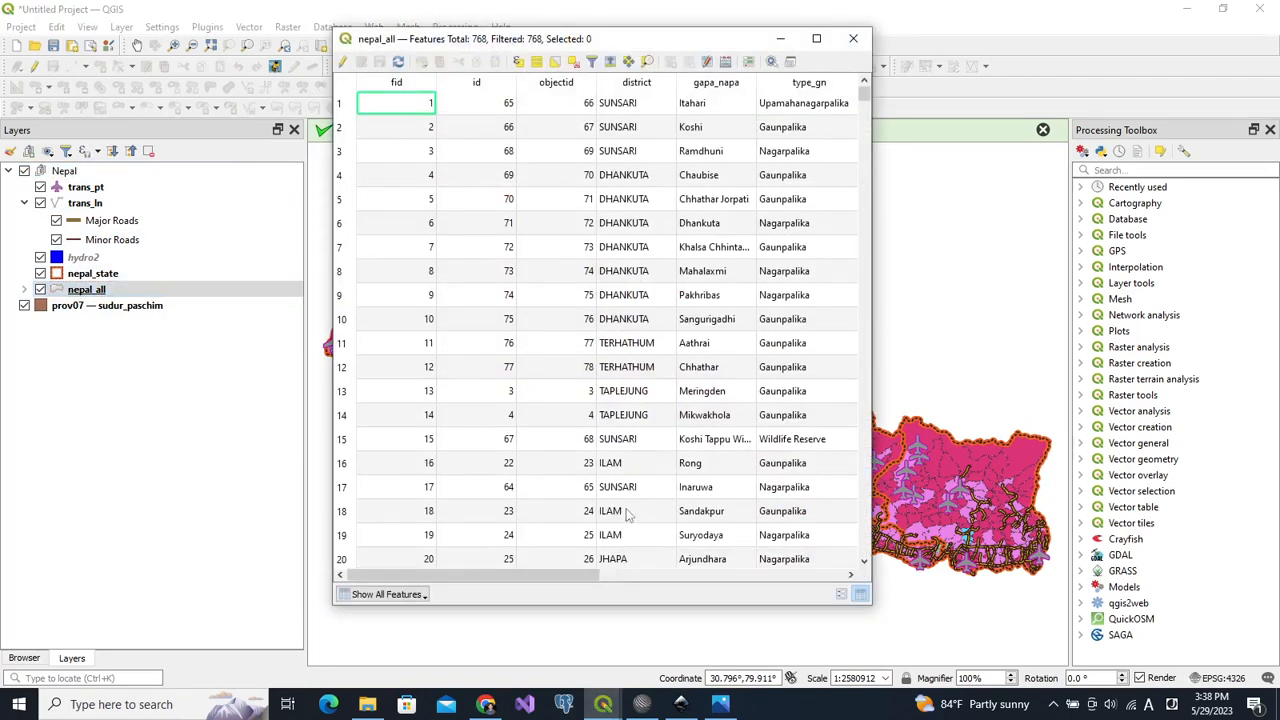
{"action": "left_click_drag", "start_coordinate": [600, 576], "coordinate": [862, 566]}
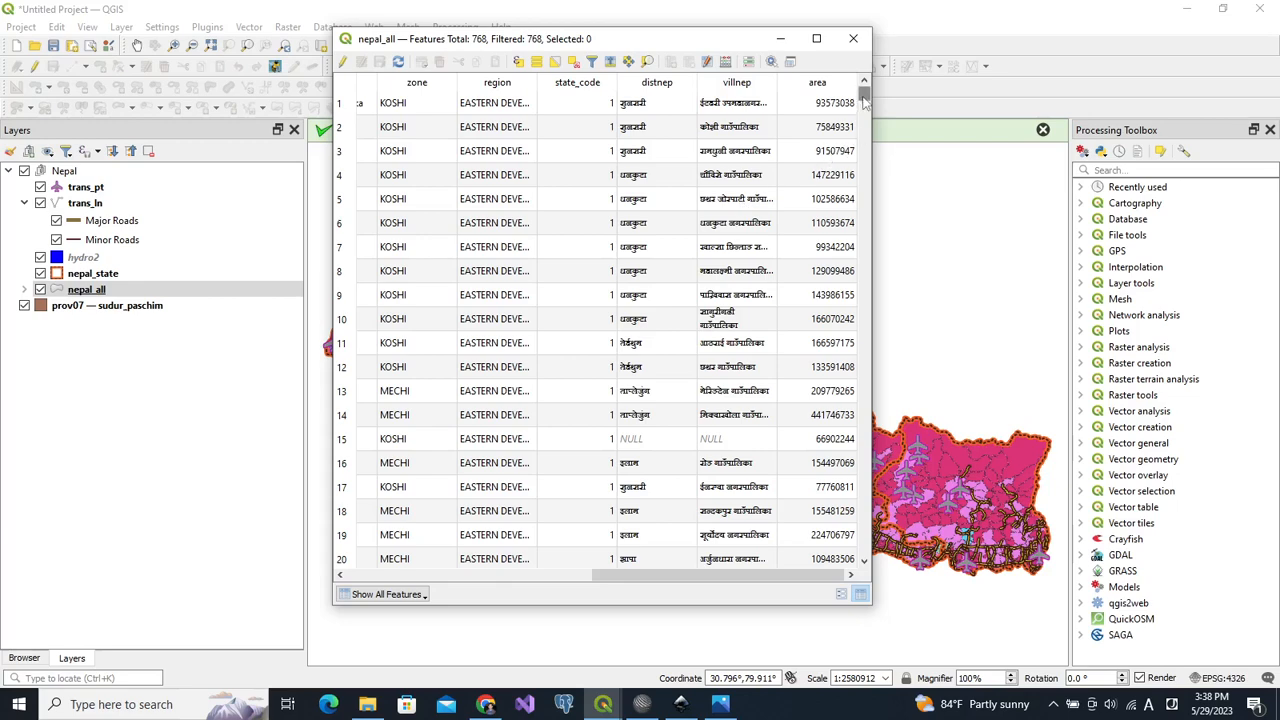
{"action": "mouse_move", "coordinate": [866, 98]}
{"action": "left_mouse_down"}
{"action": "mouse_move", "coordinate": [868, 134]}
{"action": "mouse_move", "coordinate": [868, 88]}
{"action": "left_mouse_up"}
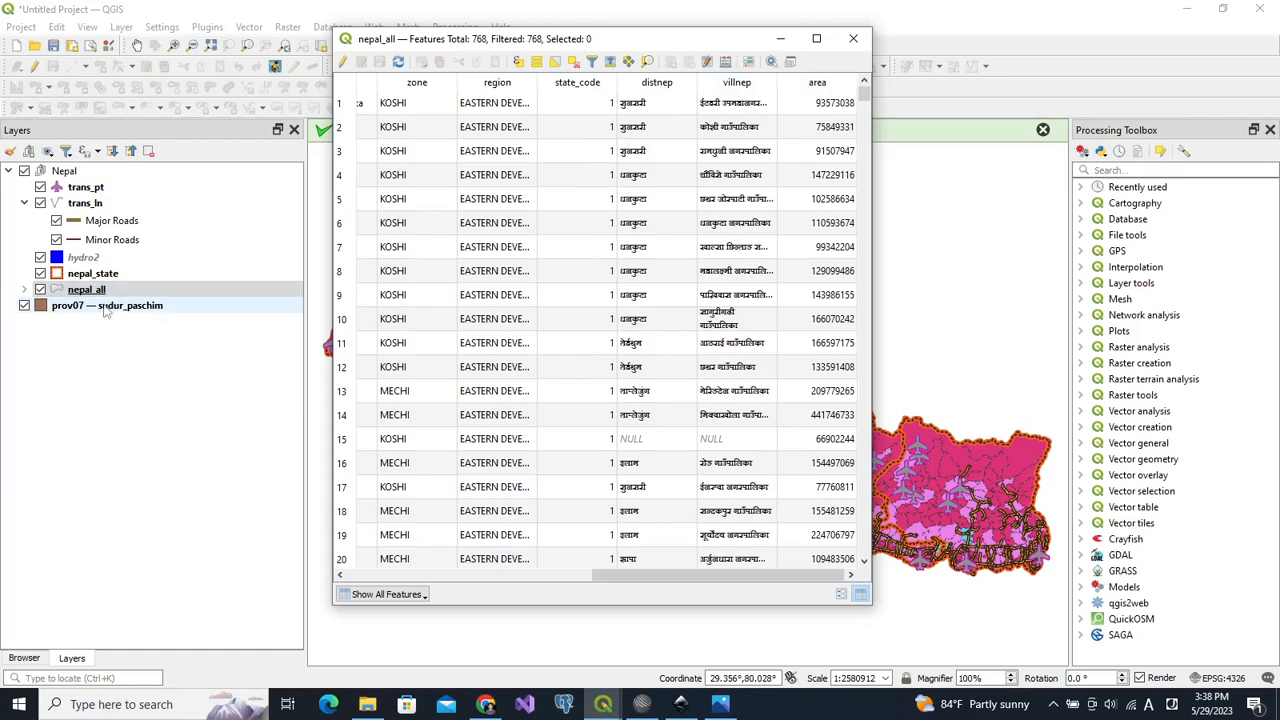
{"action": "left_click", "coordinate": [853, 38]}
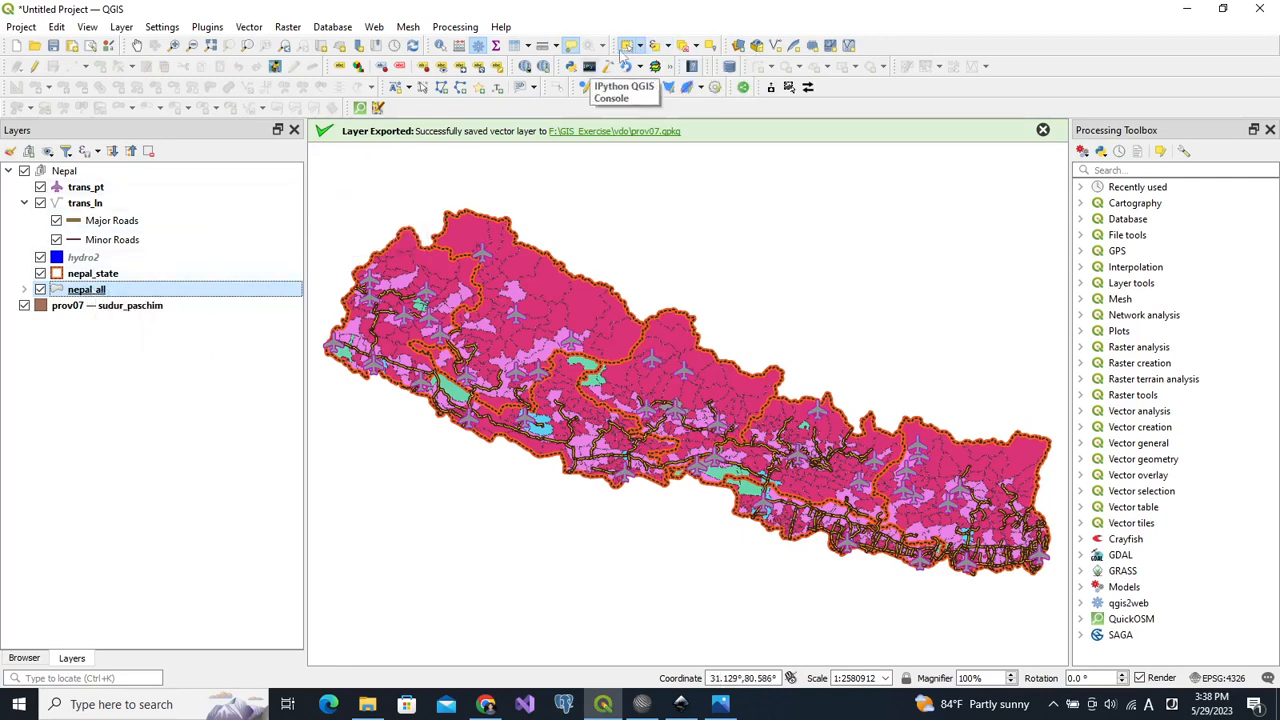
Select the nepal_all features that match the expression "state_code" =7
{"action": "left_click", "coordinate": [656, 46]}
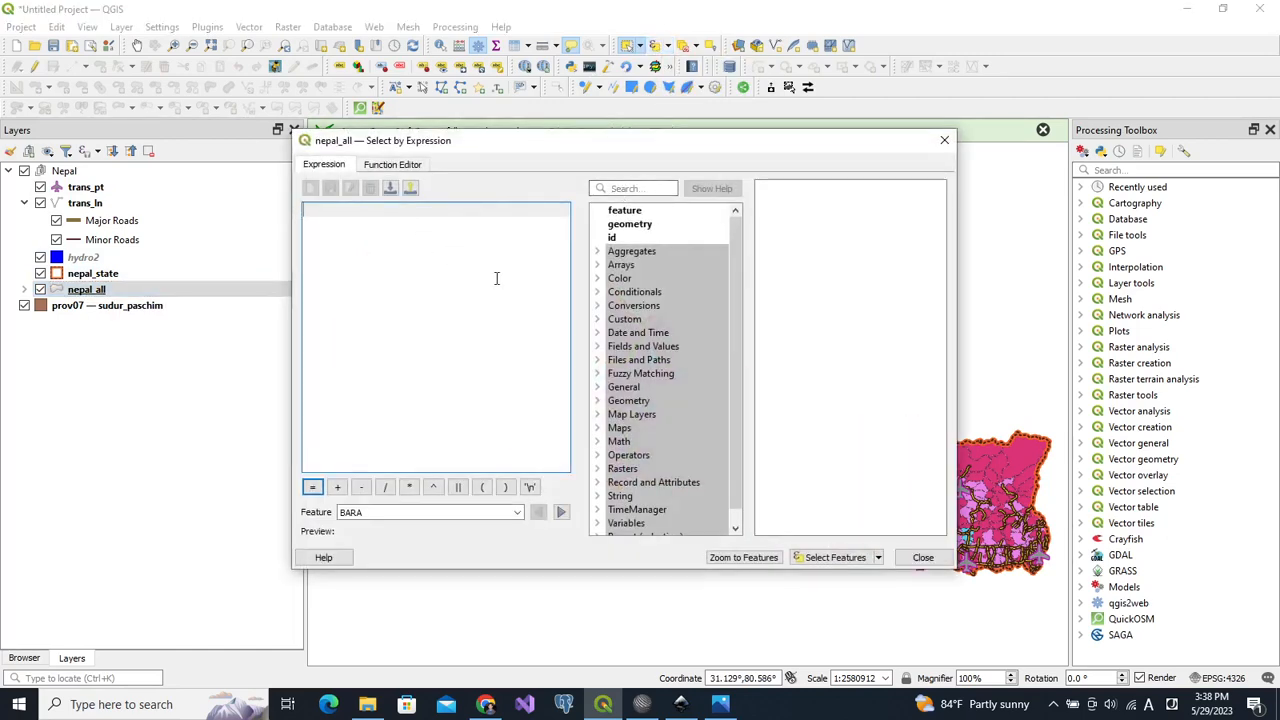
{"action": "left_click", "coordinate": [598, 347]}
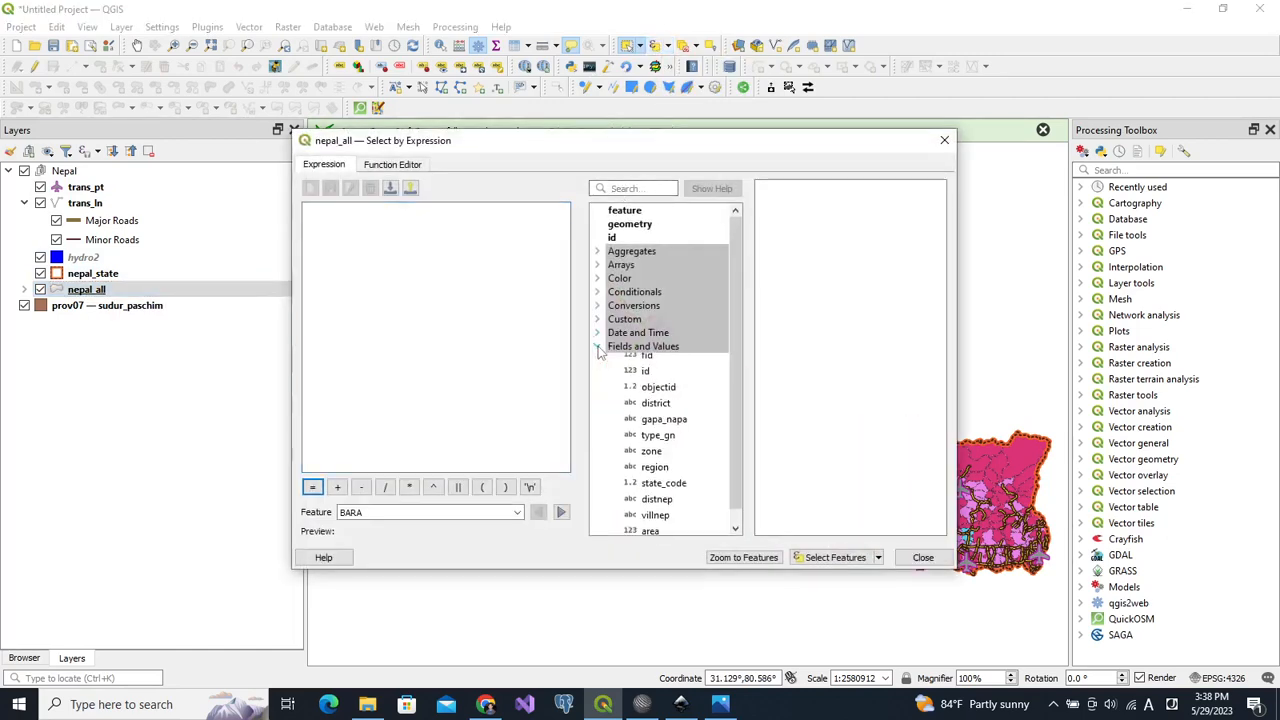
{"action": "scroll", "coordinate": [730, 365], "scroll_direction": "down", "scroll_amount": 2}
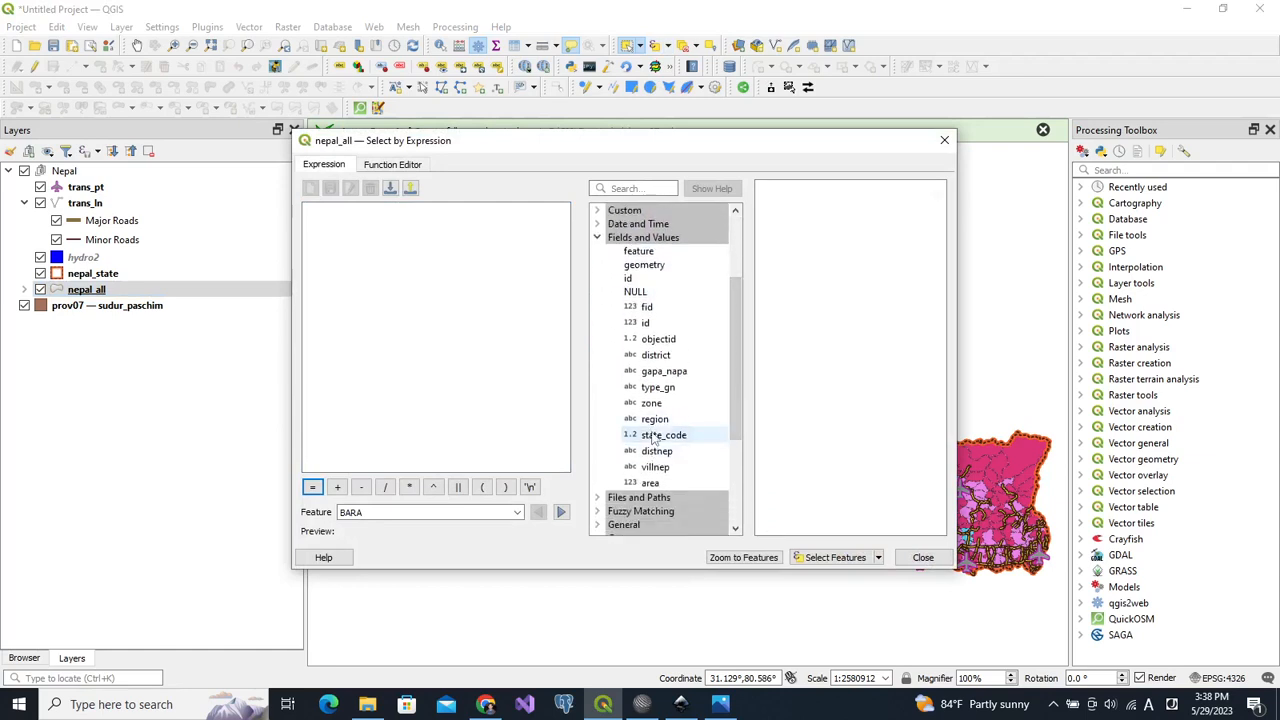
{"action": "double_click", "coordinate": [662, 435]}
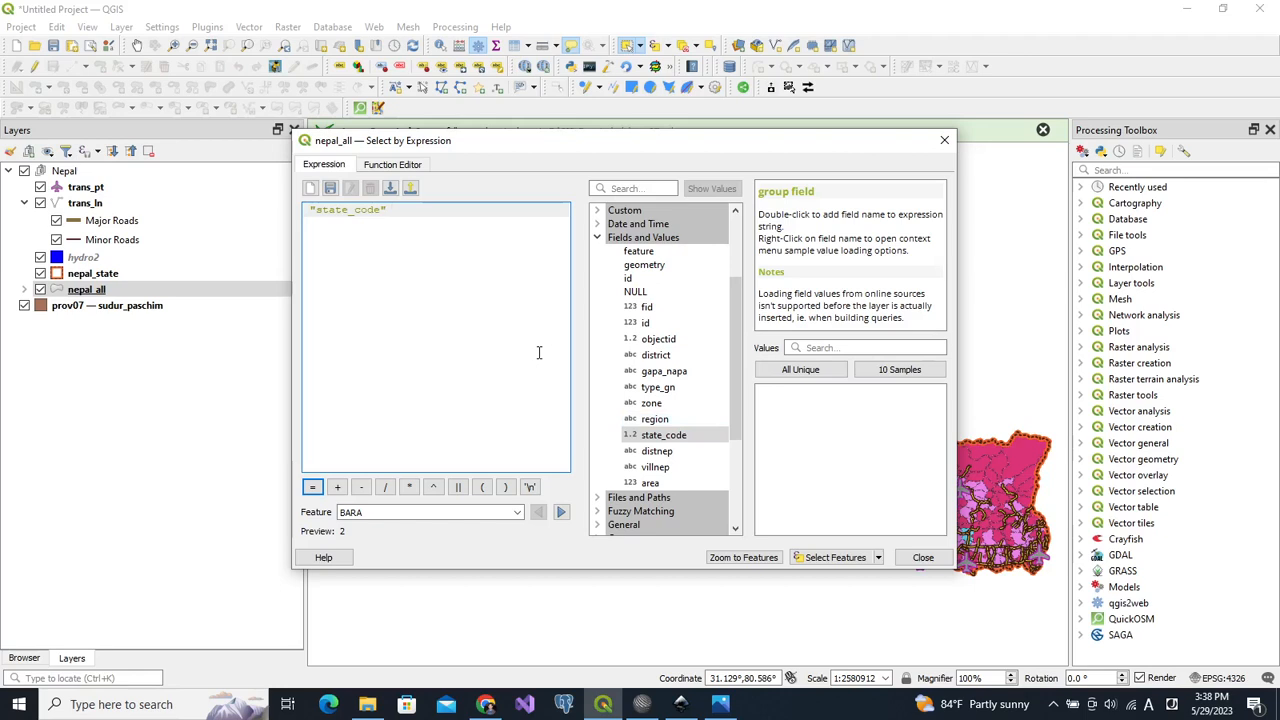
{"action": "type", "text": "=7"}
{"action": "left_click", "coordinate": [831, 558]}
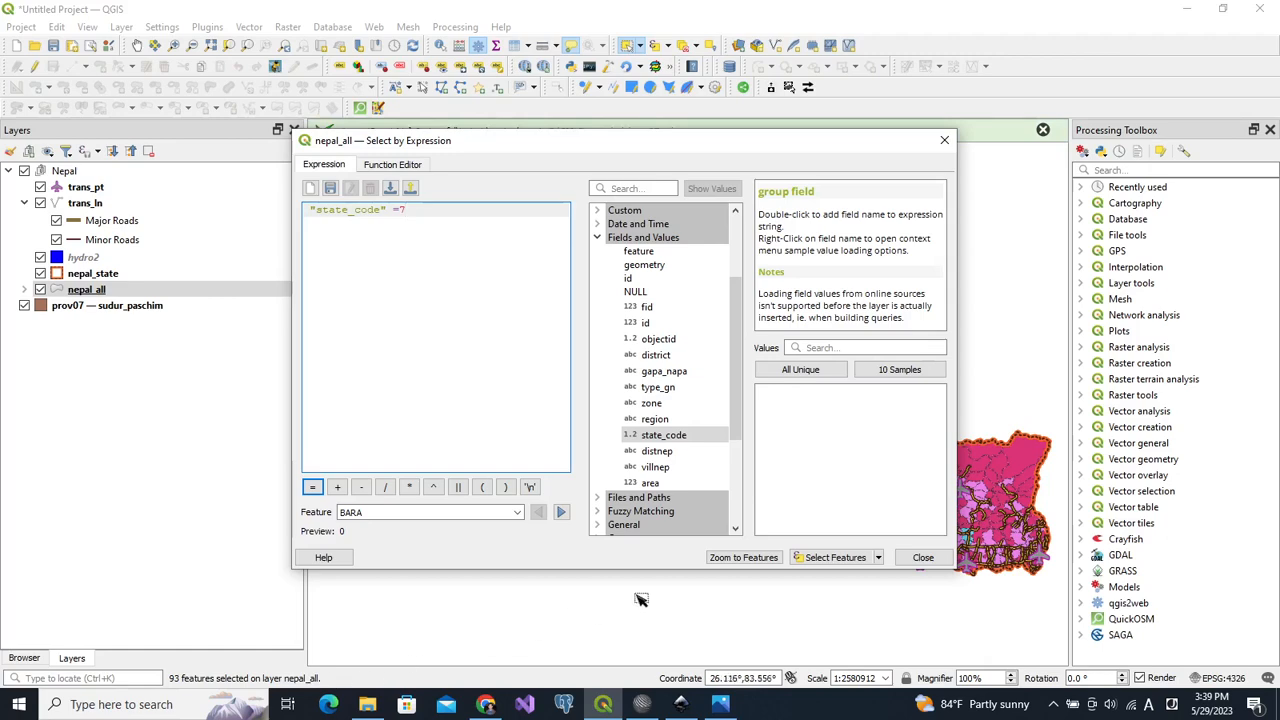
{"action": "left_click", "coordinate": [922, 557]}
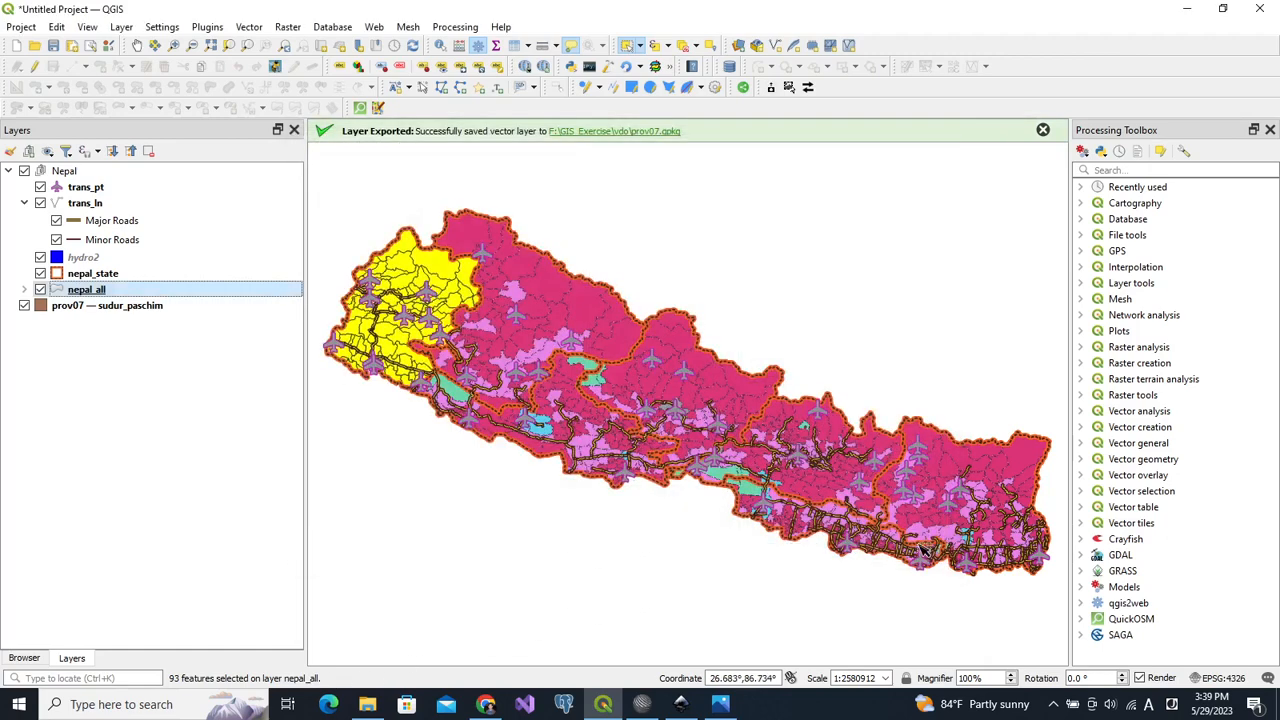
Export the selected nepal_all features with all fields to prov07.gpkg in the vdo folder as a layer named municipality
{"action": "right_click", "coordinate": [163, 292]}
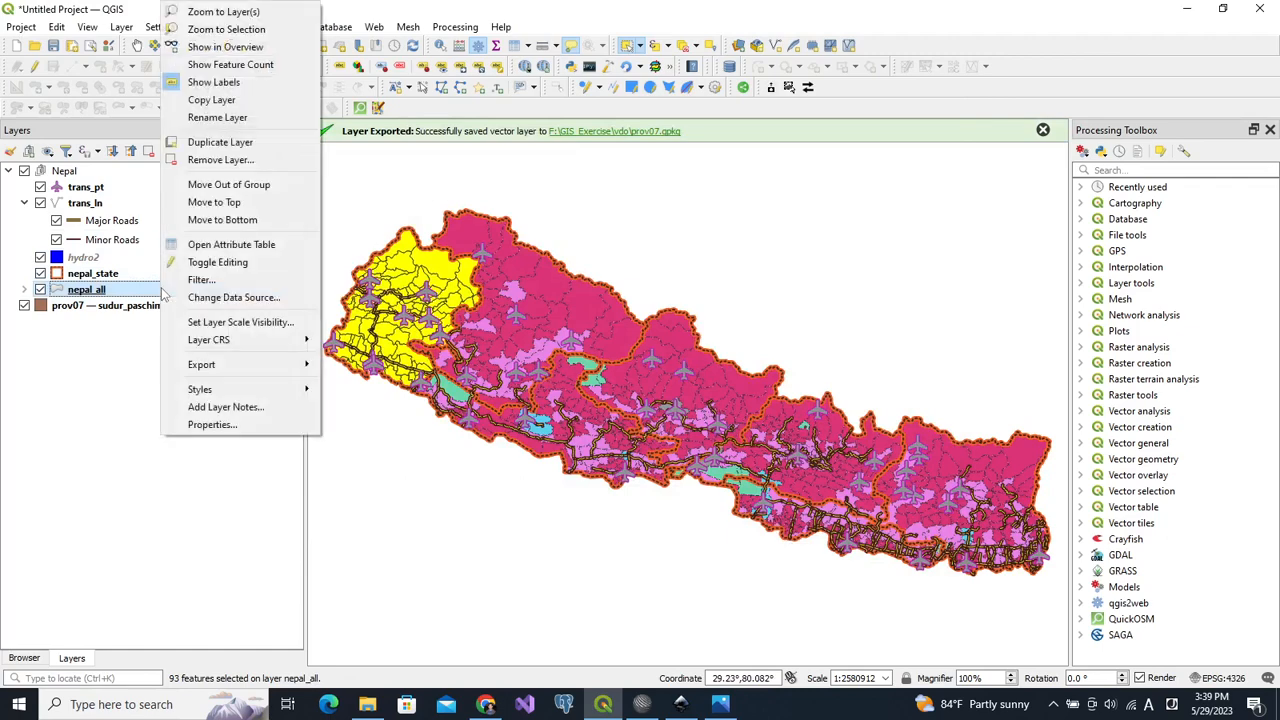
{"action": "mouse_move", "coordinate": [278, 363]}
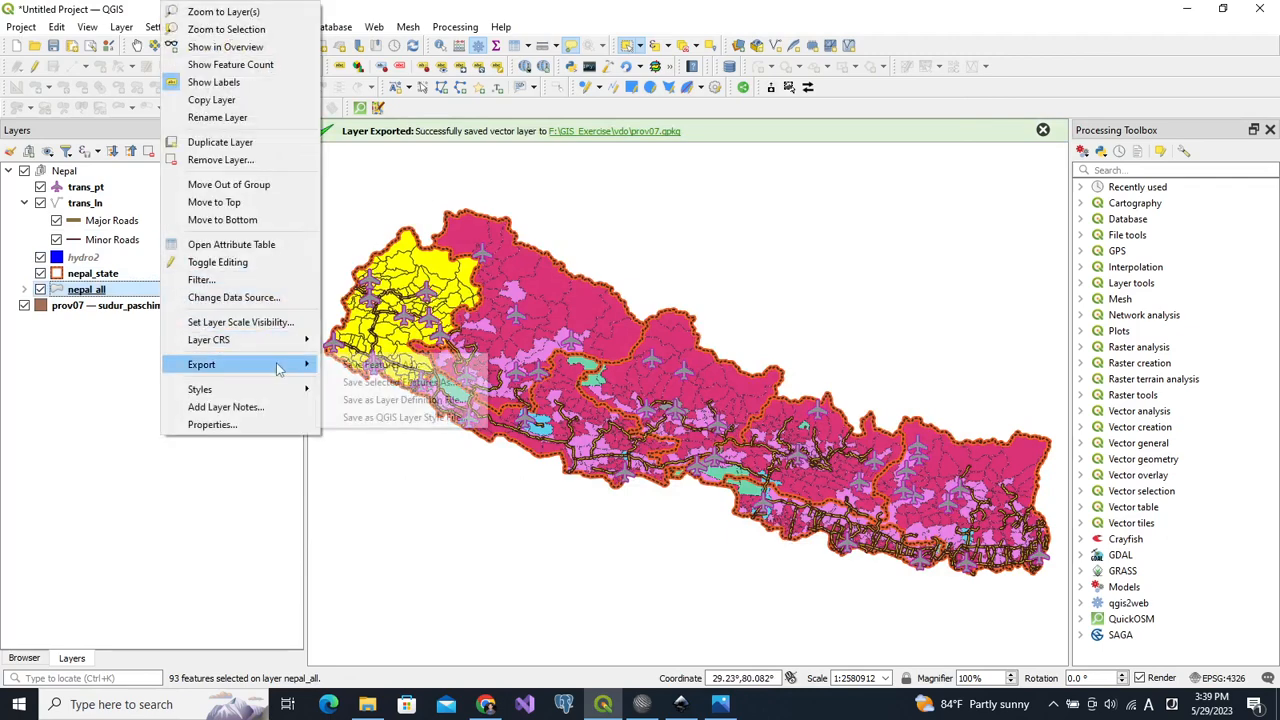
{"action": "left_click", "coordinate": [358, 385]}
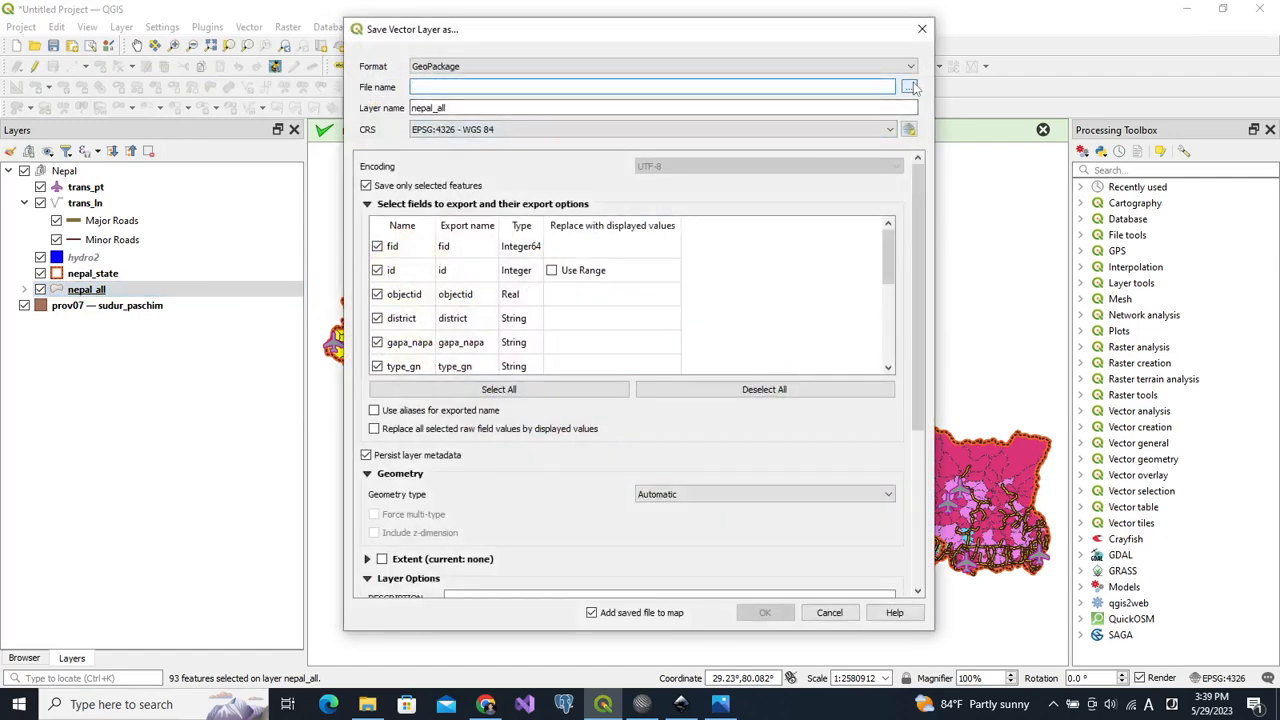
{"action": "left_click", "coordinate": [910, 87]}
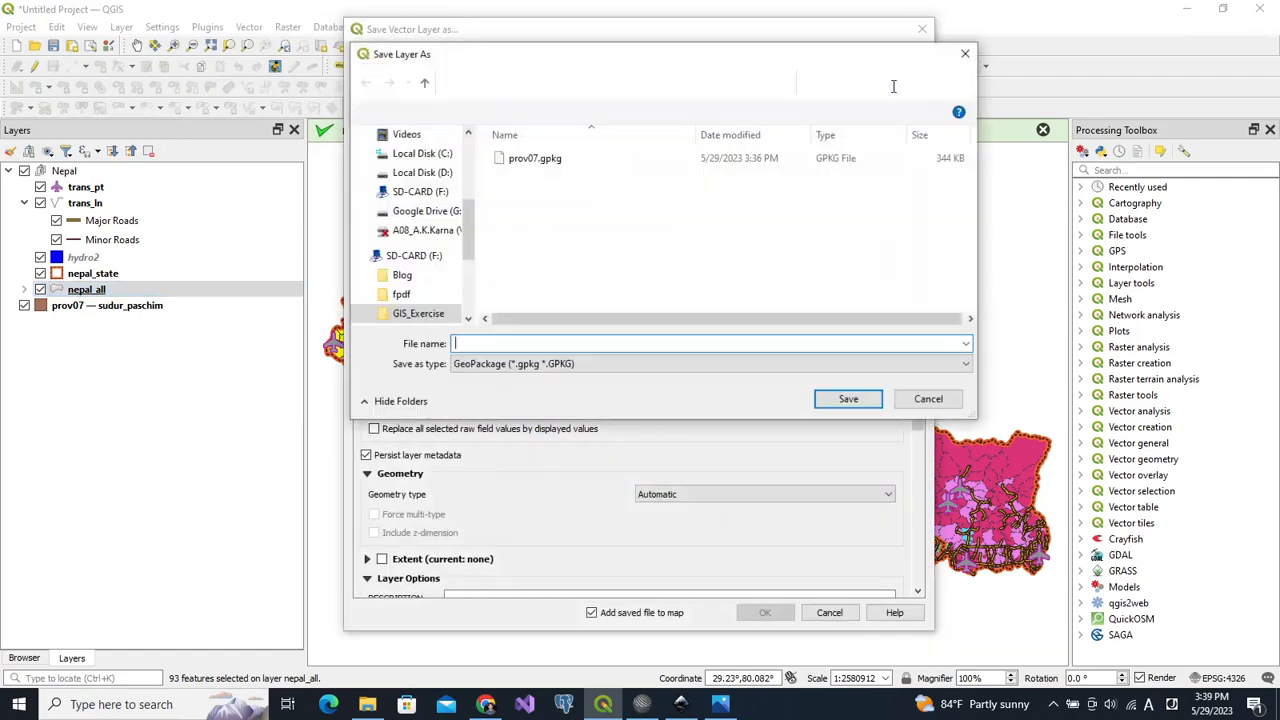
{"action": "left_click", "coordinate": [552, 160]}
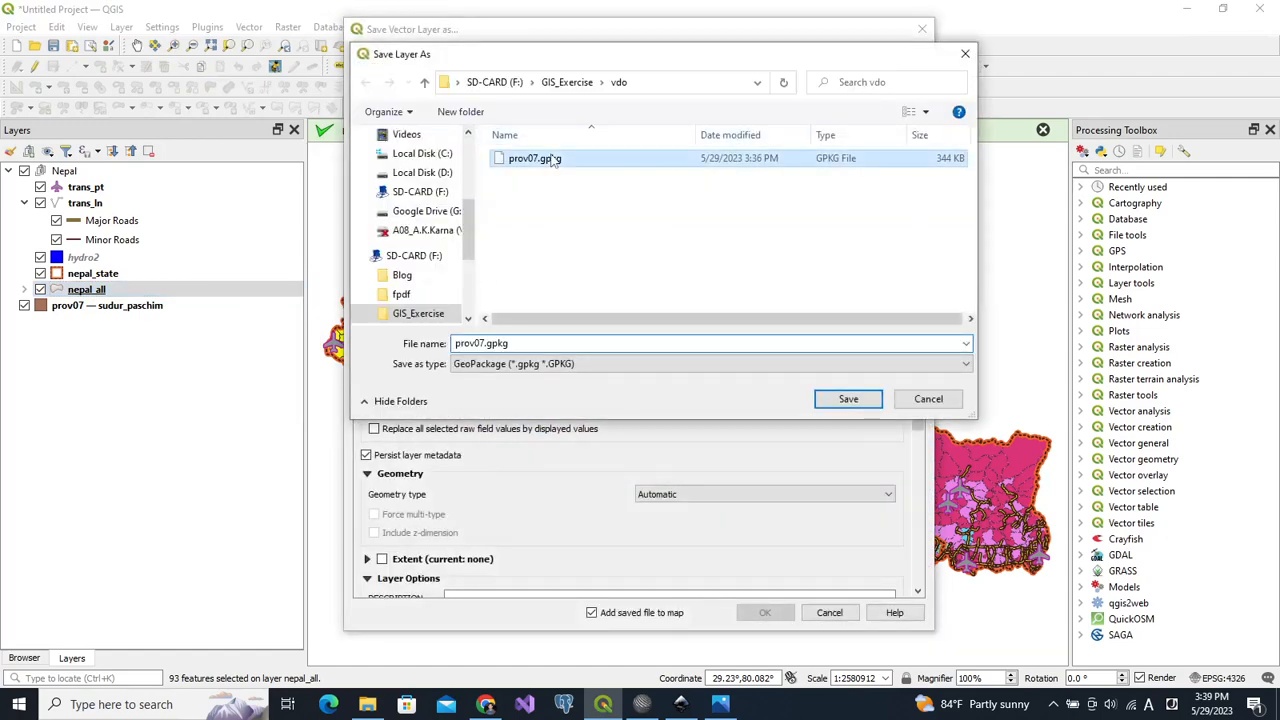
{"action": "left_click", "coordinate": [828, 399]}
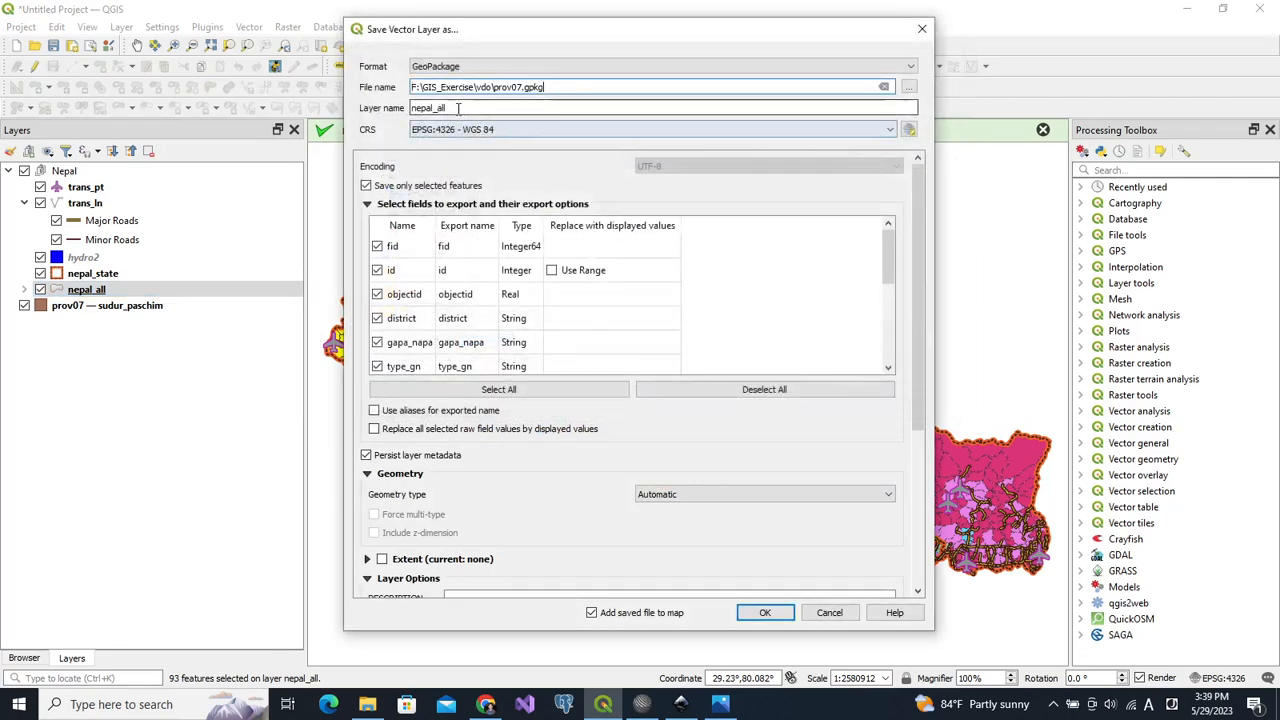
{"action": "left_click_drag", "start_coordinate": [458, 108], "coordinate": [399, 115]}
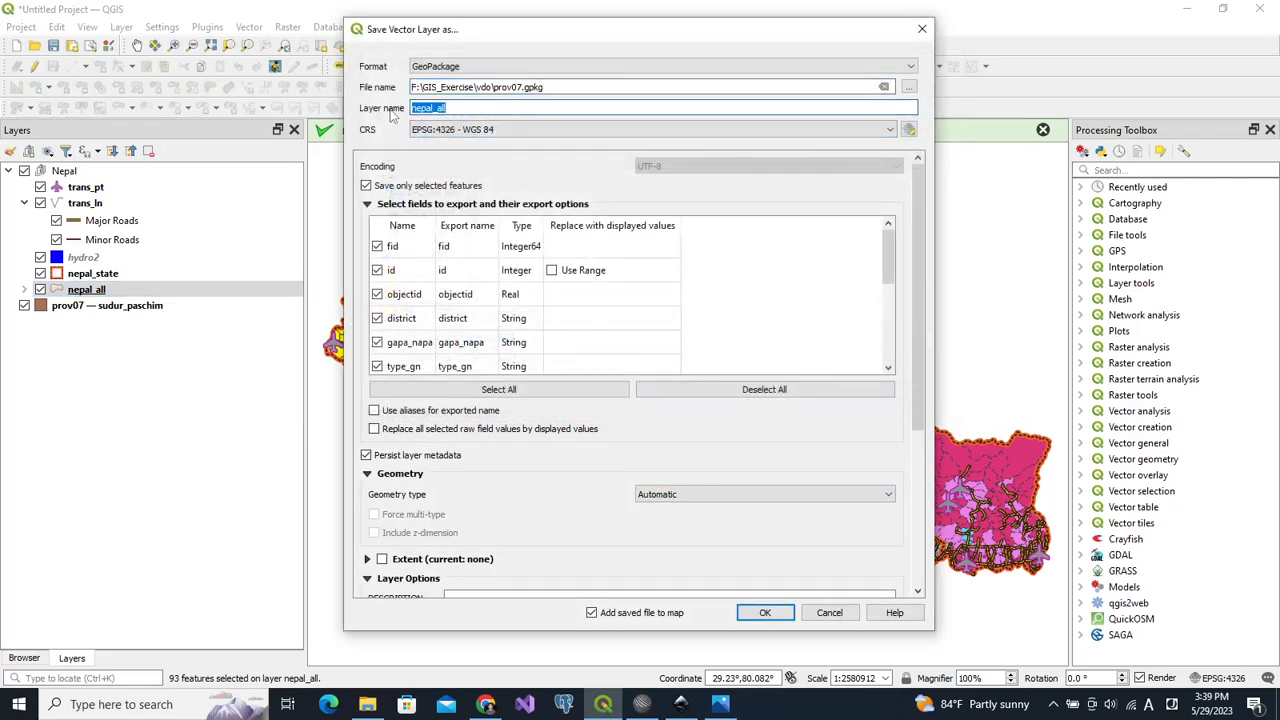
{"action": "type", "text": "municipality"}
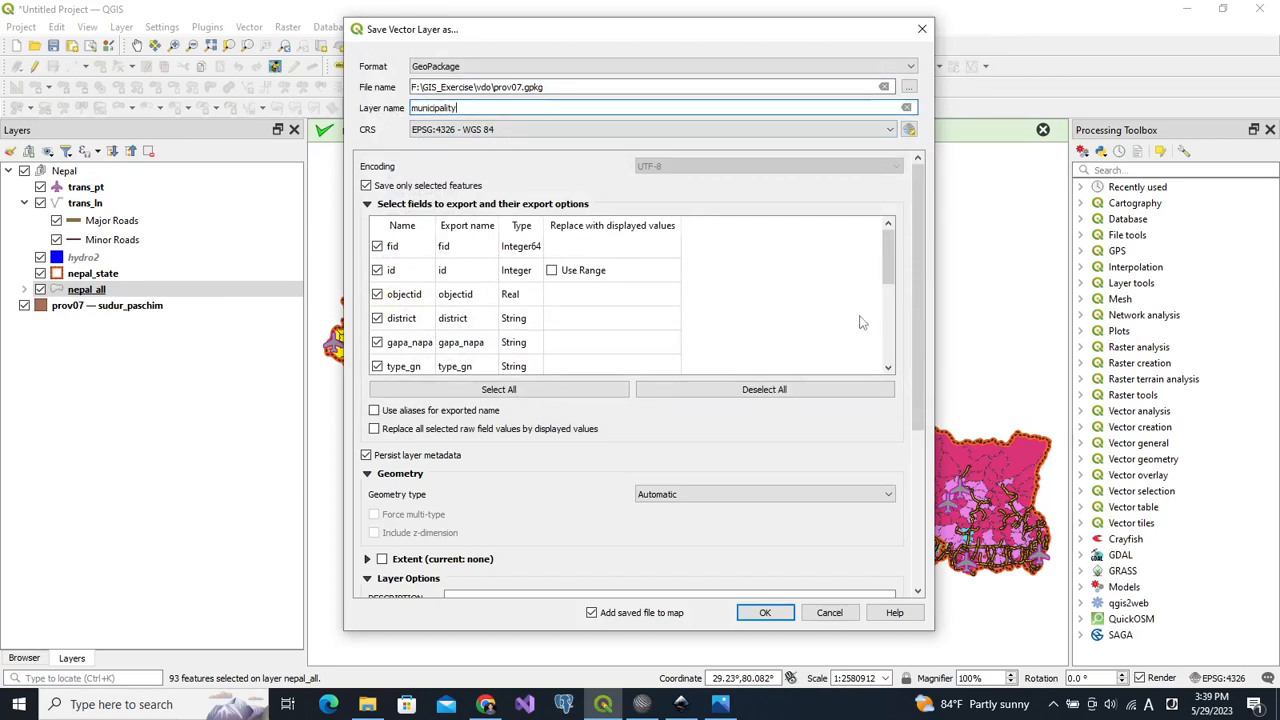
{"action": "left_click_drag", "start_coordinate": [885, 277], "coordinate": [875, 380]}
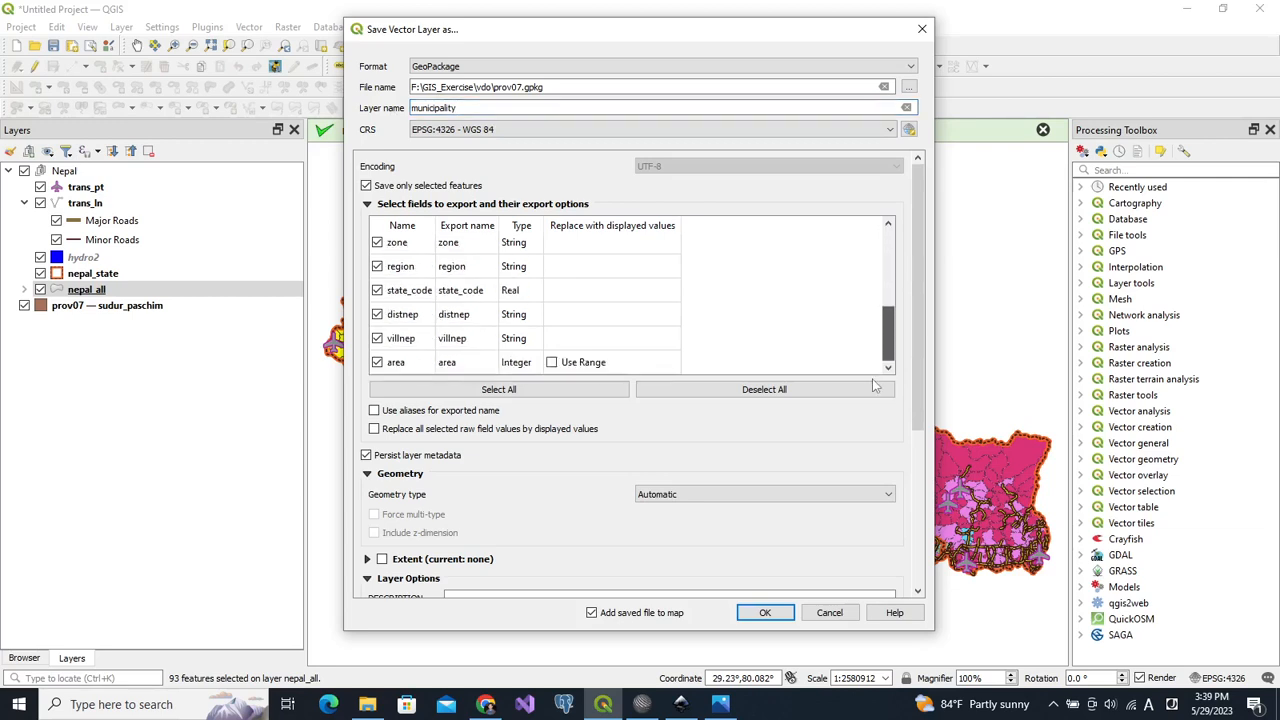
{"action": "left_click", "coordinate": [760, 613]}
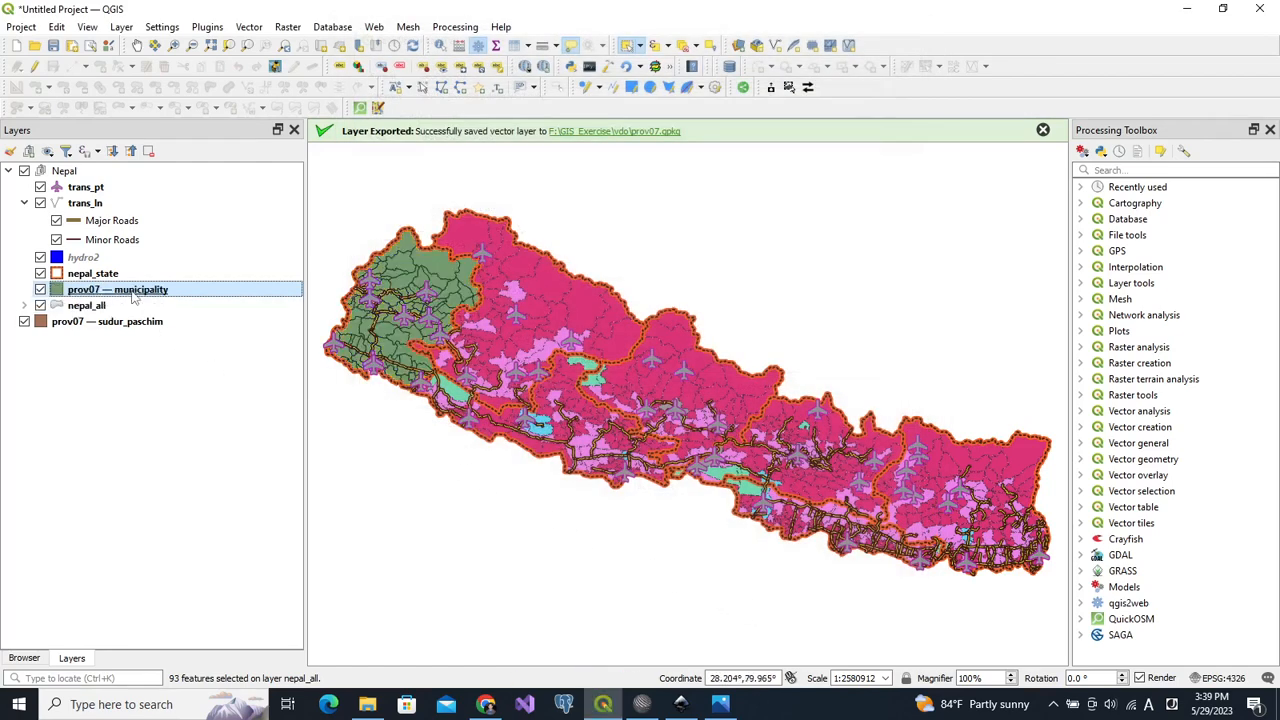
Move the municipality layer out of the Nepal group to below sudur_paschim and clear the feature selection
{"action": "left_click_drag", "start_coordinate": [130, 290], "coordinate": [128, 347]}
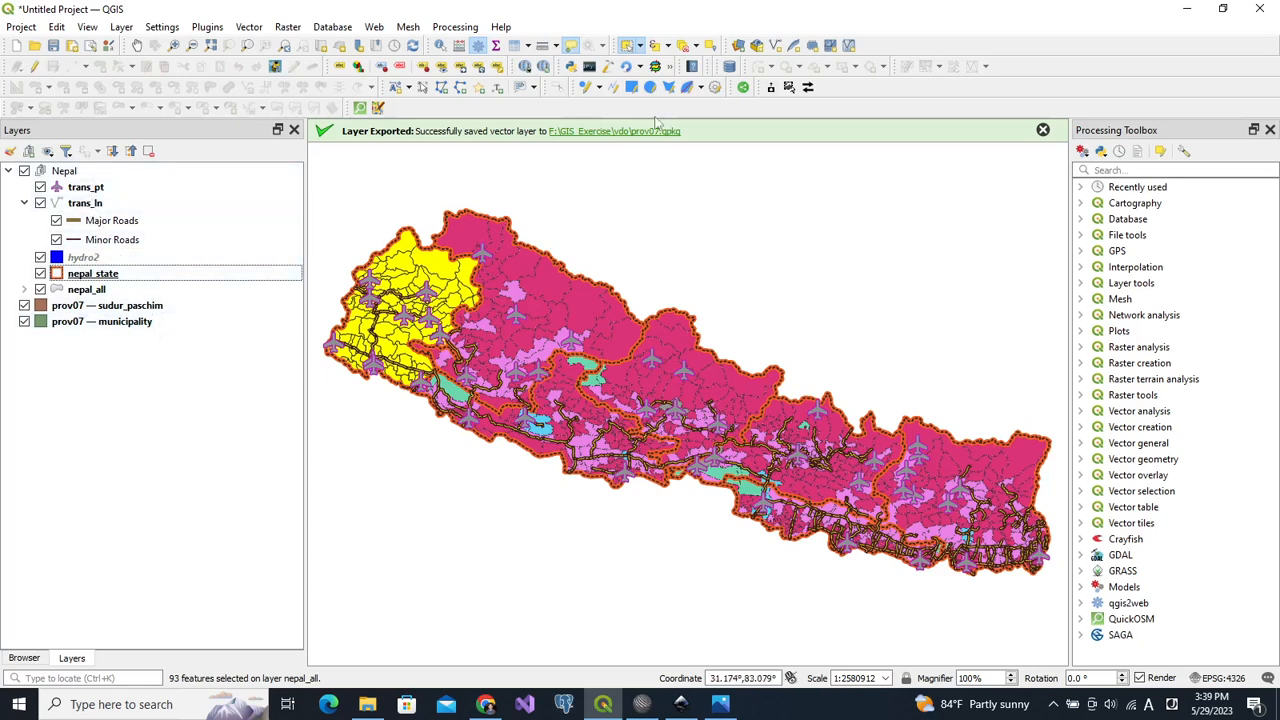
{"action": "left_click", "coordinate": [691, 66]}
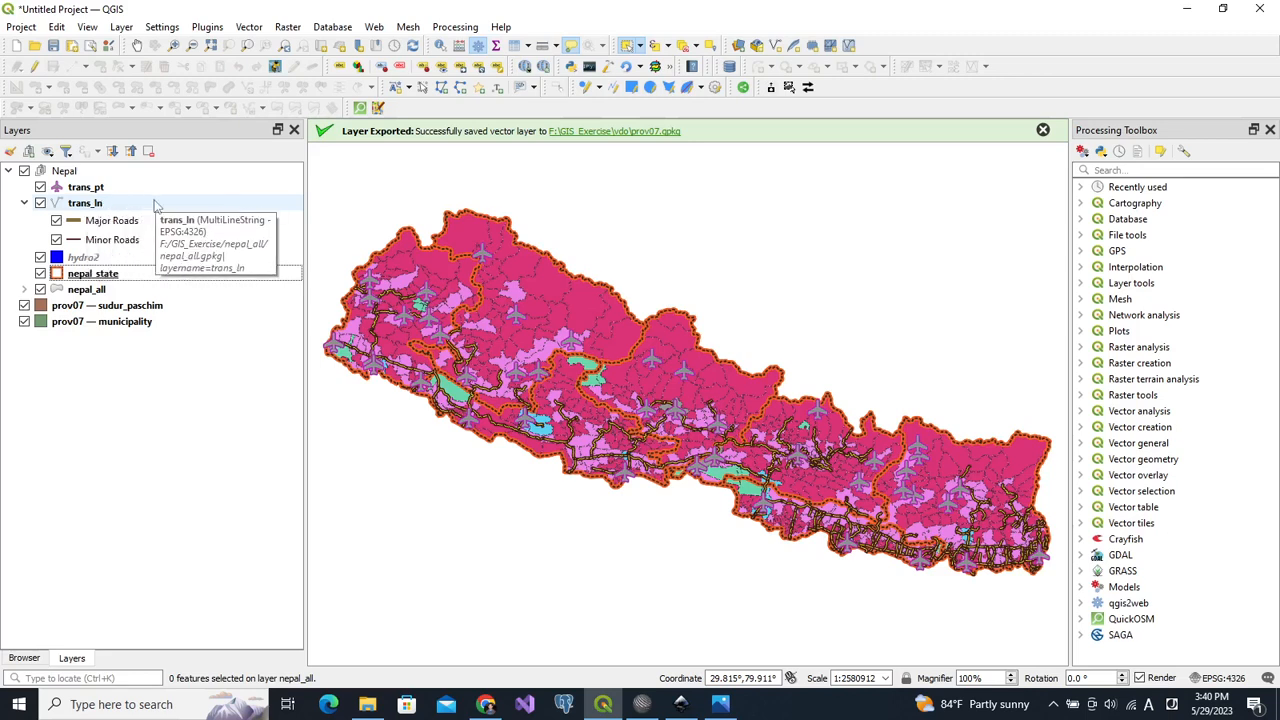
Set up a Clip operation with trans_ln as the input layer and prov07 — sudur_paschim as the overlay layer
{"action": "left_click", "coordinate": [248, 28]}
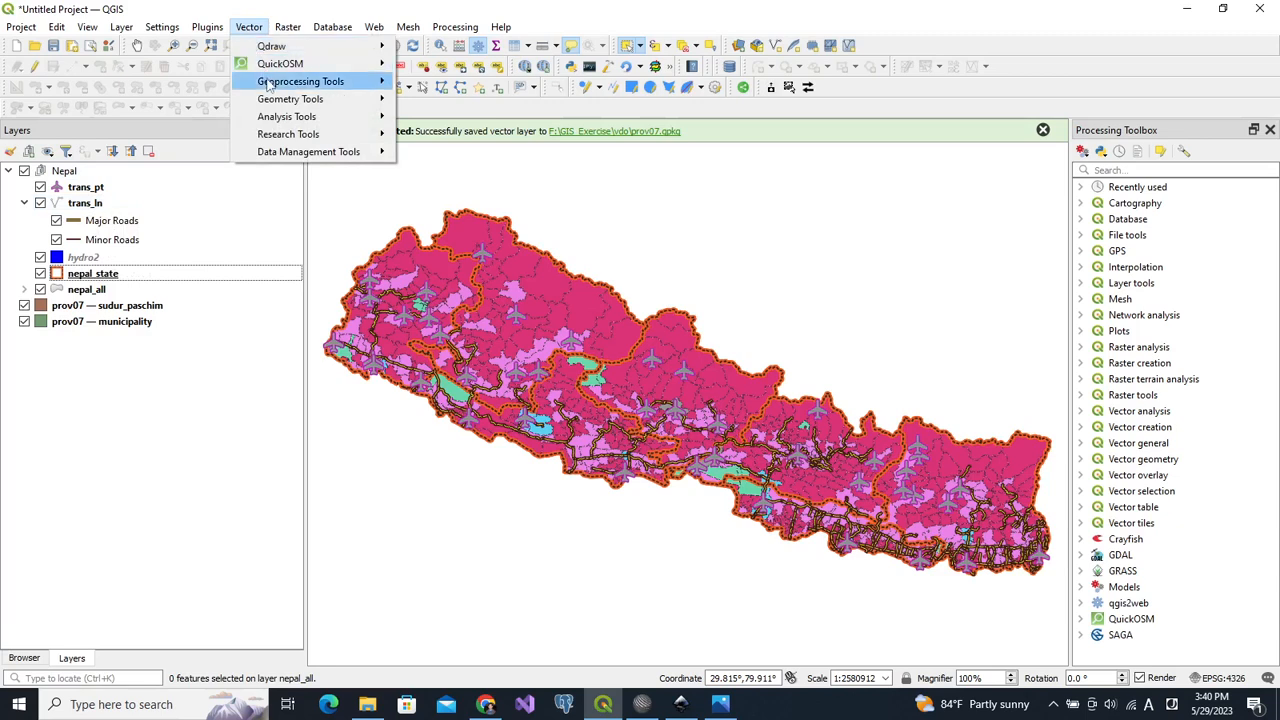
{"action": "mouse_move", "coordinate": [268, 84]}
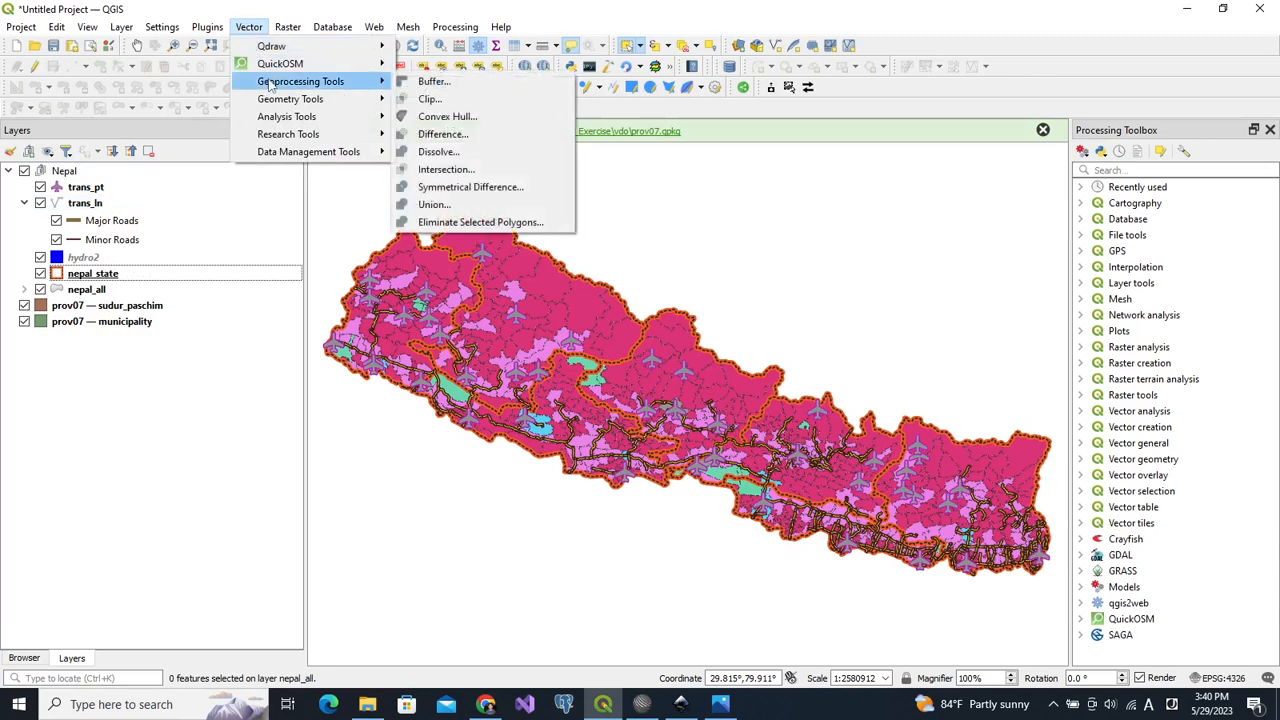
{"action": "left_click", "coordinate": [426, 100]}
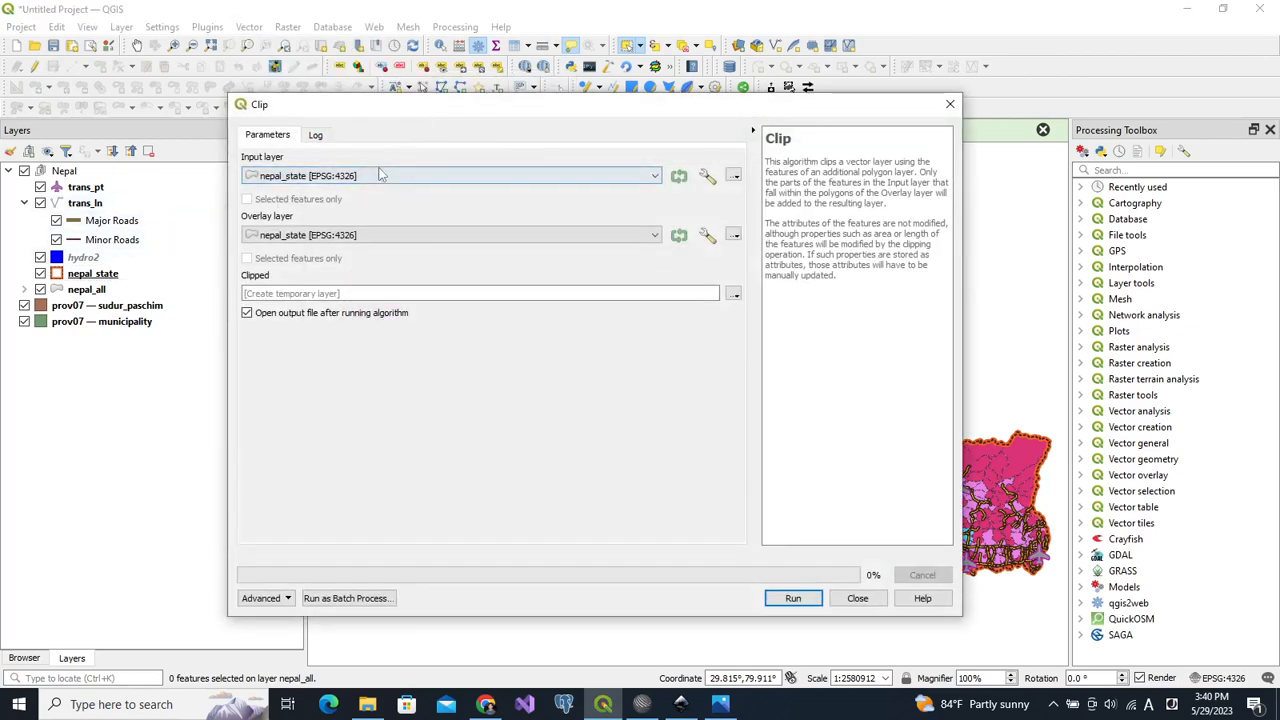
{"action": "left_click", "coordinate": [320, 177]}
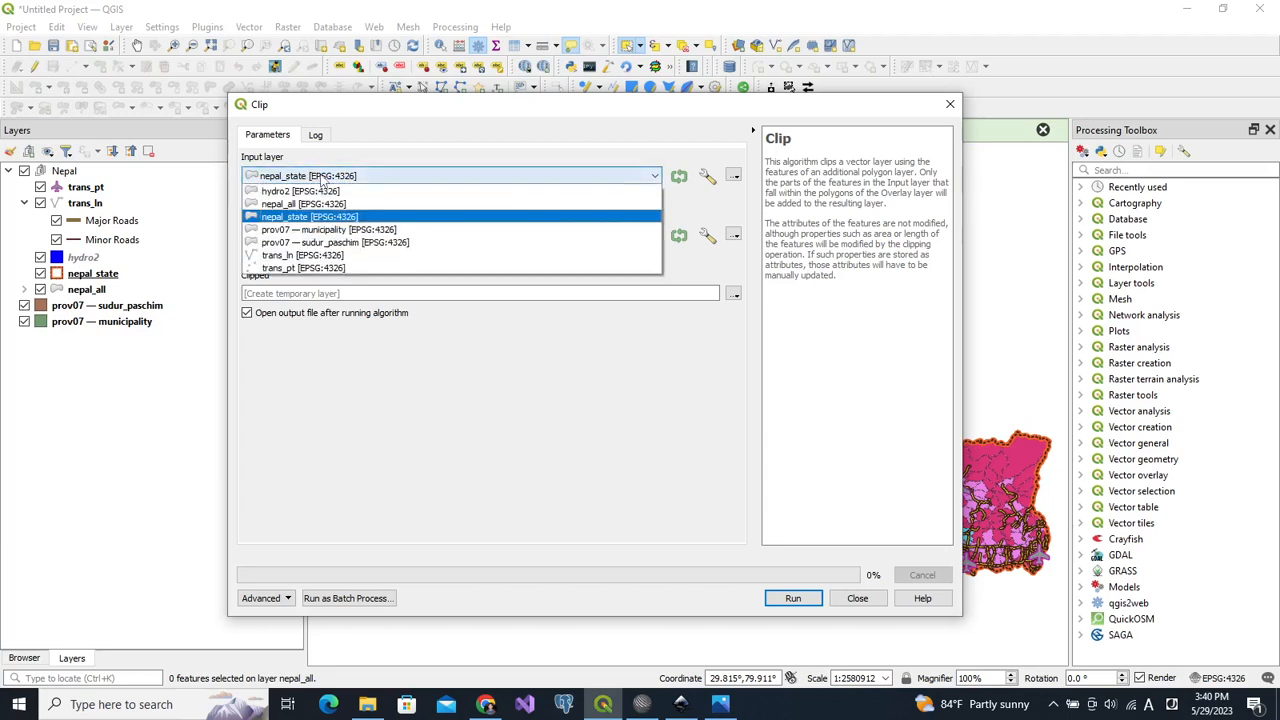
{"action": "left_click", "coordinate": [318, 257]}
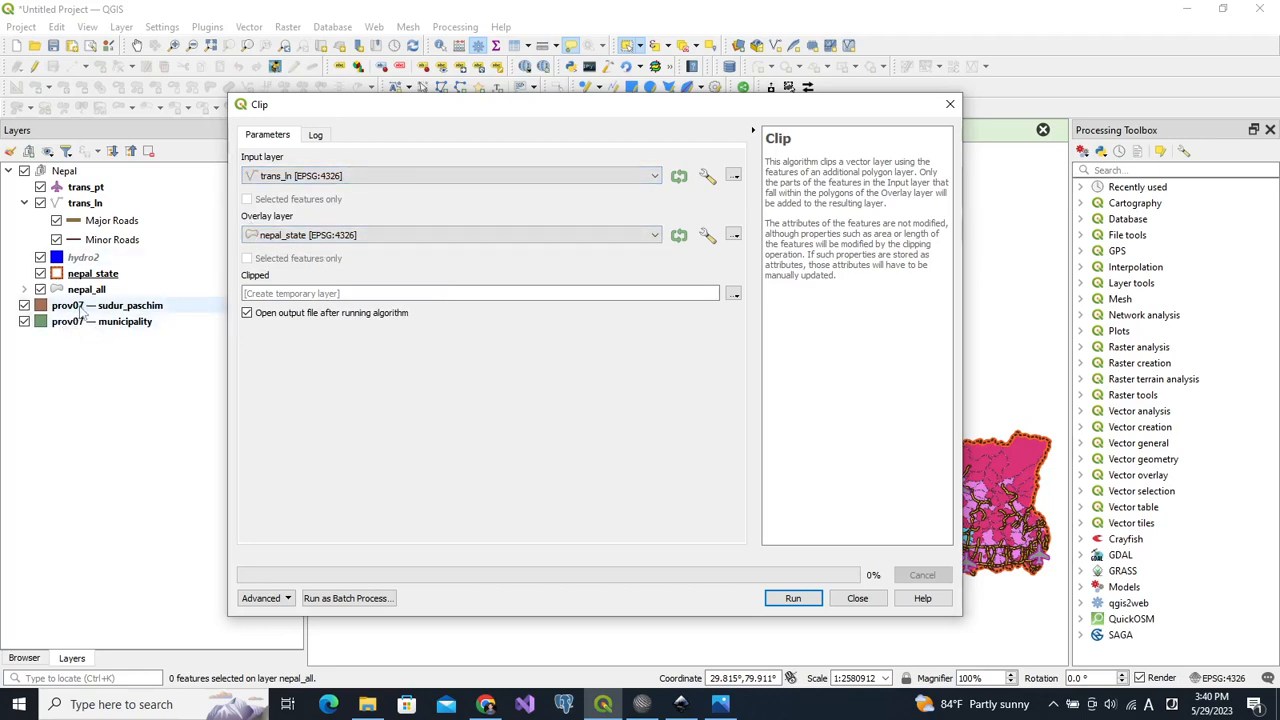
{"action": "left_click", "coordinate": [317, 237]}
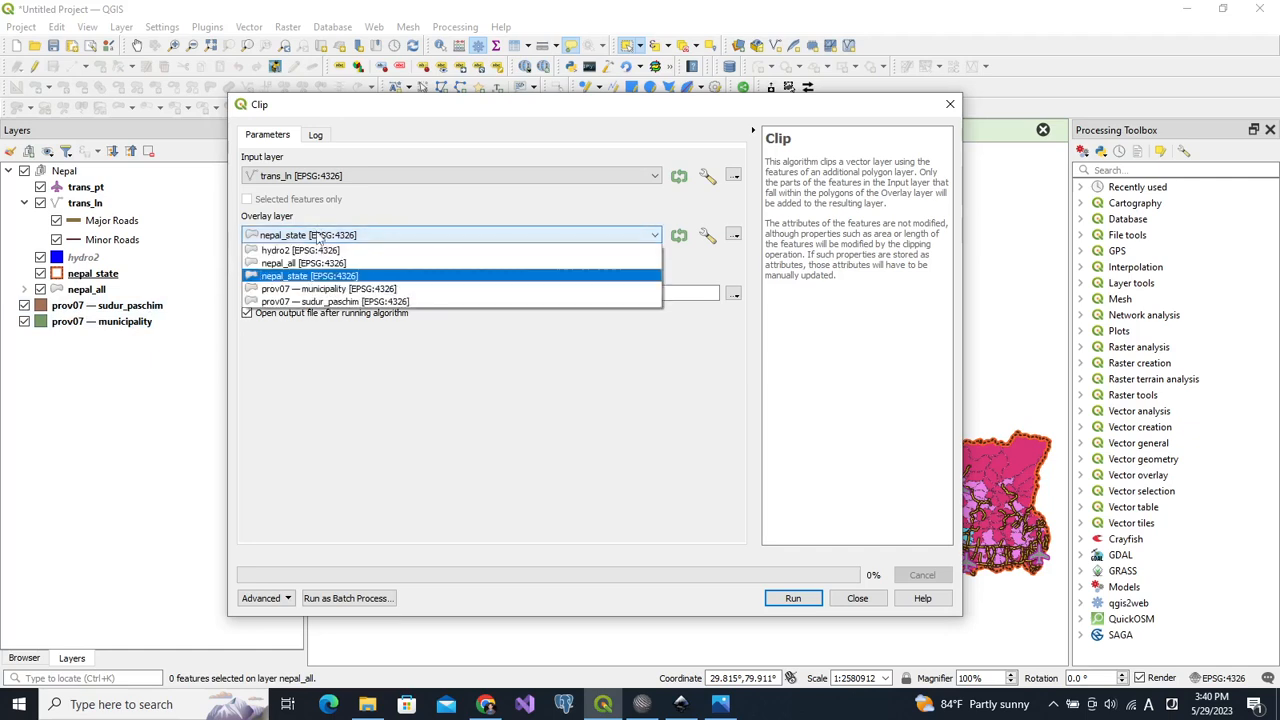
{"action": "left_click", "coordinate": [323, 302]}
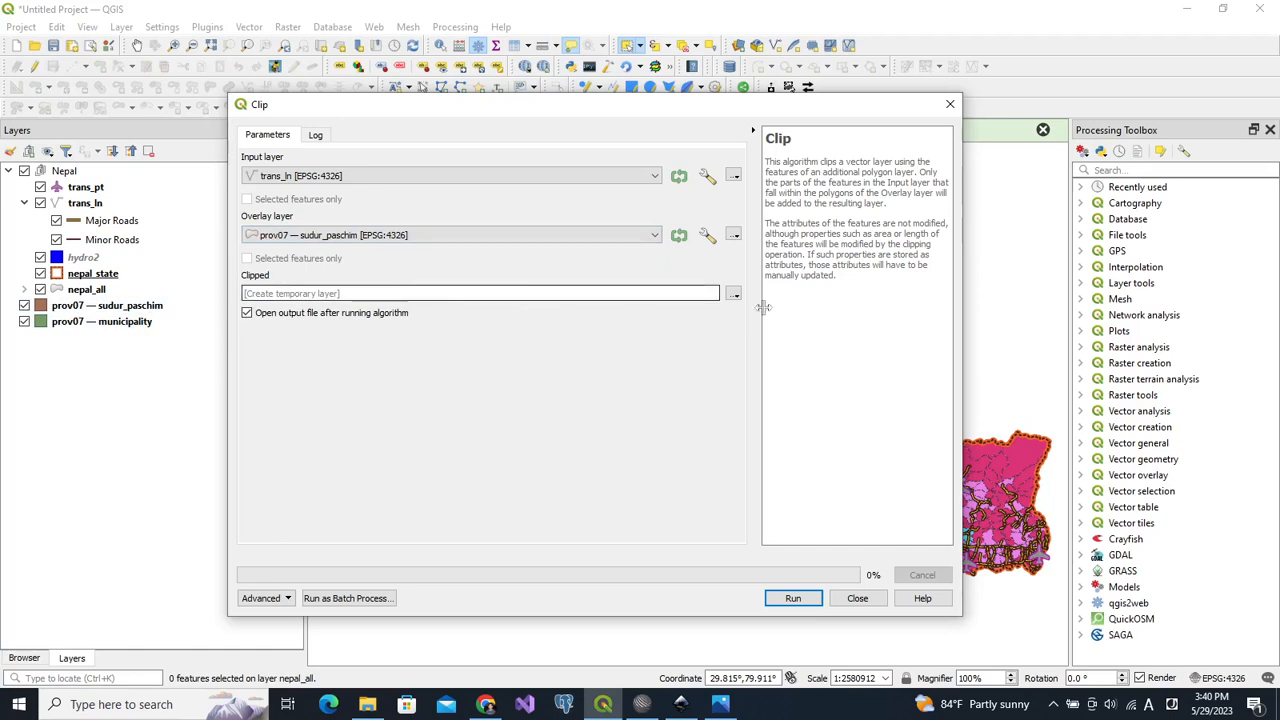
Set the clip output to prov07.gpkg in the vdo folder as a layer named Road and run the clip
{"action": "left_click", "coordinate": [733, 293]}
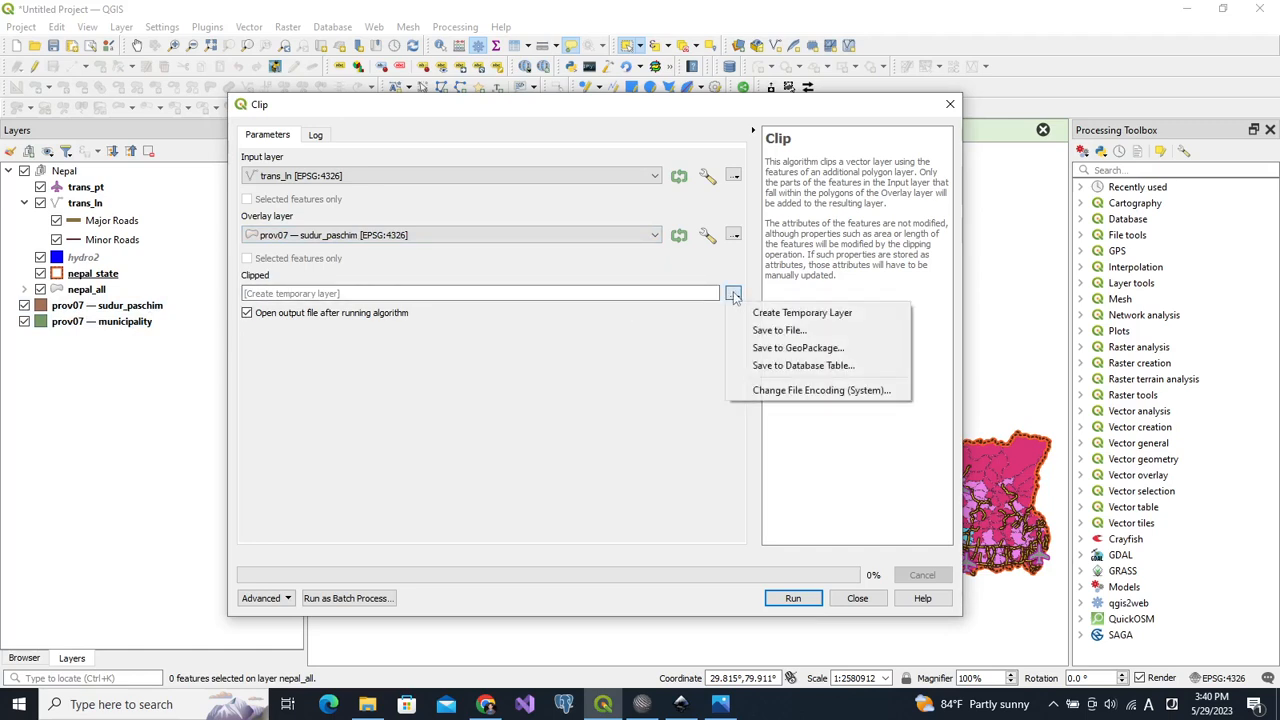
{"action": "left_click", "coordinate": [770, 350]}
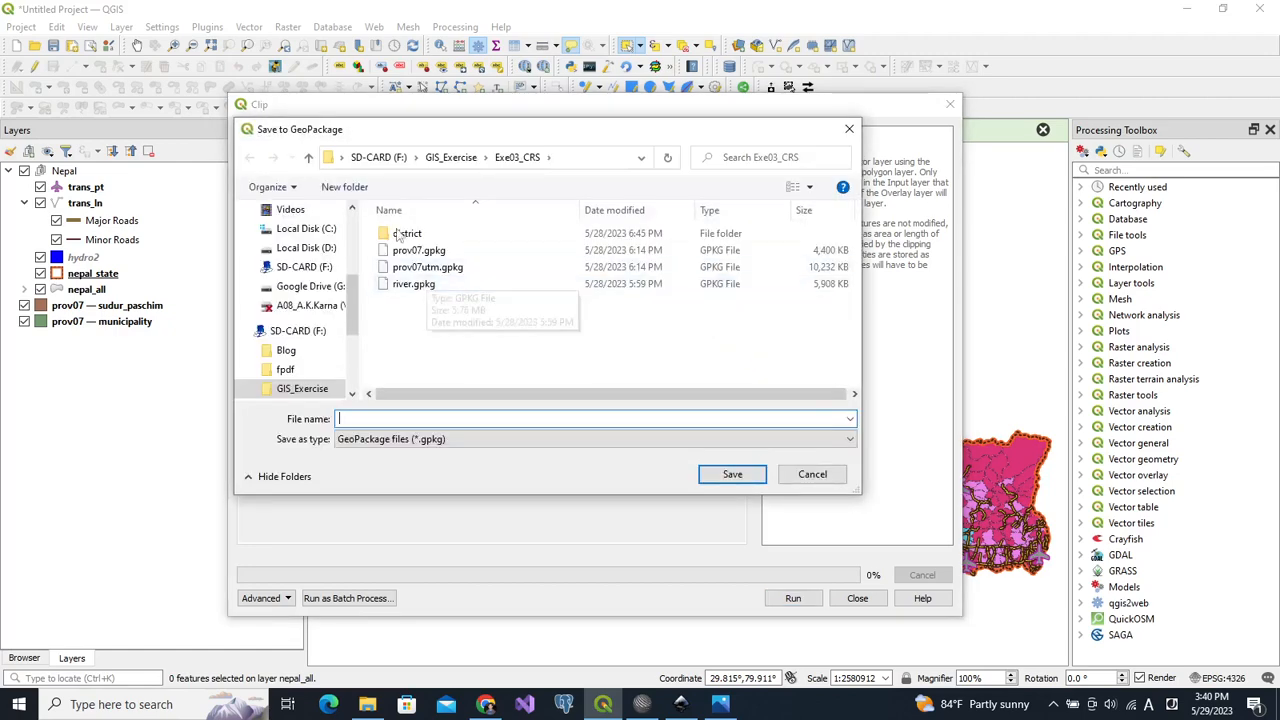
{"action": "left_click", "coordinate": [455, 157]}
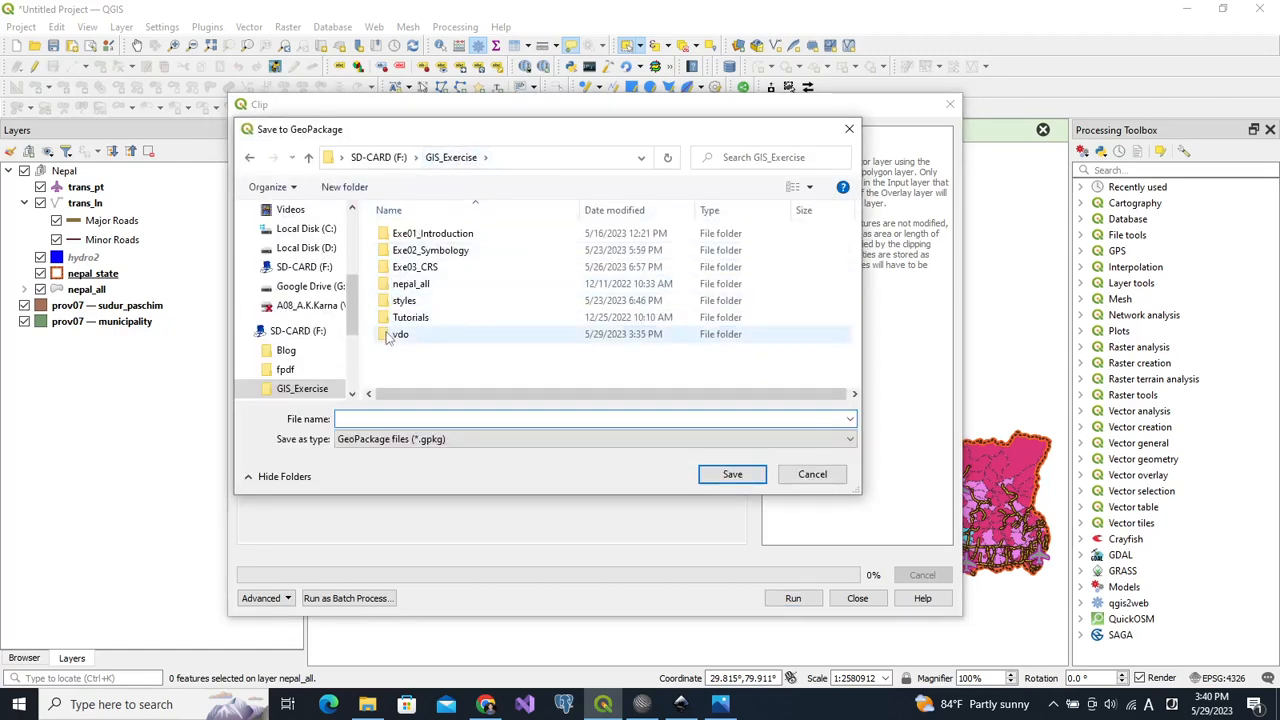
{"action": "double_click", "coordinate": [398, 334]}
{"action": "left_click", "coordinate": [416, 236]}
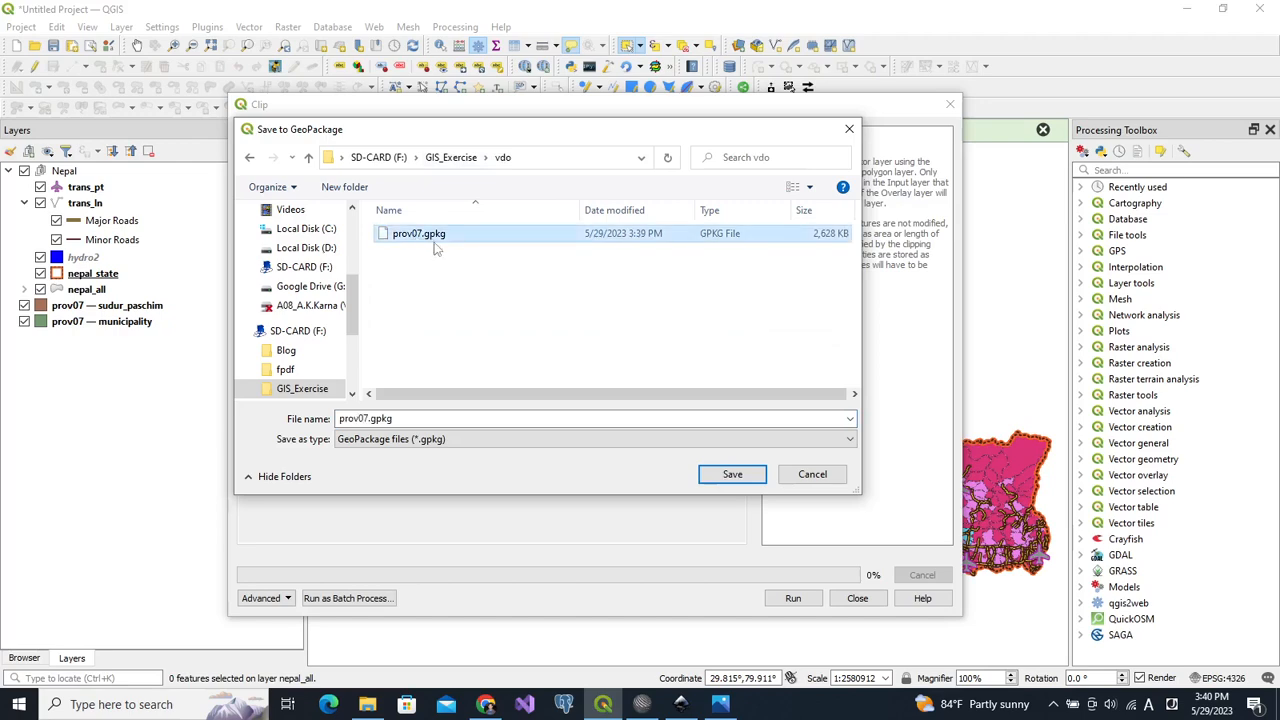
{"action": "left_click", "coordinate": [735, 477]}
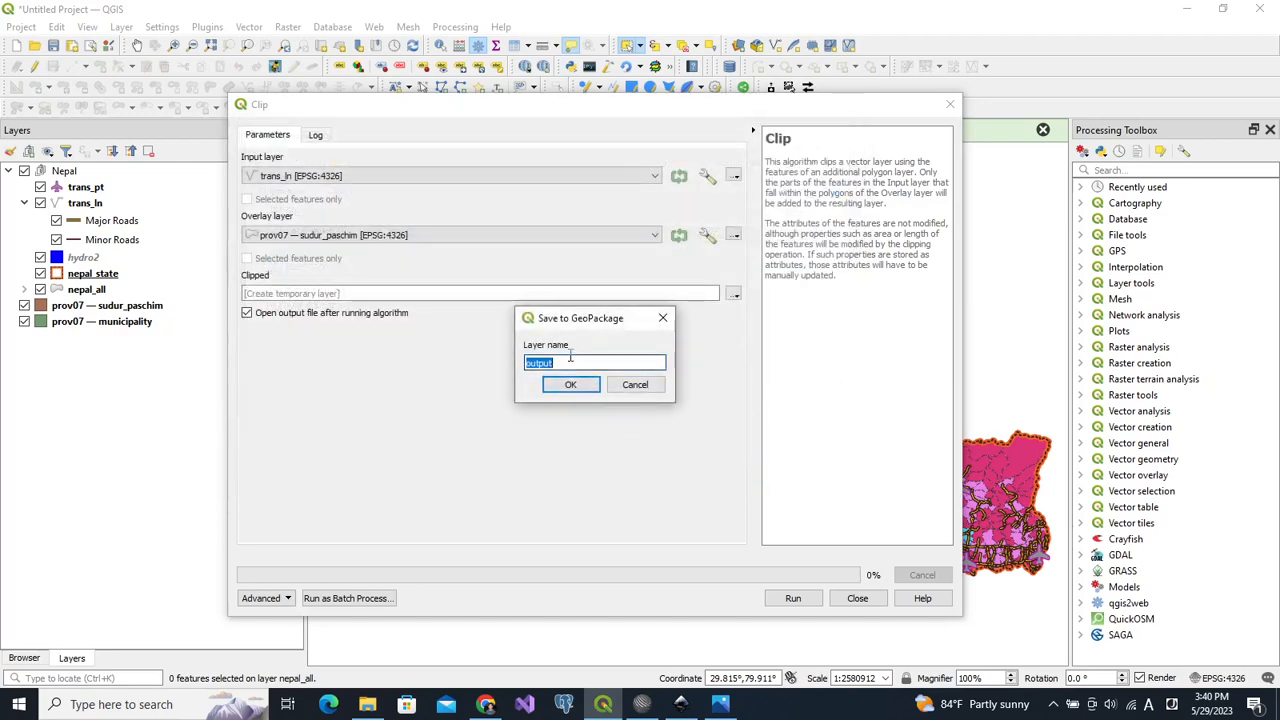
{"action": "type", "text": "Road"}
{"action": "left_click", "coordinate": [565, 385]}
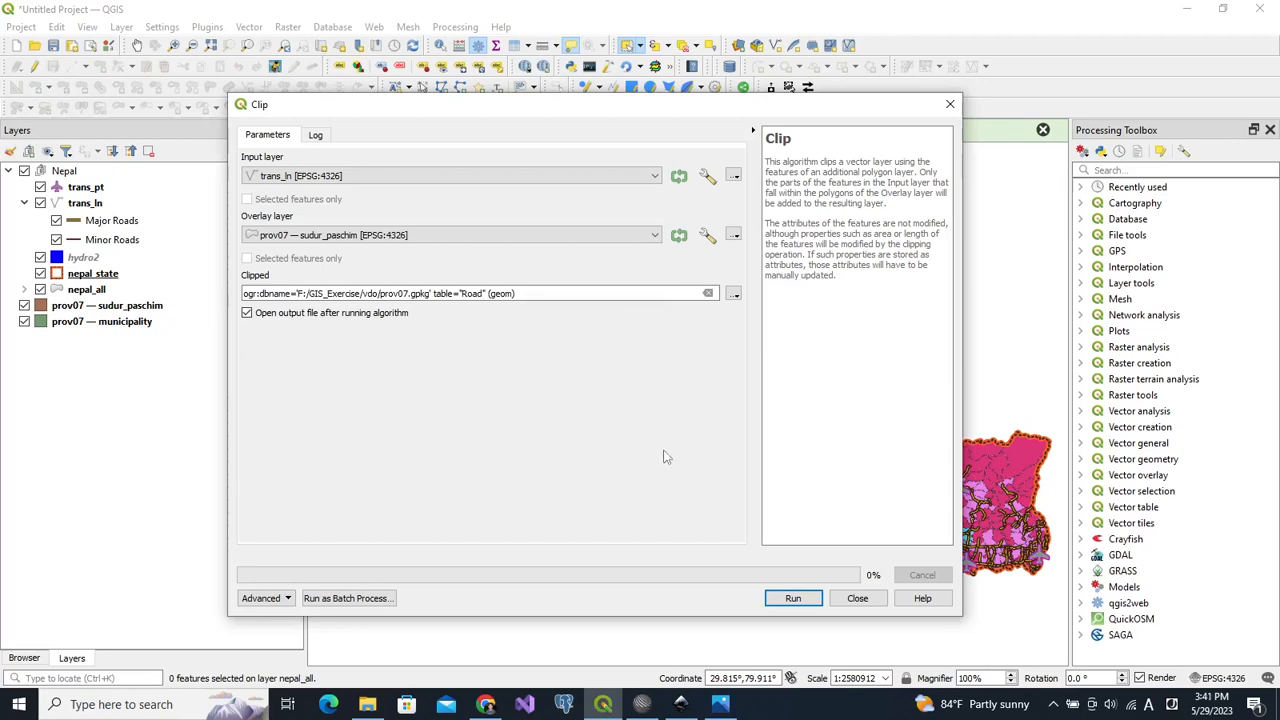
{"action": "left_click", "coordinate": [794, 592]}
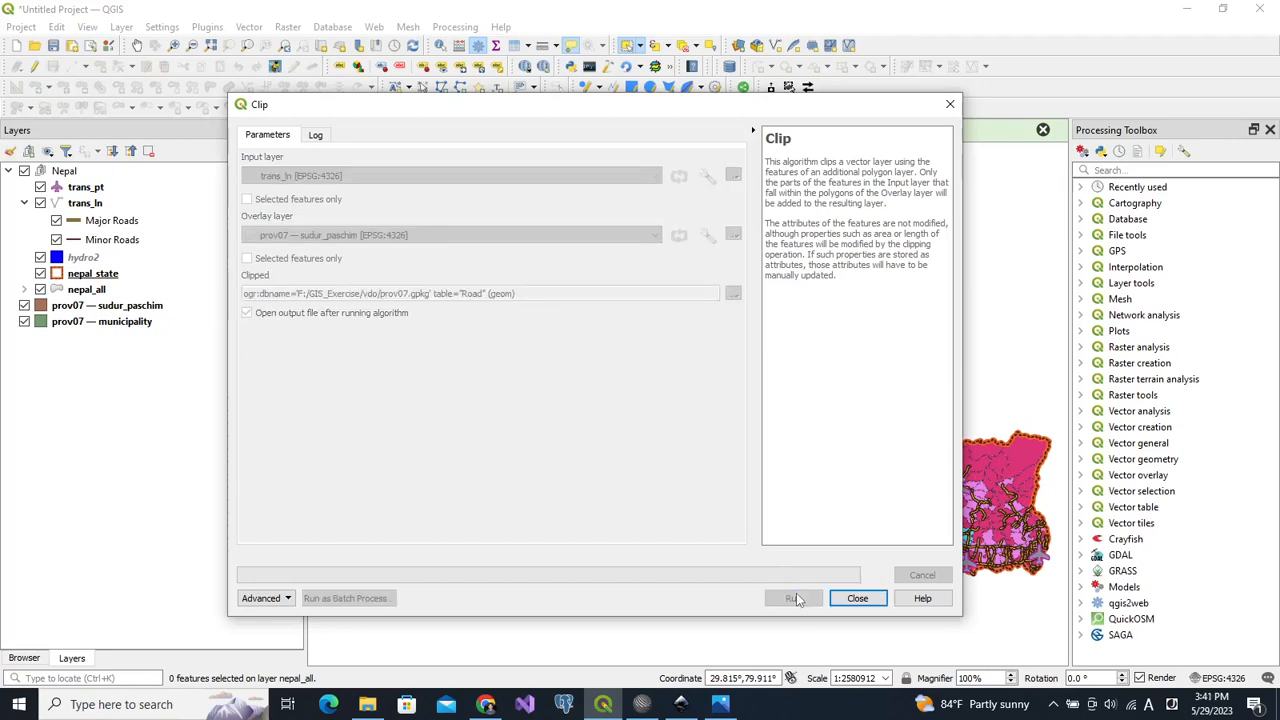
{"action": "left_click", "coordinate": [852, 598]}
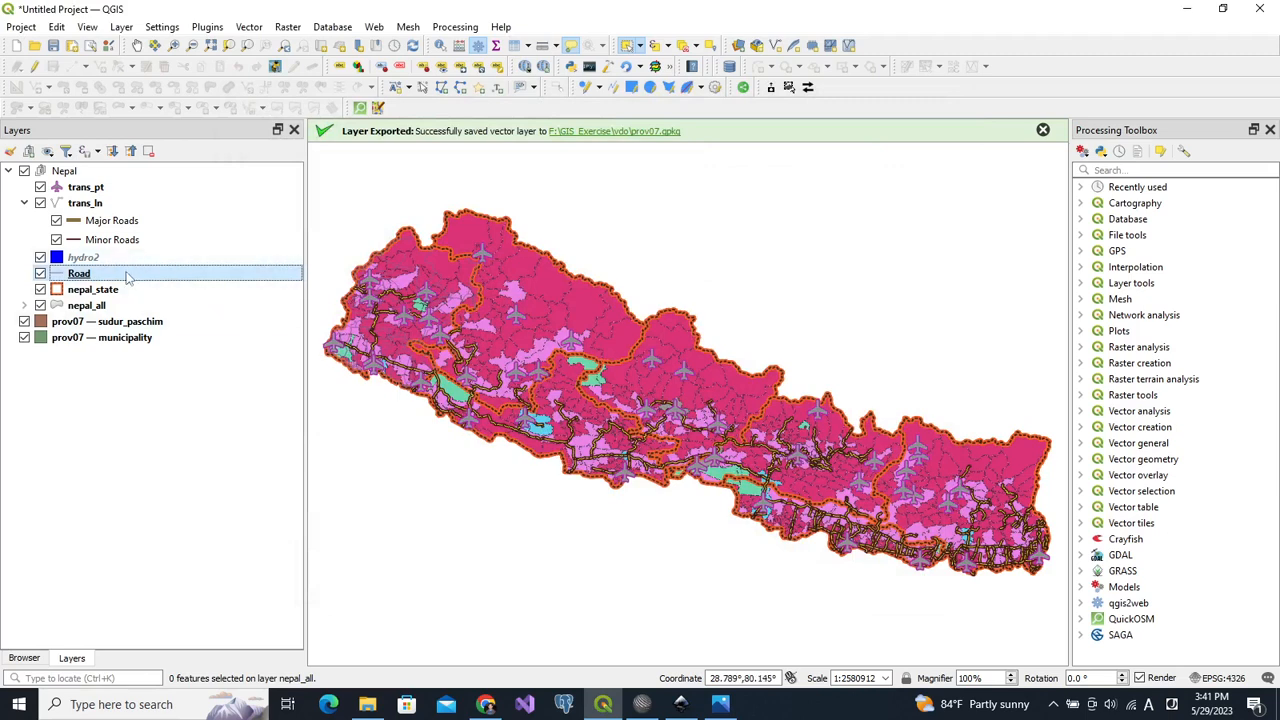
Move the Road layer out of the Nepal group and group it with sudur_paschim and municipality as Province
{"action": "left_click_drag", "start_coordinate": [130, 274], "coordinate": [120, 320]}
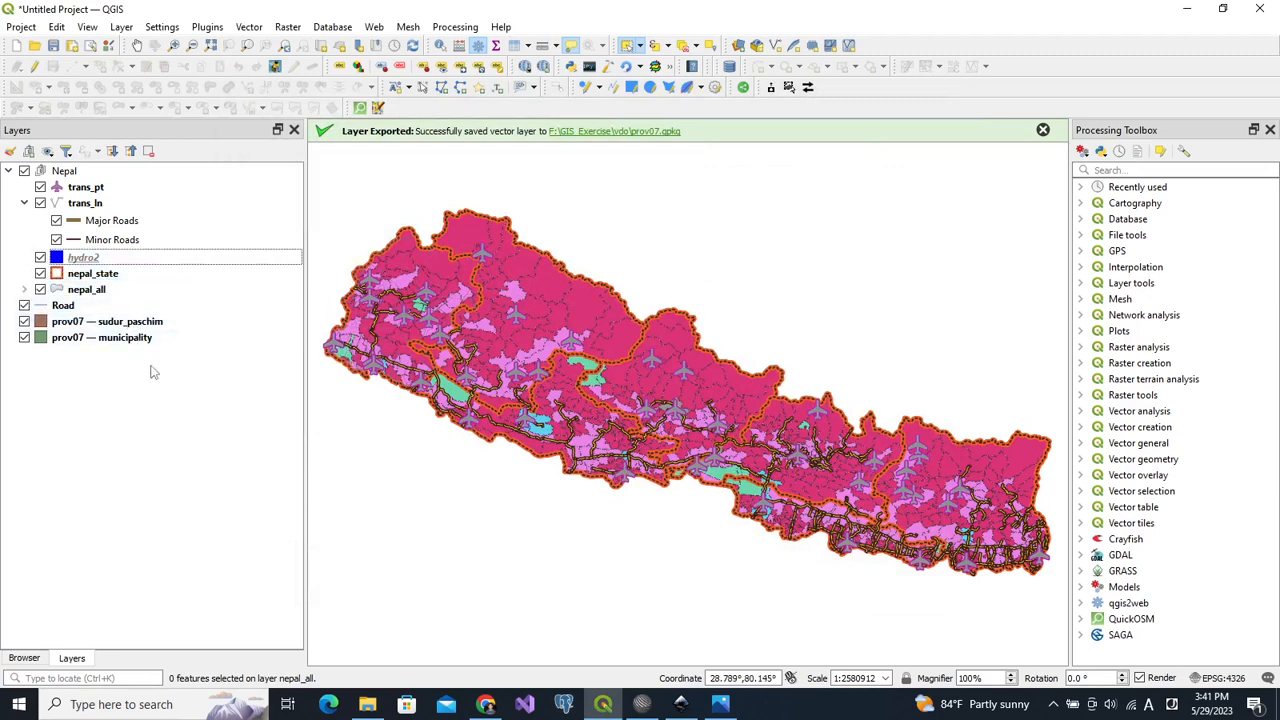
{"action": "left_click", "coordinate": [77, 305], "text": "shift"}
{"action": "left_click", "coordinate": [97, 308]}
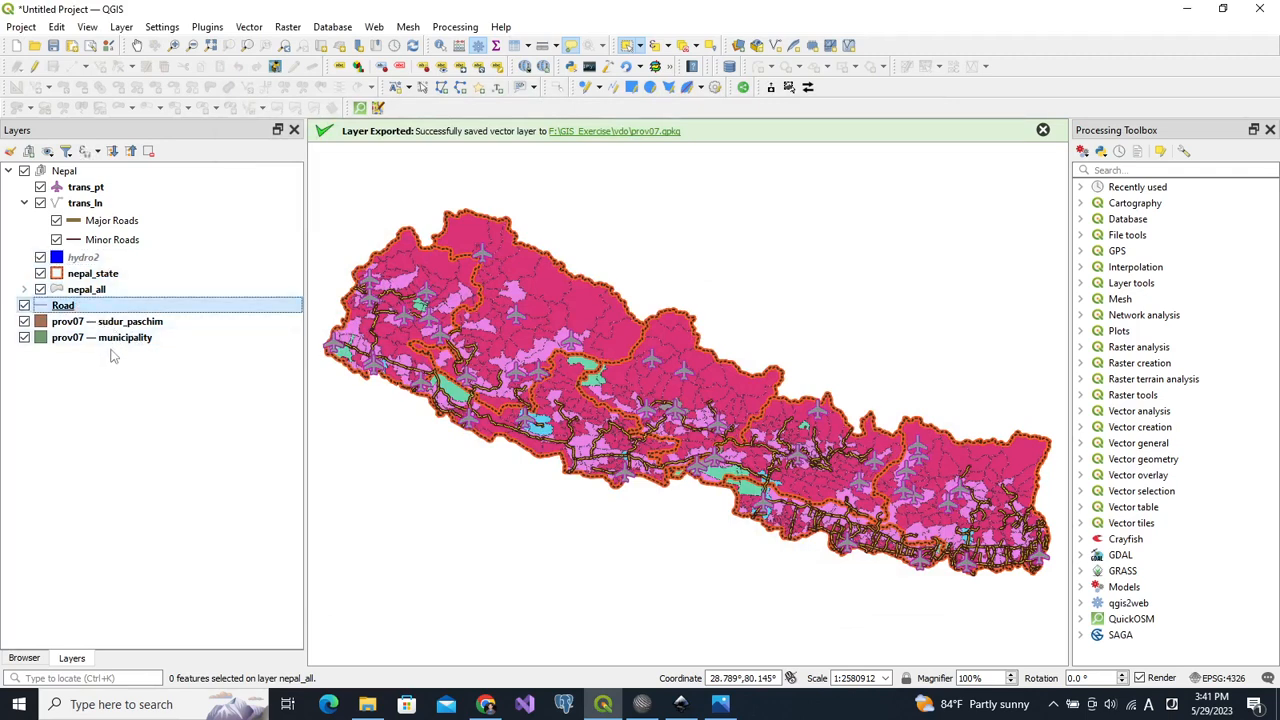
{"action": "left_click", "coordinate": [114, 344], "text": "shift"}
{"action": "right_click", "coordinate": [113, 345]}
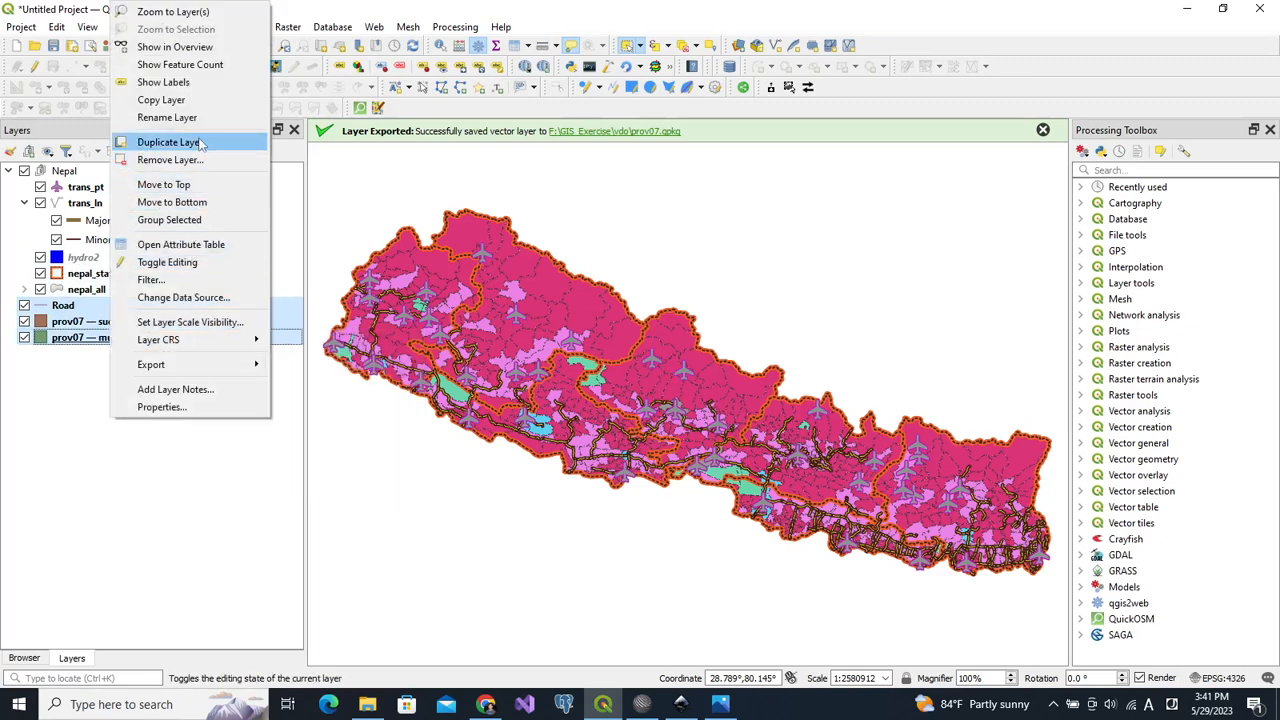
{"action": "left_click", "coordinate": [200, 220]}
{"action": "type", "text": "Province"}
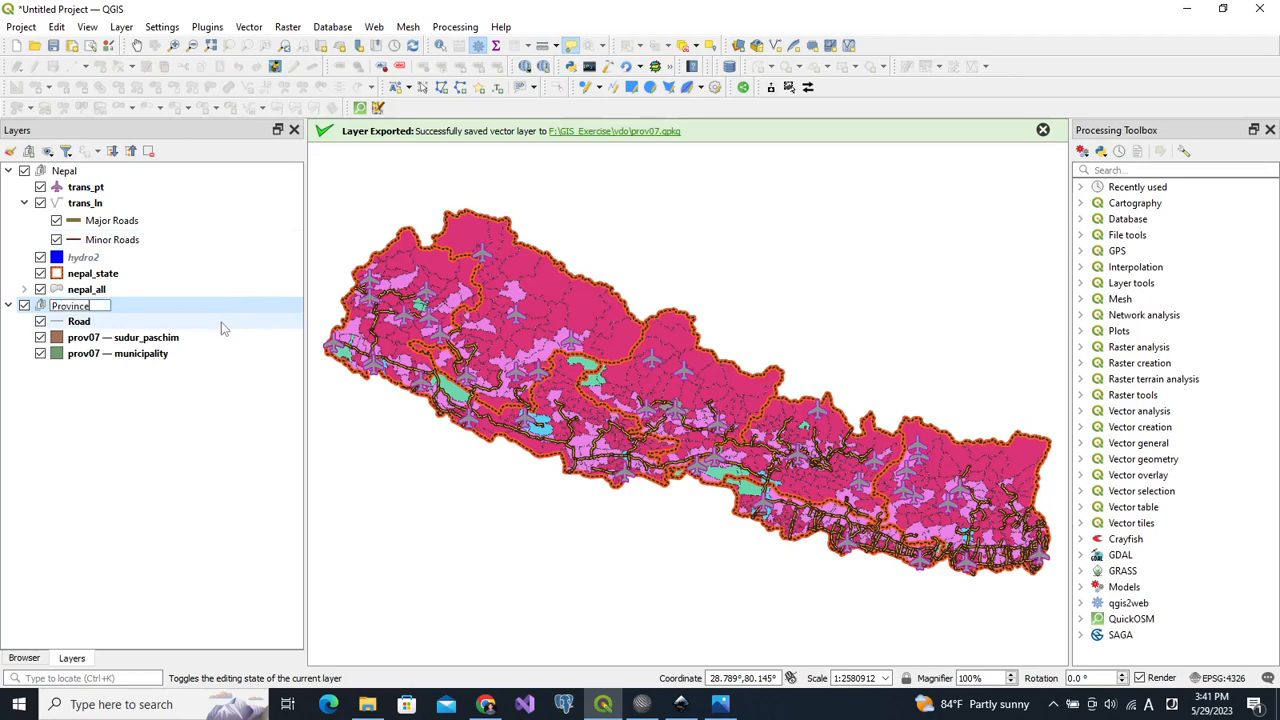
{"action": "key", "text": "Return"}
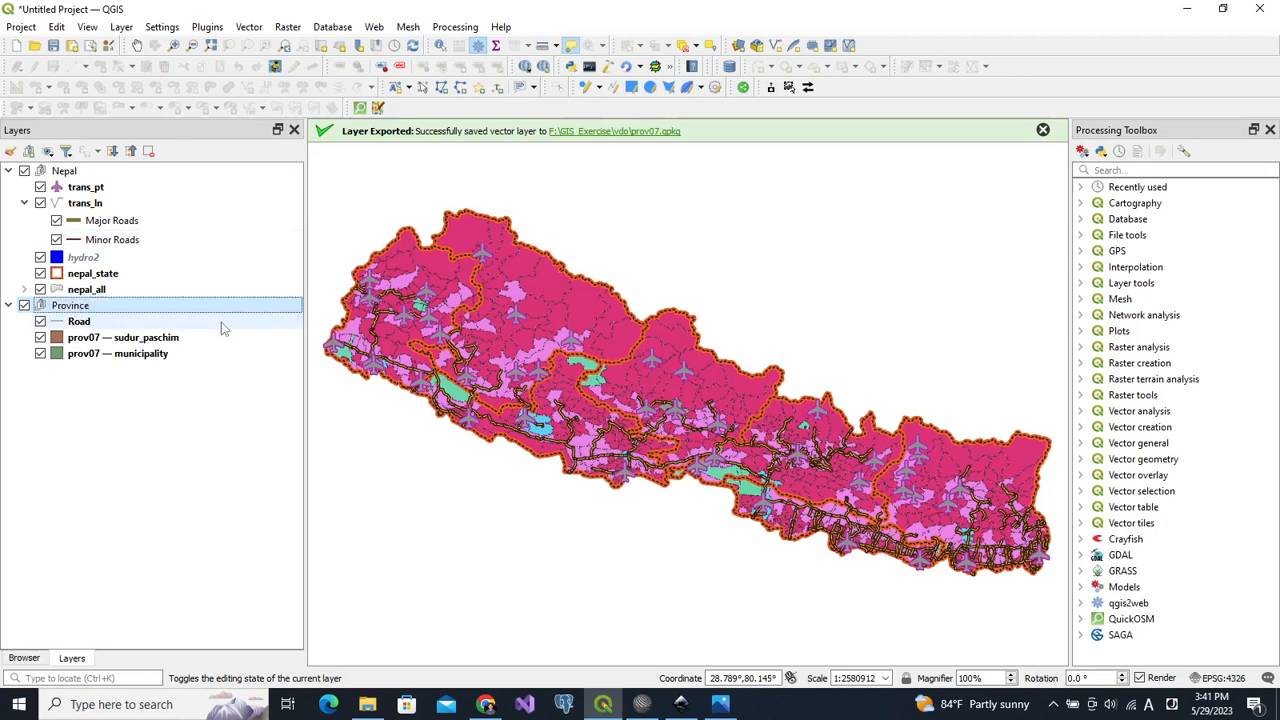
{"action": "left_click", "coordinate": [129, 411]}
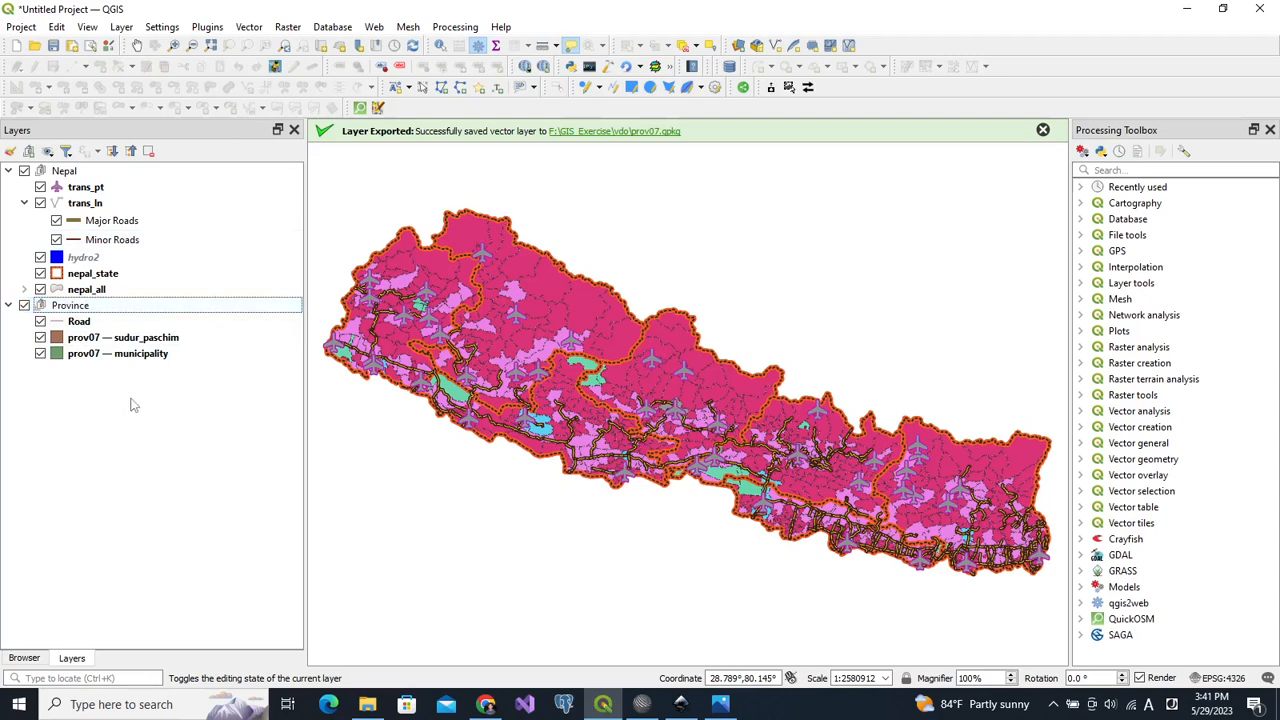
Select by location the trans_pt features that are within prov07 — sudur_paschim, creating a new selection
{"action": "left_click", "coordinate": [98, 192]}
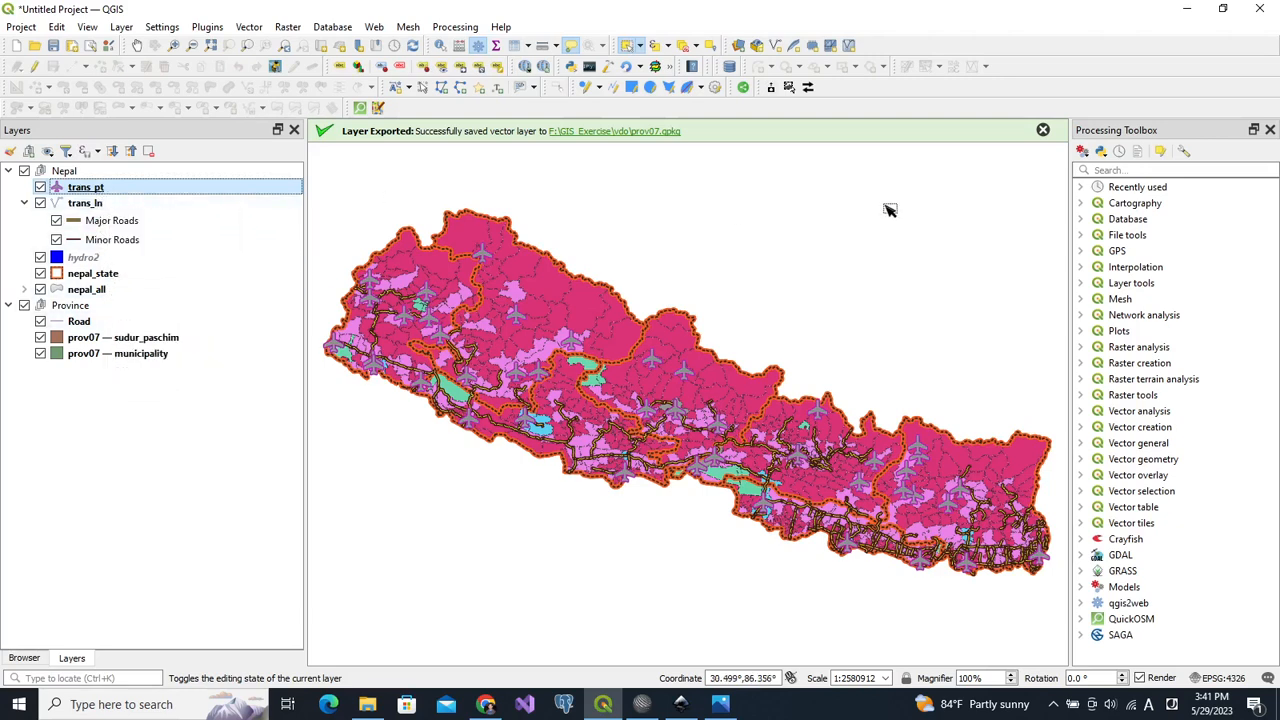
{"action": "left_click", "coordinate": [1097, 170]}
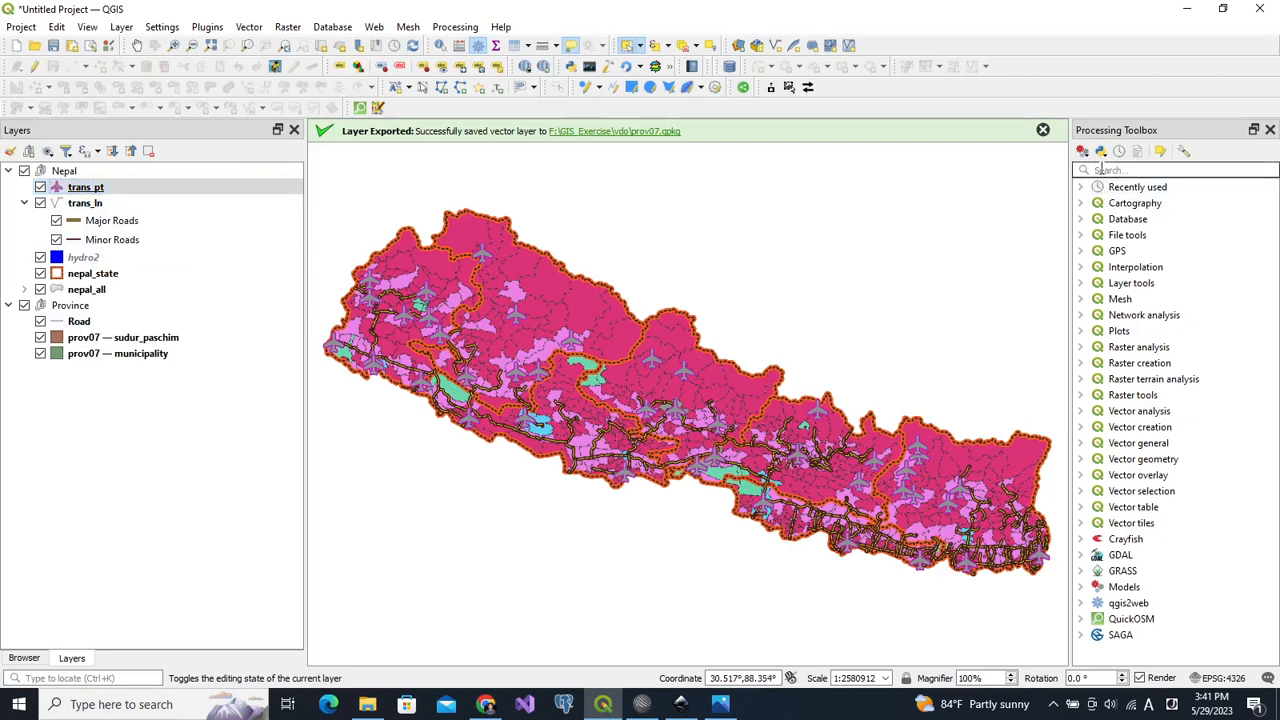
{"action": "type", "text": "se"}
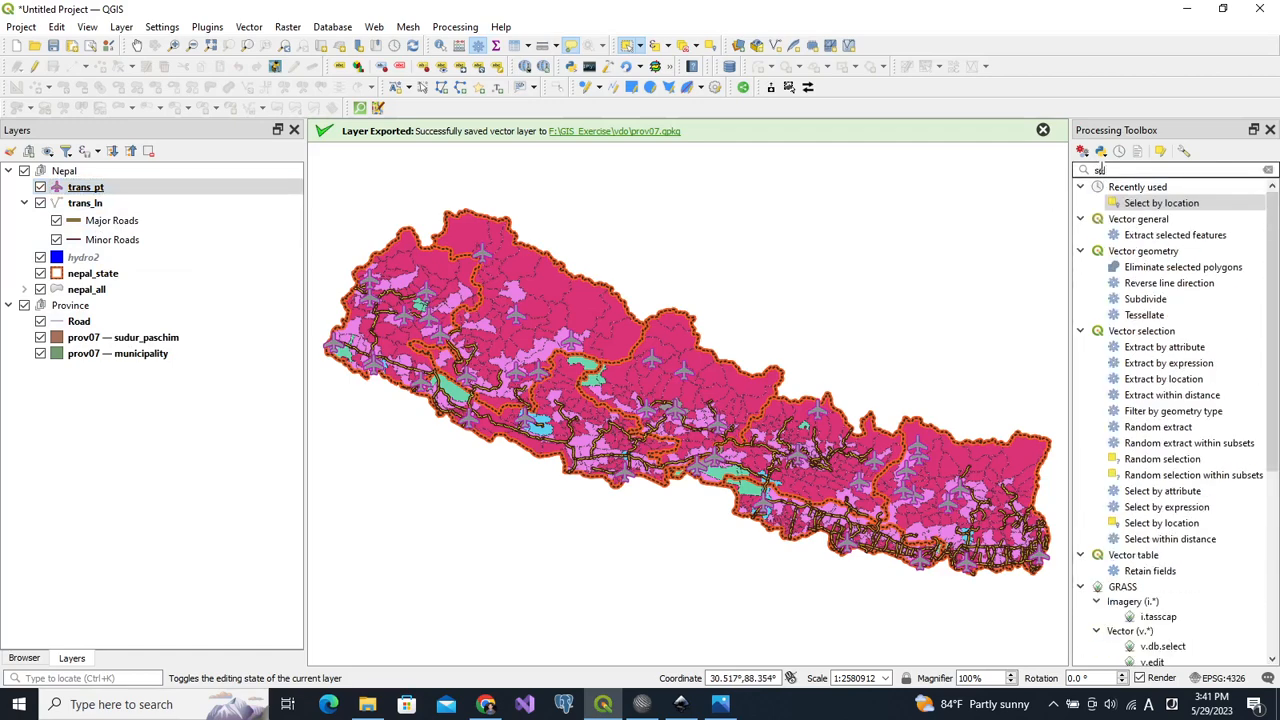
{"action": "key", "text": "Return"}
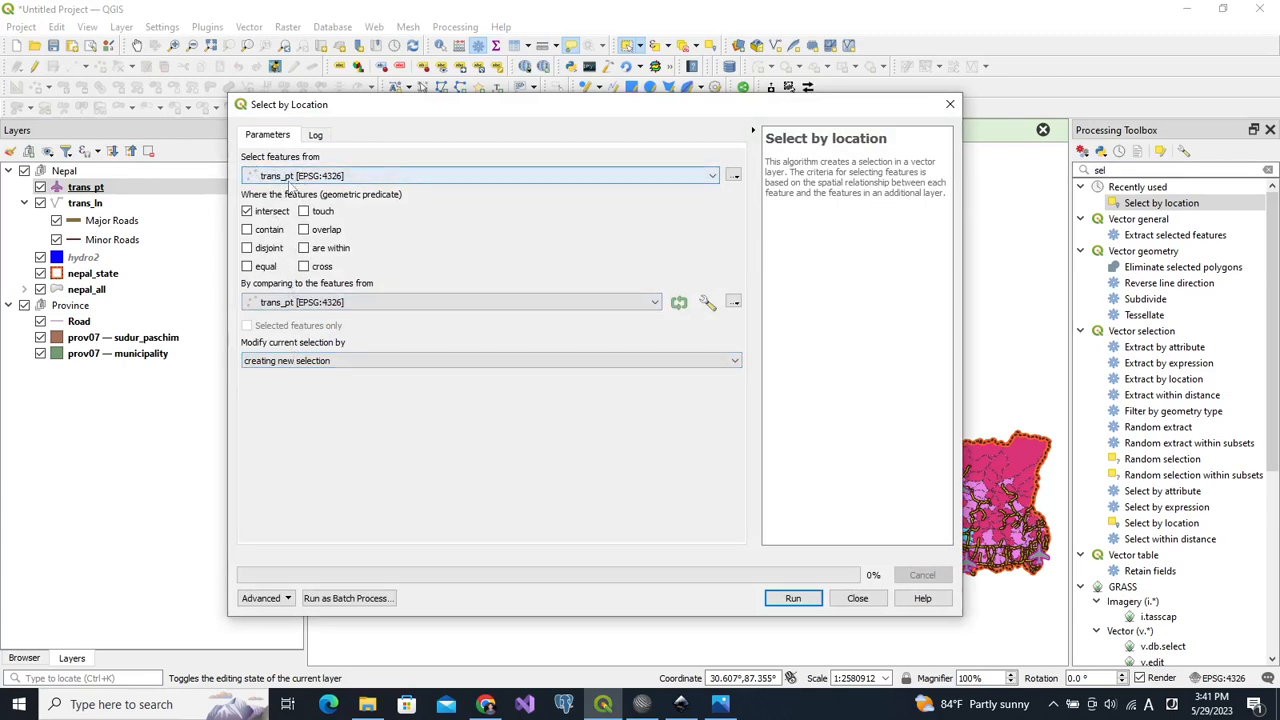
{"action": "left_click", "coordinate": [249, 214]}
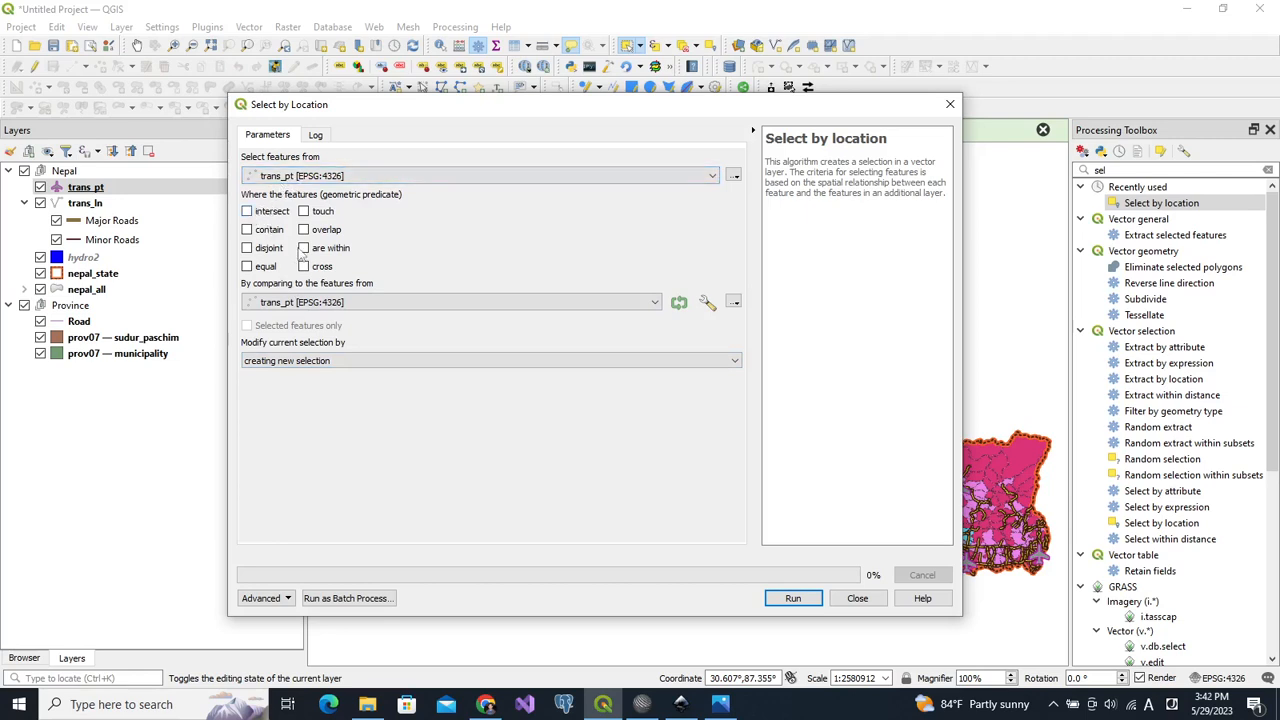
{"action": "left_click", "coordinate": [316, 303]}
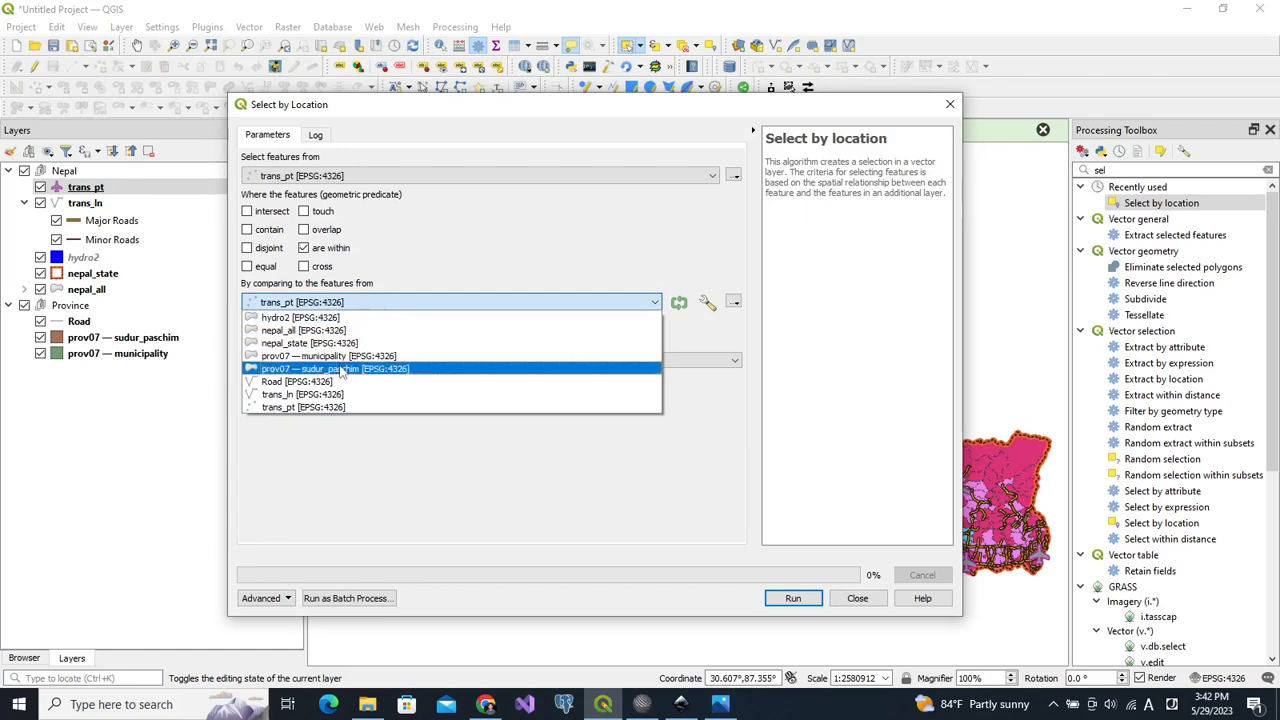
{"action": "left_click", "coordinate": [342, 370]}
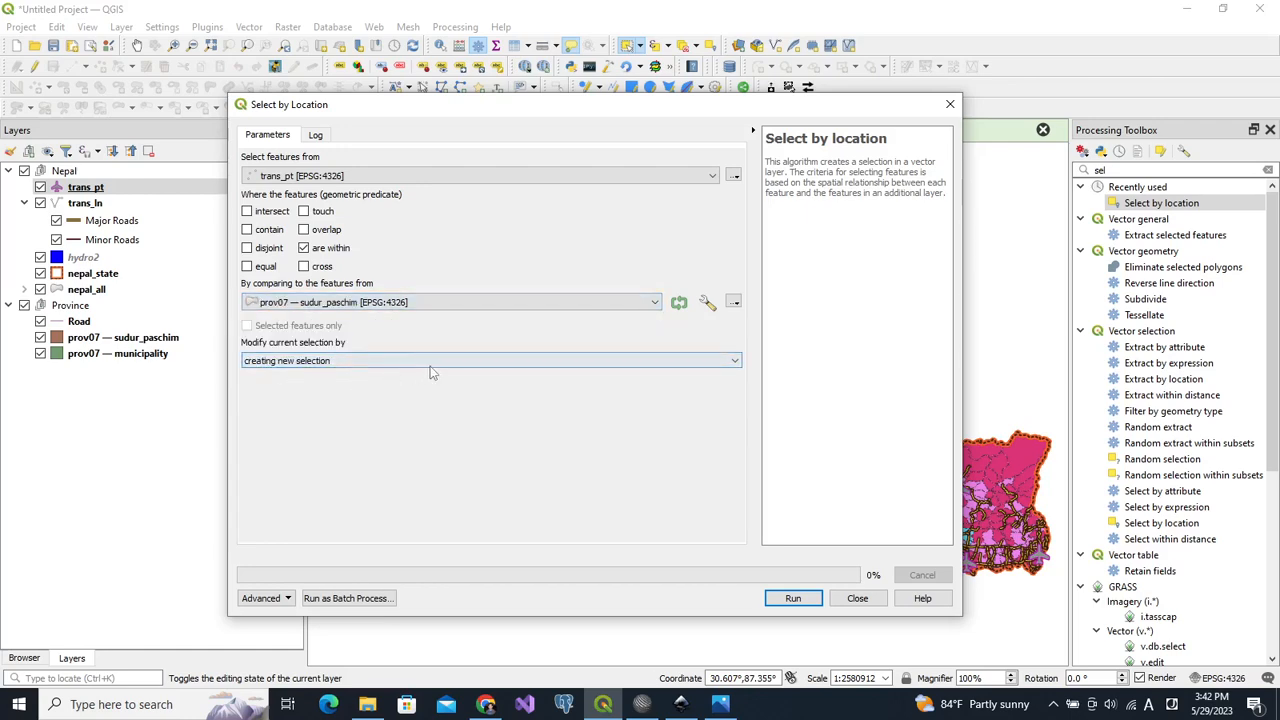
{"action": "left_click", "coordinate": [785, 598]}
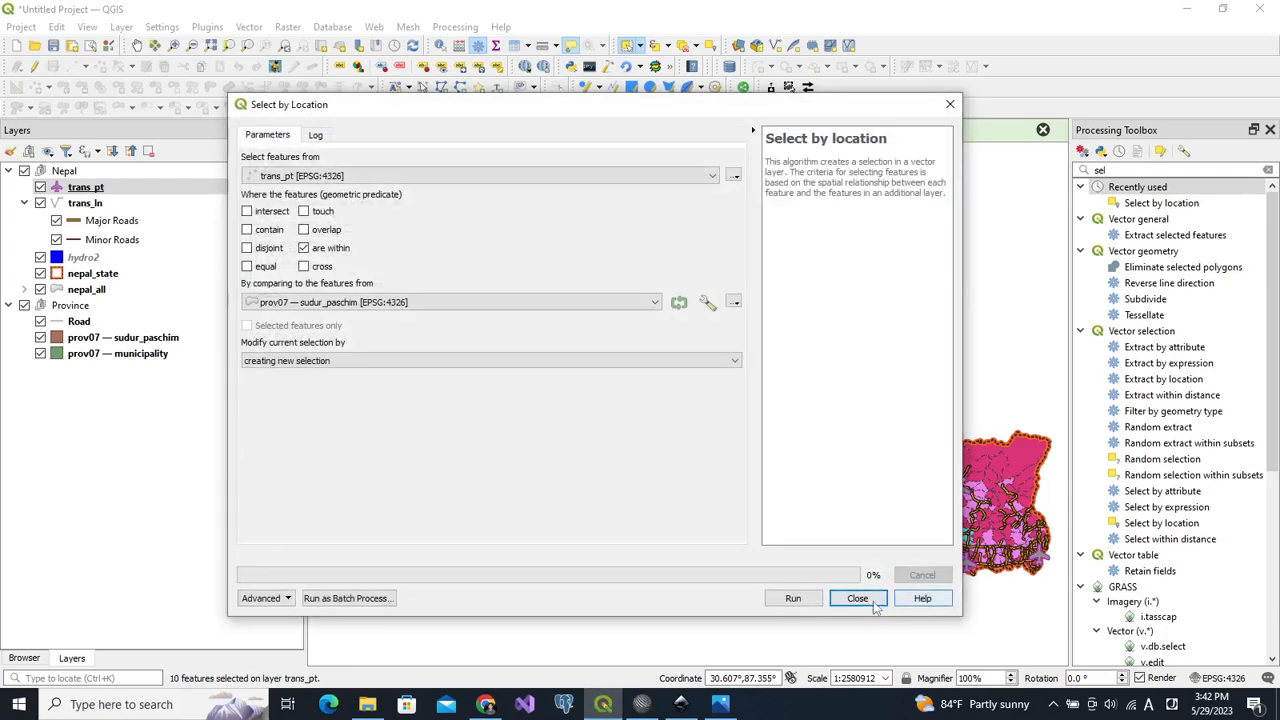
{"action": "left_click", "coordinate": [860, 600]}
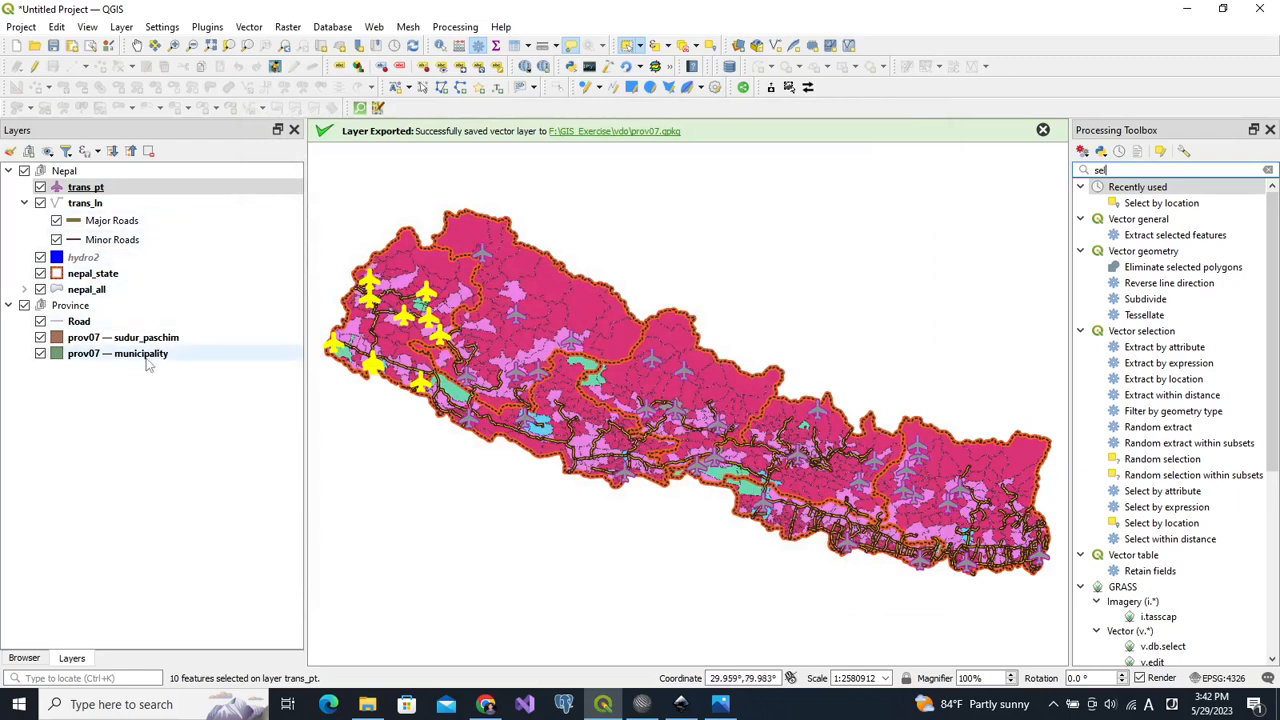
{"action": "right_click", "coordinate": [112, 190]}
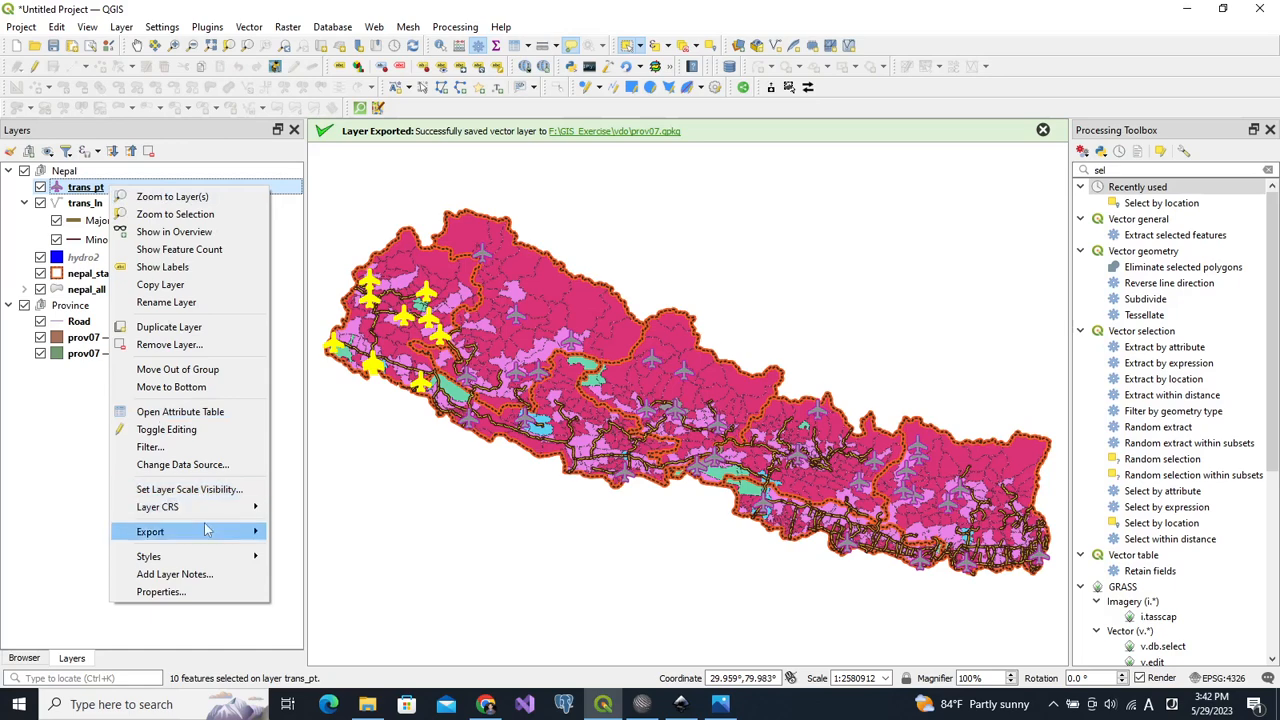
{"action": "mouse_move", "coordinate": [206, 530]}
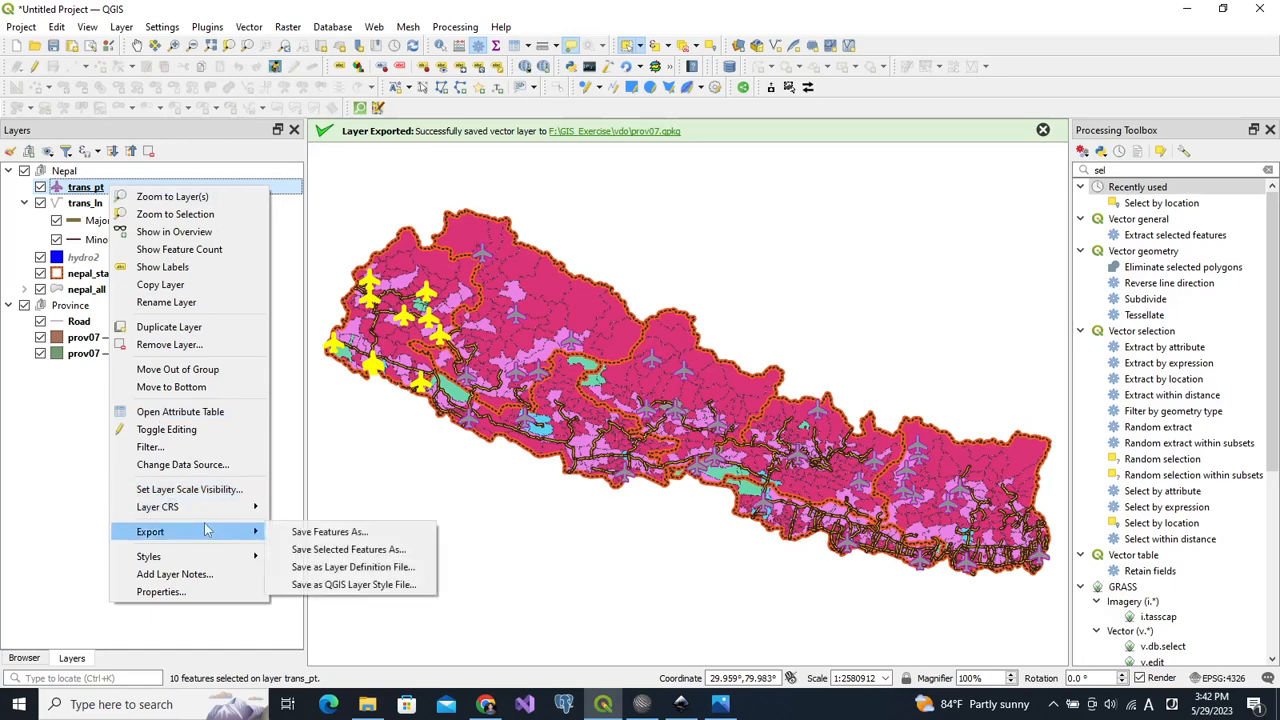
{"action": "left_click", "coordinate": [185, 136]}
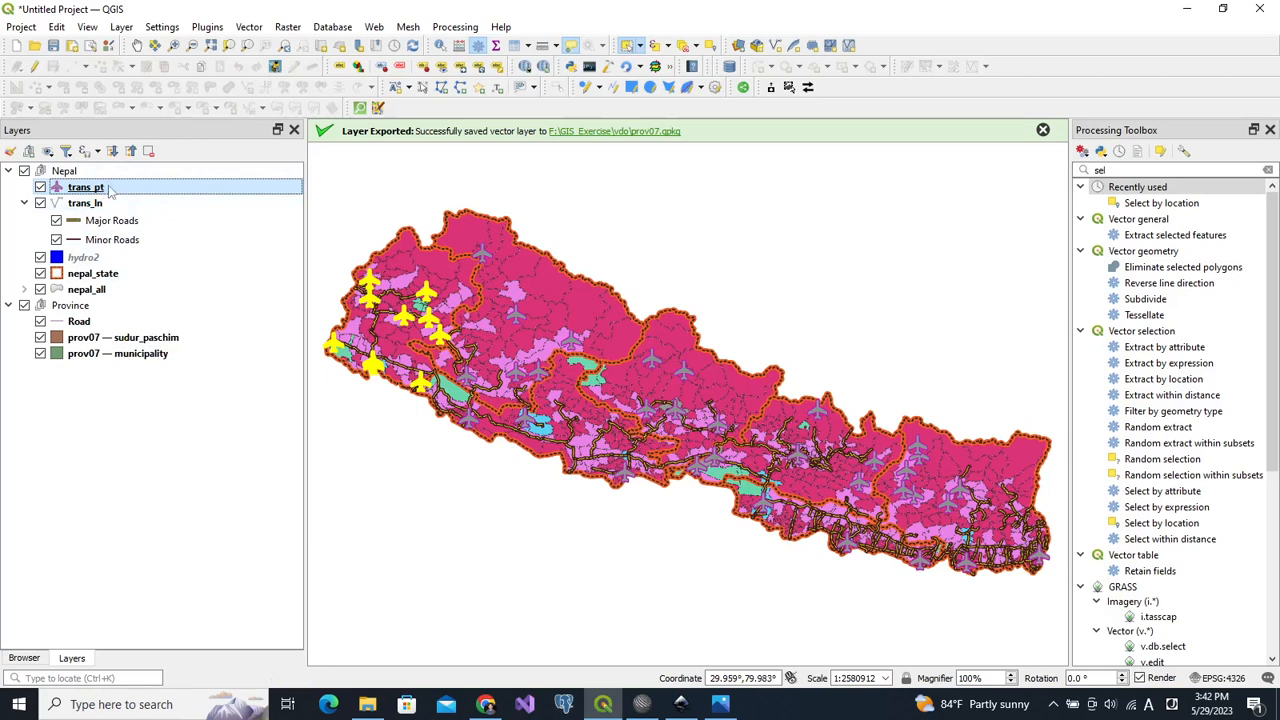
Search the processing tools for "extract by l" and clear the trans_pt feature selection
{"action": "left_click", "coordinate": [1116, 169]}
{"action": "left_click_drag", "start_coordinate": [1116, 169], "coordinate": [1096, 169]}
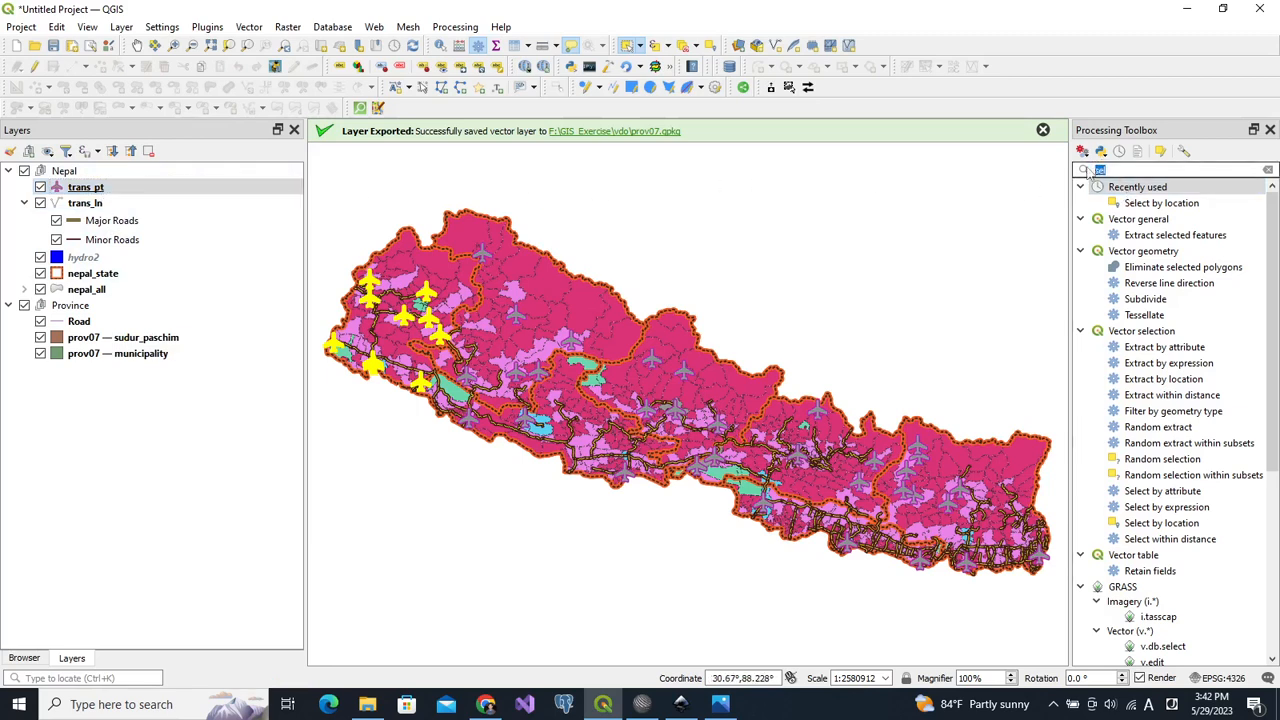
{"action": "type", "text": "extr"}
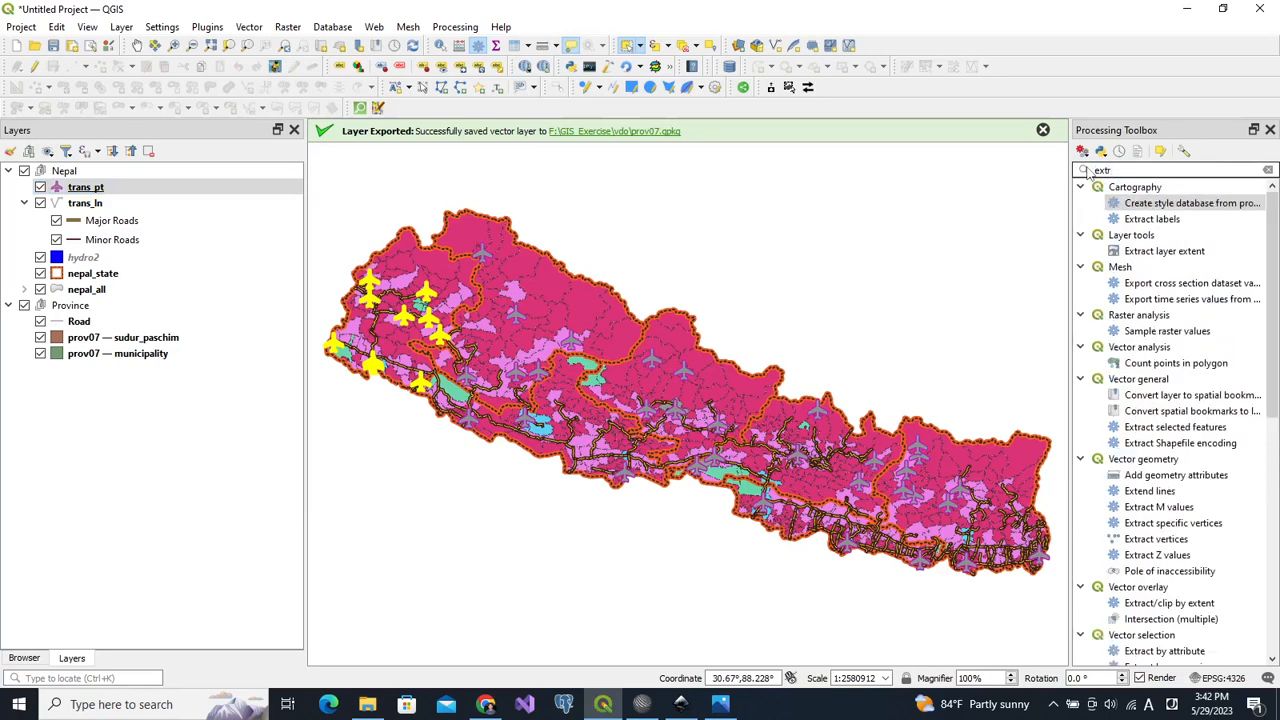
{"action": "type", "text": "act "}
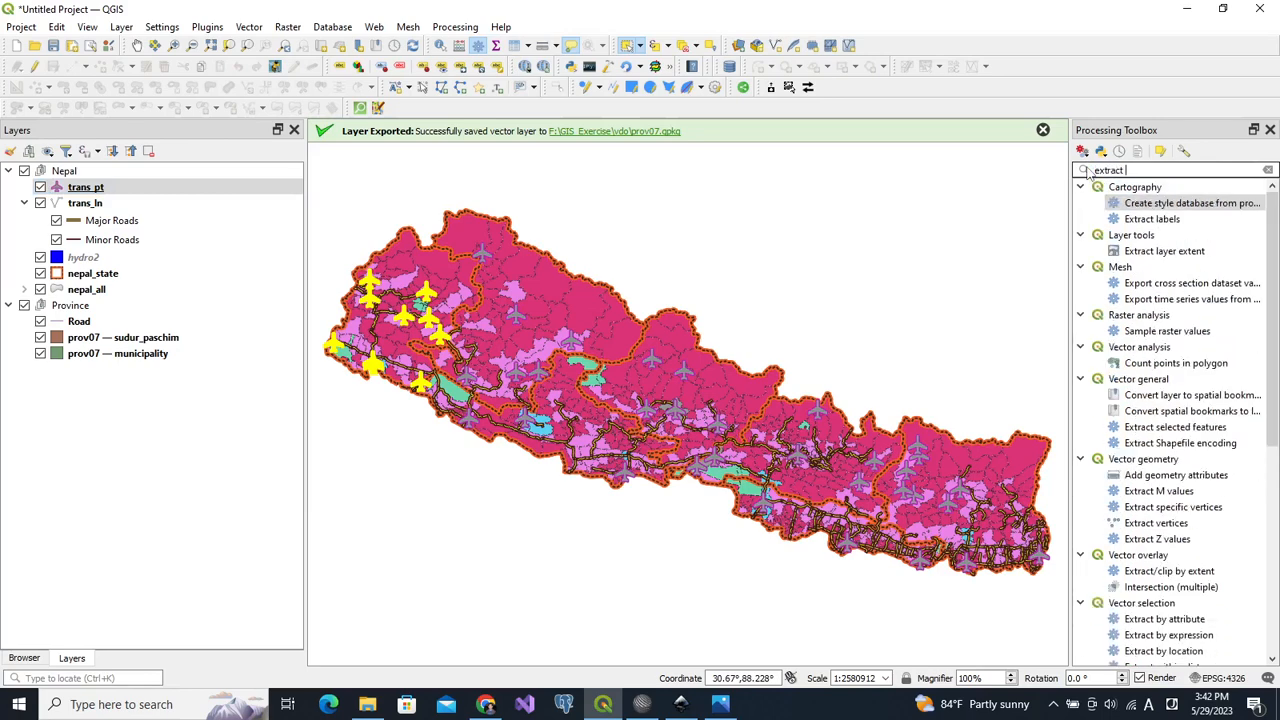
{"action": "type", "text": "bty"}
{"action": "key", "text": "BackSpace"}
{"action": "key", "text": "BackSpace"}
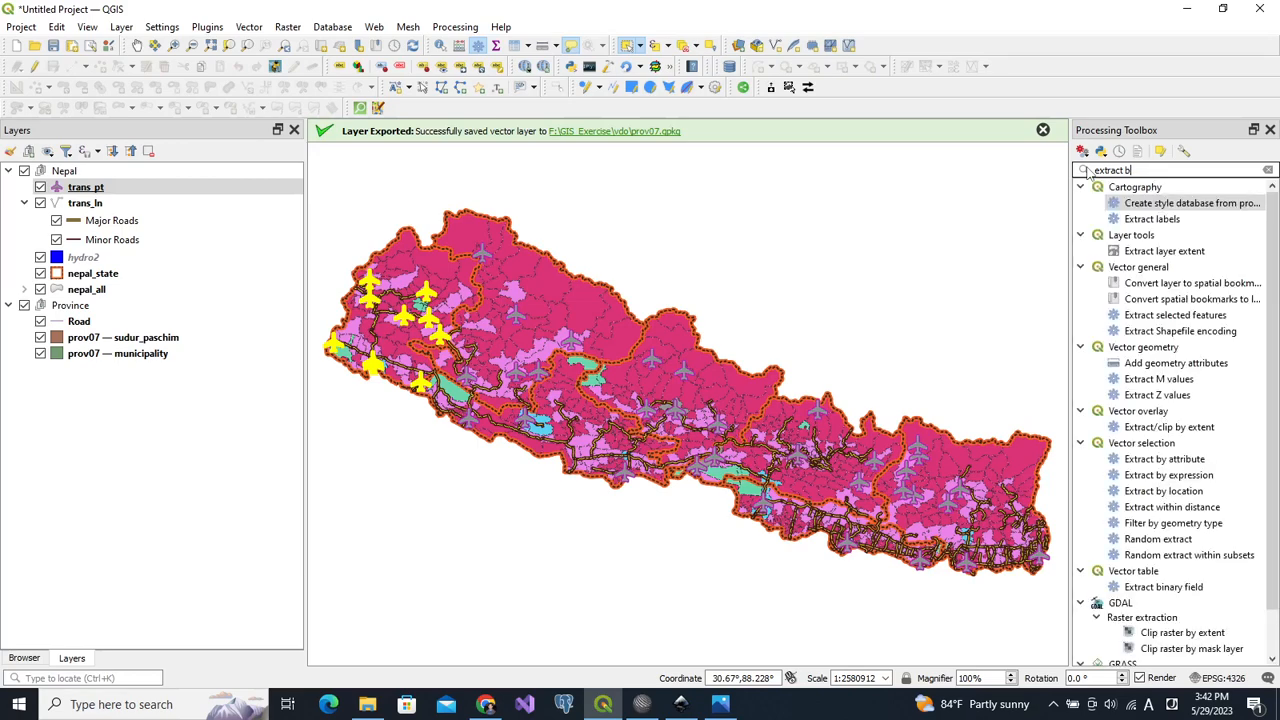
{"action": "type", "text": "y l"}
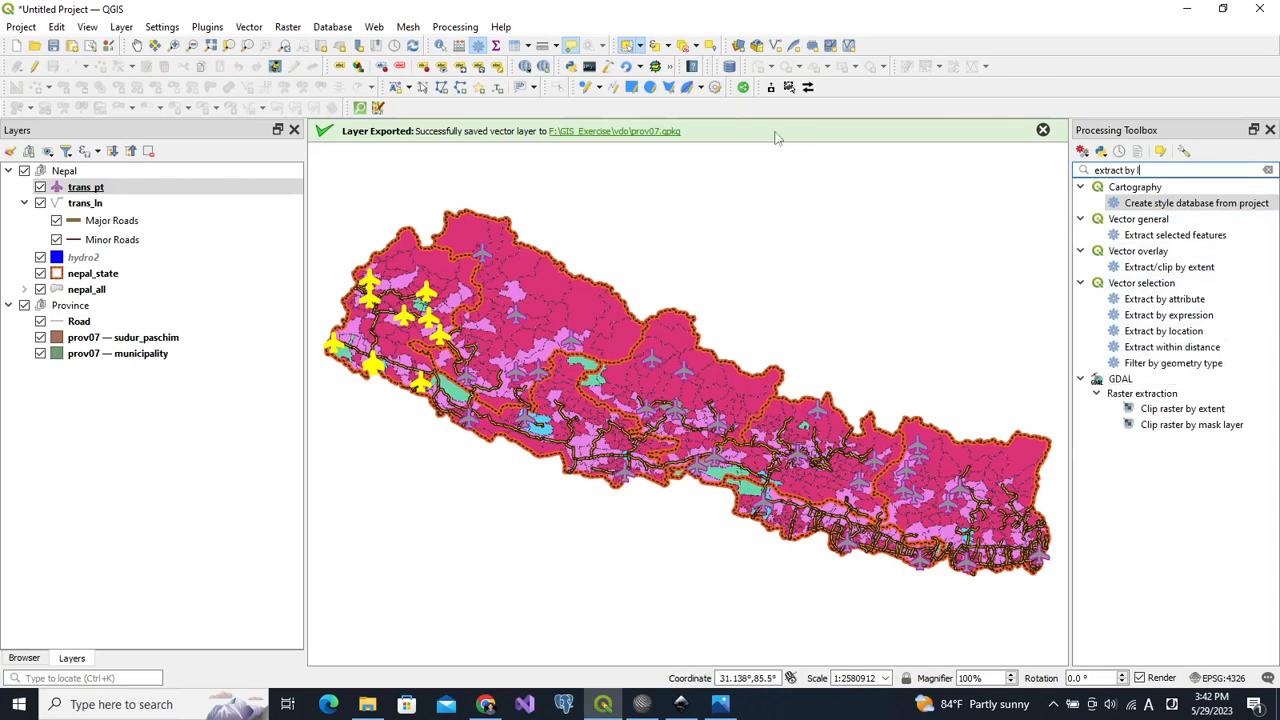
{"action": "left_click", "coordinate": [683, 45]}
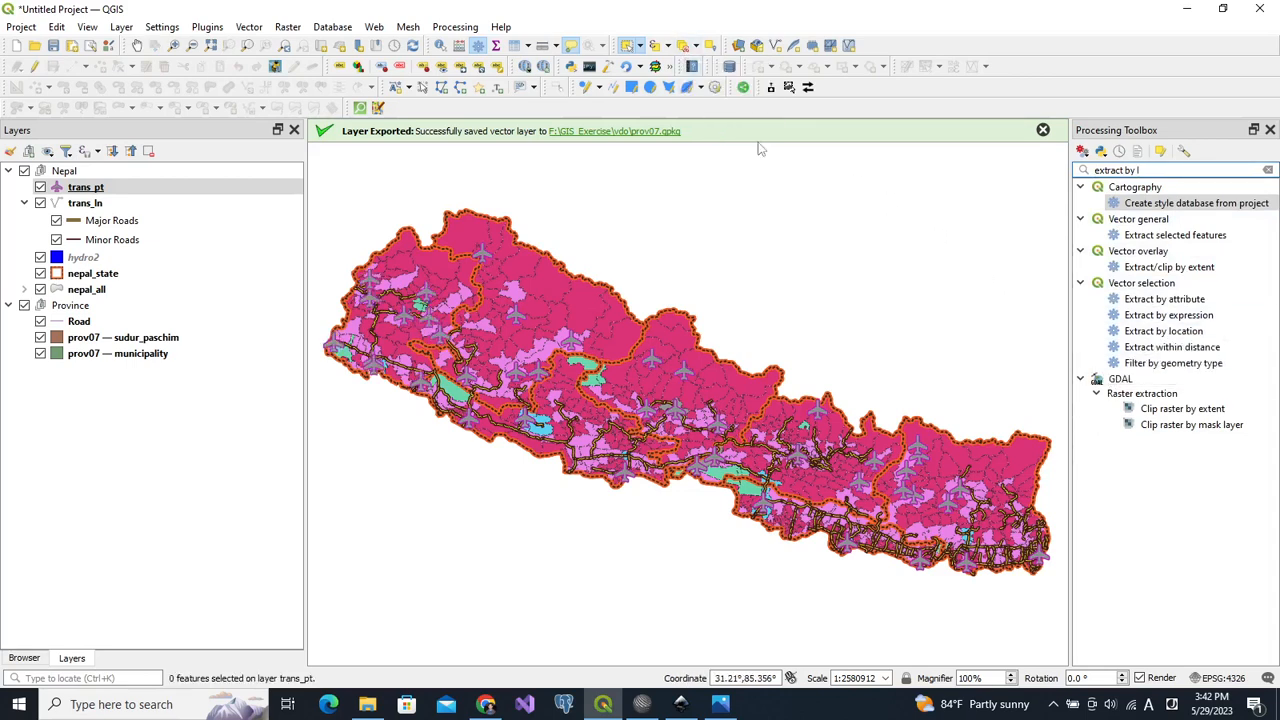
Set up Extract by Location for trans_pt features that are within prov07 — sudur_paschim
{"action": "double_click", "coordinate": [1116, 333]}
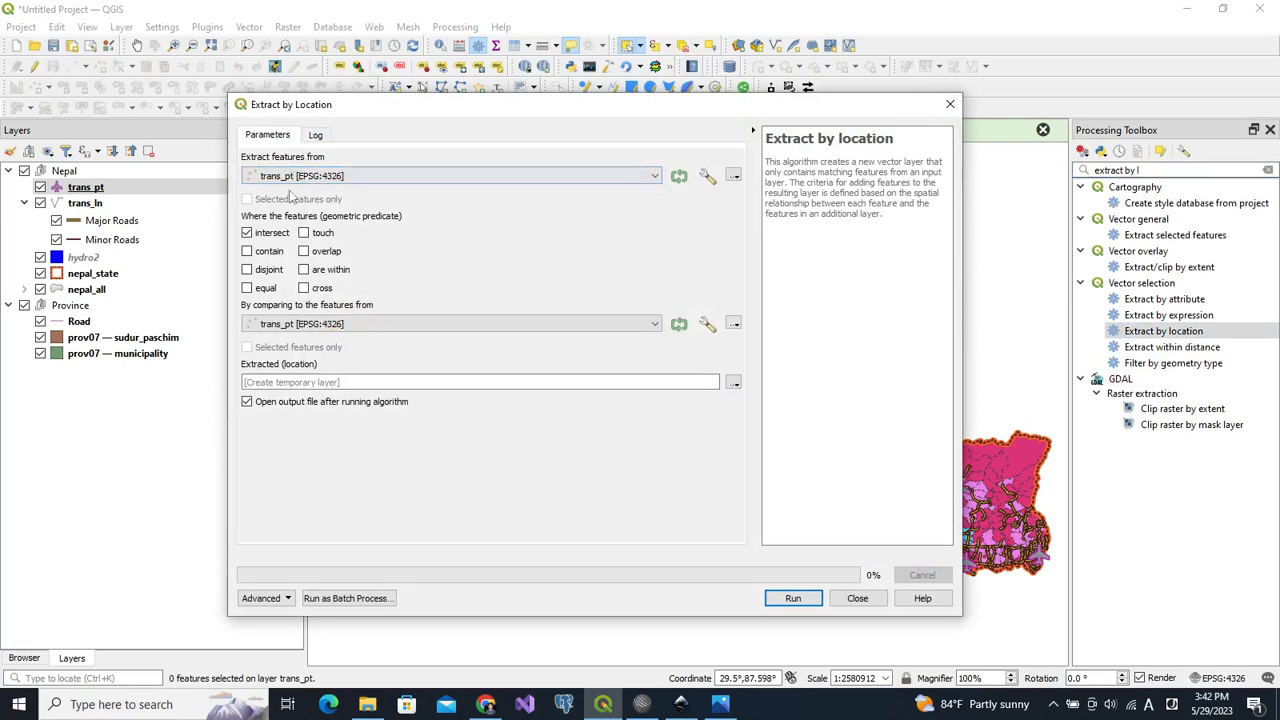
{"action": "left_click", "coordinate": [247, 234]}
{"action": "left_click", "coordinate": [304, 270]}
{"action": "left_click", "coordinate": [318, 324]}
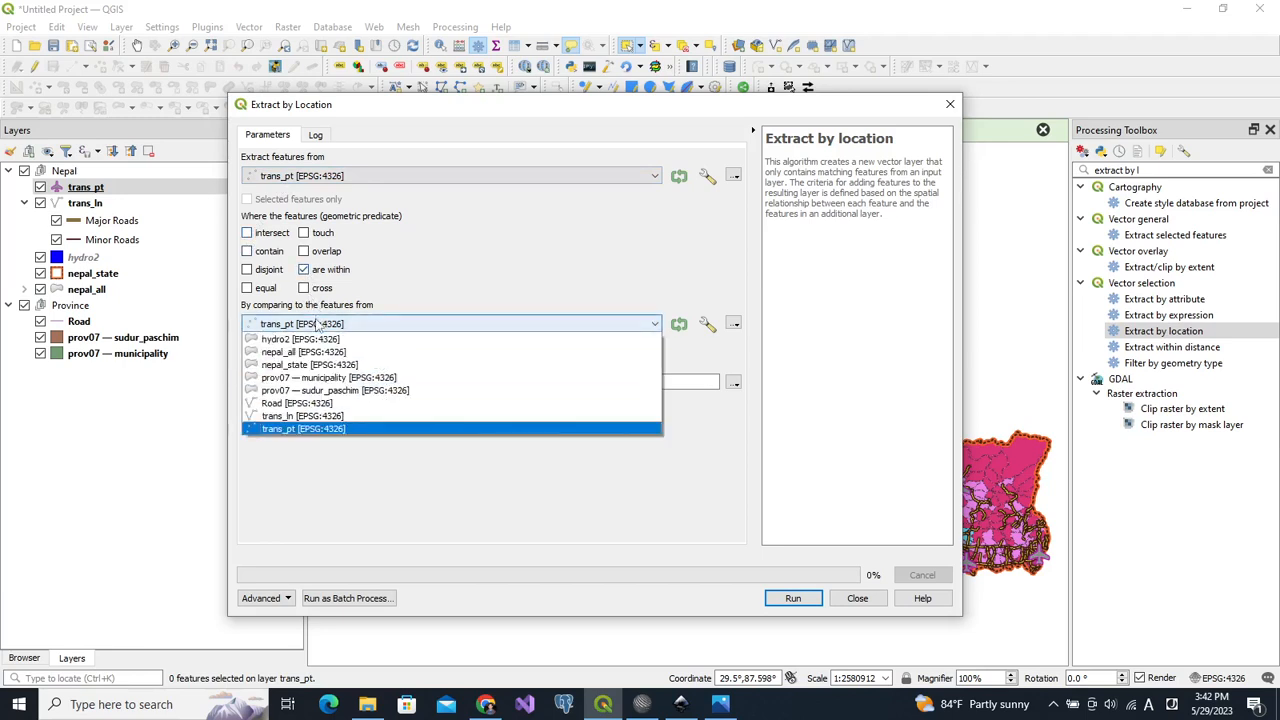
{"action": "left_click", "coordinate": [329, 390]}
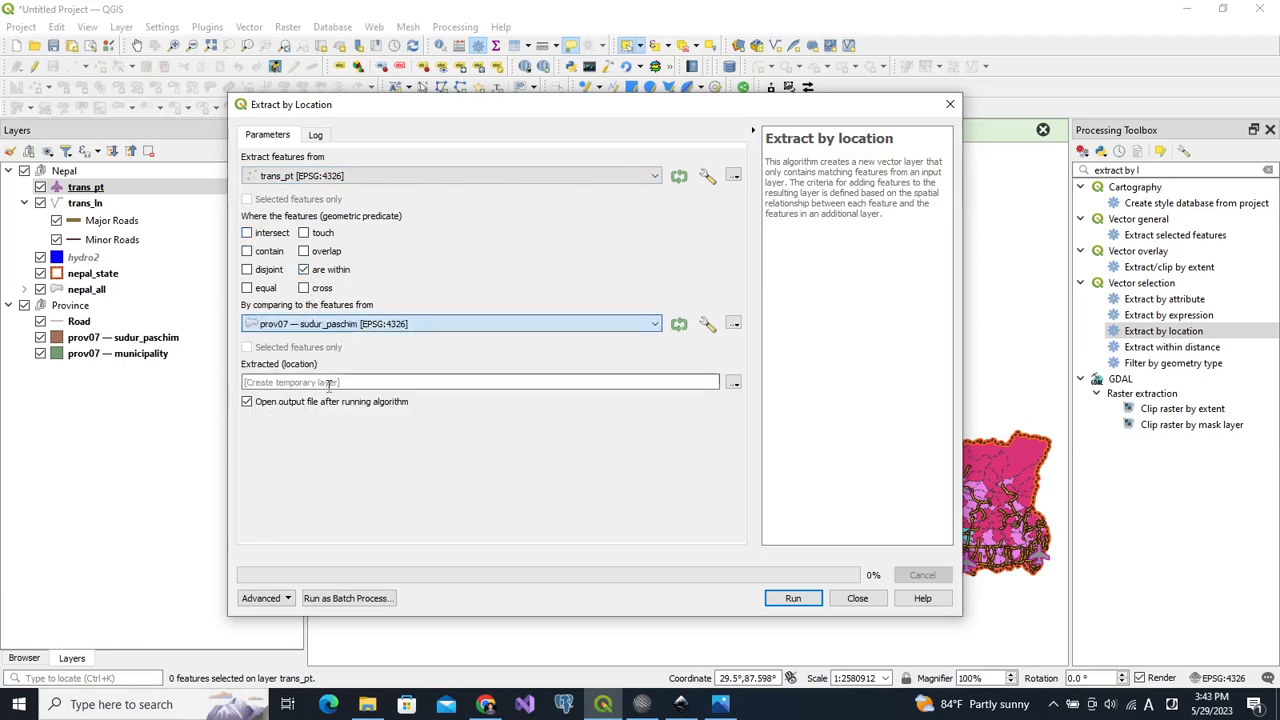
Set the extraction output to a layer named airport in prov07.gpkg and run Extract by Location
{"action": "left_click", "coordinate": [341, 385]}
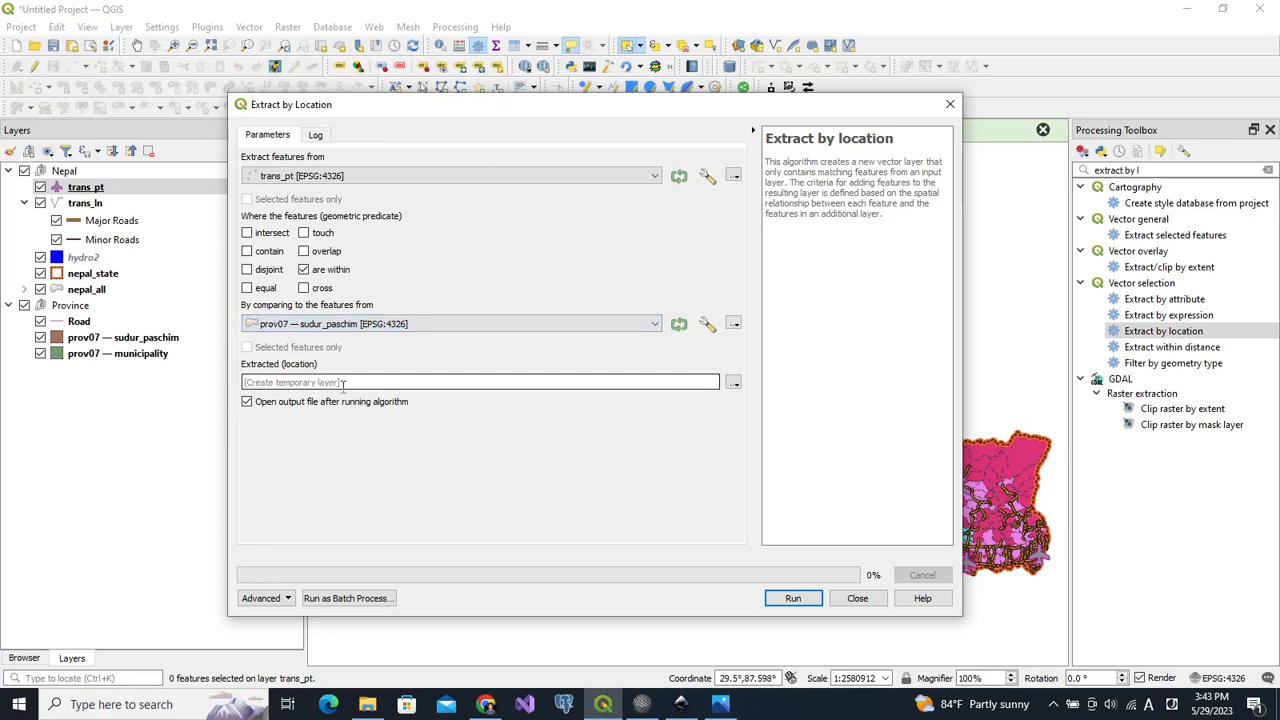
{"action": "left_click", "coordinate": [733, 382]}
{"action": "left_click", "coordinate": [774, 436]}
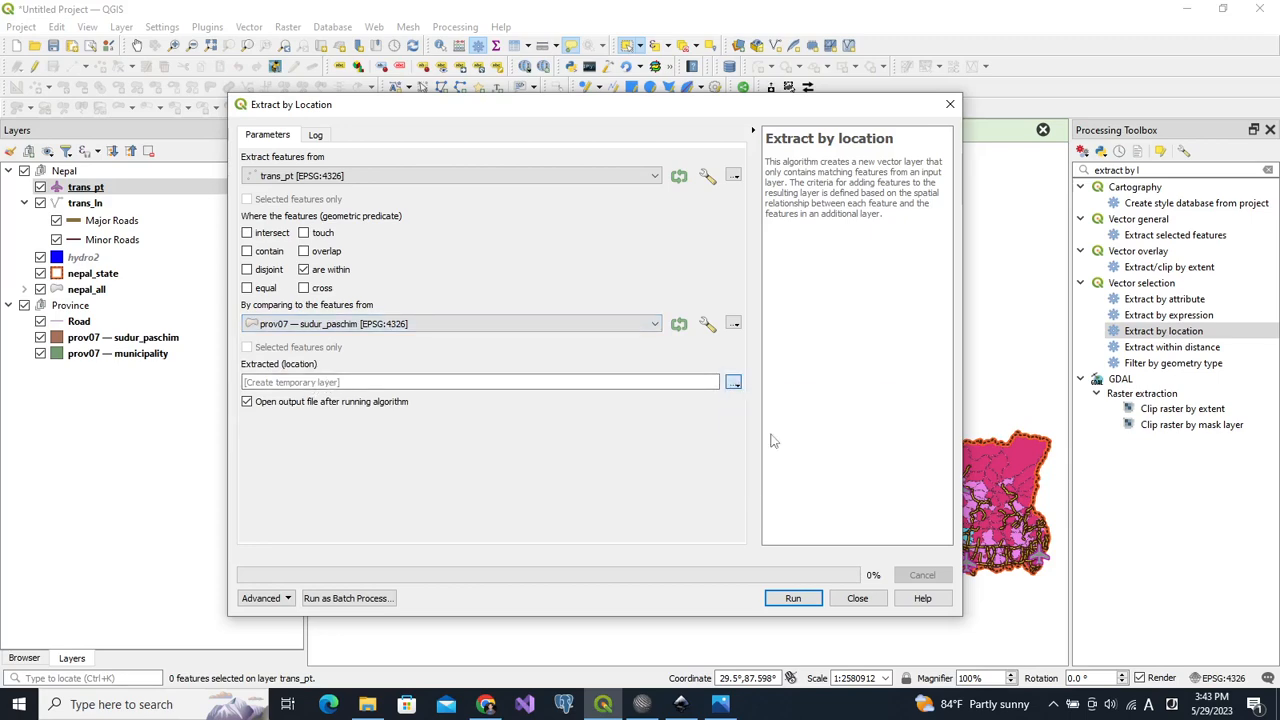
{"action": "left_click", "coordinate": [405, 236]}
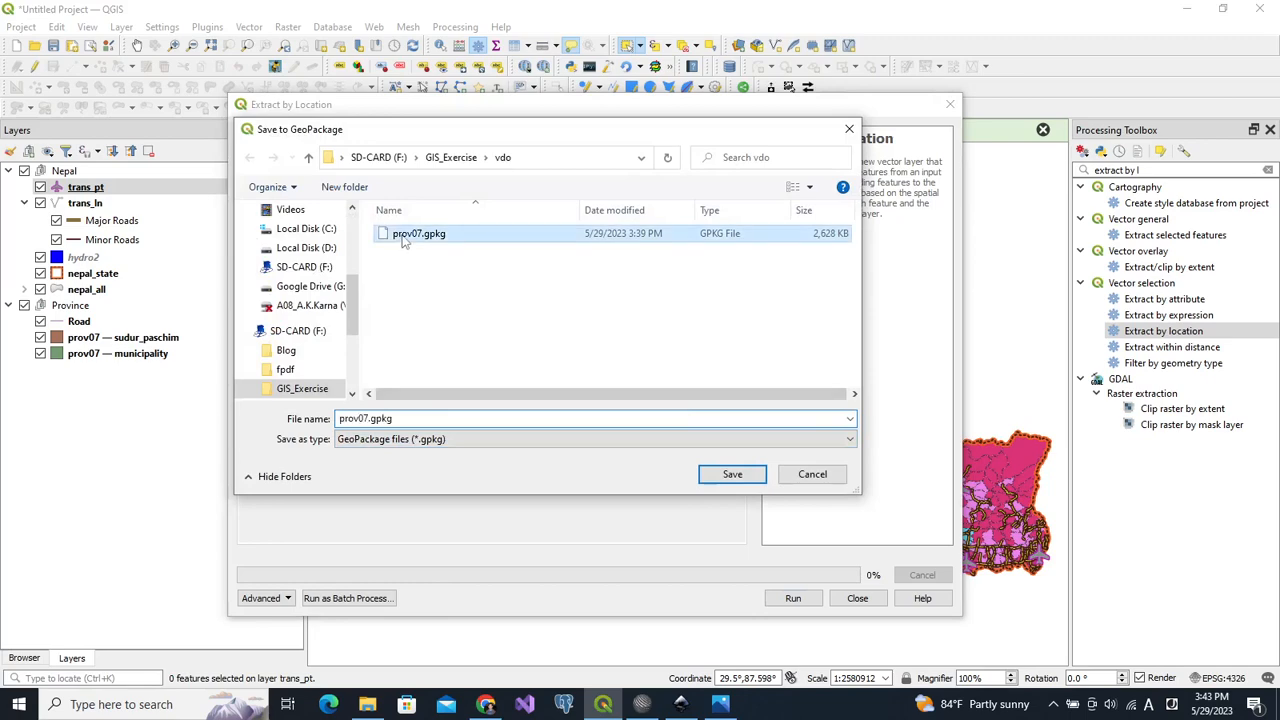
{"action": "left_click", "coordinate": [708, 475]}
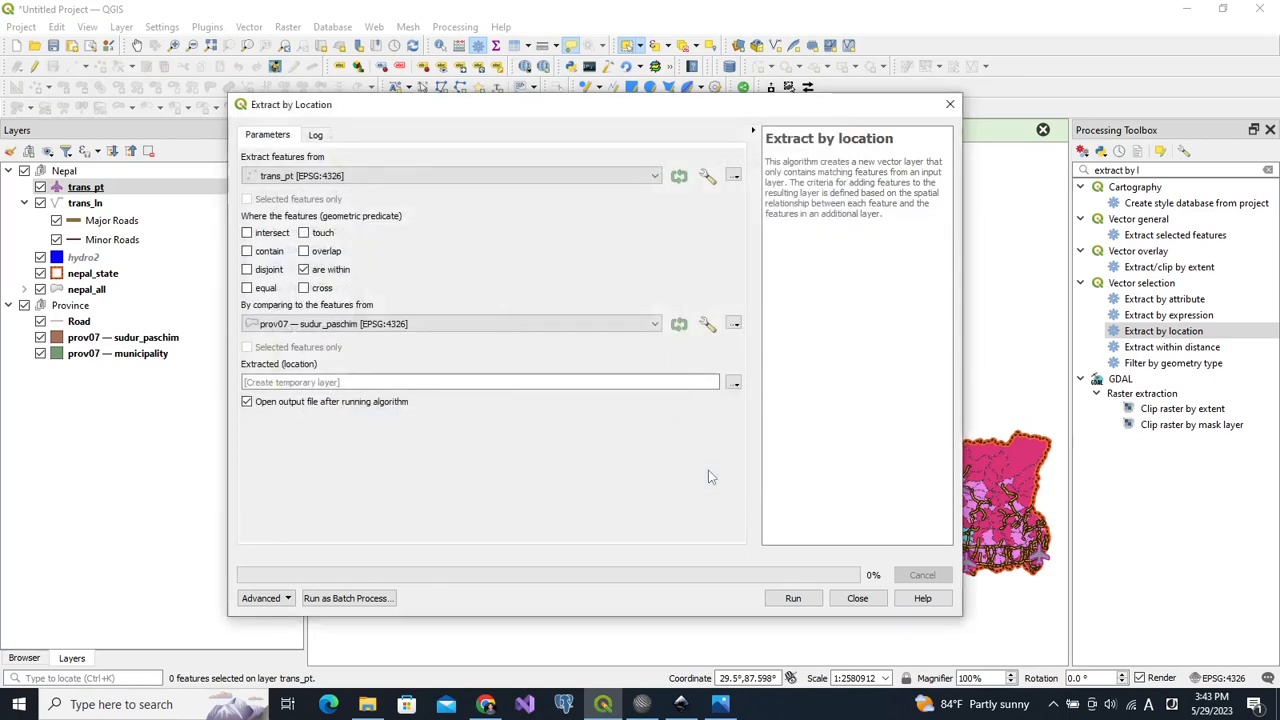
{"action": "type", "text": "airport"}
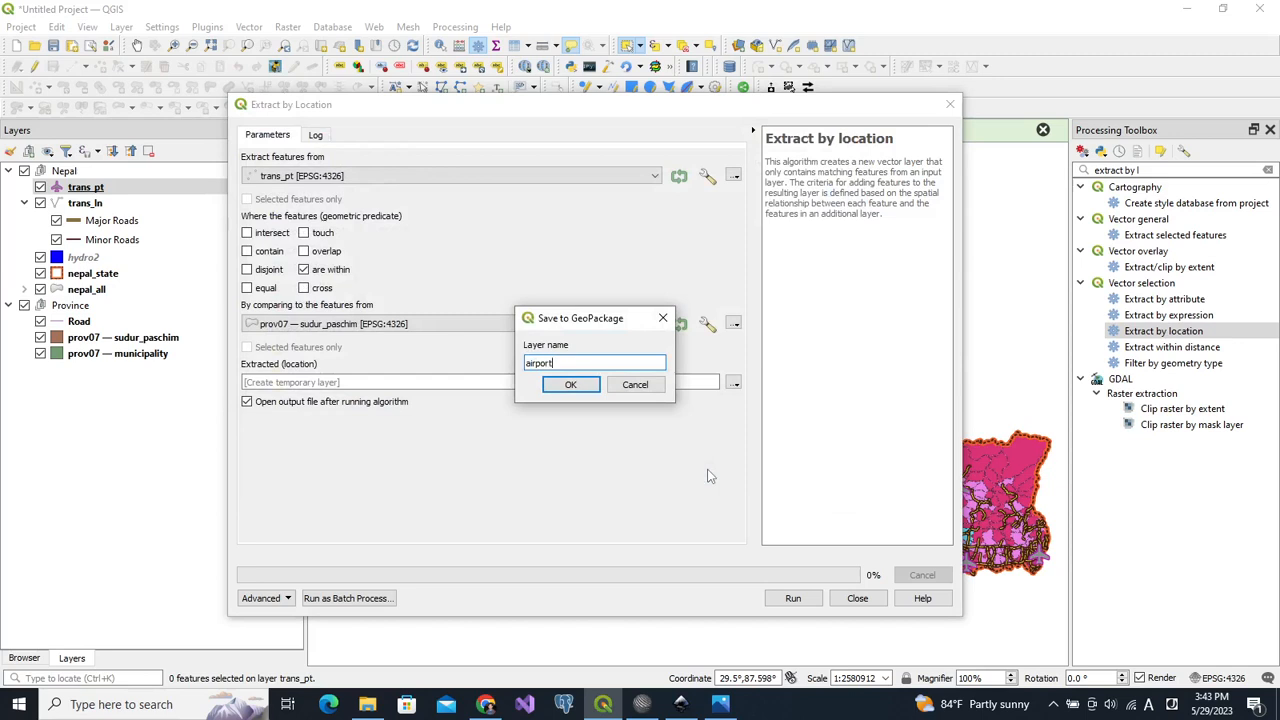
{"action": "key", "text": "Return"}
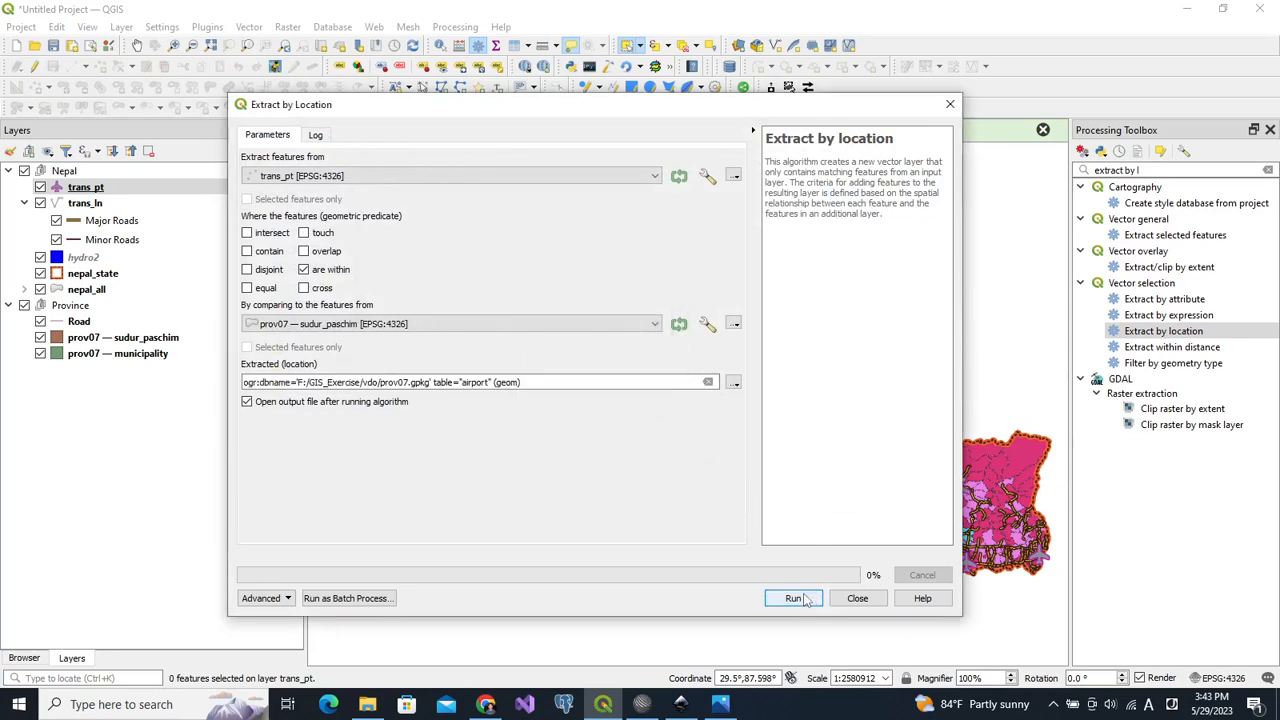
{"action": "left_click", "coordinate": [805, 598]}
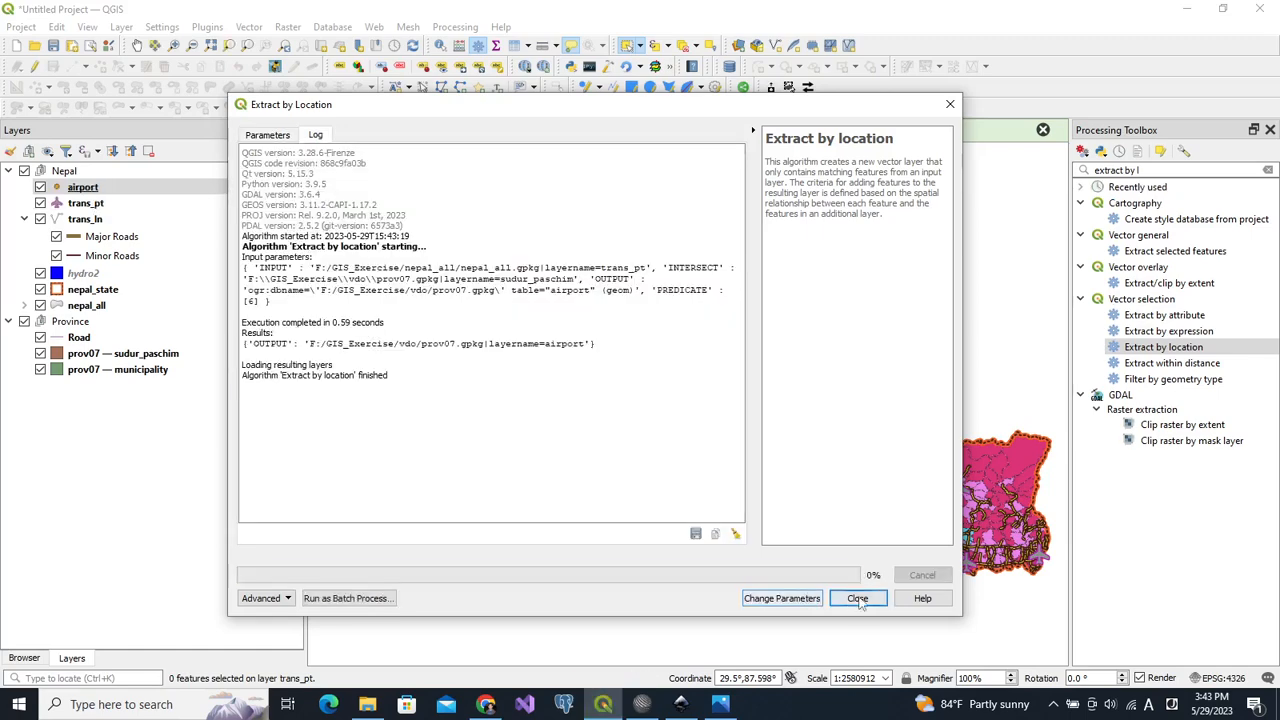
{"action": "left_click", "coordinate": [857, 598]}
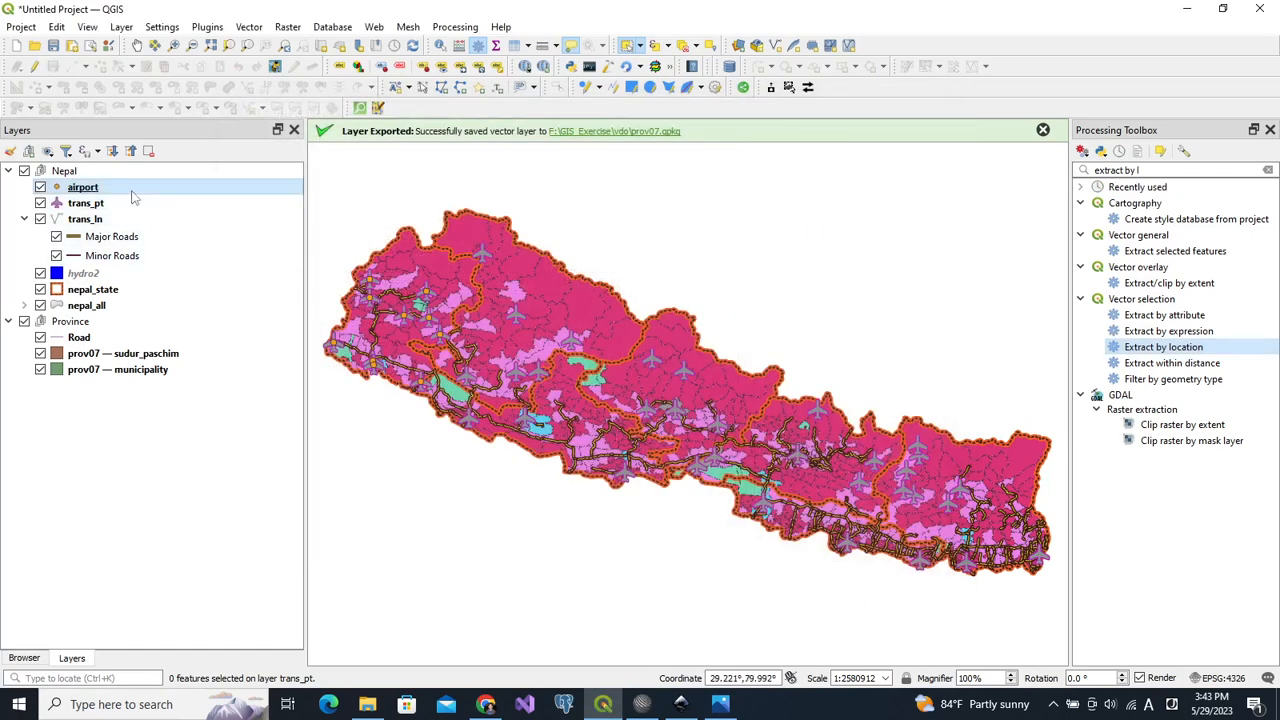
Move the airport layer into the Province group and hide the Nepal group
{"action": "left_click_drag", "start_coordinate": [134, 197], "coordinate": [140, 331]}
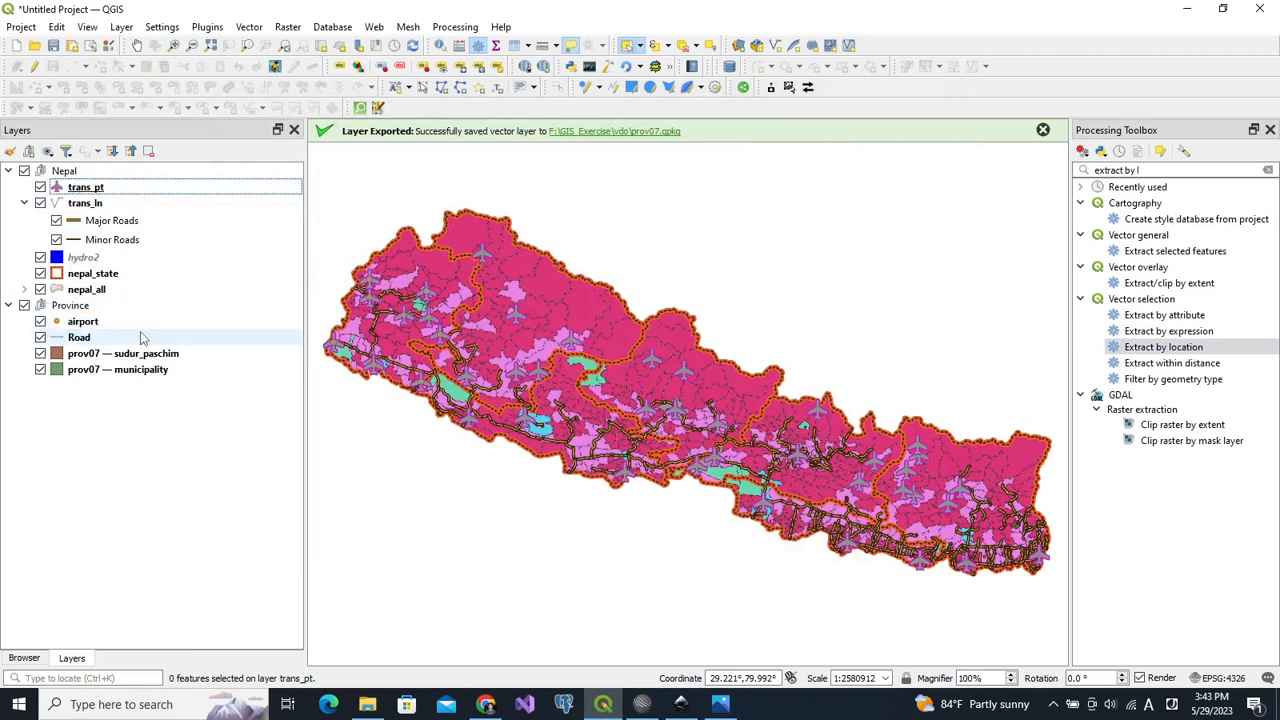
{"action": "left_click", "coordinate": [24, 171]}
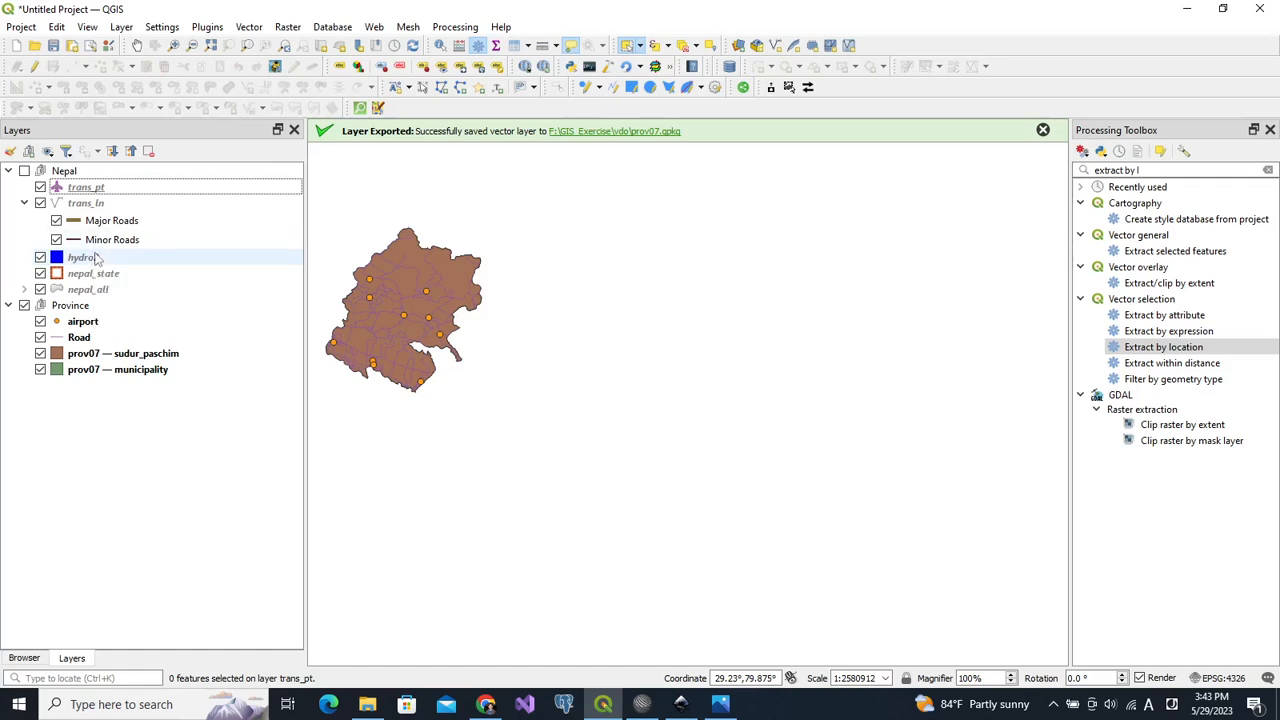
Set up the Clip geoprocessing tool with hydro2 as the input layer and prov07 — sudur_paschim as the overlay layer
{"action": "left_click", "coordinate": [250, 28]}
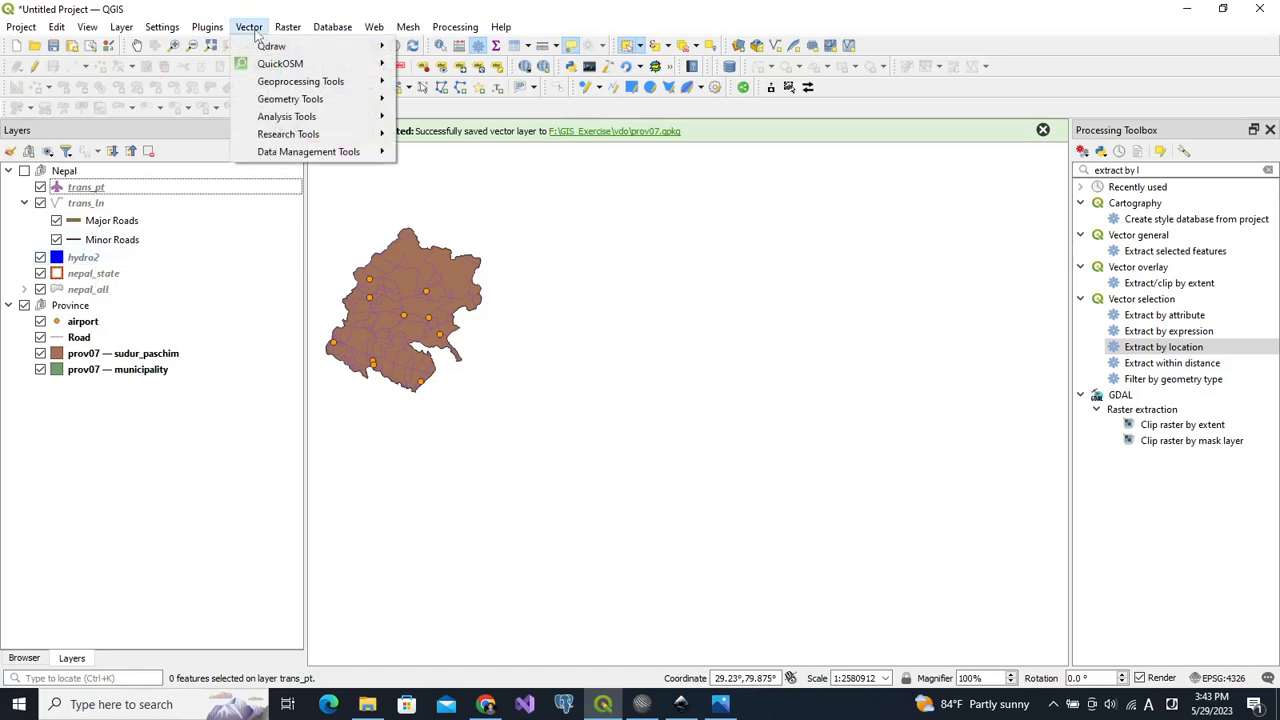
{"action": "mouse_move", "coordinate": [292, 88]}
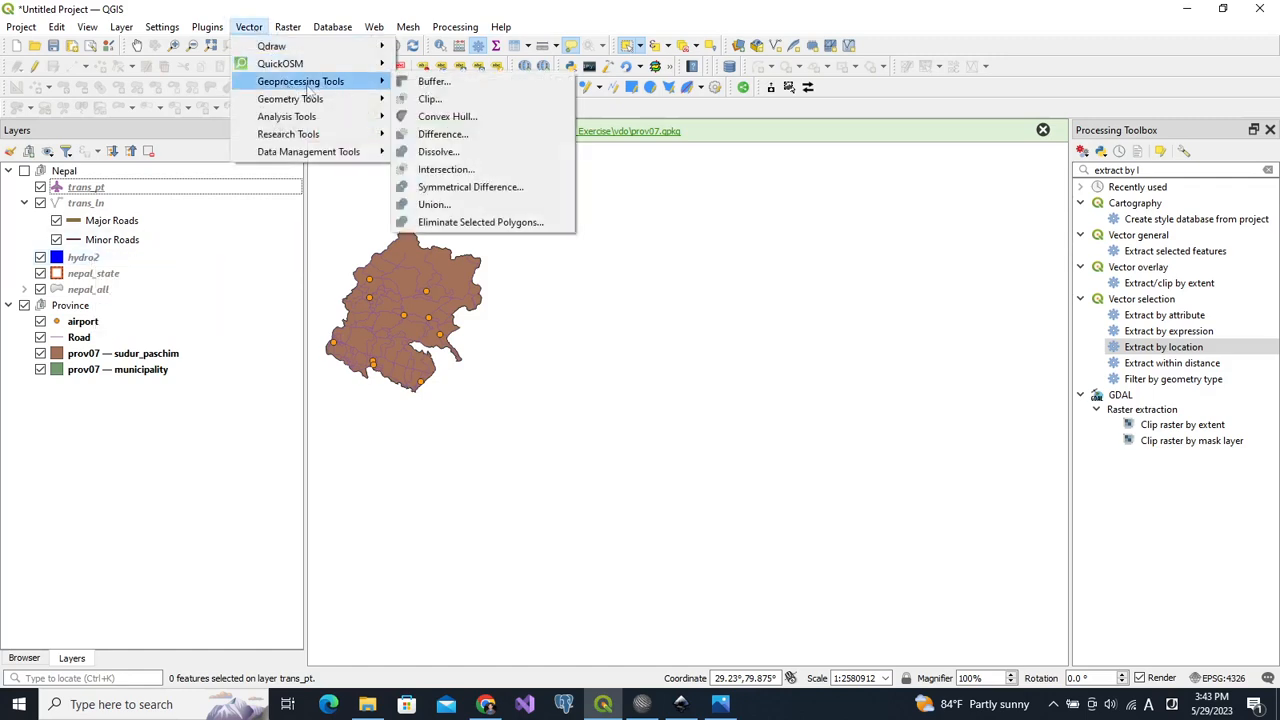
{"action": "left_click", "coordinate": [437, 98]}
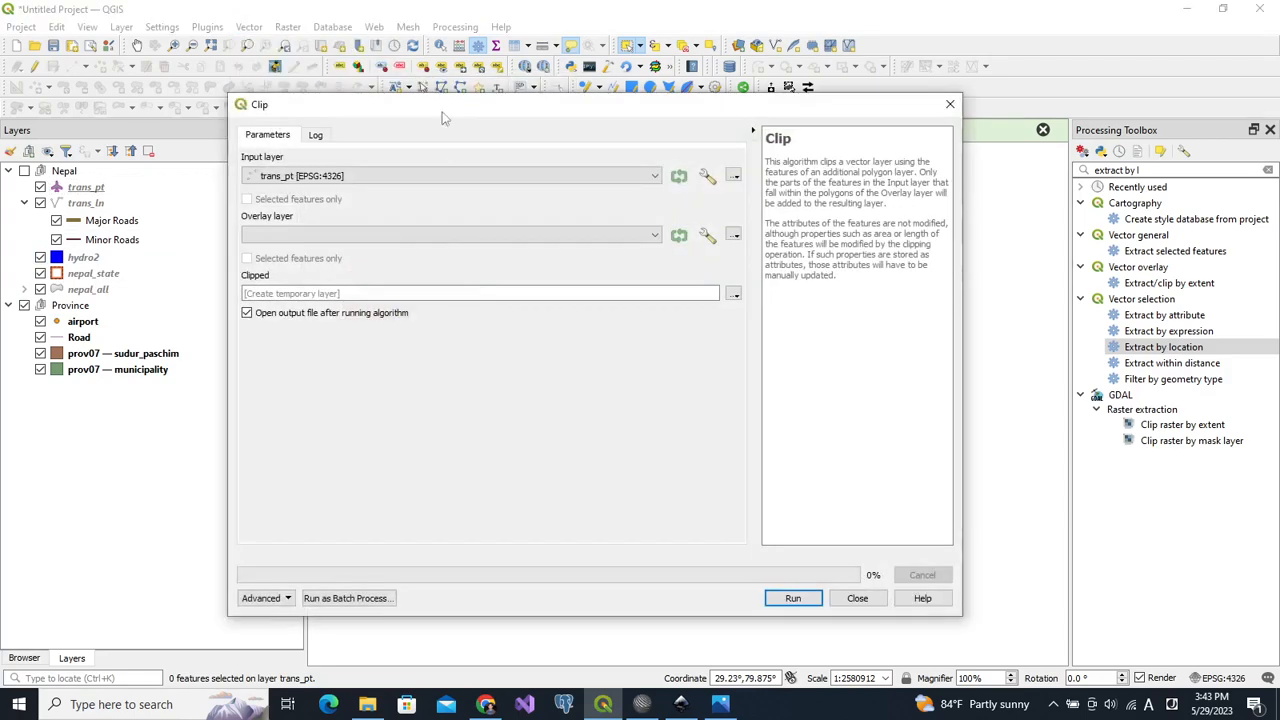
{"action": "left_click", "coordinate": [470, 178]}
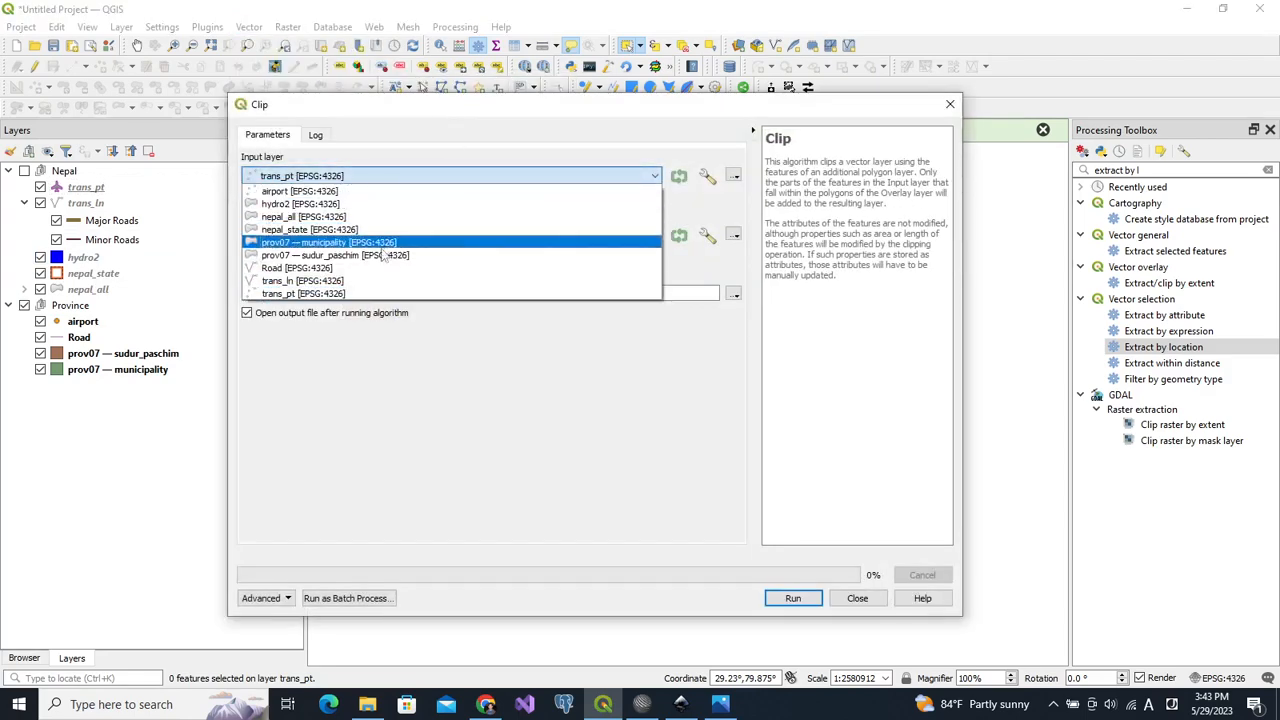
{"action": "left_click", "coordinate": [360, 207]}
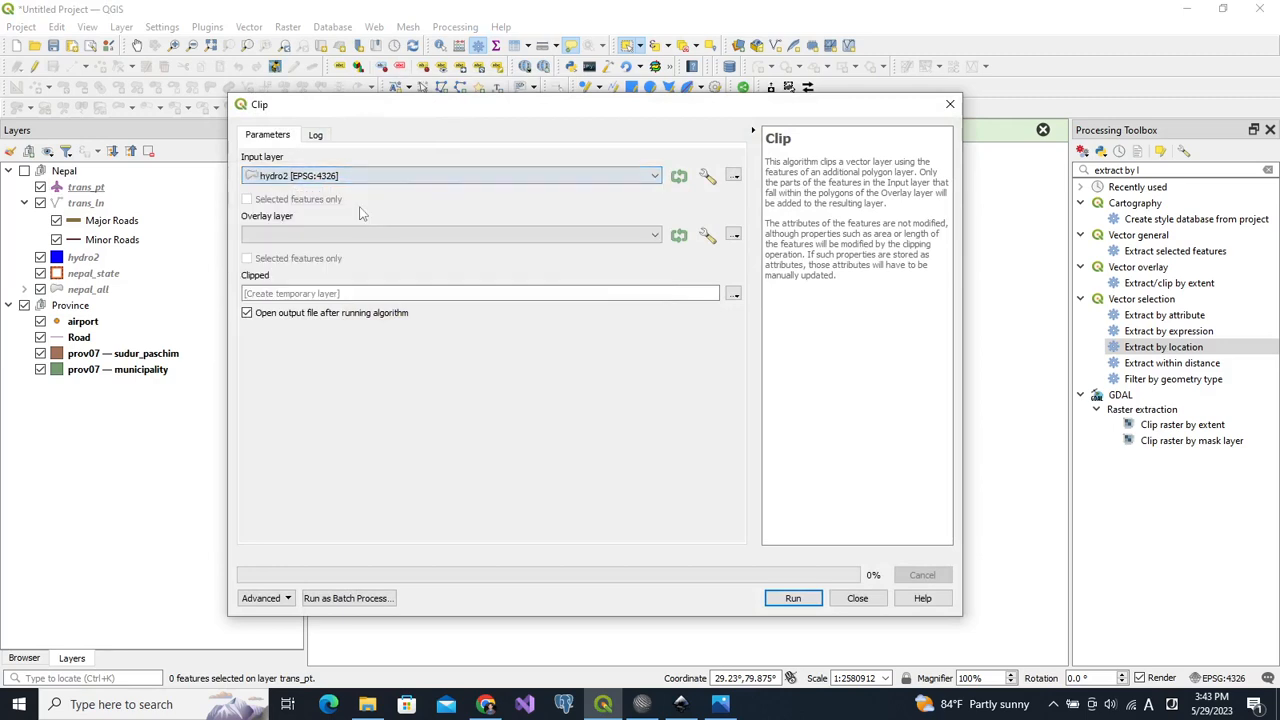
{"action": "left_click", "coordinate": [655, 235]}
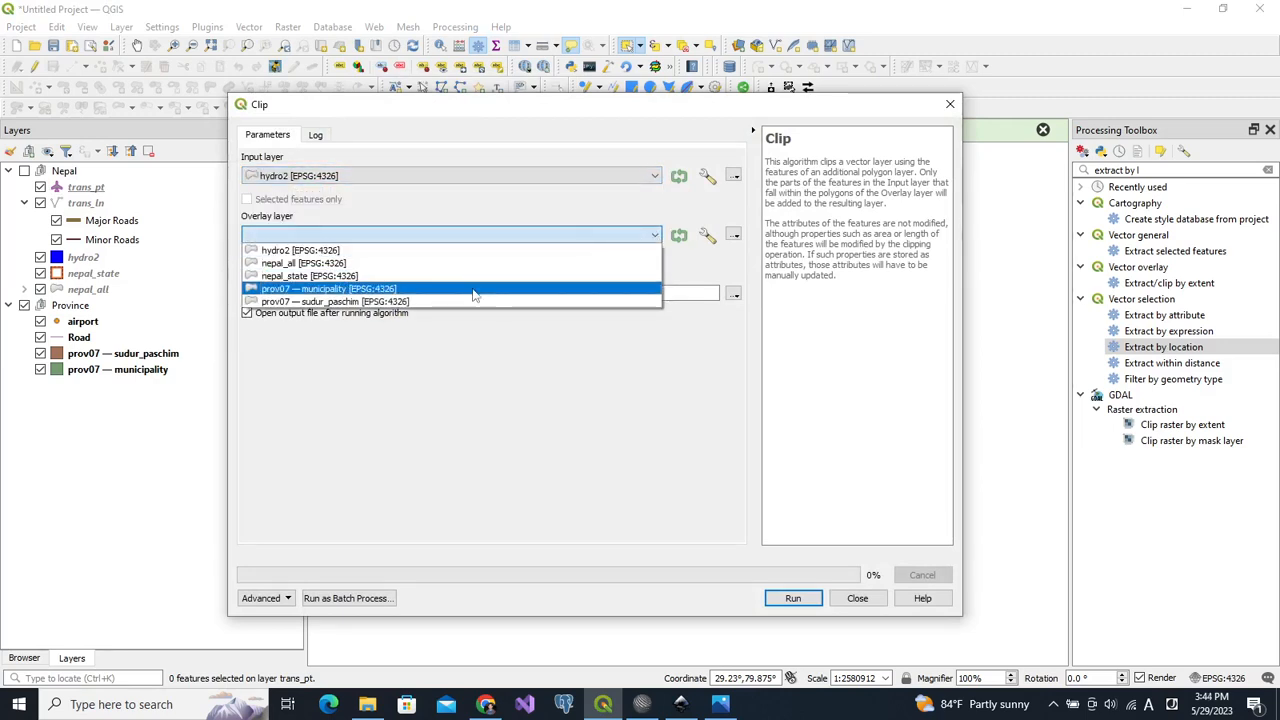
{"action": "left_click", "coordinate": [463, 302]}
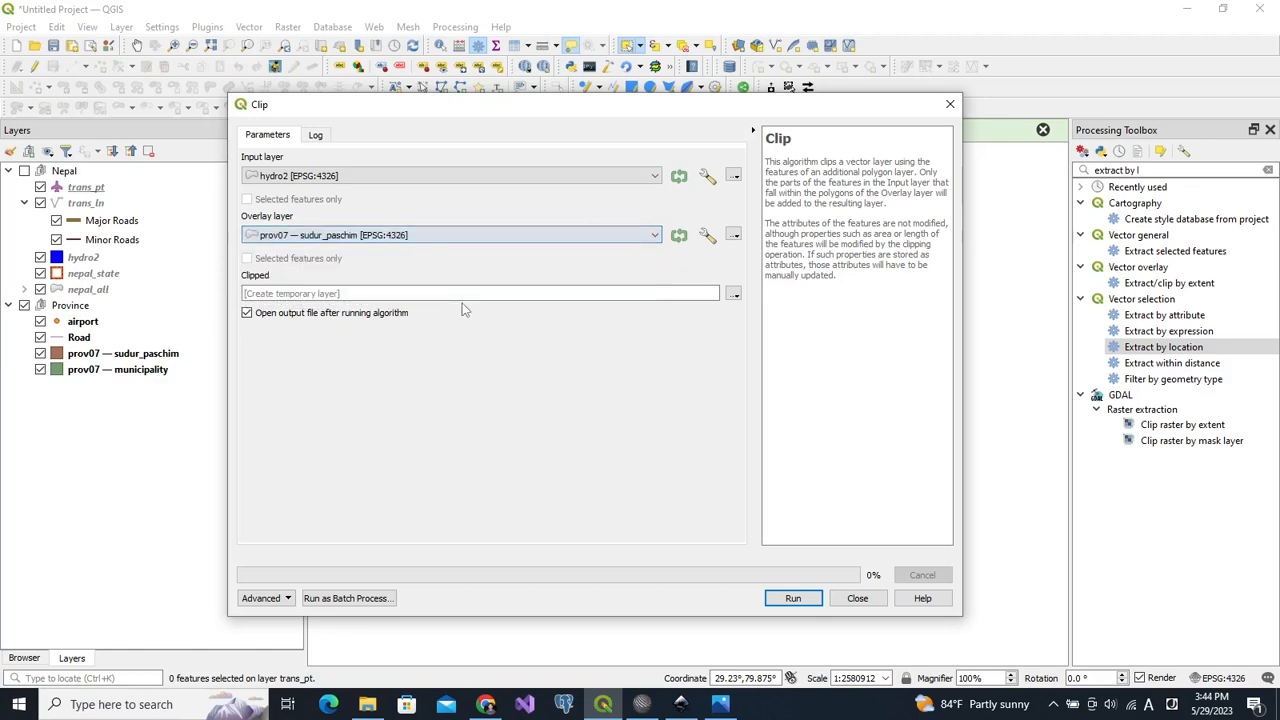
Try to run the hydro2 clip with its output saved as a layer named river in prov07.gpkg
{"action": "left_click", "coordinate": [733, 294]}
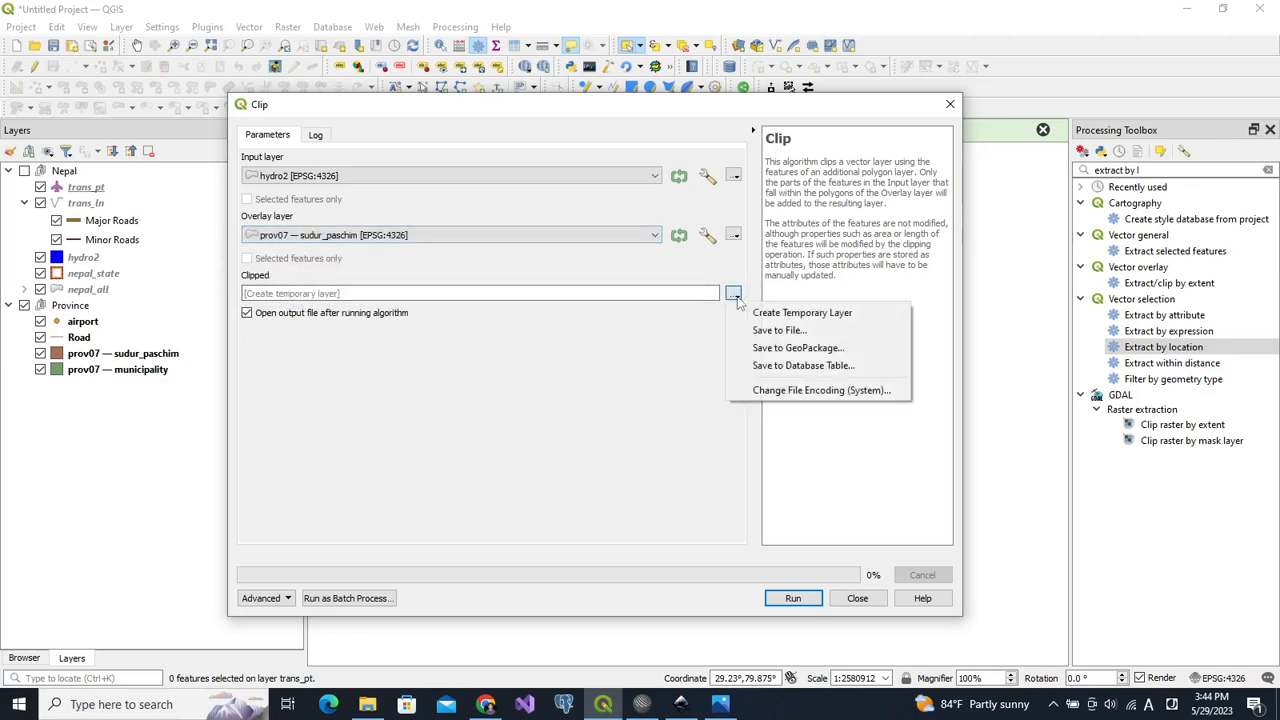
{"action": "left_click", "coordinate": [772, 348]}
{"action": "left_click", "coordinate": [434, 244]}
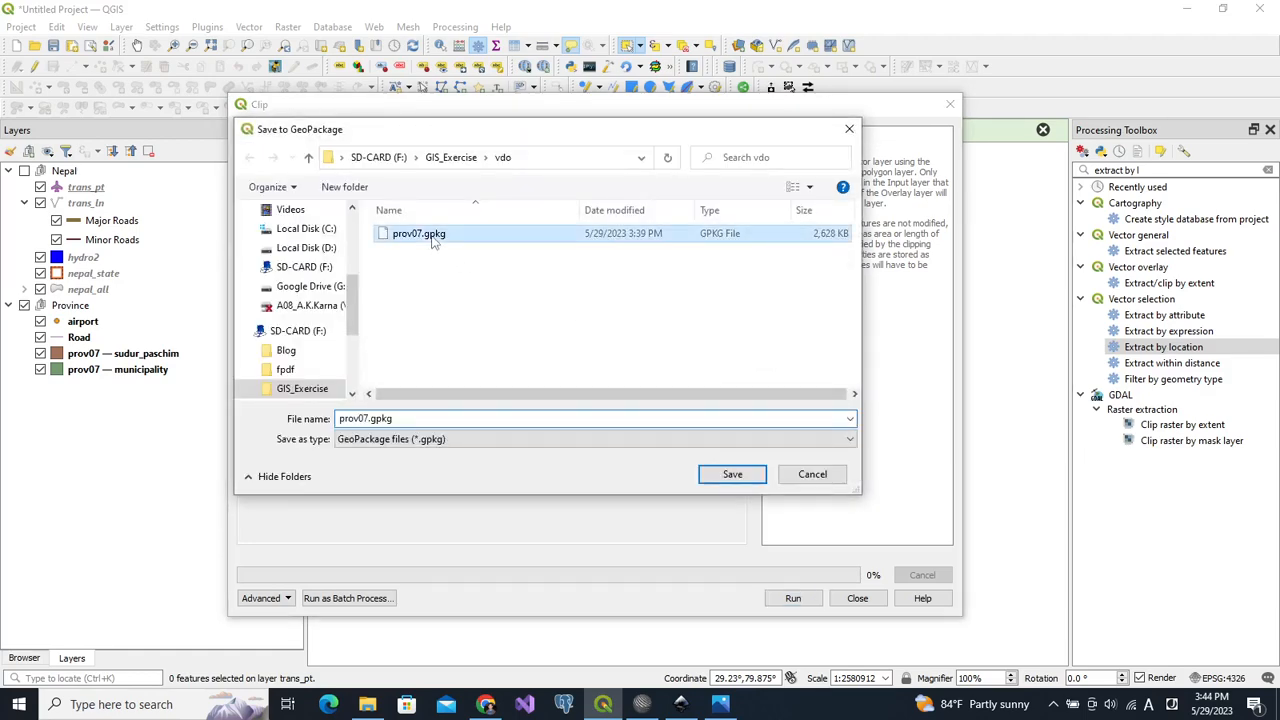
{"action": "left_click", "coordinate": [417, 418]}
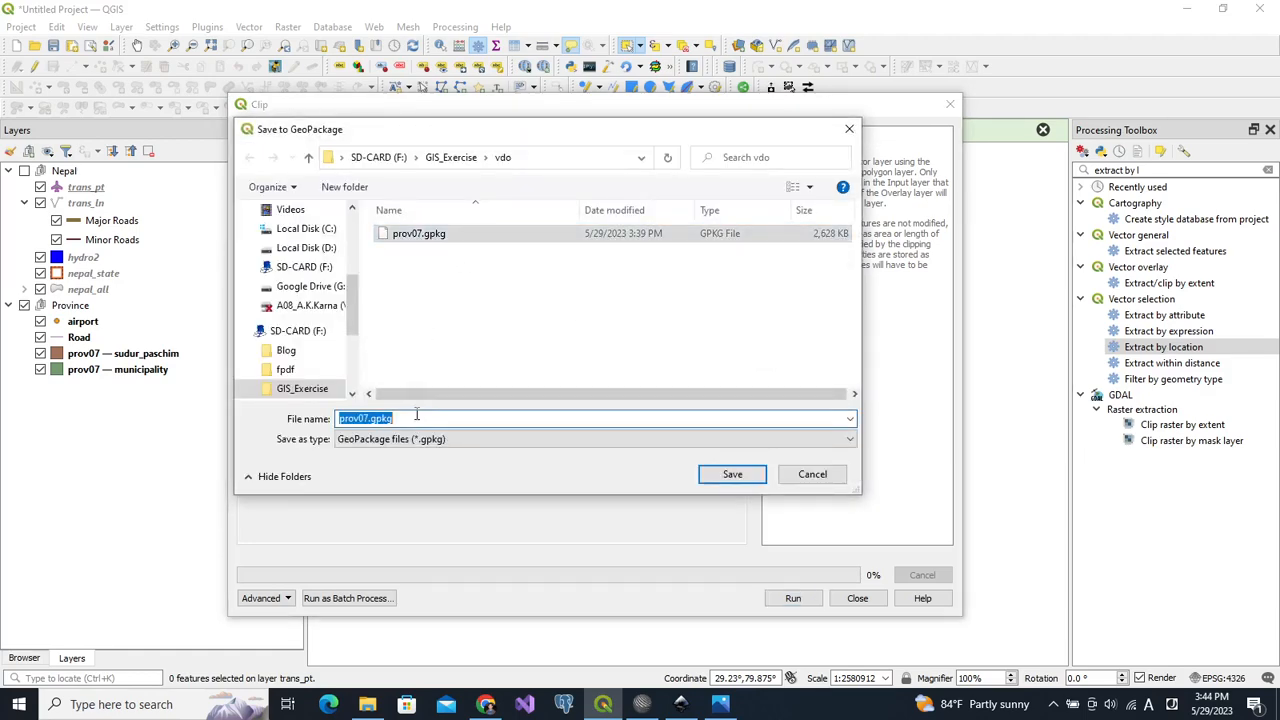
{"action": "left_click", "coordinate": [722, 474]}
{"action": "type", "text": "r"}
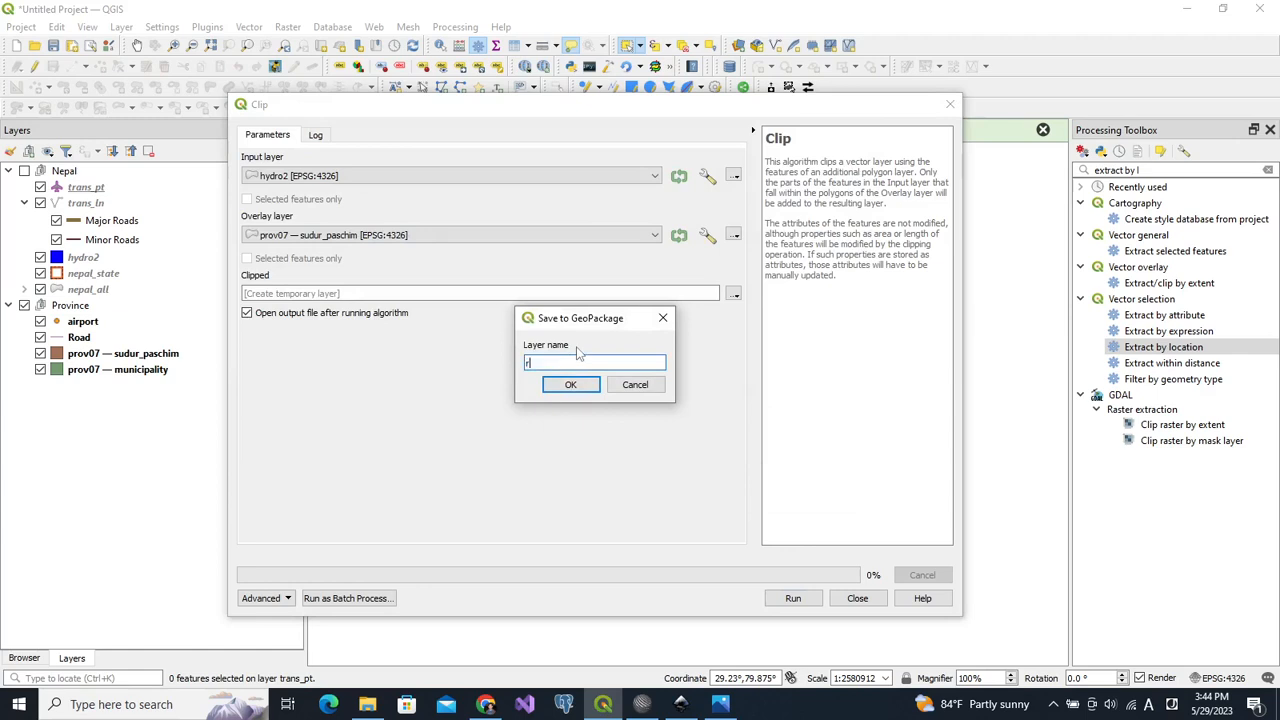
{"action": "type", "text": "iver"}
{"action": "key", "text": "Return"}
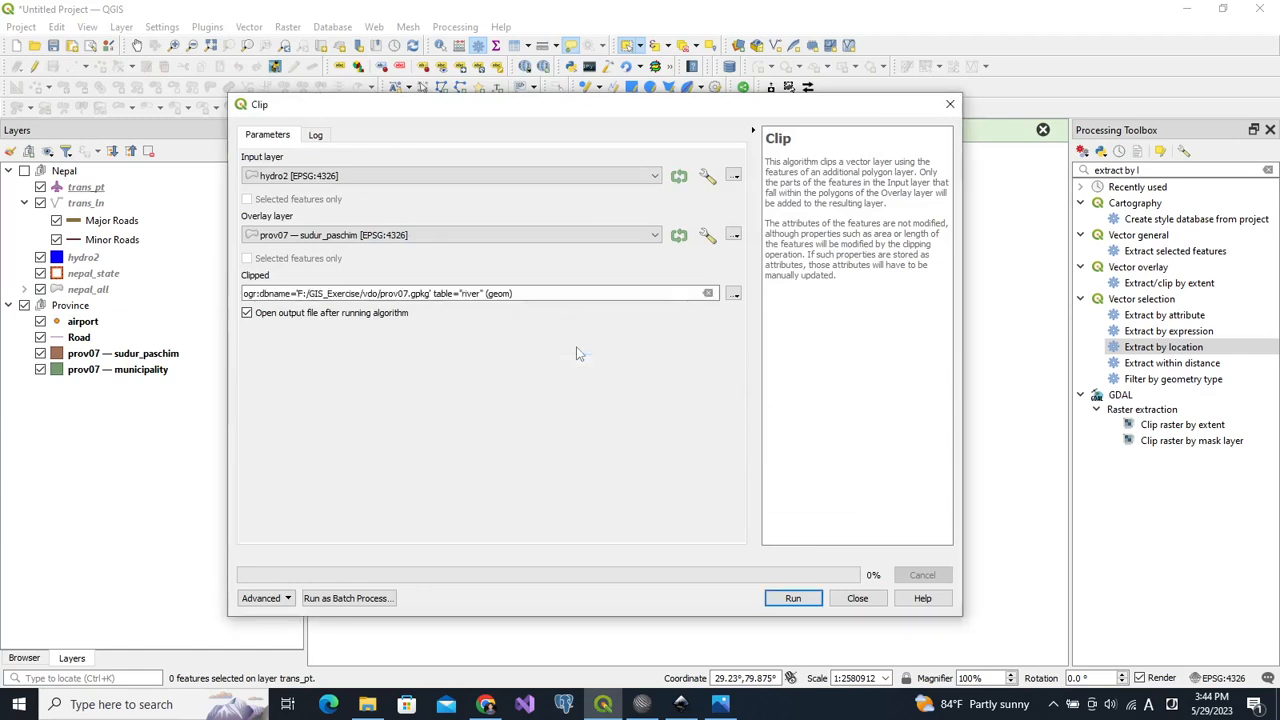
{"action": "left_click", "coordinate": [793, 599]}
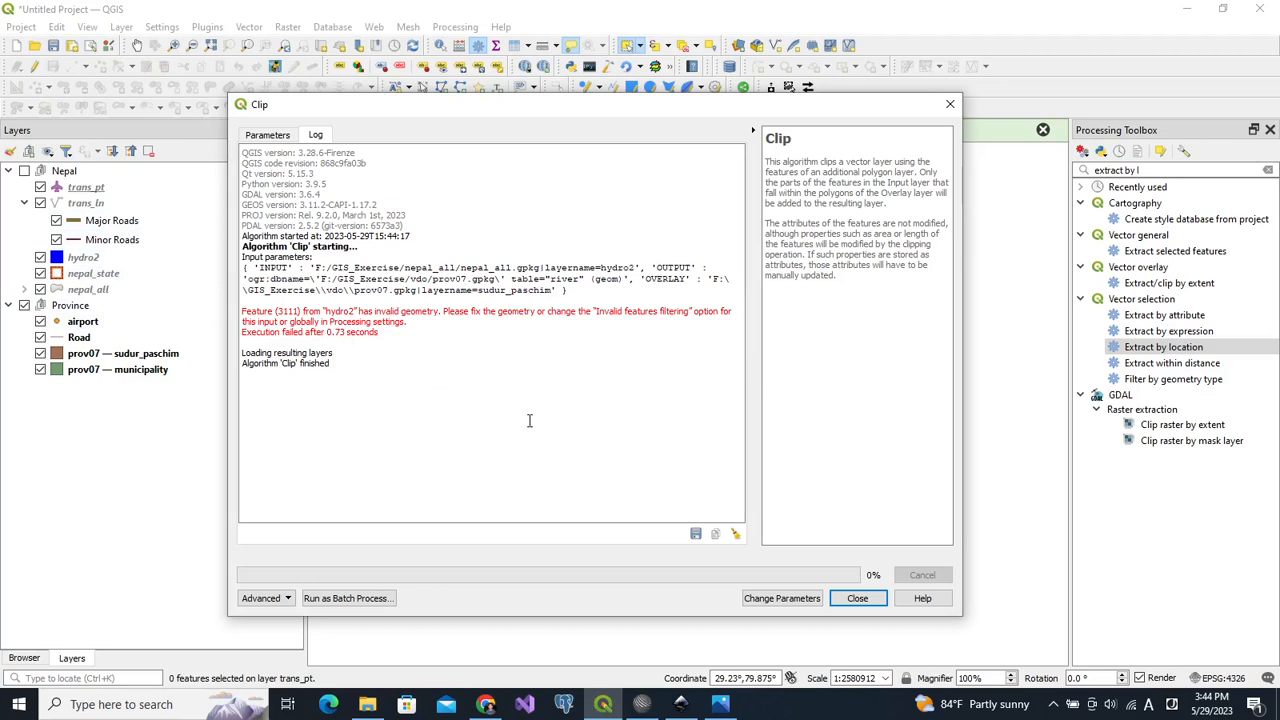
View the topologyerror.jpg illustration in the image viewer, and close it together with the Clip dialog
{"action": "left_click", "coordinate": [719, 704]}
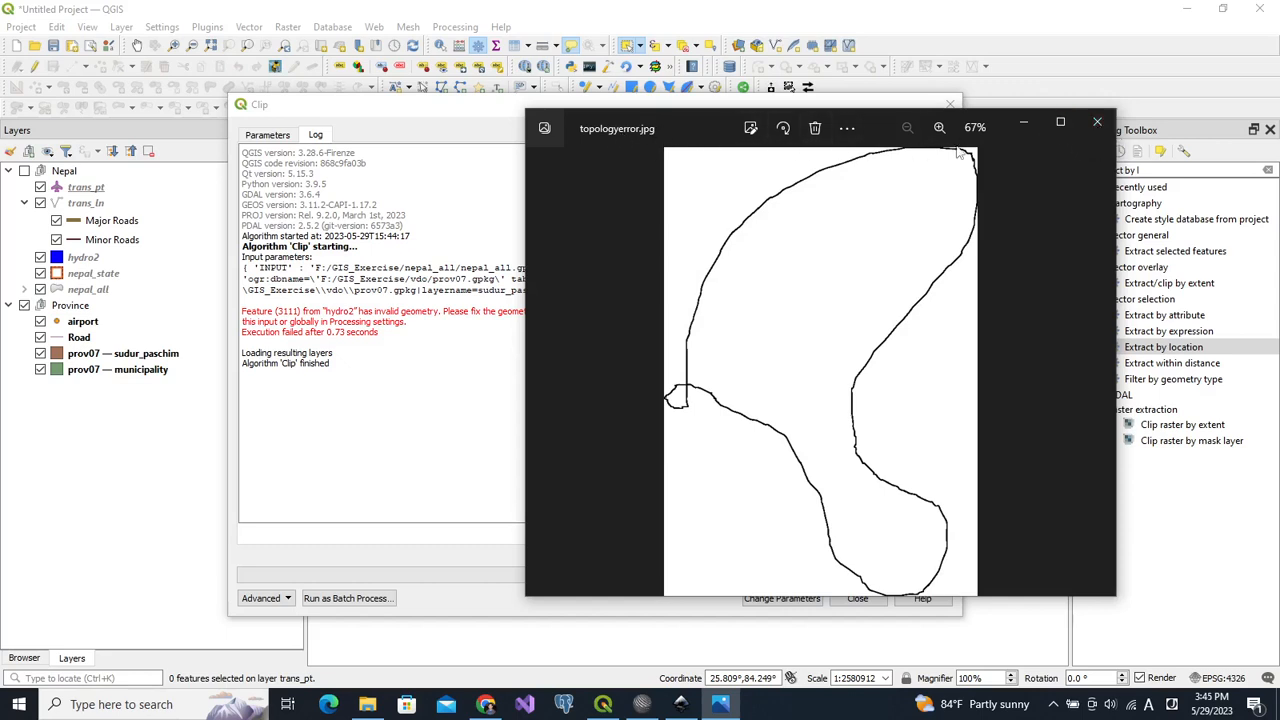
{"action": "left_click", "coordinate": [1086, 128]}
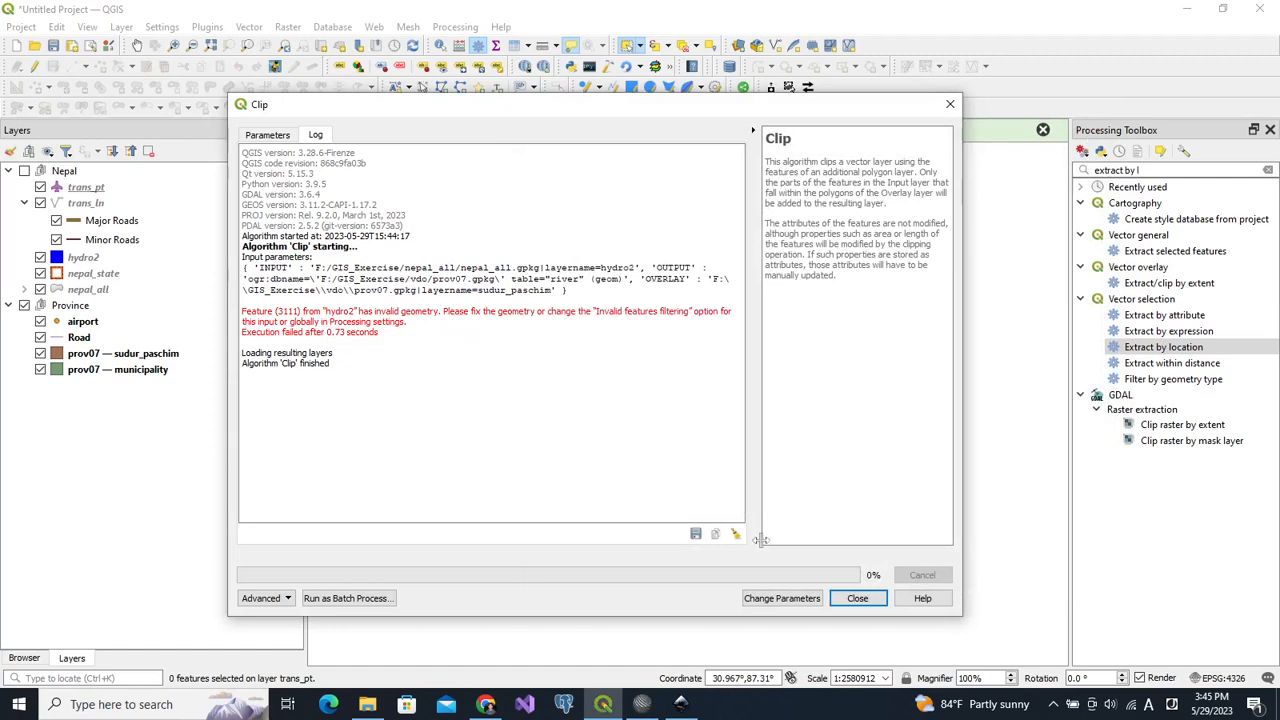
{"action": "left_click", "coordinate": [857, 598]}
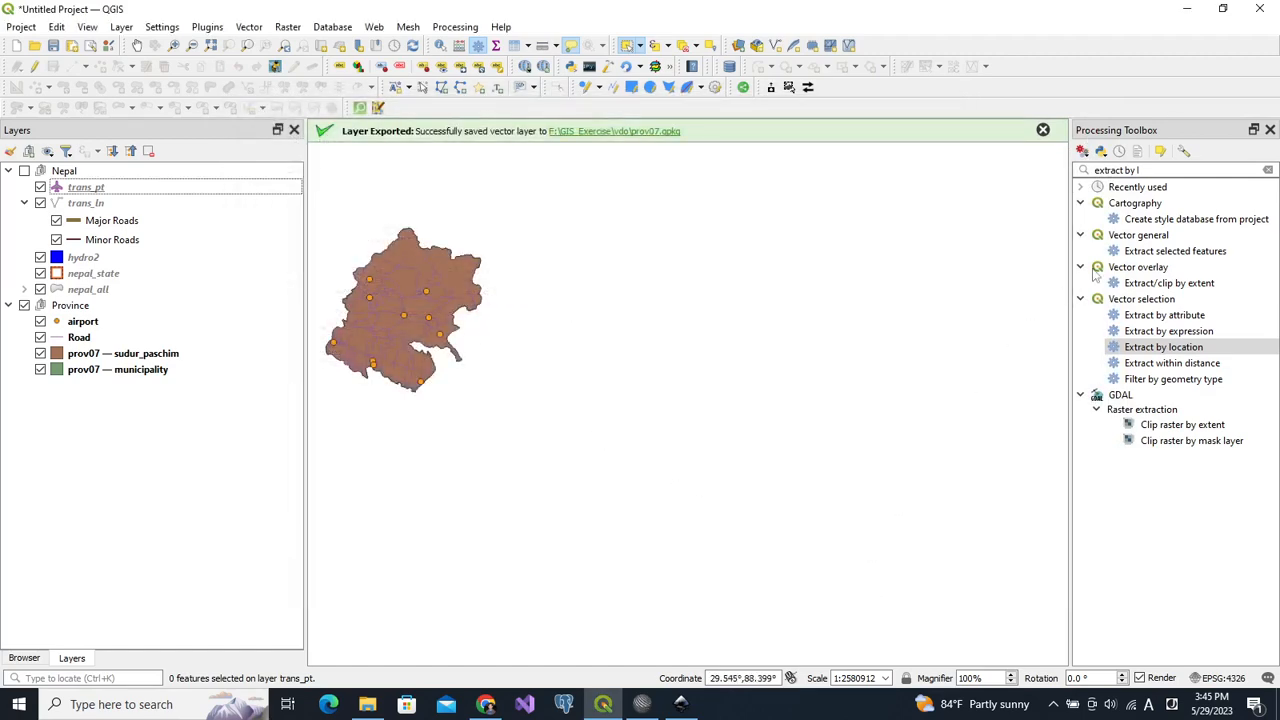
Search the processing tools for "v.ov" and open the GRASS v.overlay tool
{"action": "left_click_drag", "start_coordinate": [1162, 171], "coordinate": [1087, 180]}
{"action": "key", "text": "BackSpace"}
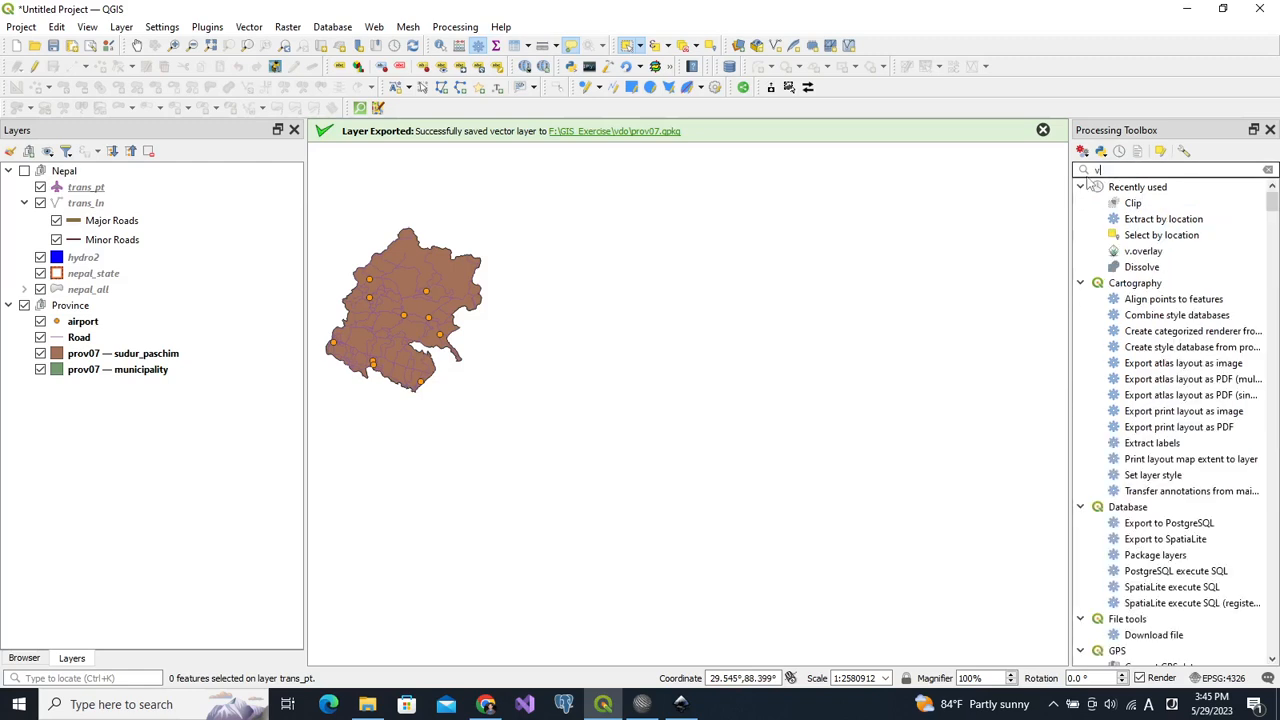
{"action": "type", "text": "v.or"}
{"action": "key", "text": "BackSpace"}
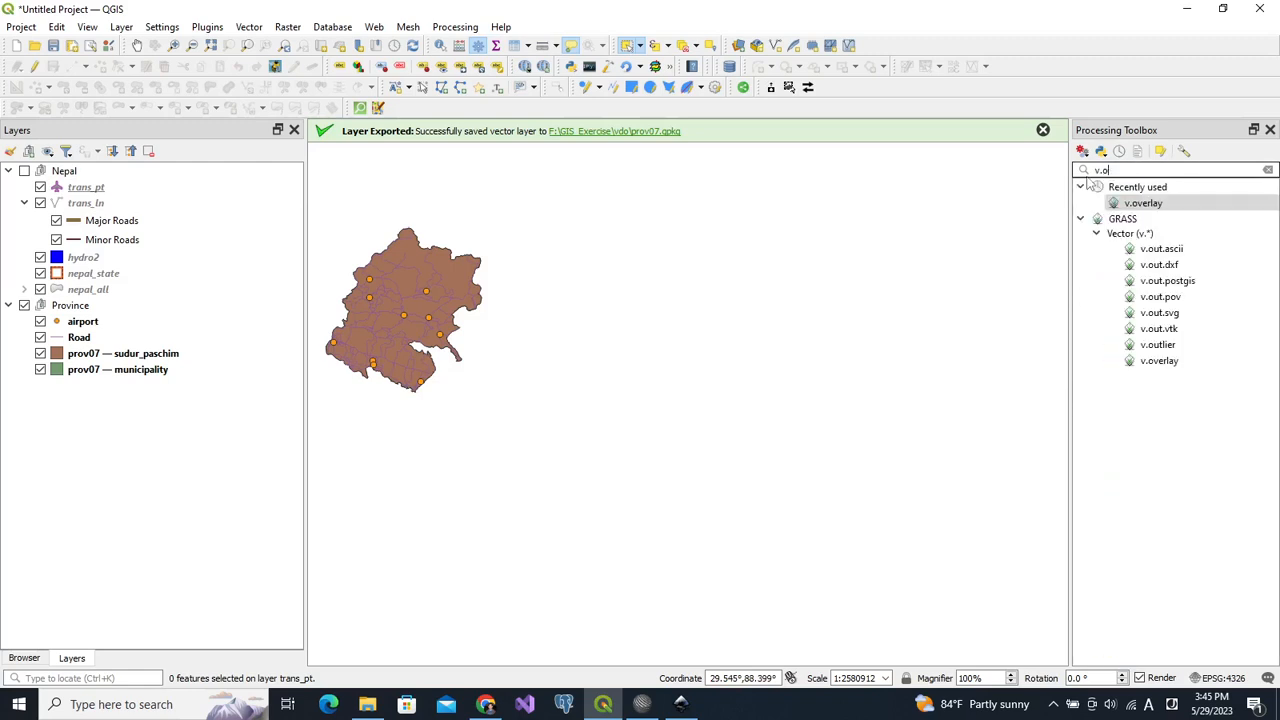
{"action": "type", "text": "v"}
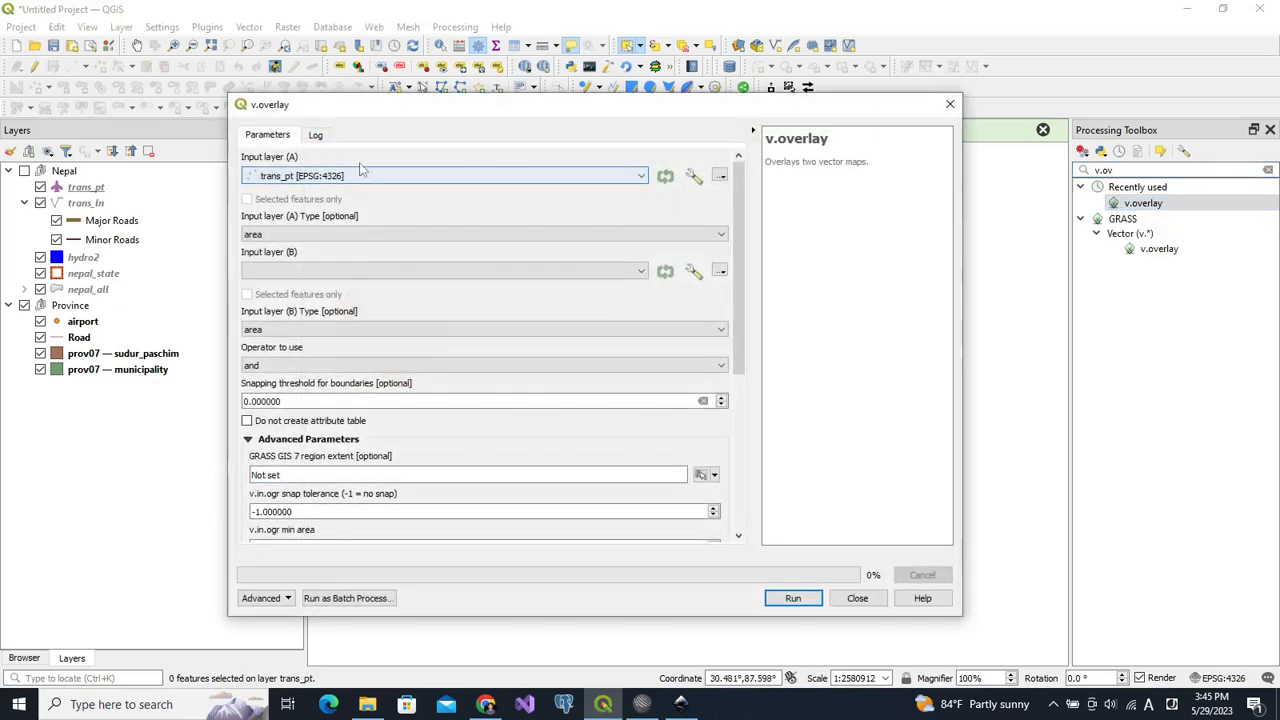
Set up v.overlay with hydro2 as layer A, prov07 — sudur_paschim as layer B and a boundary snapping threshold of 0.000001
{"action": "left_click_drag", "start_coordinate": [376, 112], "coordinate": [489, 126]}
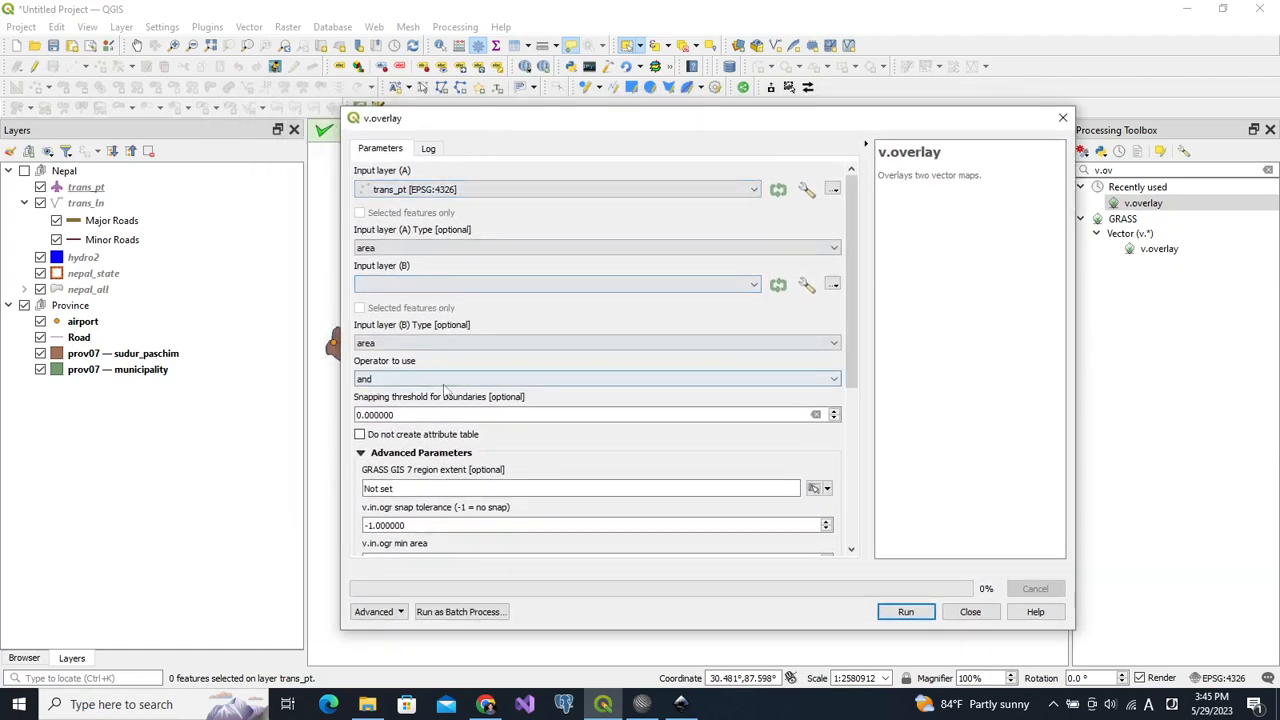
{"action": "left_click", "coordinate": [398, 191]}
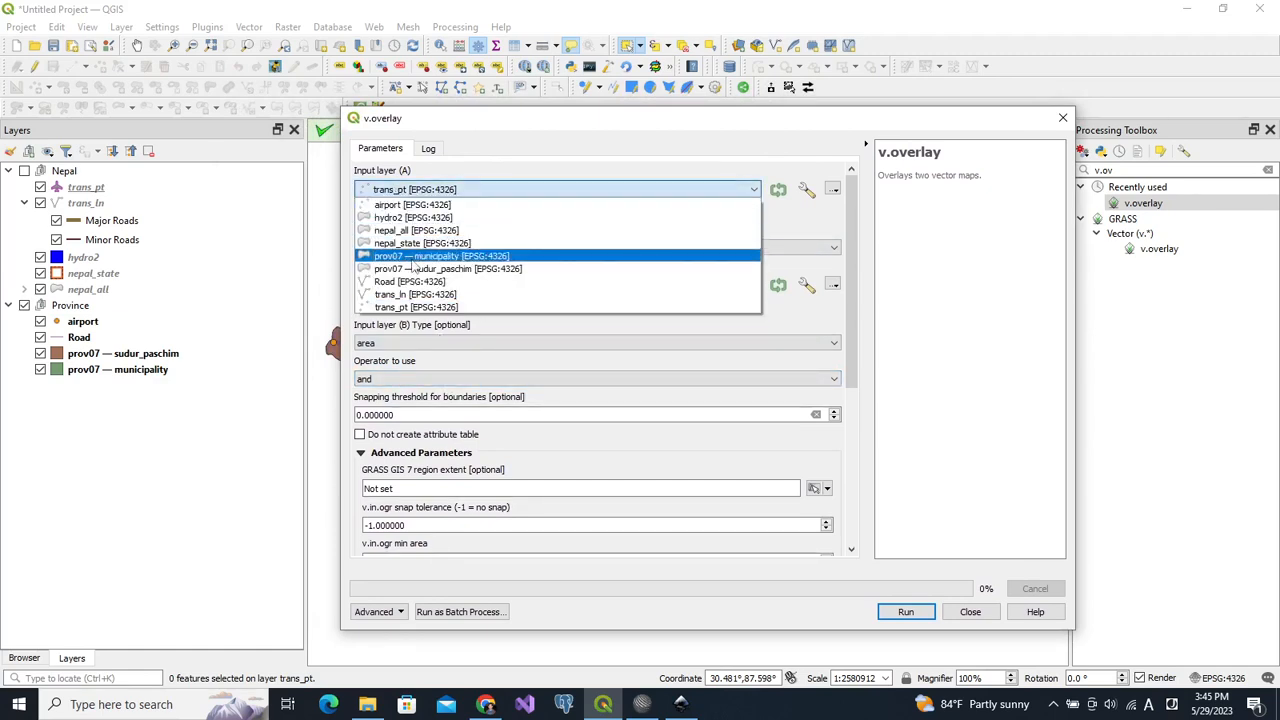
{"action": "left_click", "coordinate": [398, 217]}
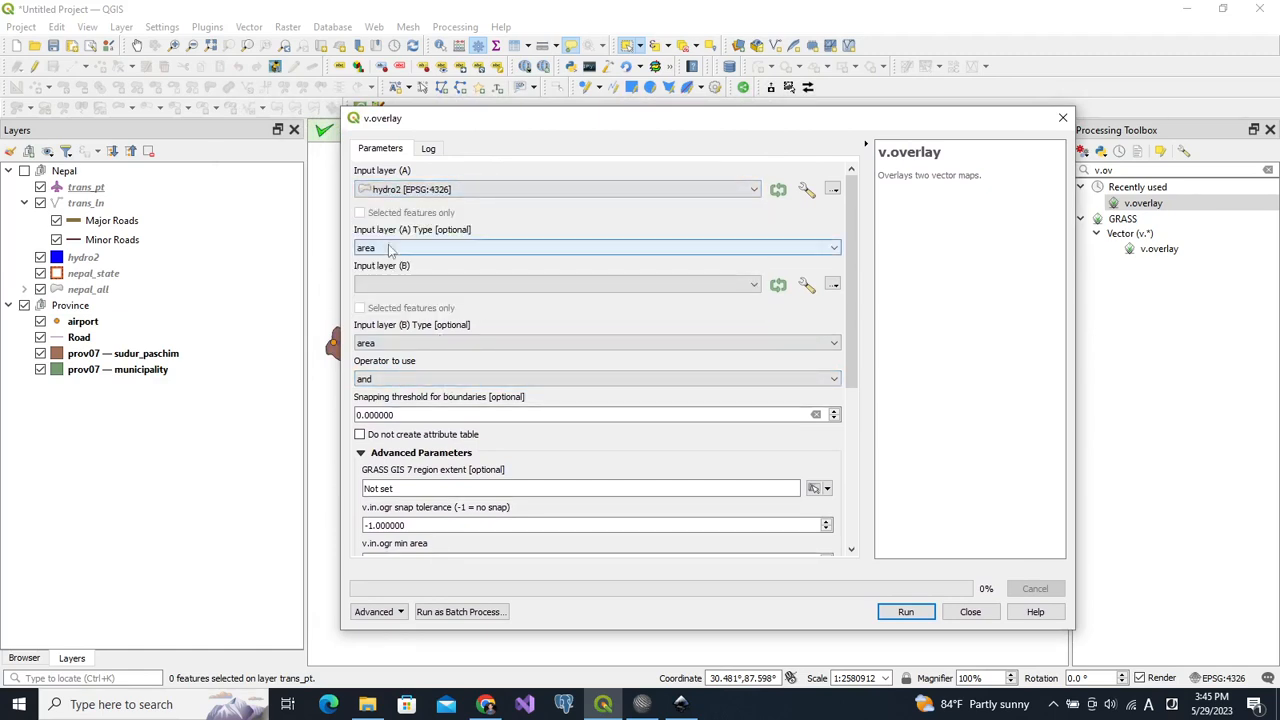
{"action": "left_click", "coordinate": [714, 287]}
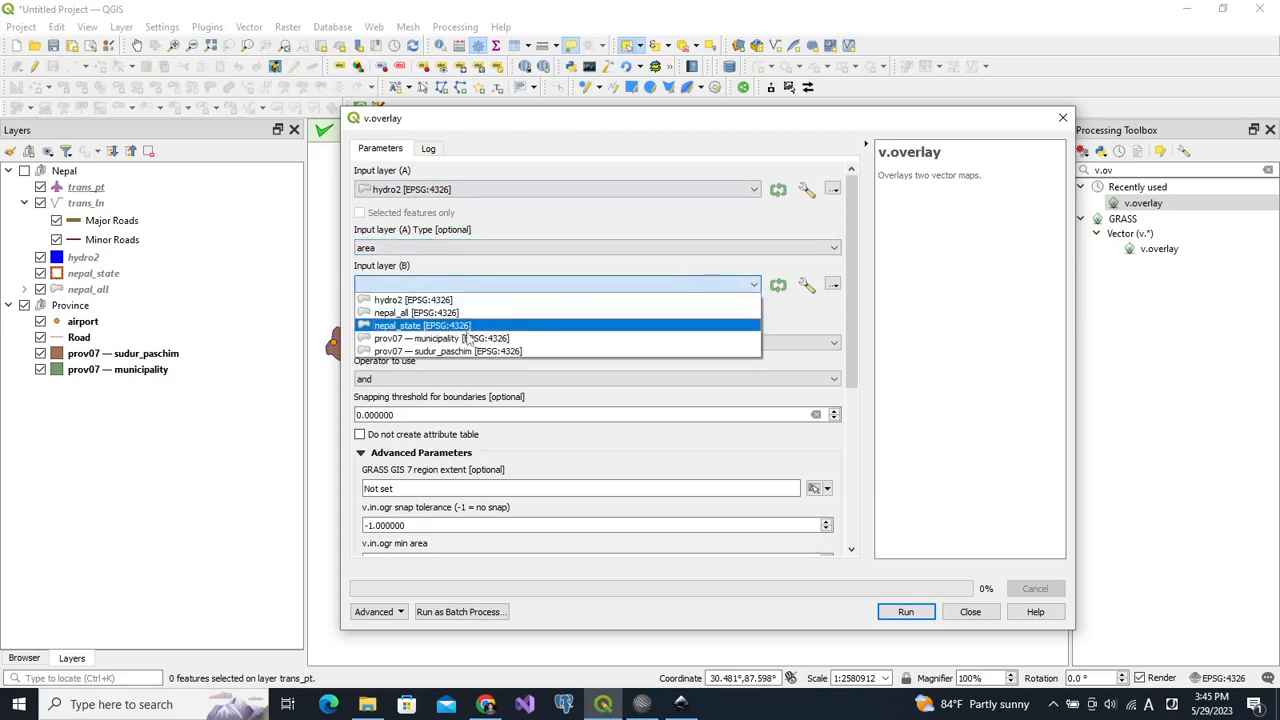
{"action": "left_click", "coordinate": [472, 352]}
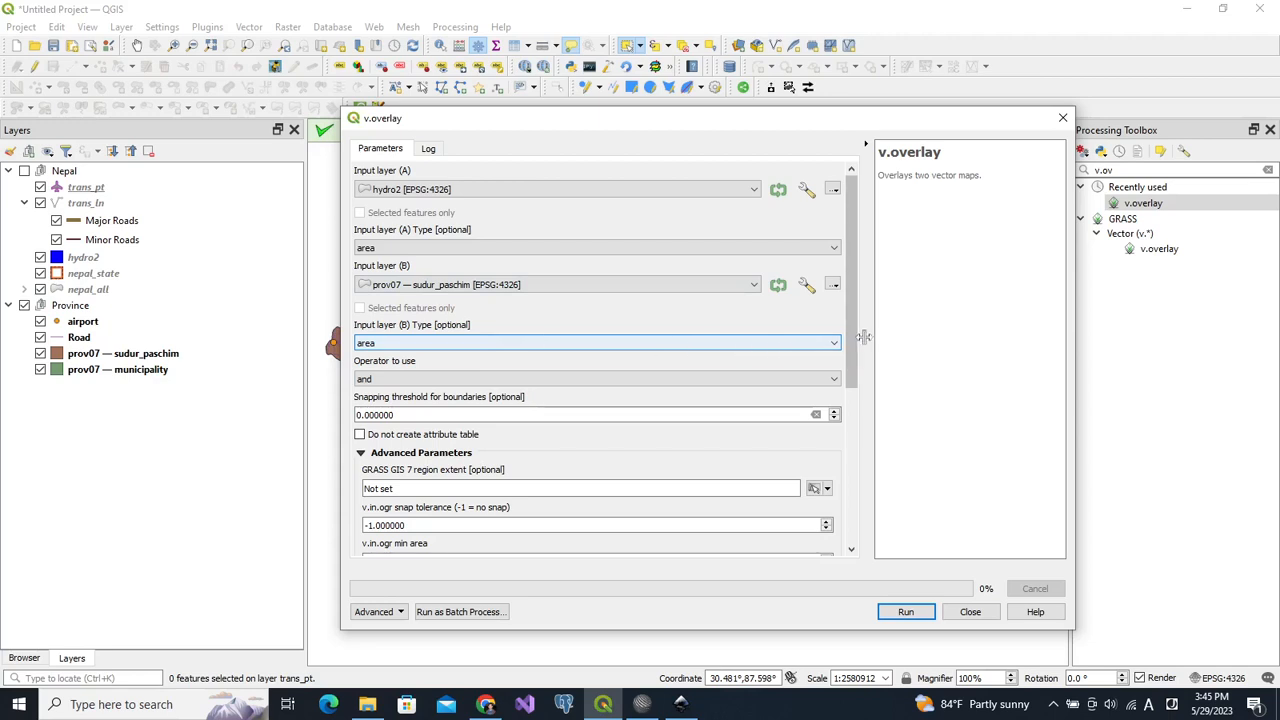
{"action": "scroll", "coordinate": [858, 350], "scroll_direction": "down", "scroll_amount": 3}
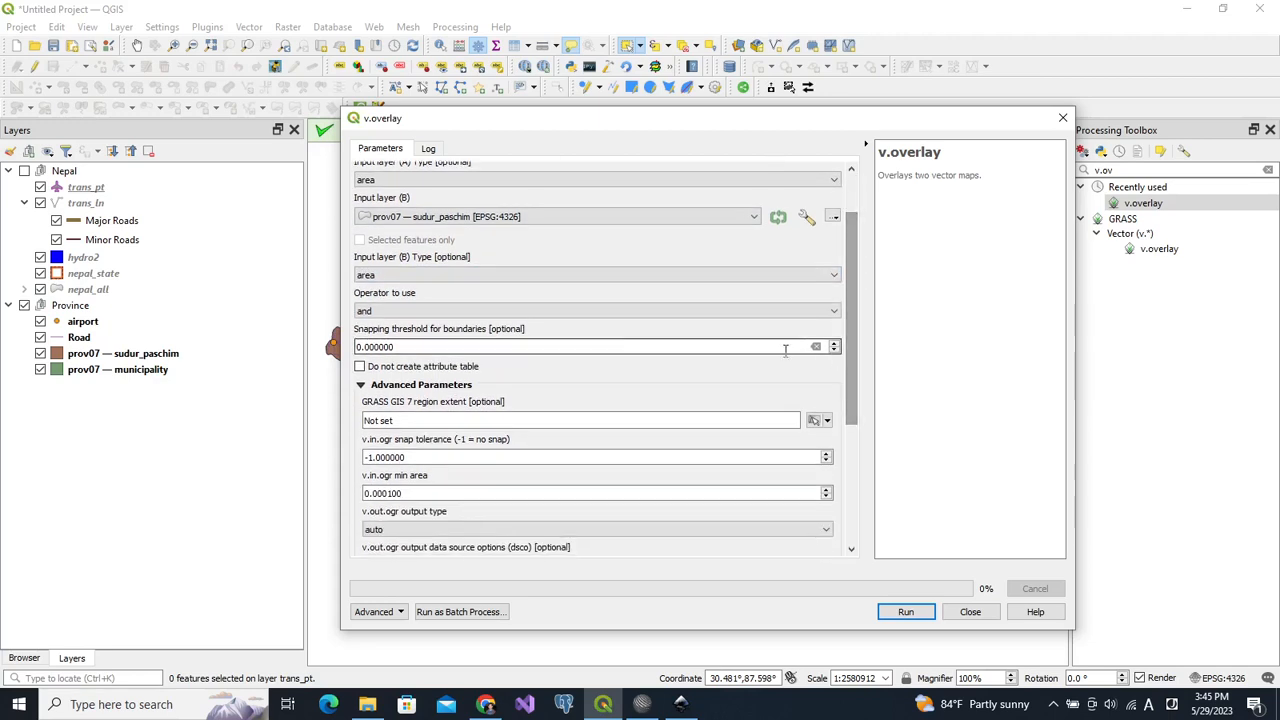
{"action": "left_click", "coordinate": [402, 346]}
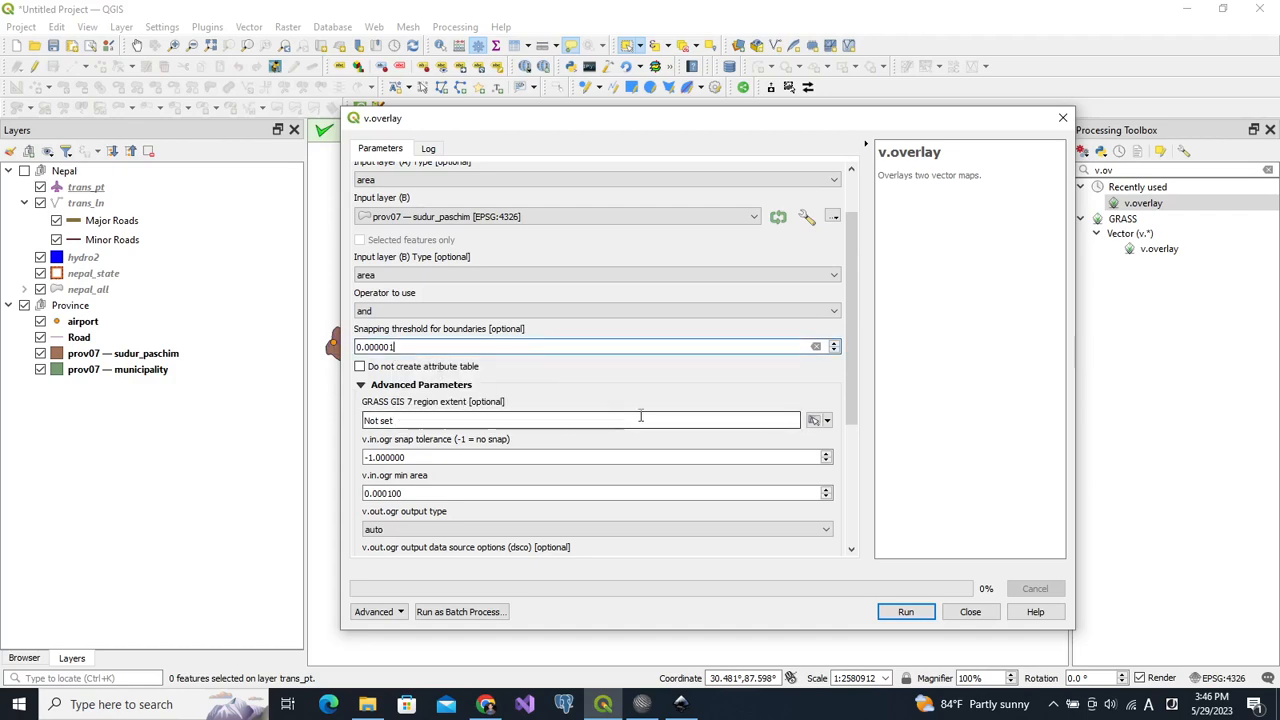
Run the overlay with its output saved as river.gpkg in the vdo folder, dismissing the recording notification
{"action": "left_click_drag", "start_coordinate": [856, 399], "coordinate": [869, 515]}
{"action": "left_click", "coordinate": [832, 530]}
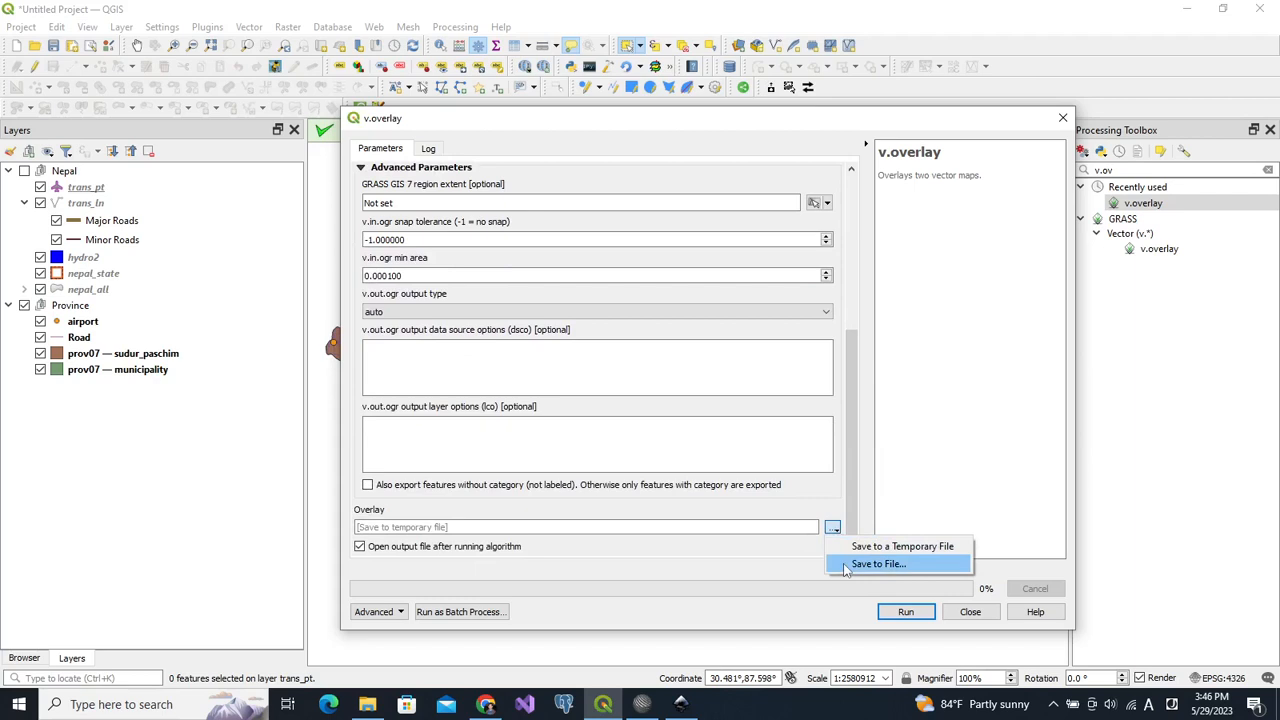
{"action": "left_click", "coordinate": [878, 564]}
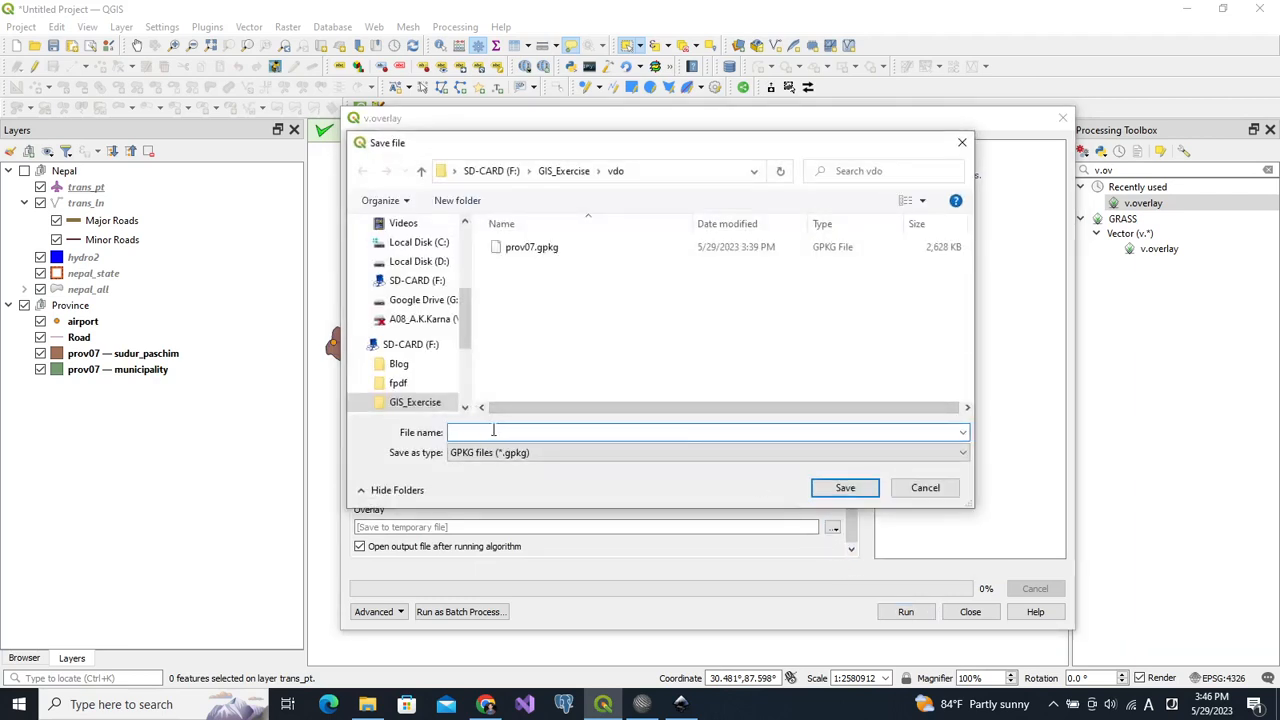
{"action": "type", "text": "river"}
{"action": "key", "text": "Return"}
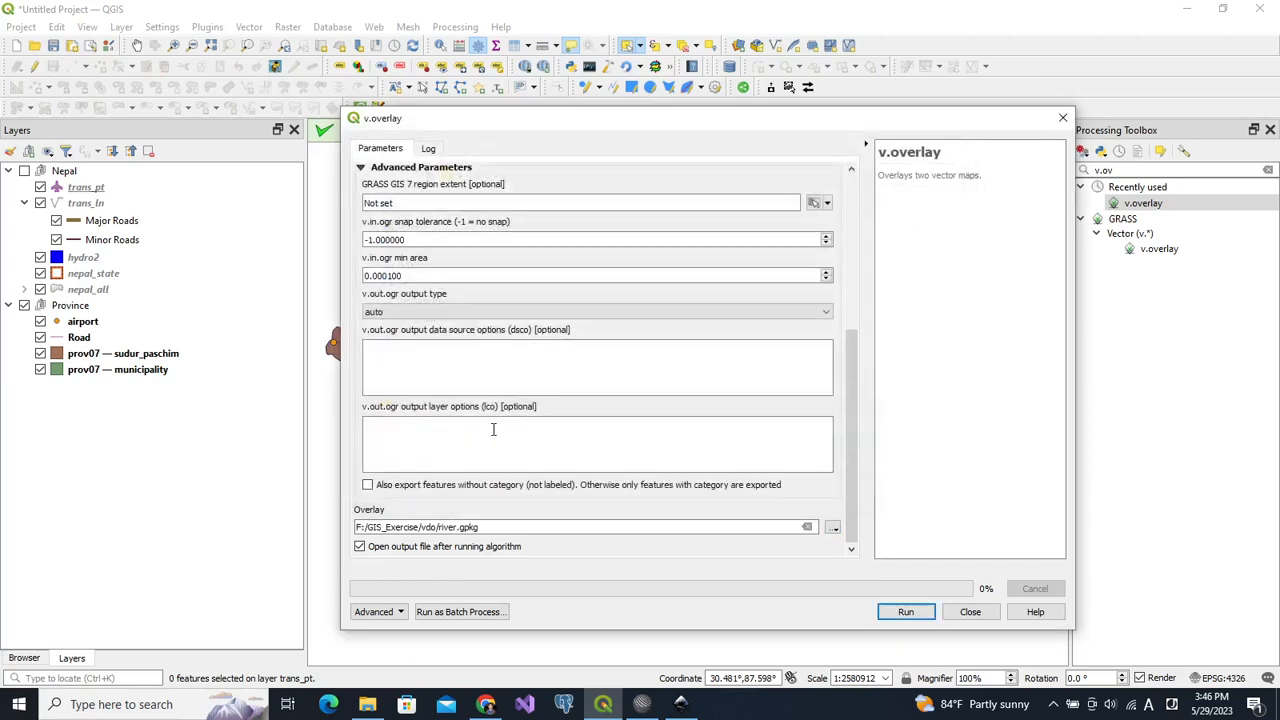
{"action": "left_click", "coordinate": [907, 611]}
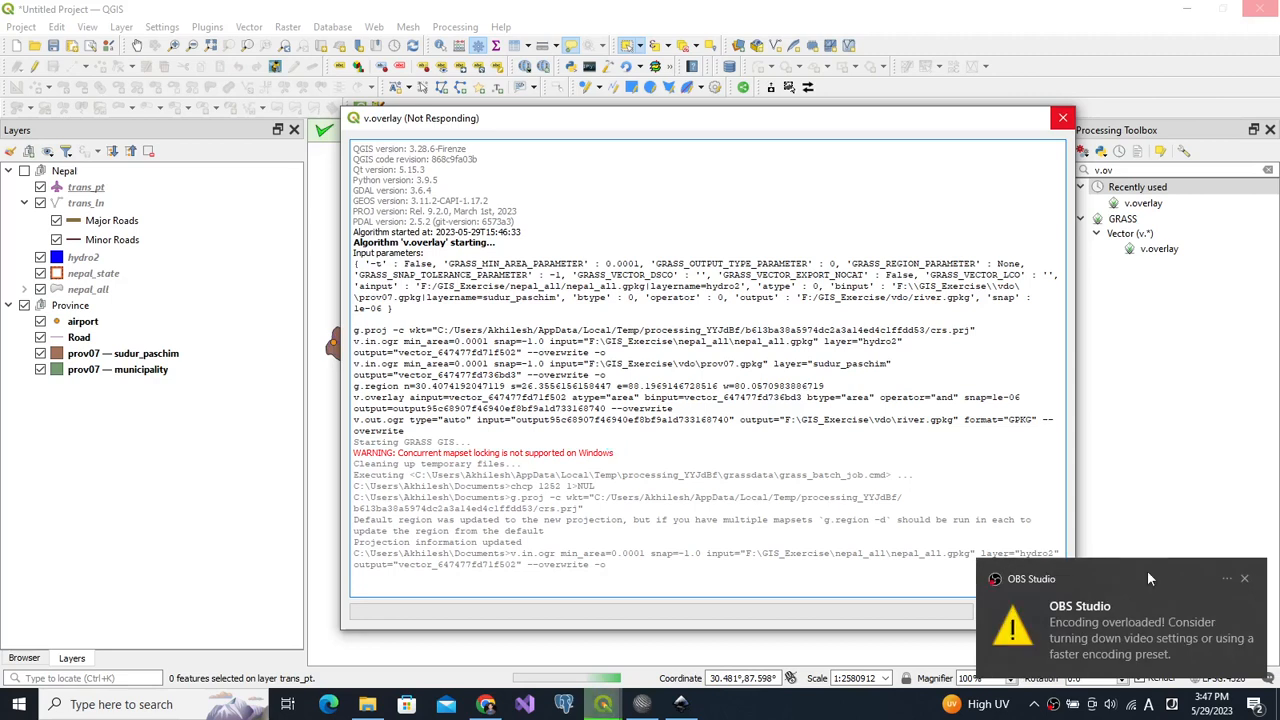
{"action": "left_click", "coordinate": [1246, 582]}
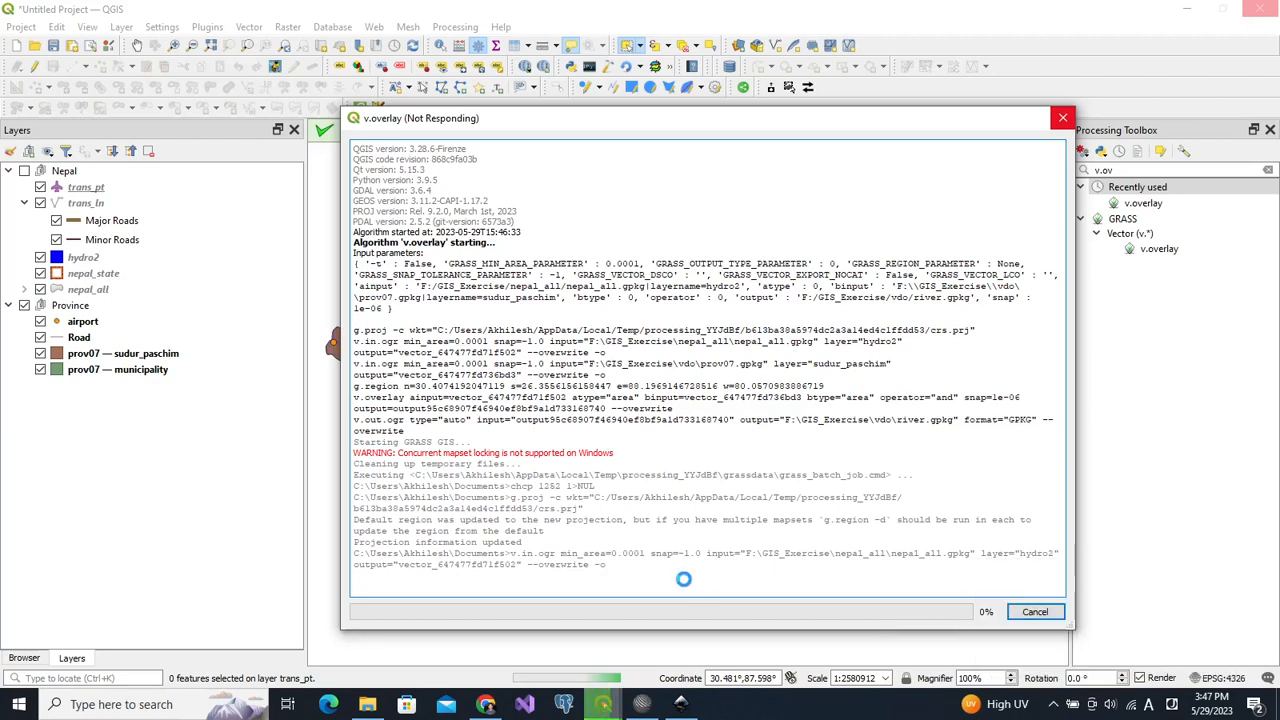
{"action": "right_click", "coordinate": [1040, 704]}
{"action": "left_click", "coordinate": [1070, 541]}
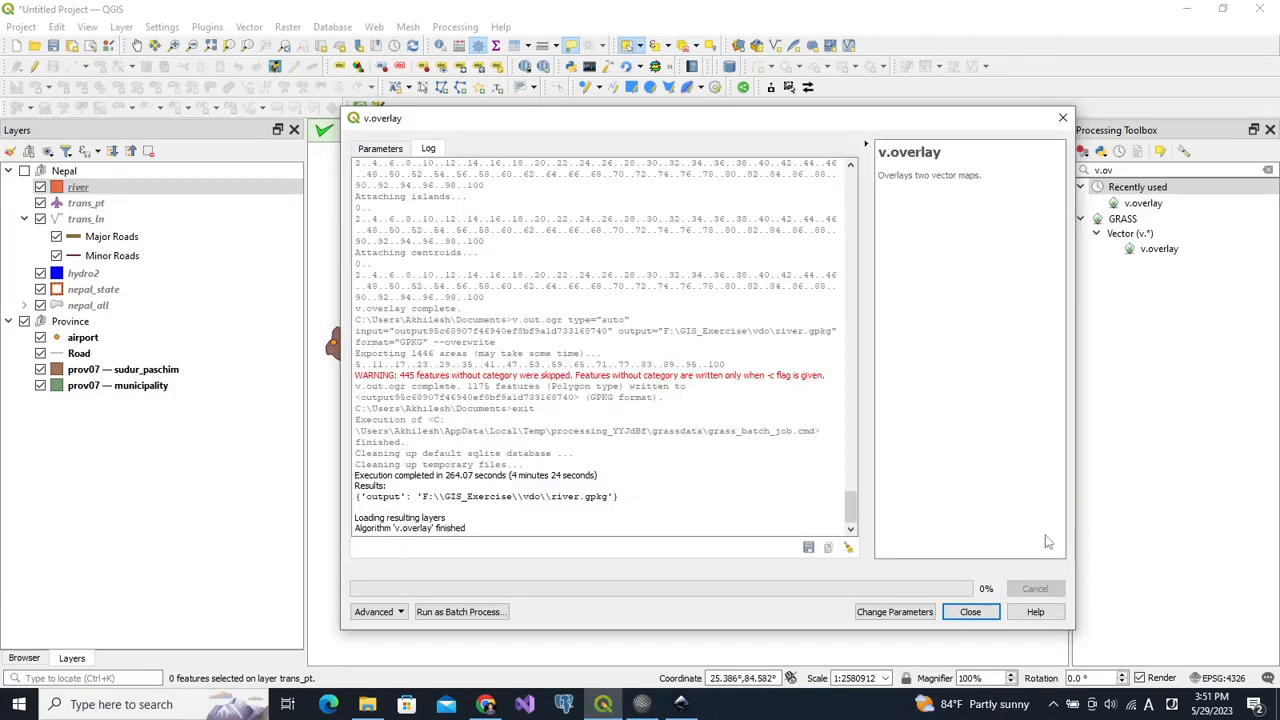
Review the v.overlay processing log, including its boundary-cleaning and export sections, and close the tool
{"action": "left_click", "coordinate": [690, 392]}
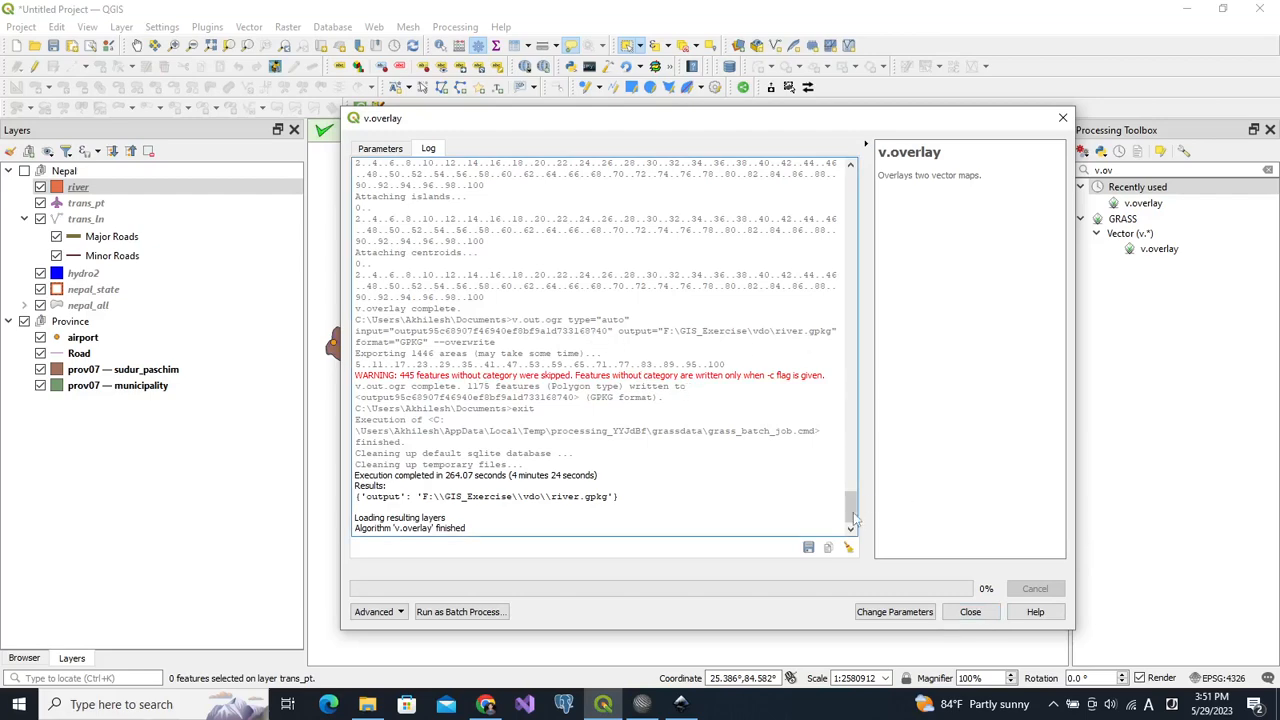
{"action": "left_click_drag", "start_coordinate": [849, 519], "coordinate": [828, 437]}
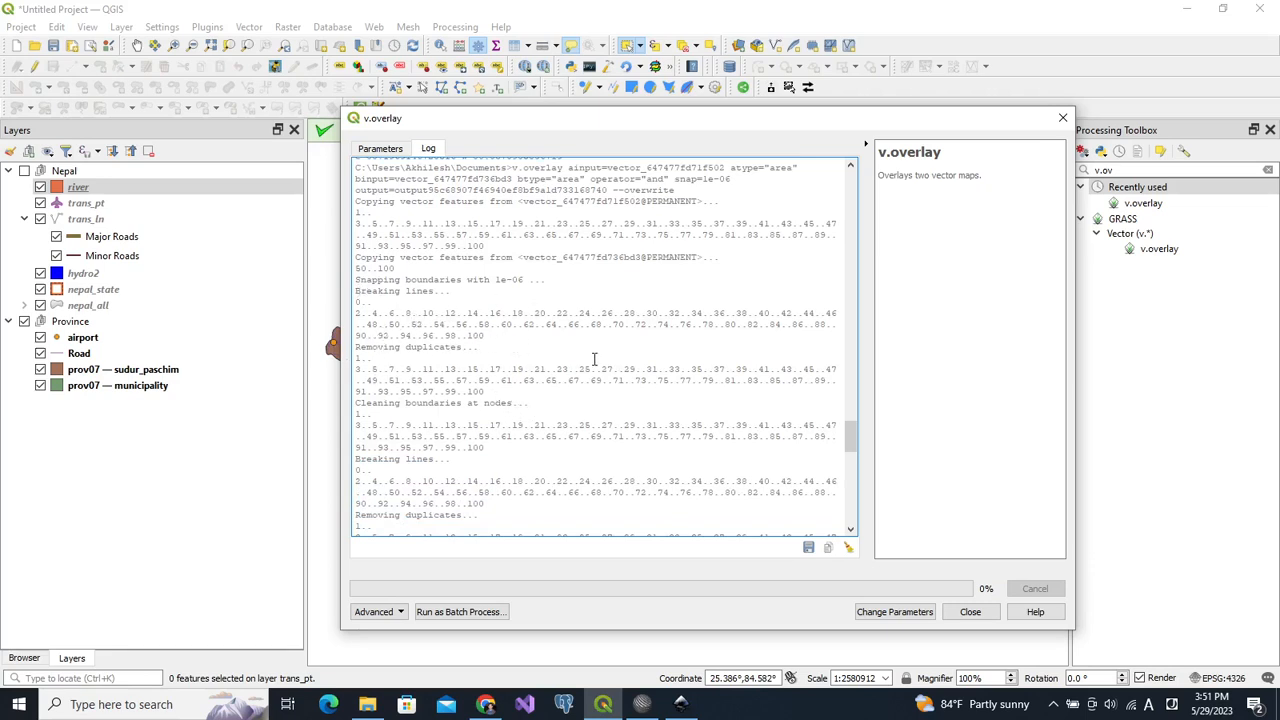
{"action": "left_click_drag", "start_coordinate": [851, 438], "coordinate": [848, 510]}
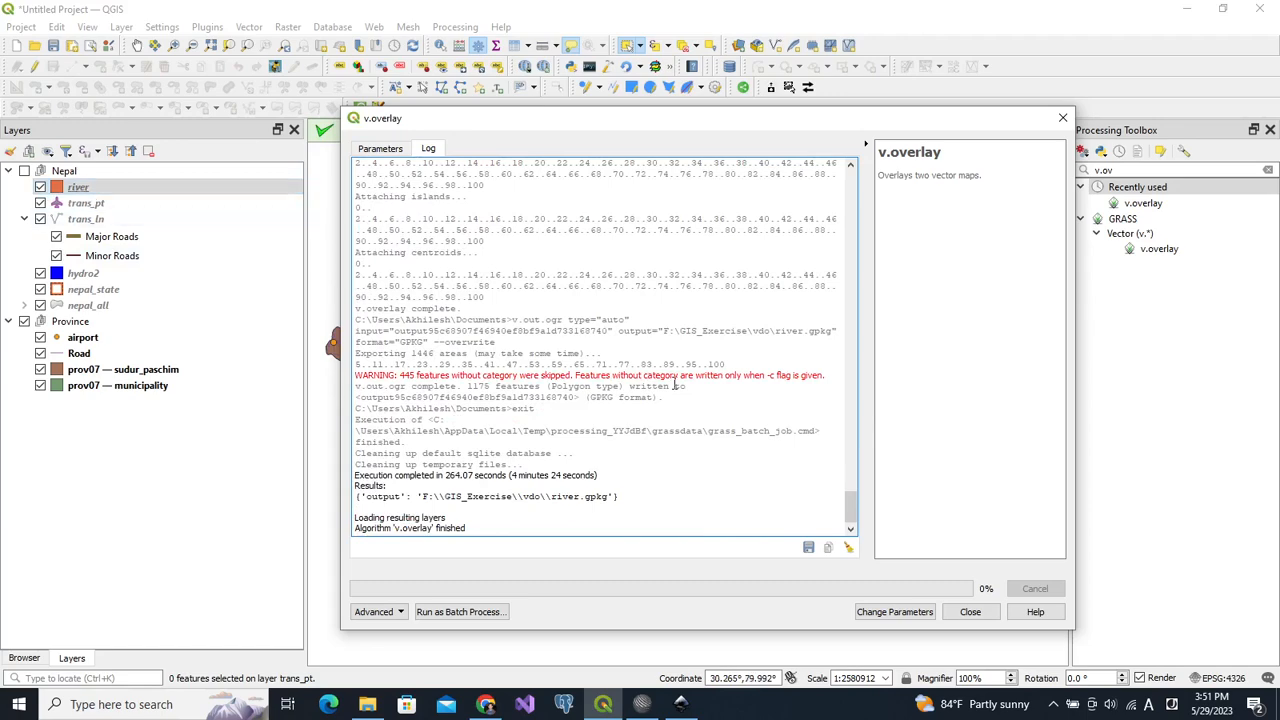
{"action": "left_click", "coordinate": [970, 610]}
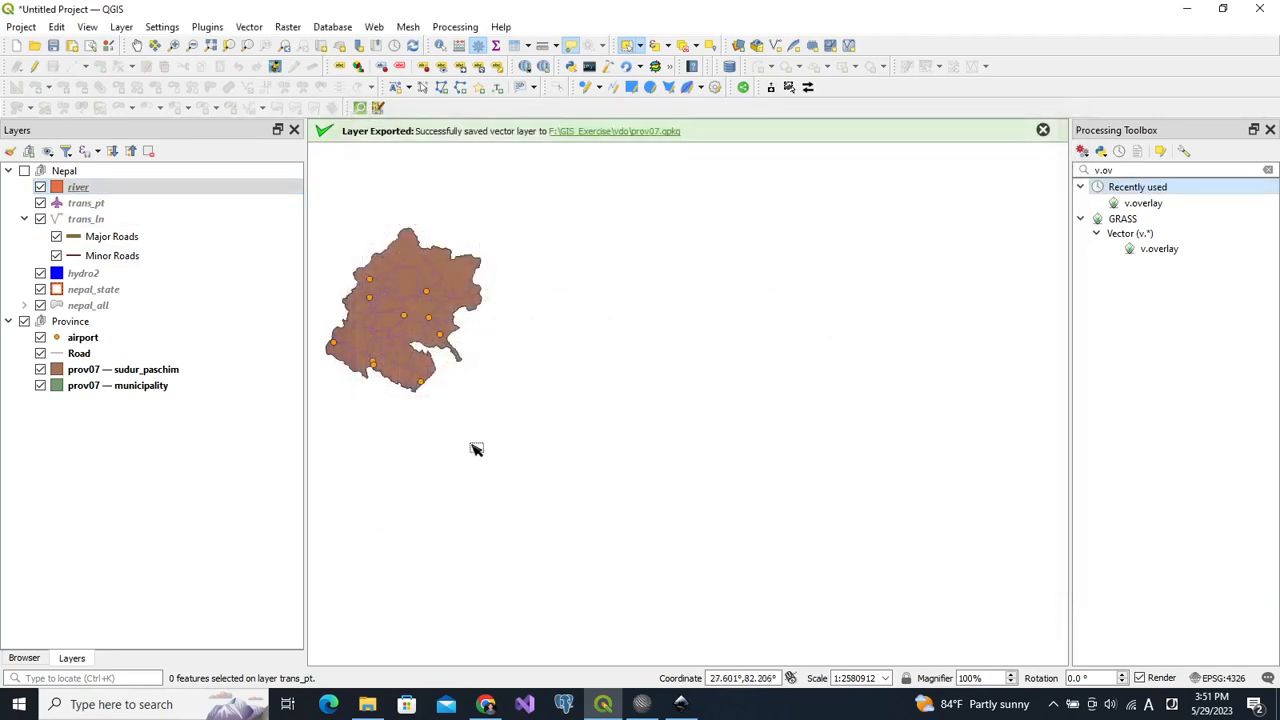
Move the river layer to the start of the Province group, zoom the map to it and dismiss the export message
{"action": "left_click_drag", "start_coordinate": [124, 190], "coordinate": [126, 341]}
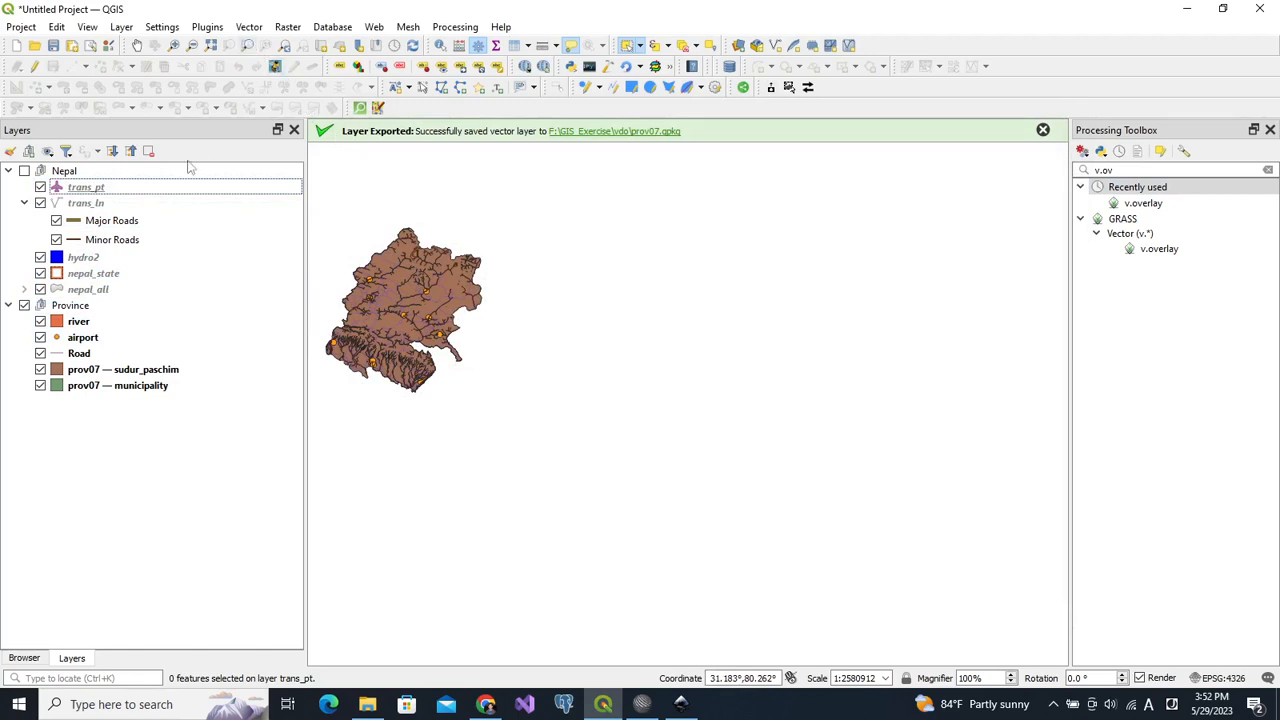
{"action": "left_click", "coordinate": [80, 306]}
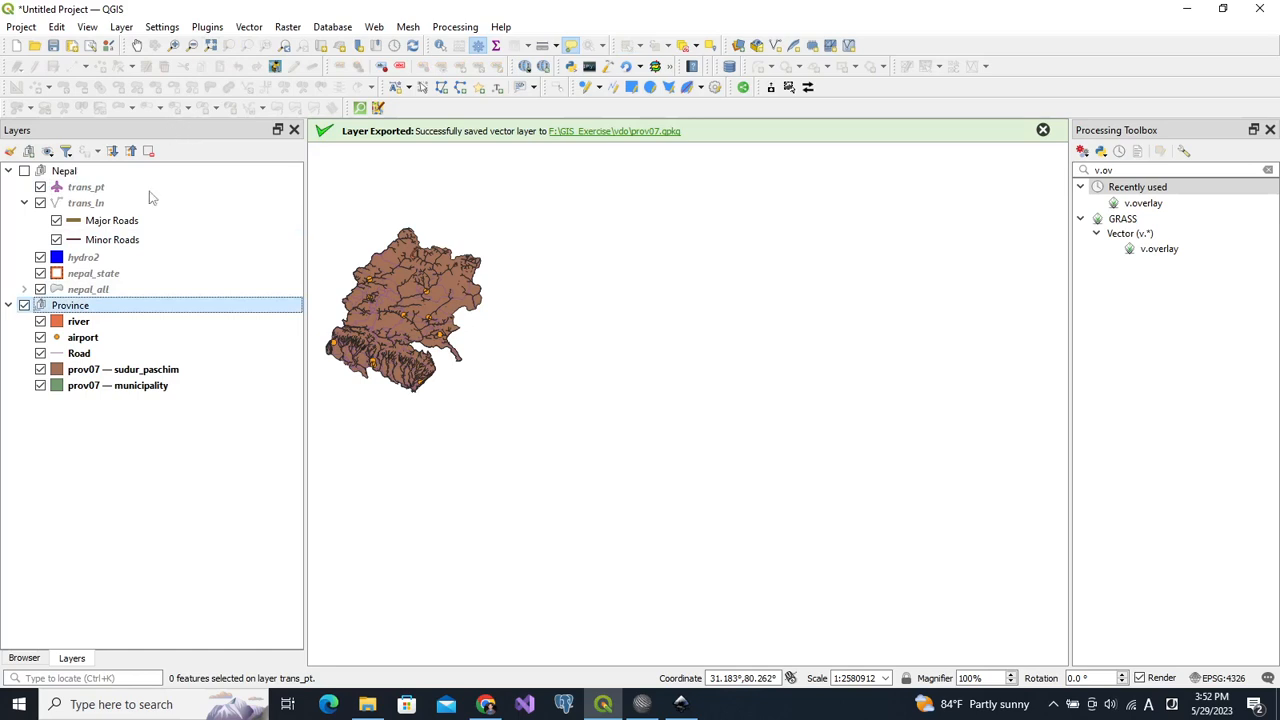
{"action": "left_click", "coordinate": [80, 323]}
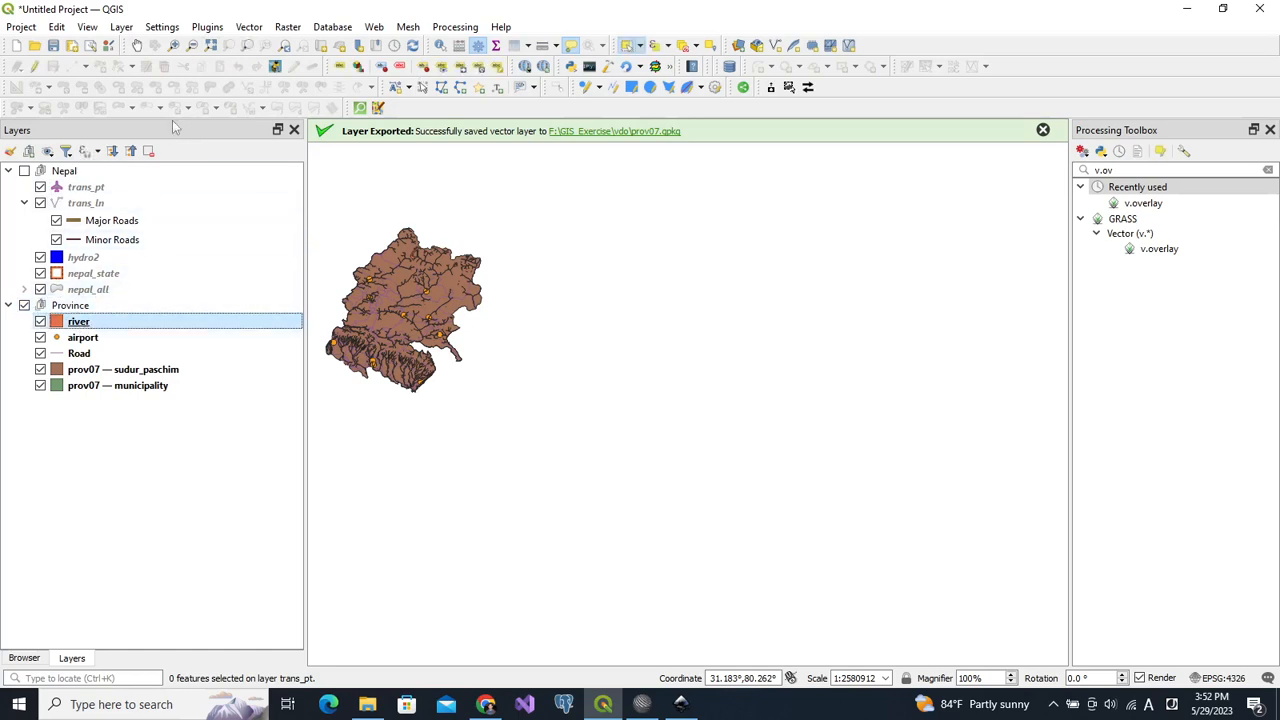
{"action": "left_click", "coordinate": [249, 46]}
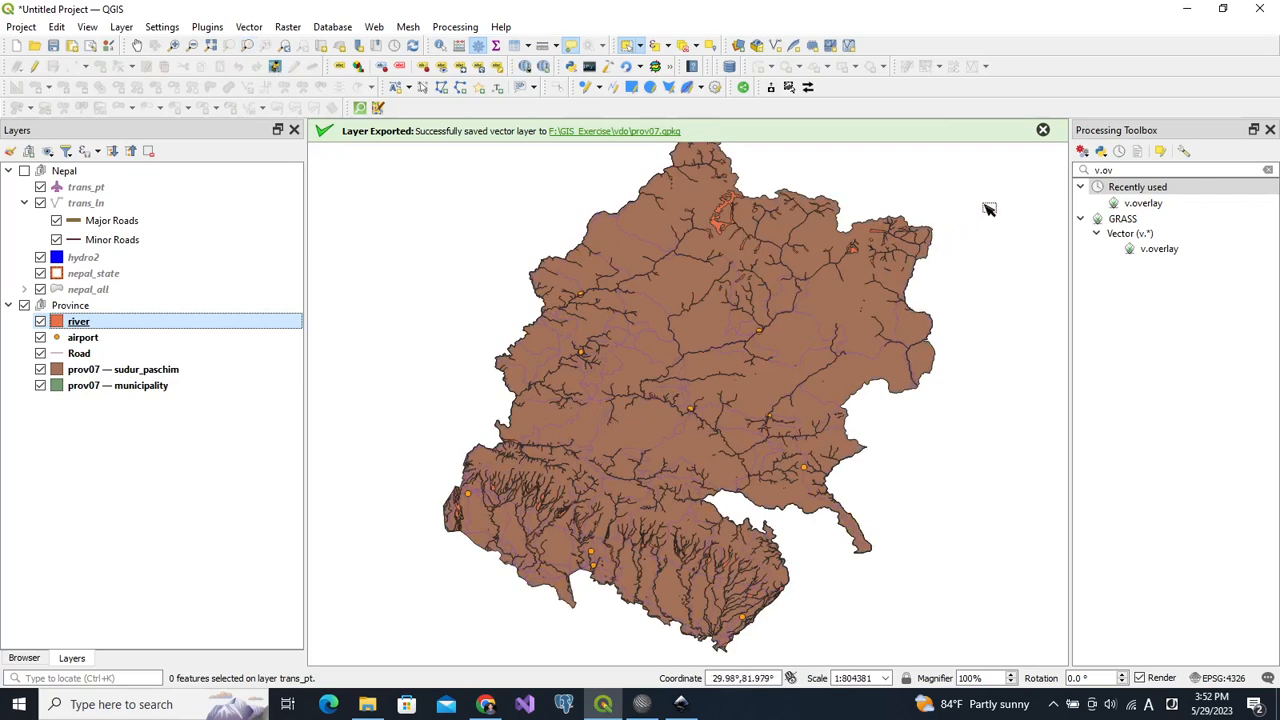
{"action": "left_click", "coordinate": [1043, 130]}
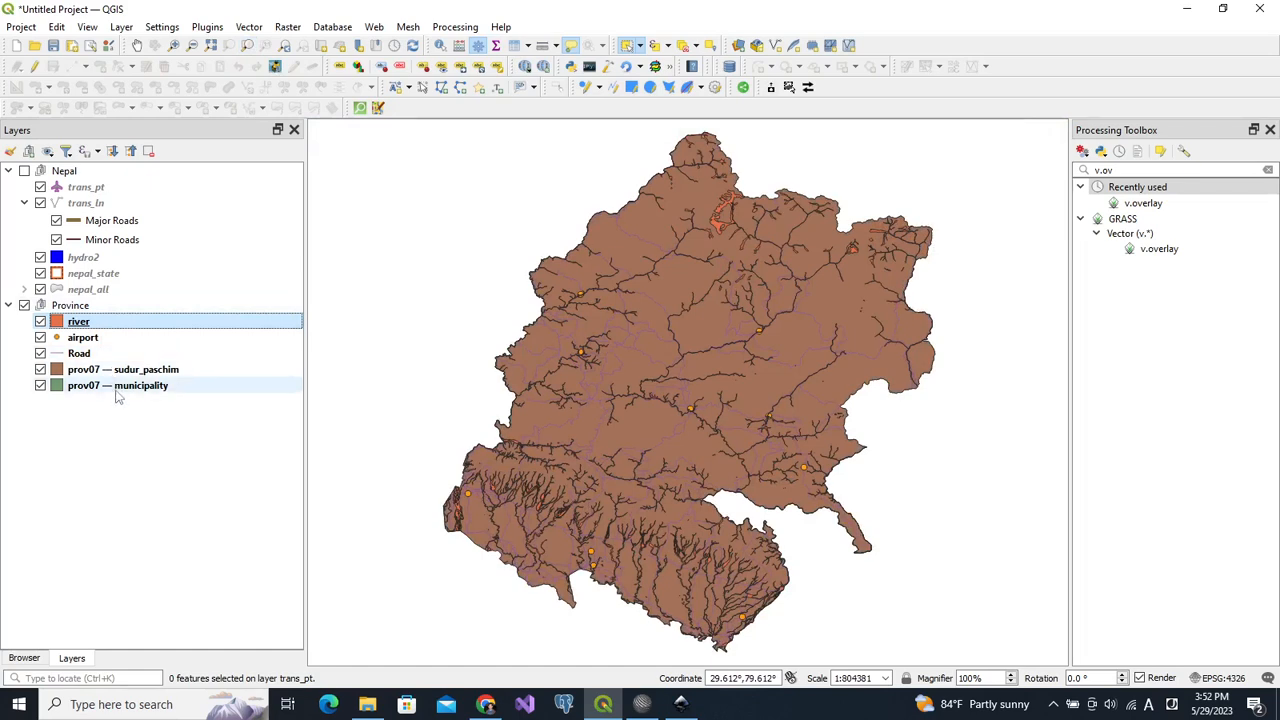
{"action": "mouse_move", "coordinate": [96, 393]}
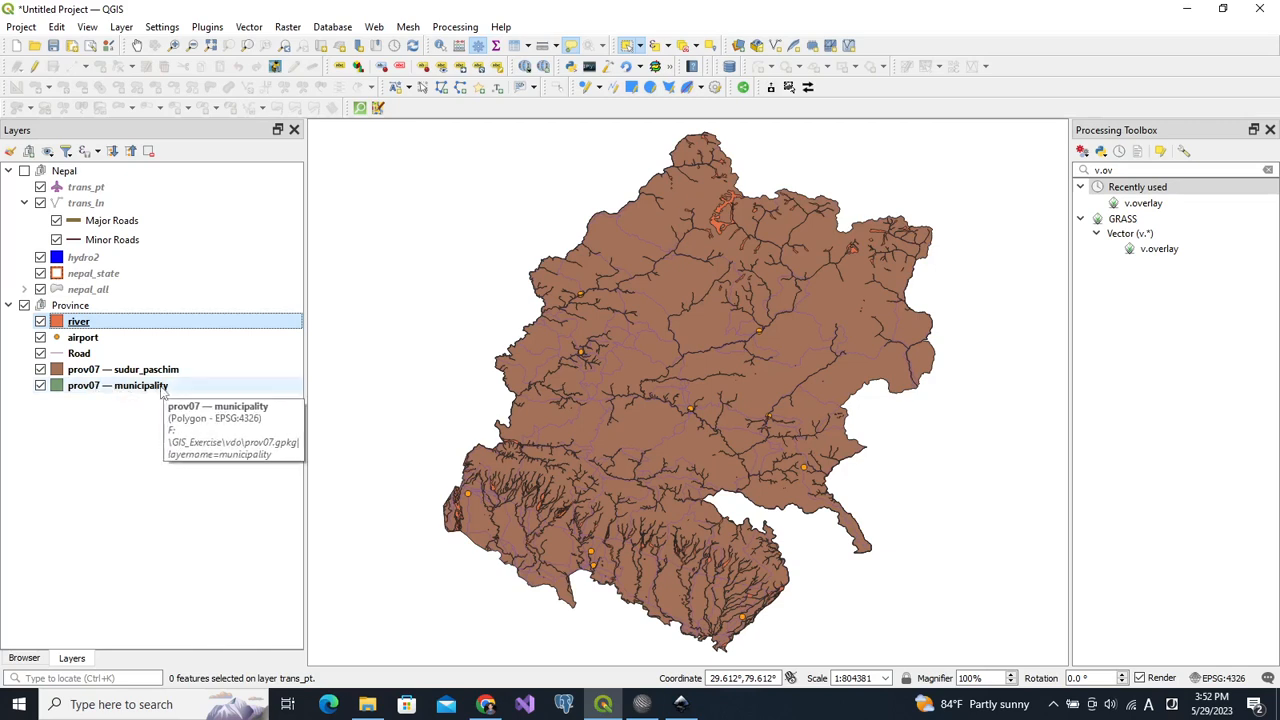
{"action": "left_click", "coordinate": [249, 27]}
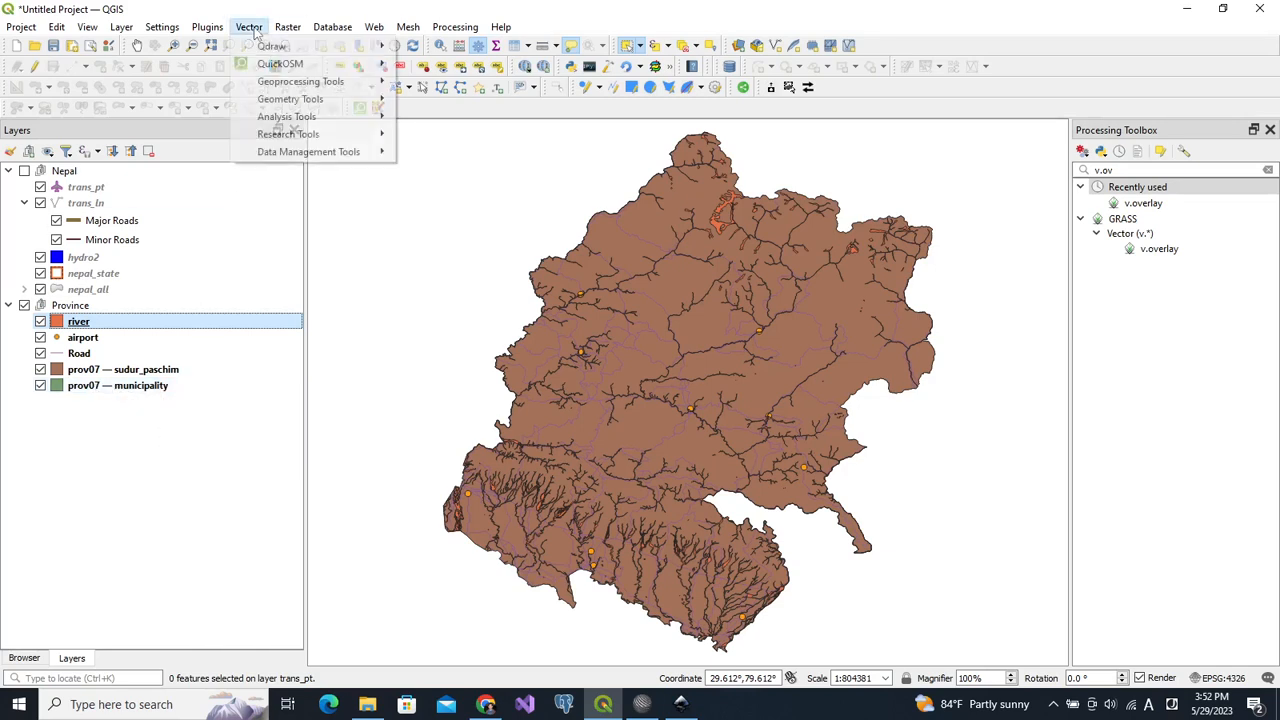
{"action": "mouse_move", "coordinate": [283, 88]}
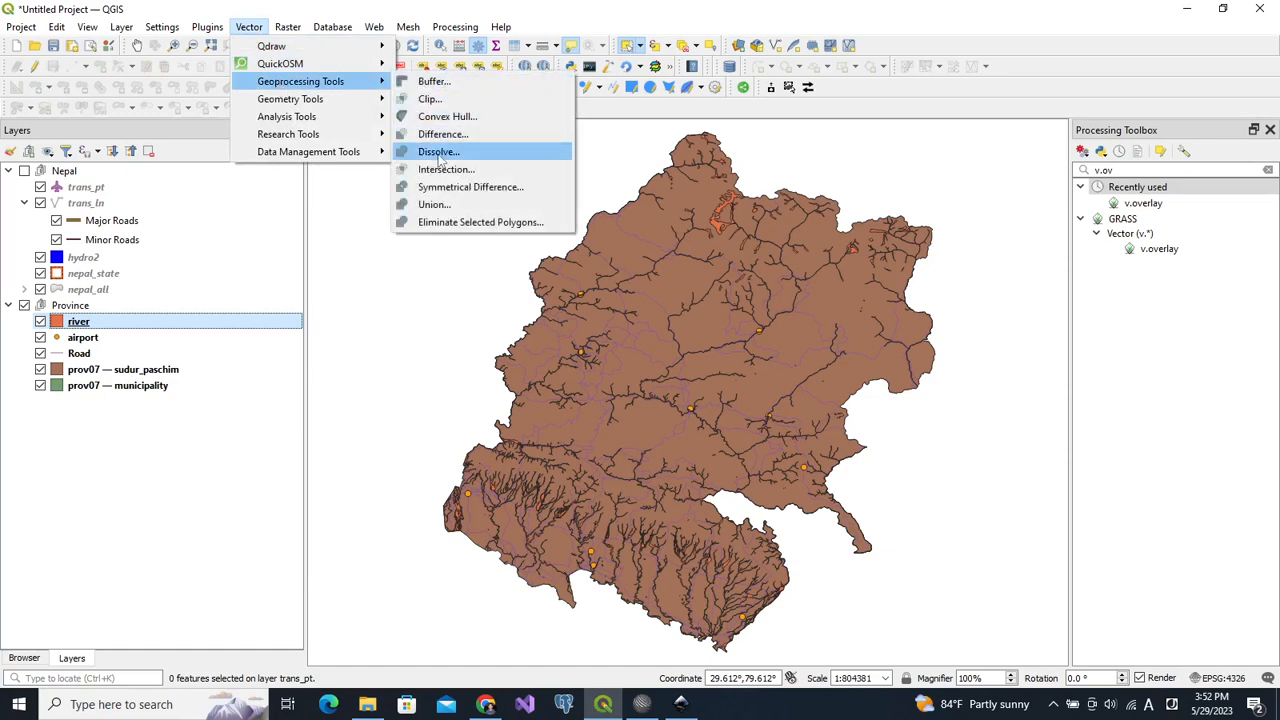
{"action": "left_click", "coordinate": [370, 10]}
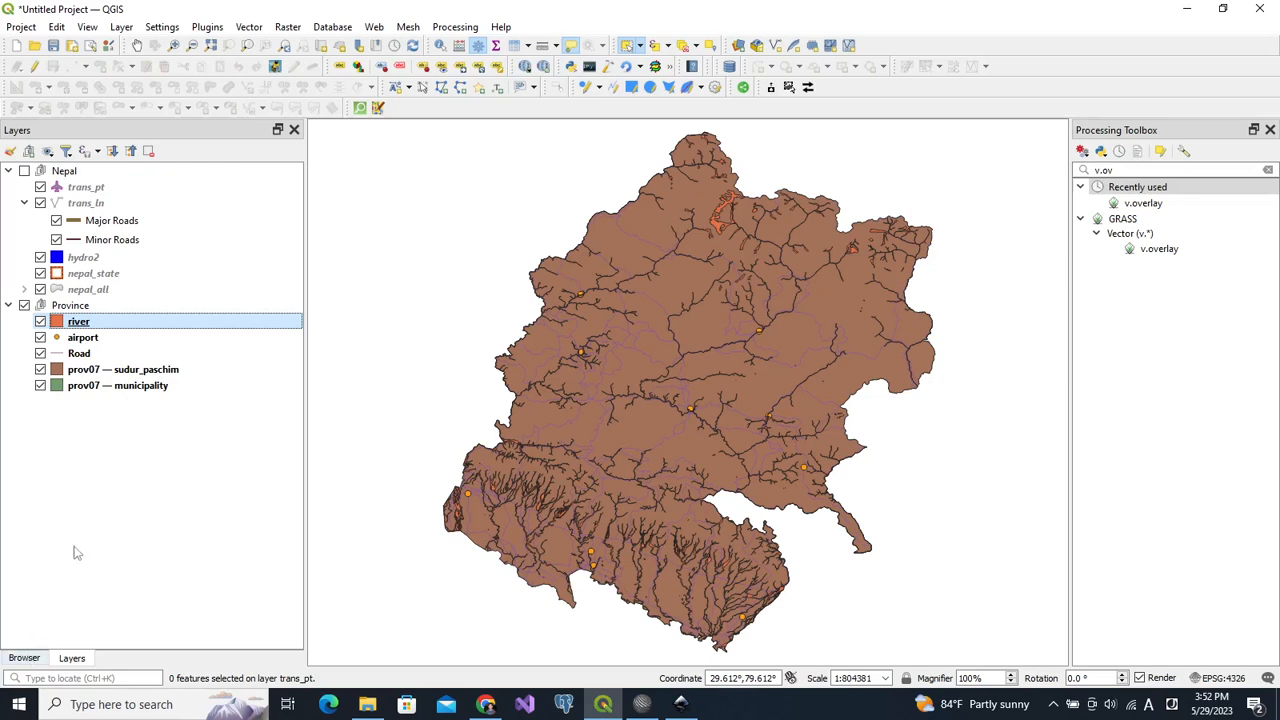
Examine the prov07 — municipality attribute table sorted by district, and close it
{"action": "left_click", "coordinate": [145, 388]}
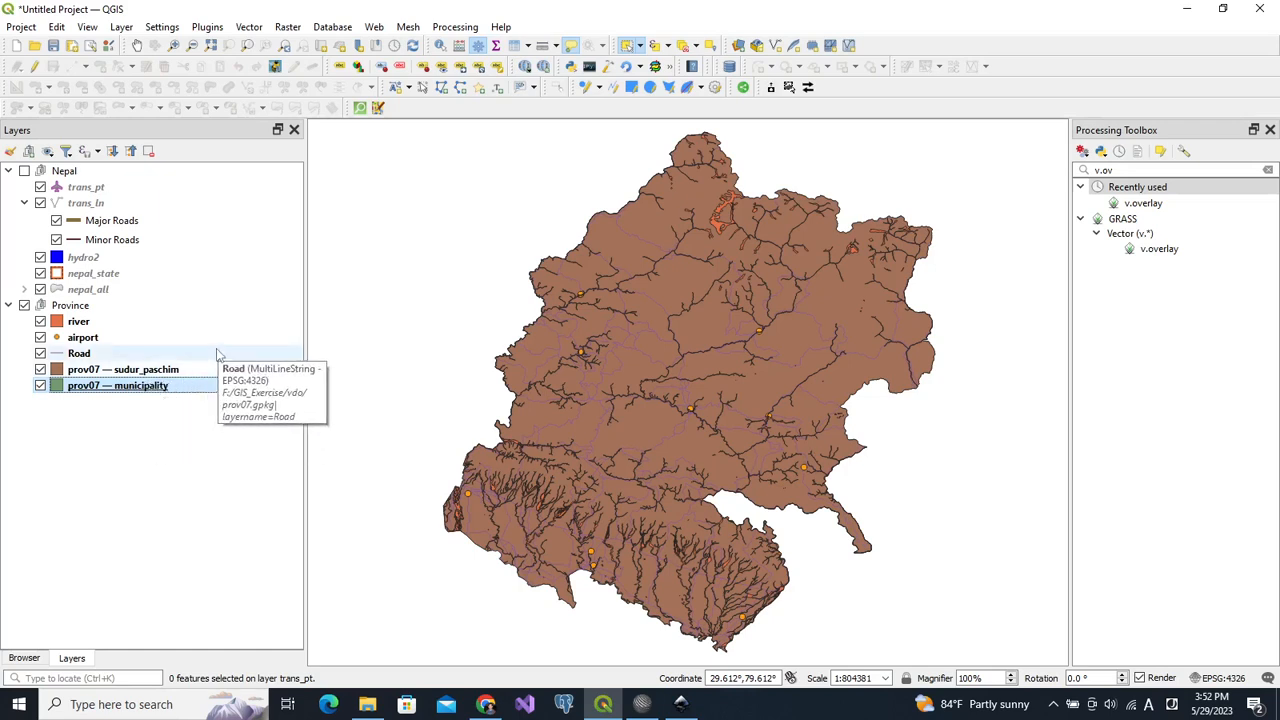
{"action": "left_click", "coordinate": [516, 46]}
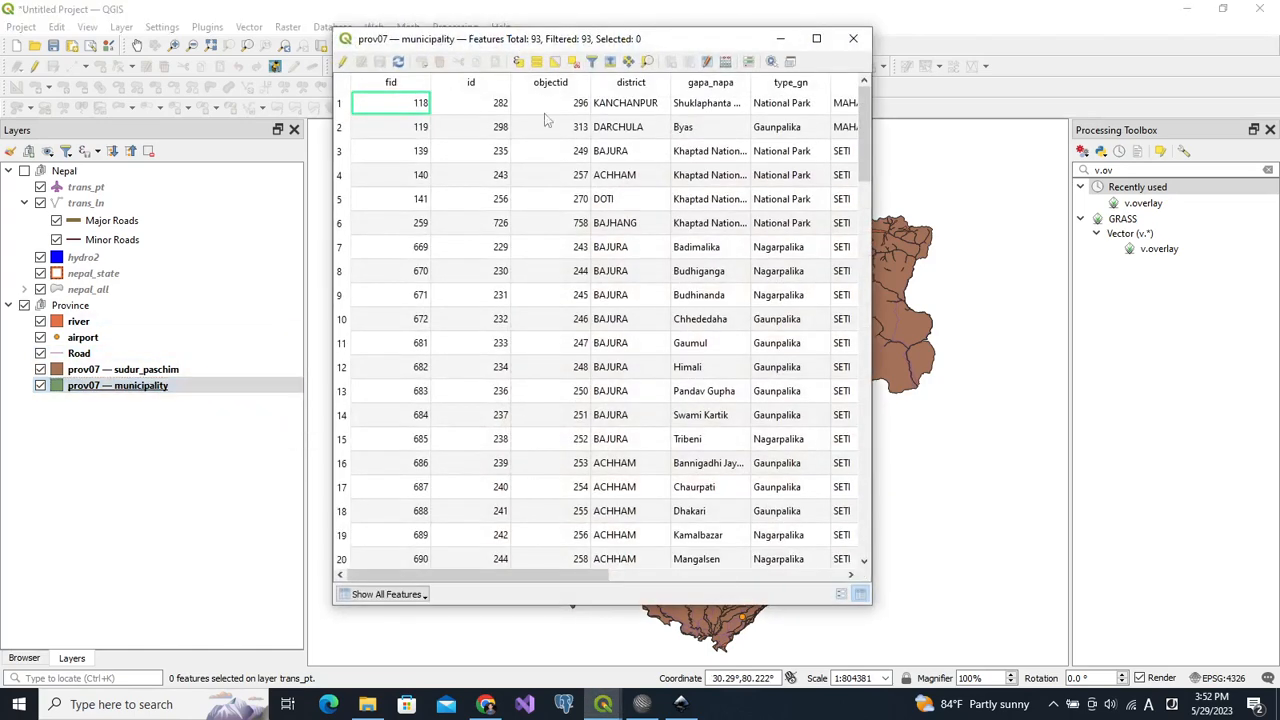
{"action": "left_click_drag", "start_coordinate": [873, 337], "coordinate": [1213, 330]}
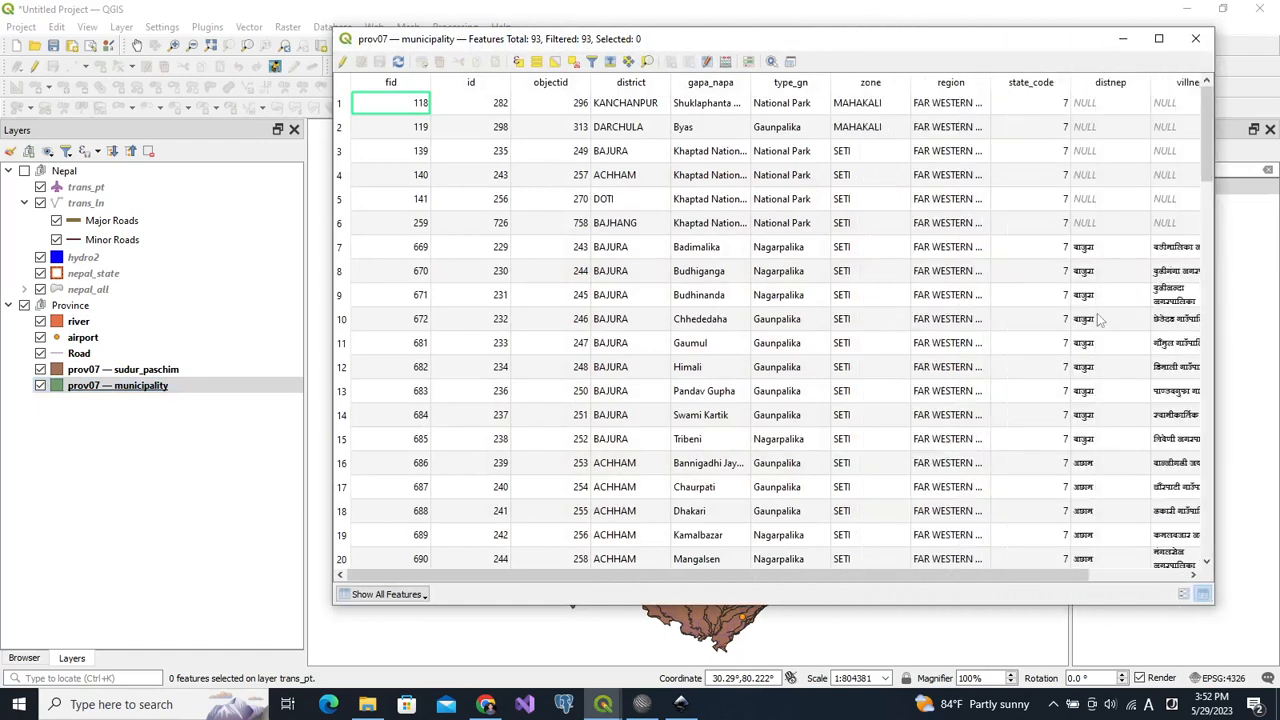
{"action": "left_click", "coordinate": [630, 83]}
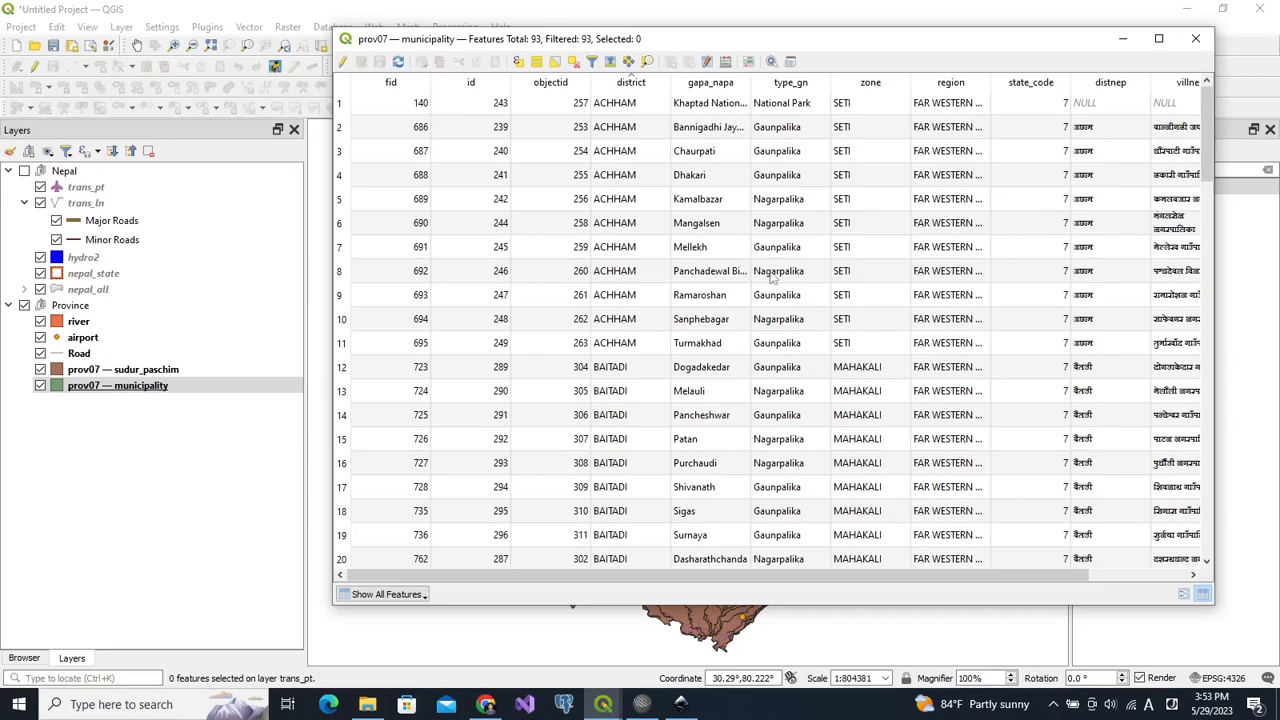
{"action": "left_click", "coordinate": [1195, 38]}
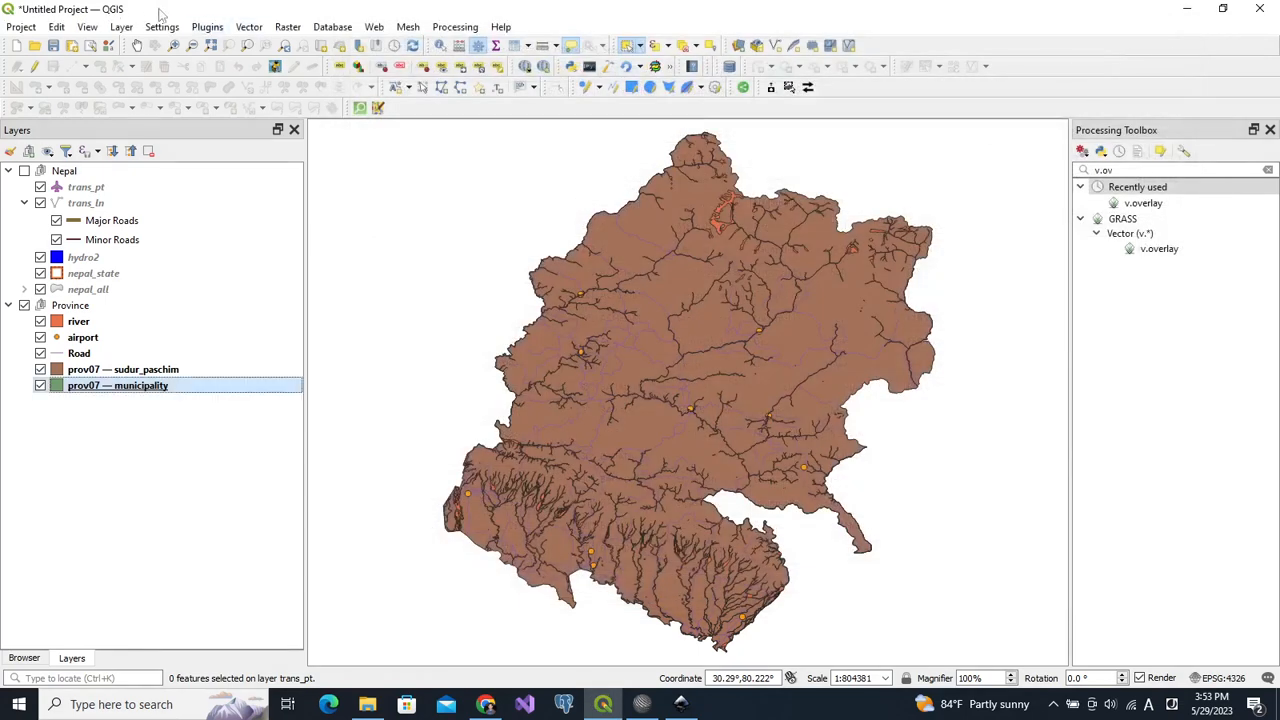
Set up a Dissolve of the prov07 — municipality layer using district as the dissolve field
{"action": "left_click", "coordinate": [249, 27]}
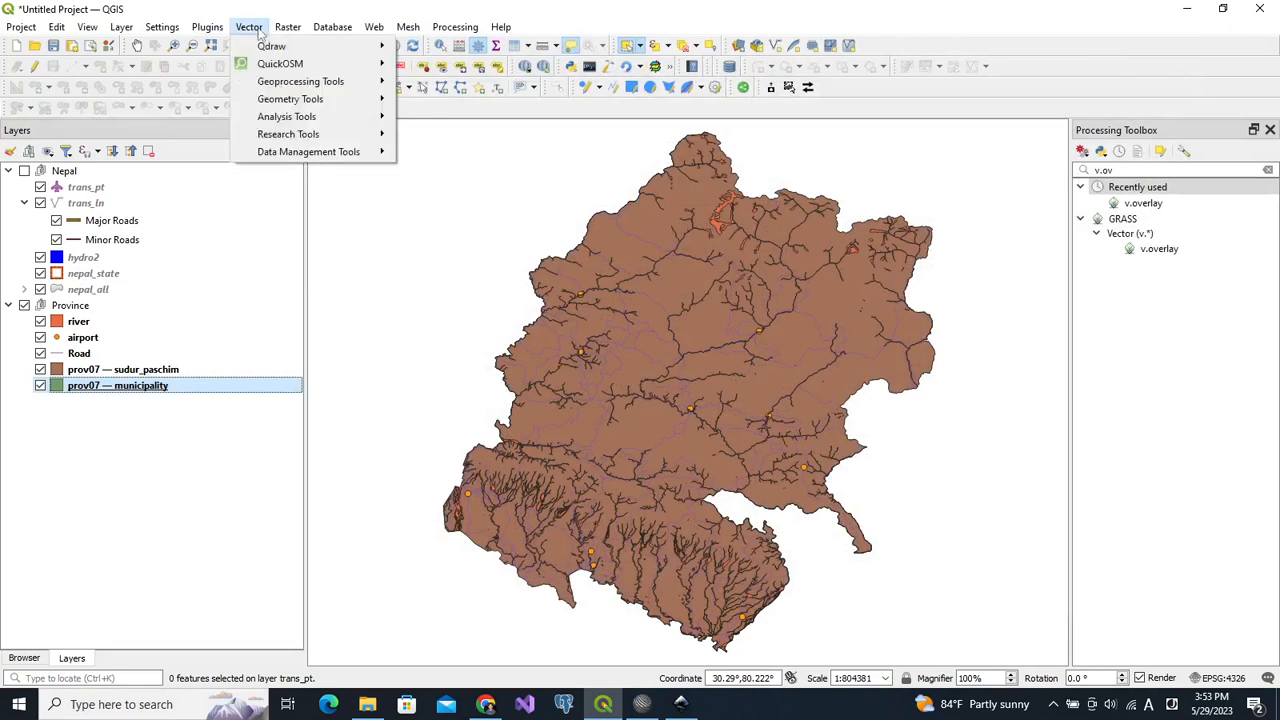
{"action": "mouse_move", "coordinate": [308, 81]}
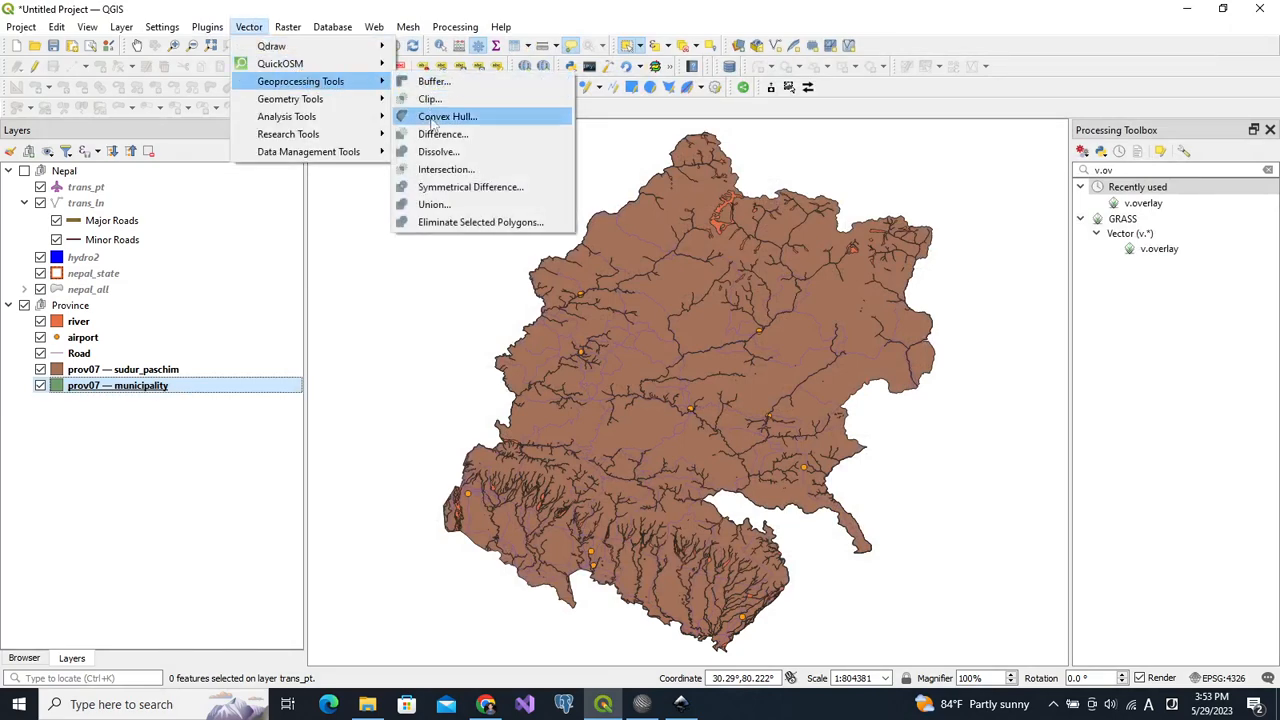
{"action": "left_click", "coordinate": [440, 151]}
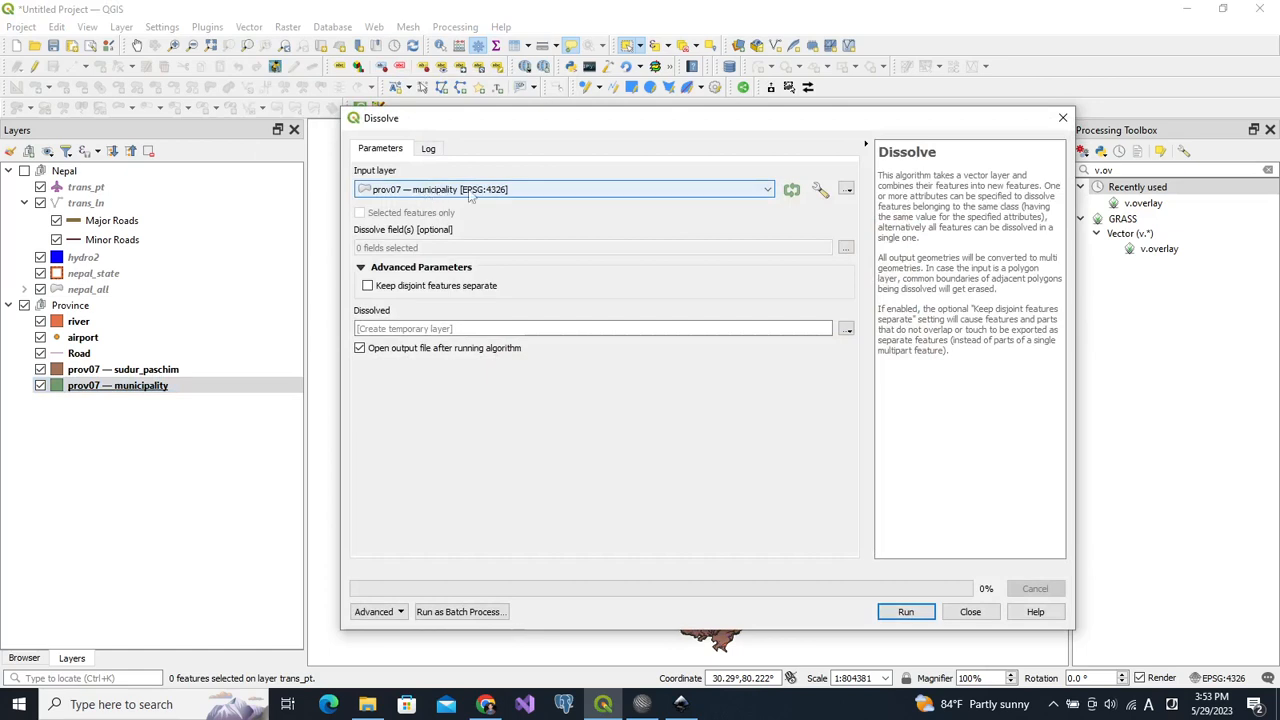
{"action": "left_click", "coordinate": [846, 247]}
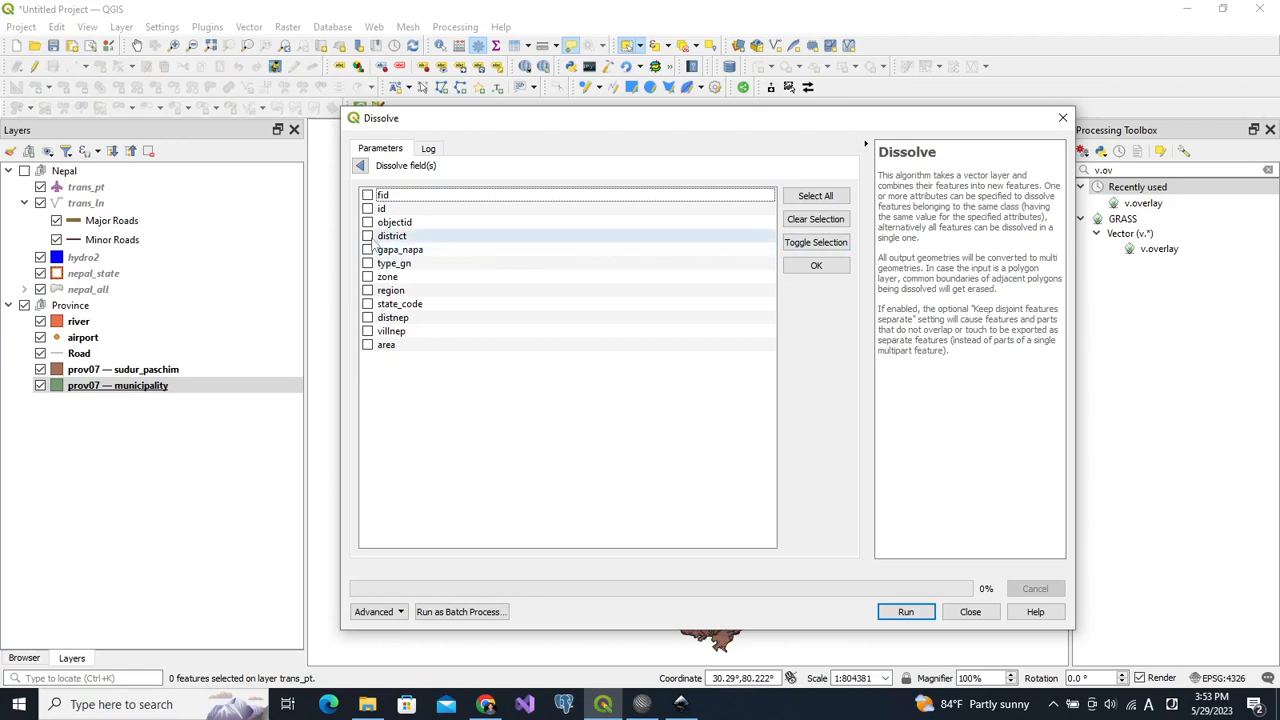
{"action": "left_click", "coordinate": [368, 237]}
{"action": "left_click", "coordinate": [361, 166]}
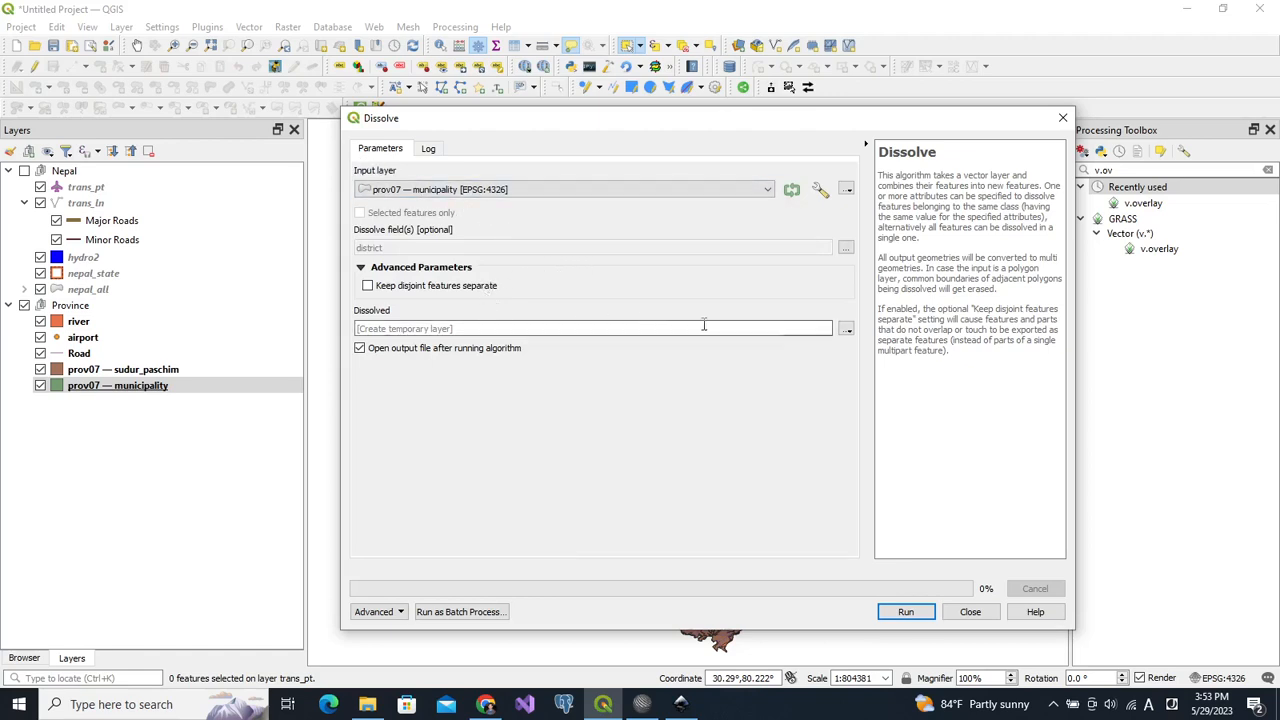
Run the dissolve with its output saved in prov07.gpkg as a layer named district, and close the tool
{"action": "left_click", "coordinate": [846, 329]}
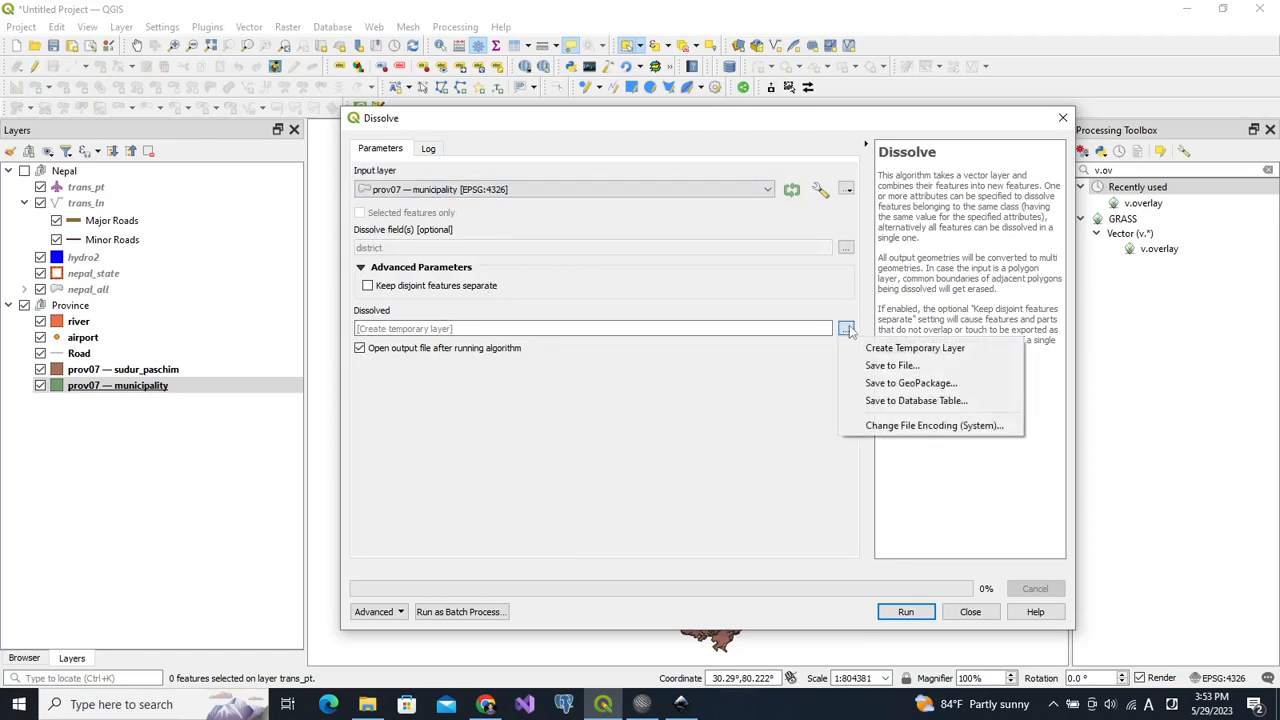
{"action": "left_click", "coordinate": [897, 385]}
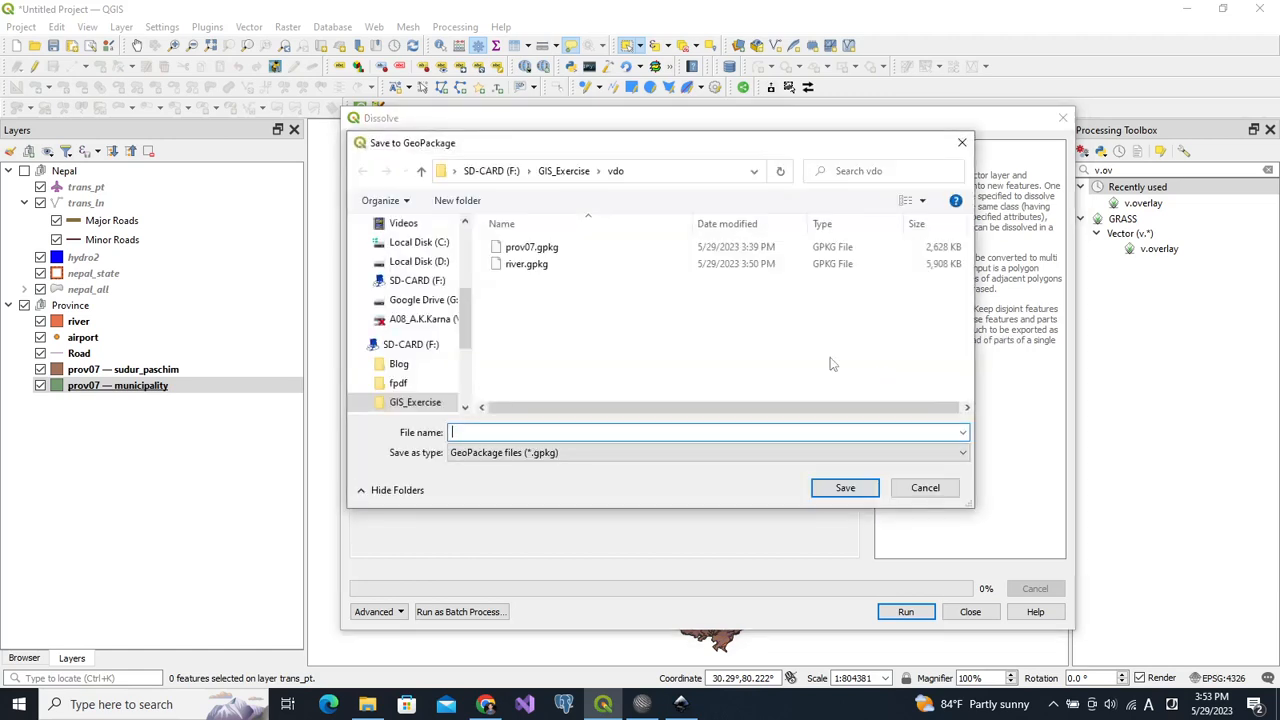
{"action": "left_click", "coordinate": [507, 250]}
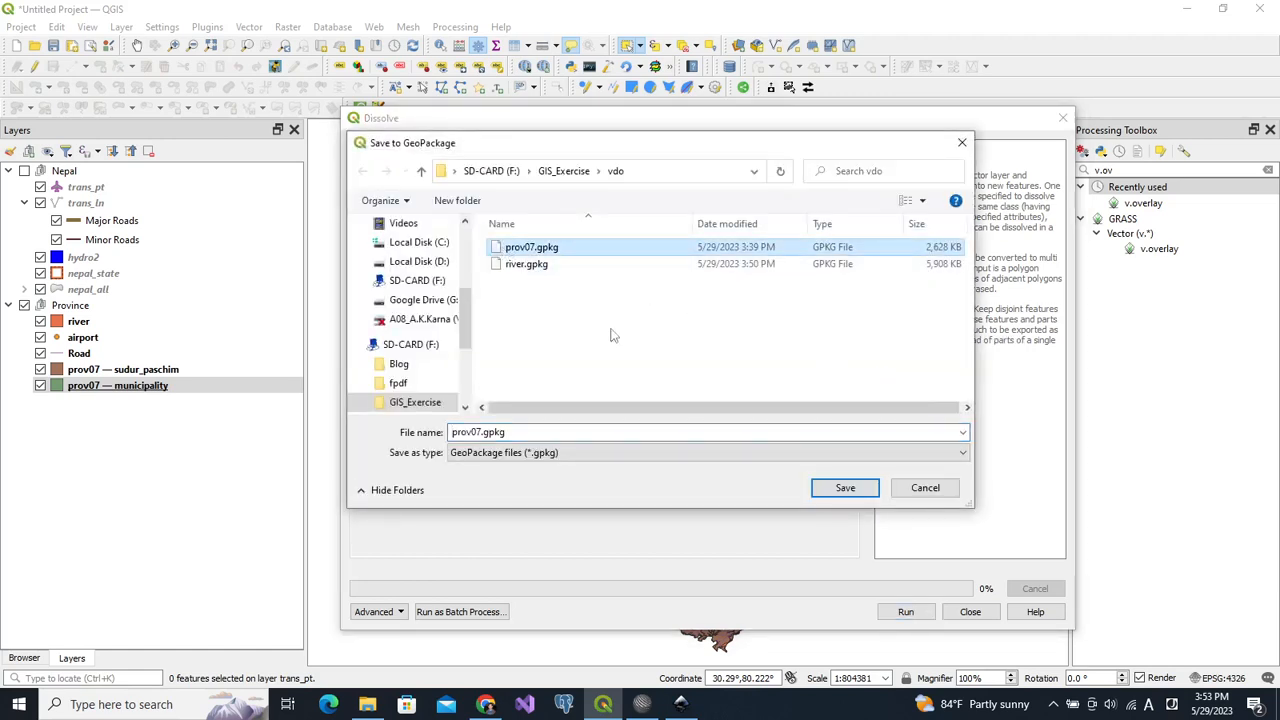
{"action": "left_click", "coordinate": [830, 490]}
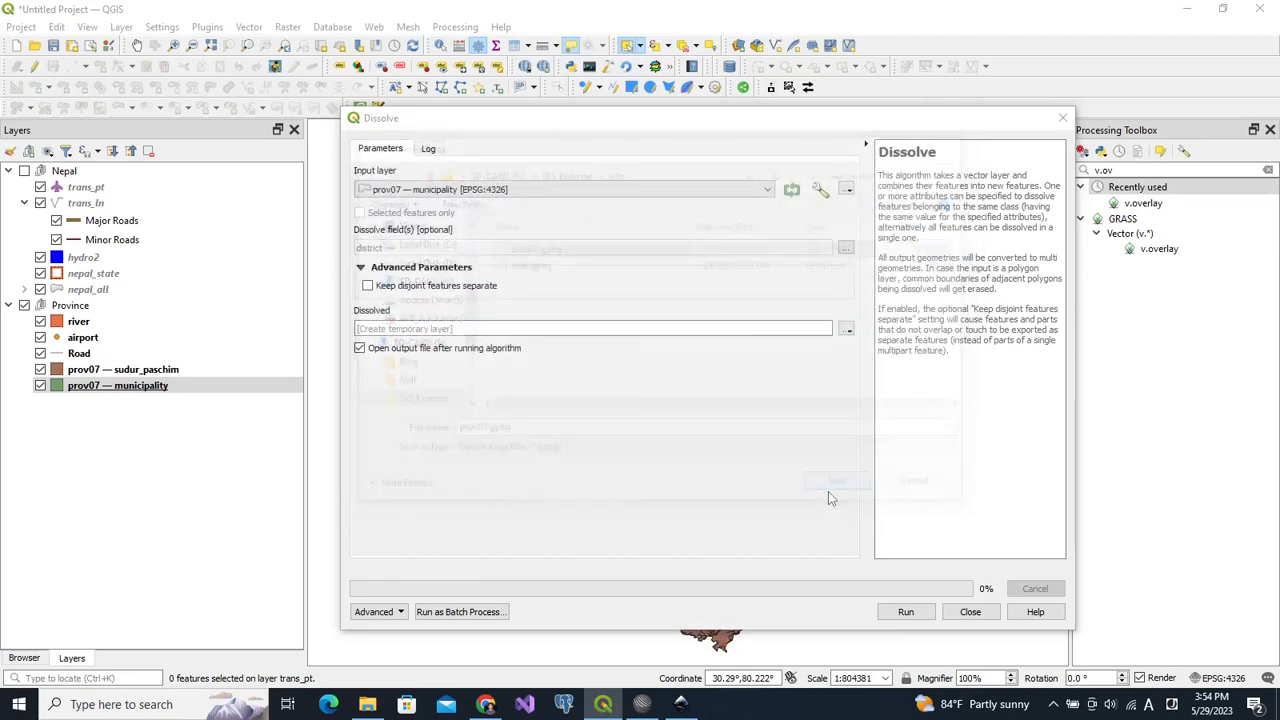
{"action": "type", "text": "distri"}
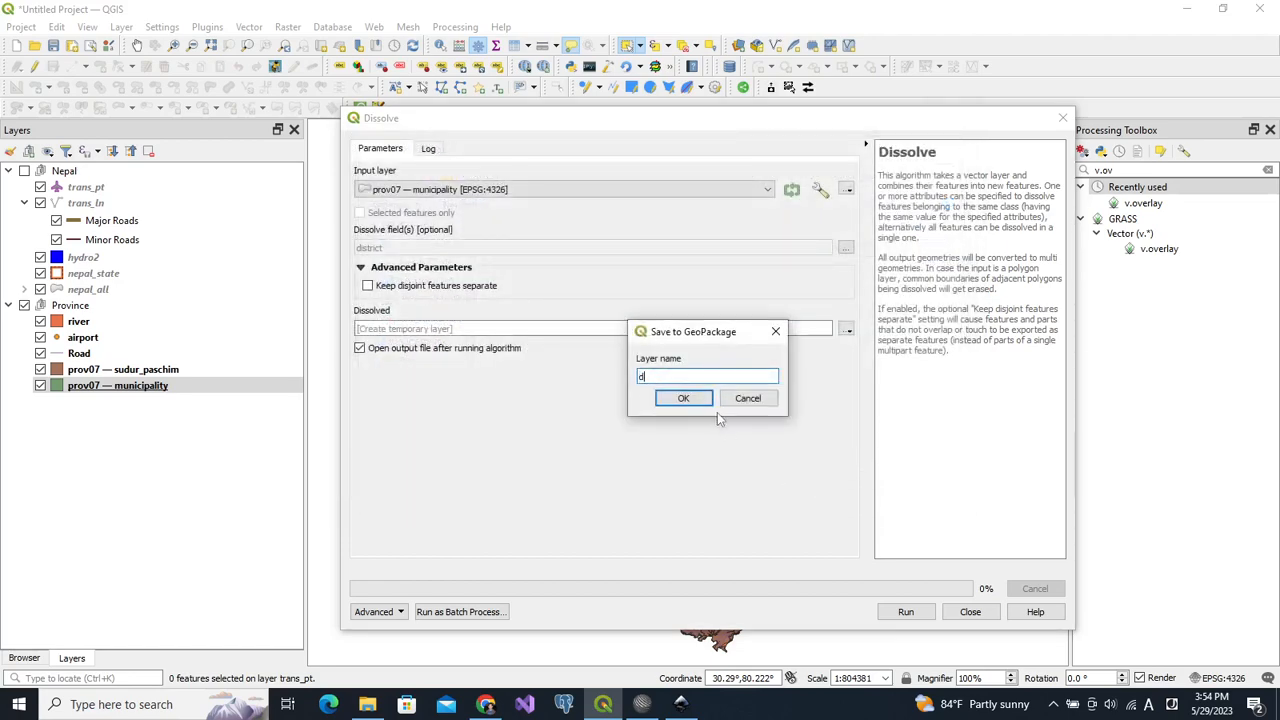
{"action": "type", "text": "ct"}
{"action": "key", "text": "Return"}
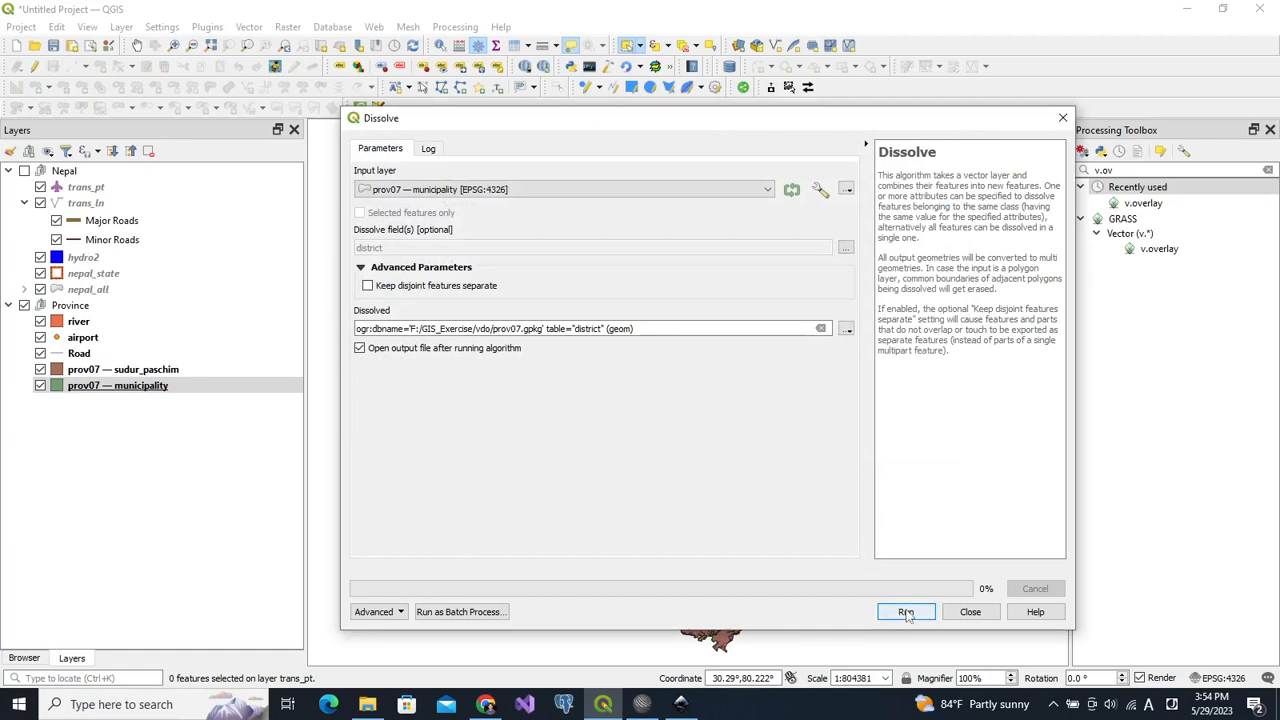
{"action": "left_click", "coordinate": [906, 612]}
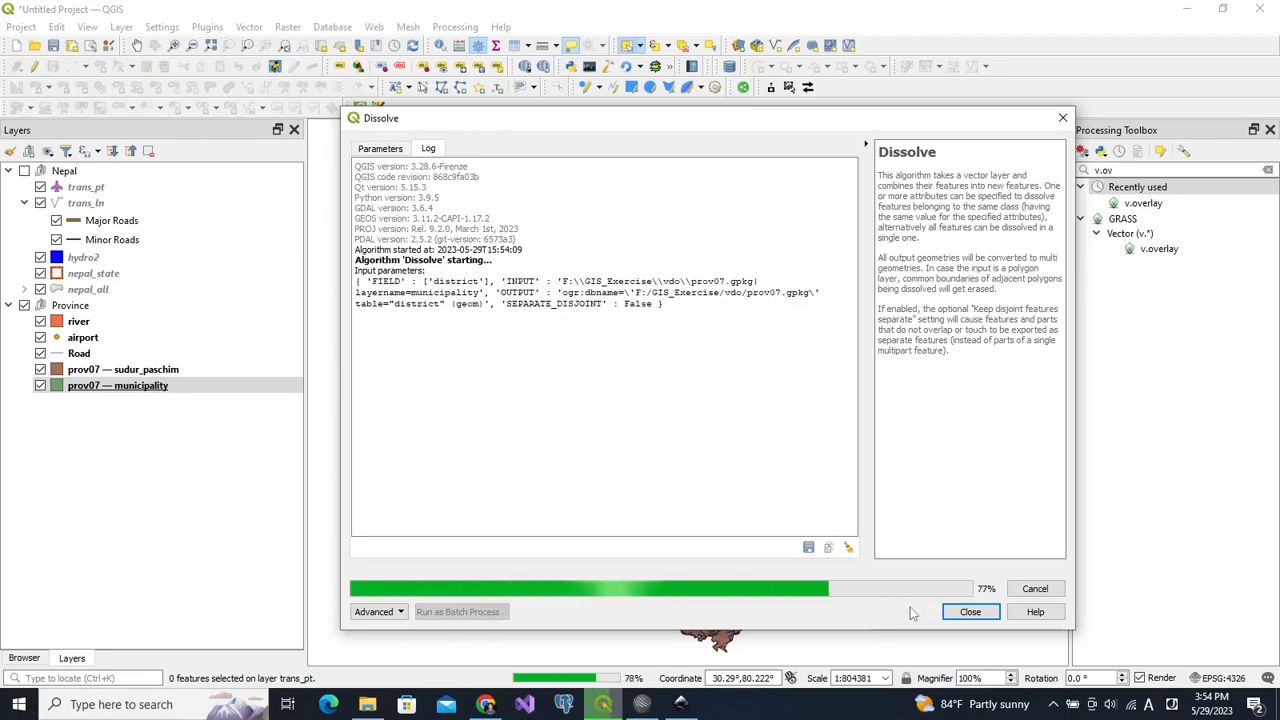
{"action": "left_click", "coordinate": [958, 613]}
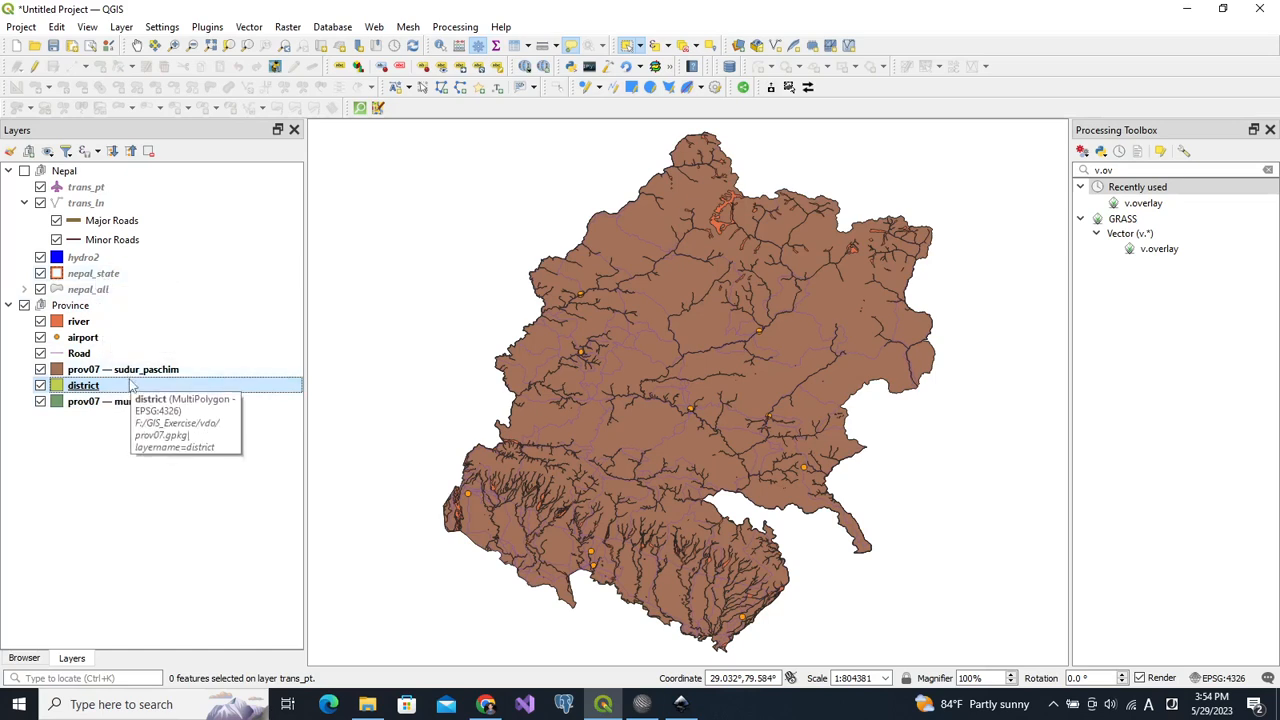
{"action": "left_click", "coordinate": [114, 283]}
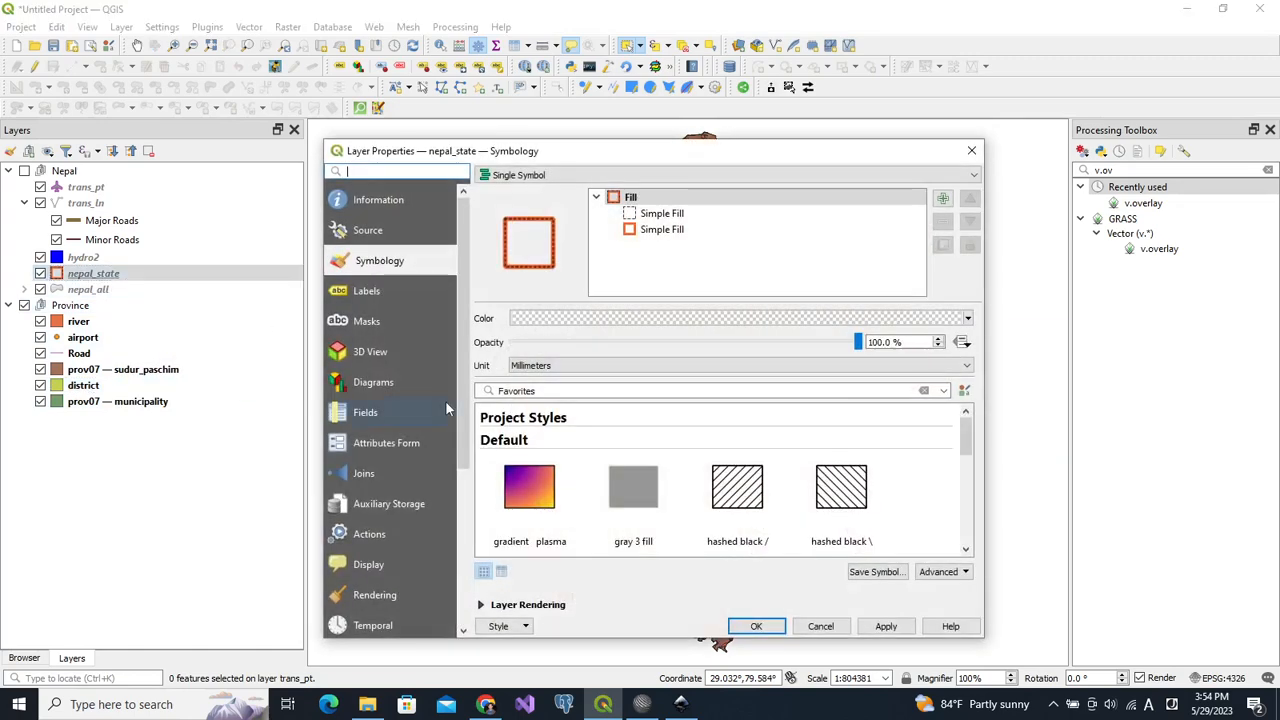
{"action": "left_click", "coordinate": [515, 626]}
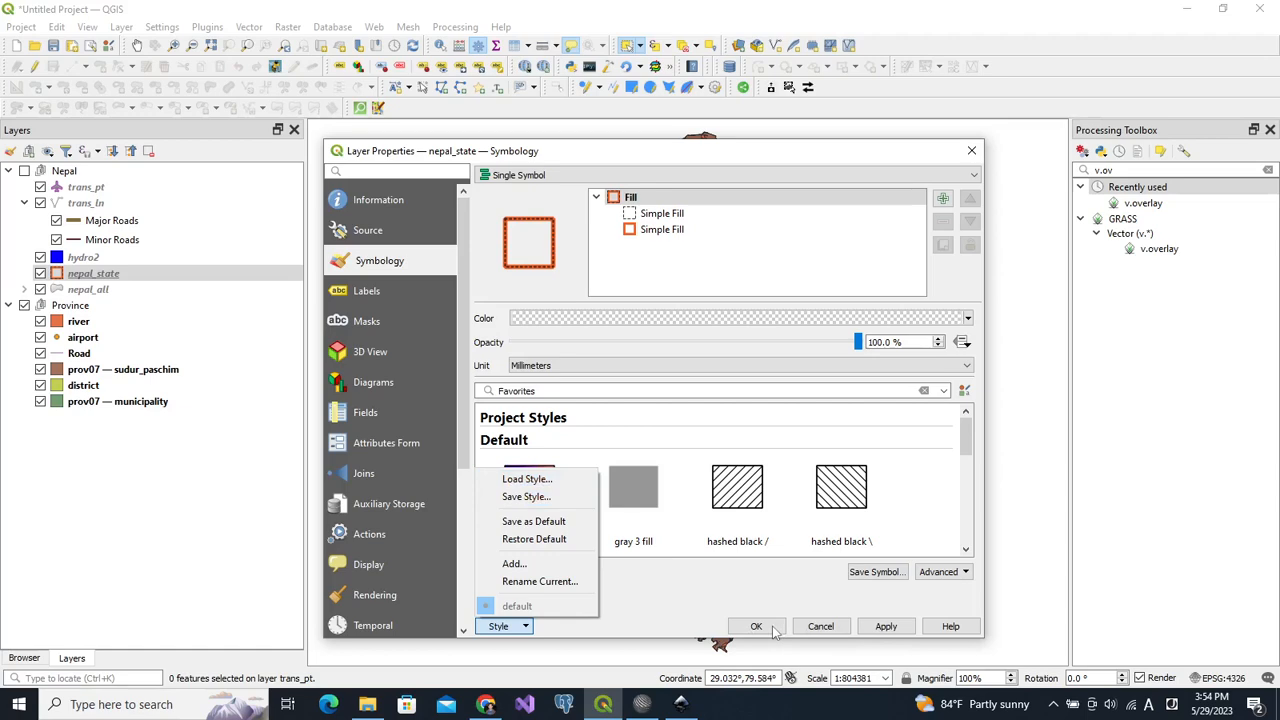
{"action": "left_click", "coordinate": [845, 628]}
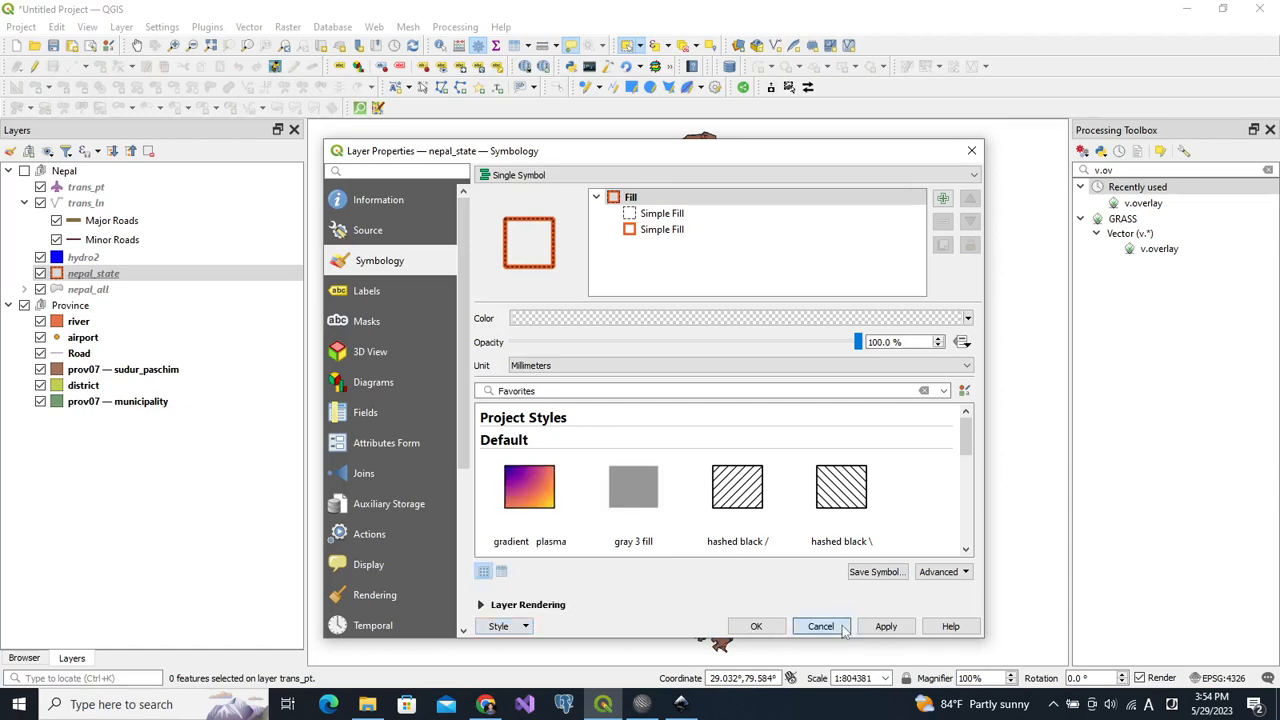
{"action": "left_click", "coordinate": [843, 628]}
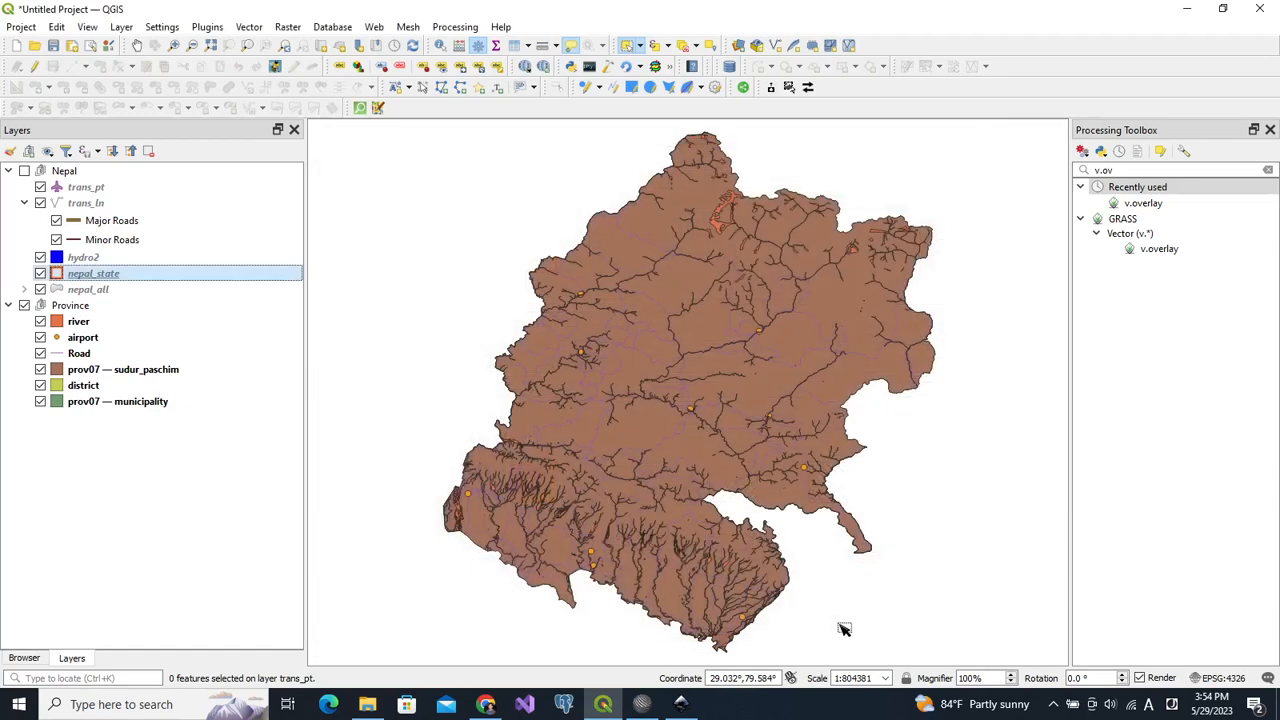
Copy all style categories from the nepal_state layer and paste them onto prov07 — sudur_paschim
{"action": "right_click", "coordinate": [130, 281]}
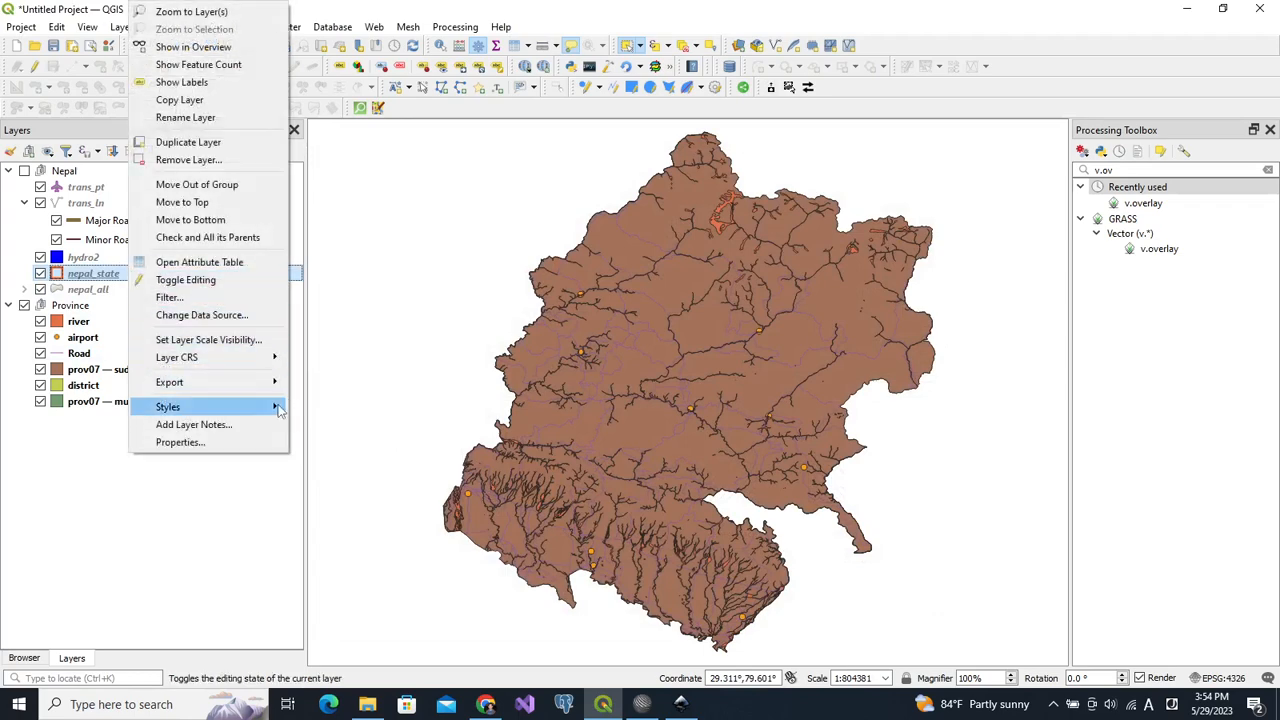
{"action": "mouse_move", "coordinate": [279, 410]}
{"action": "mouse_move", "coordinate": [418, 336]}
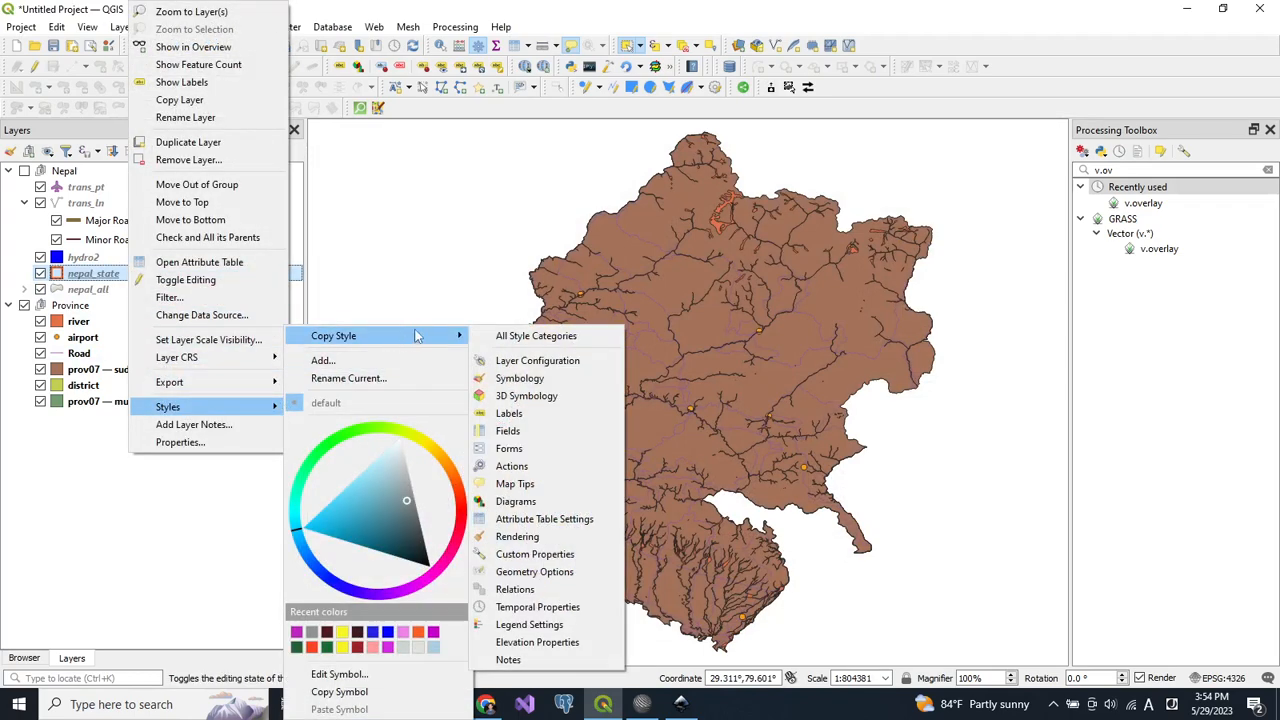
{"action": "left_click", "coordinate": [530, 340]}
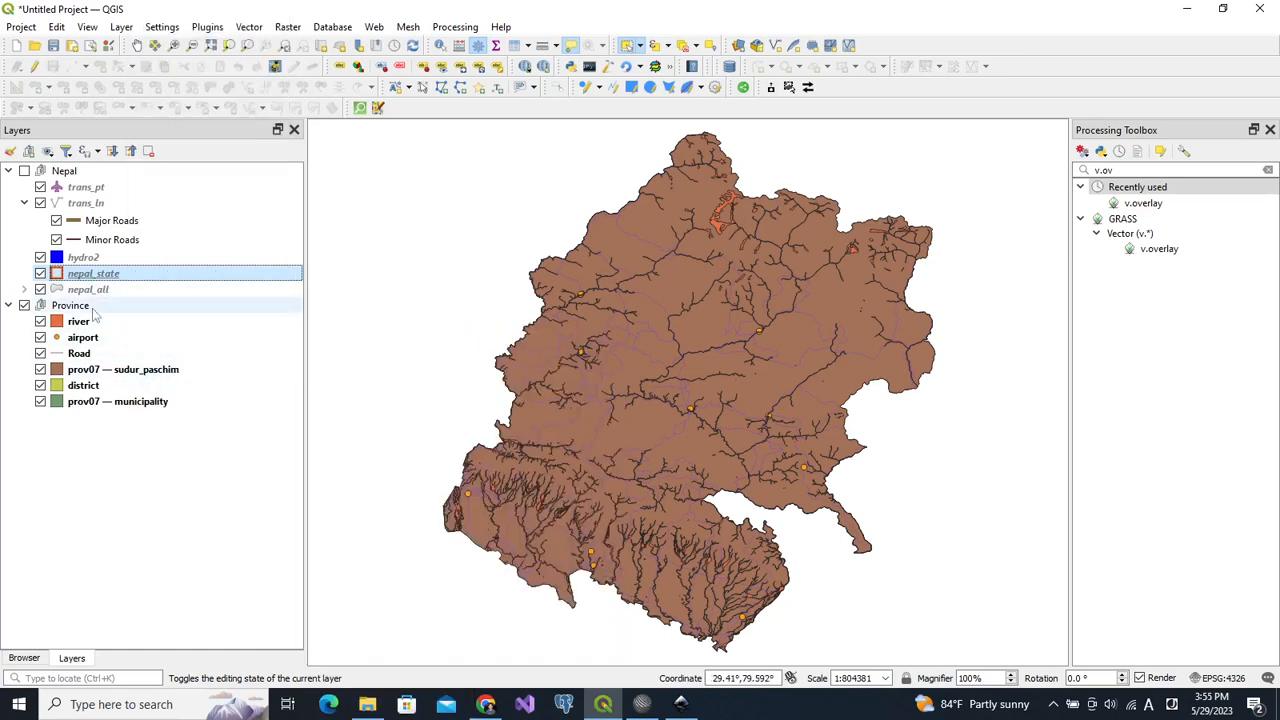
{"action": "left_click", "coordinate": [145, 372]}
{"action": "right_click", "coordinate": [145, 372]}
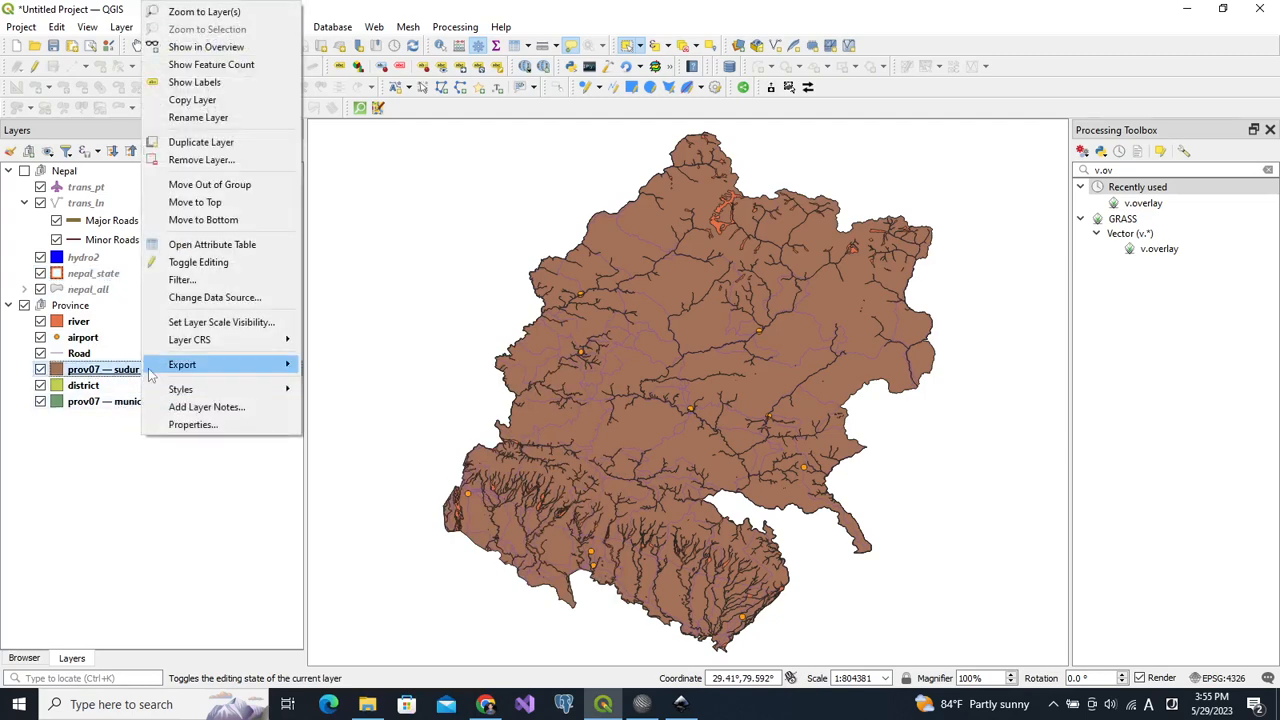
{"action": "mouse_move", "coordinate": [188, 368]}
{"action": "mouse_move", "coordinate": [206, 389]}
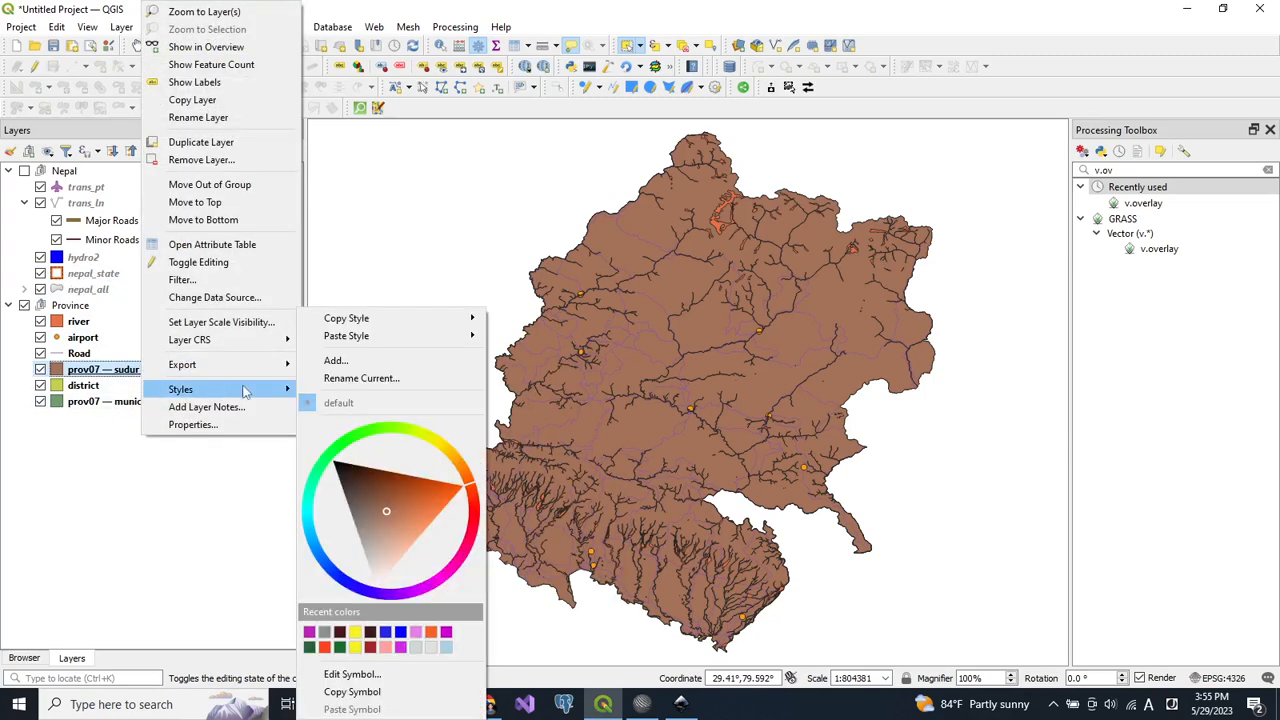
{"action": "mouse_move", "coordinate": [396, 336]}
{"action": "left_click", "coordinate": [512, 333]}
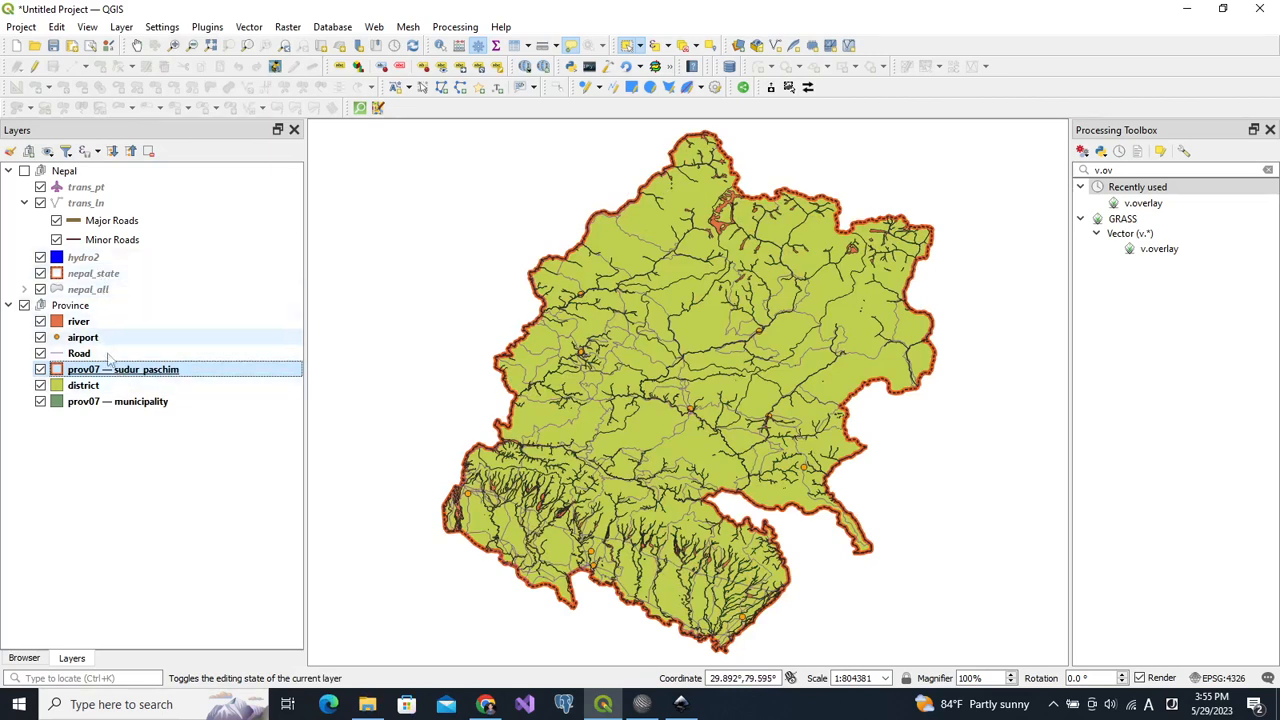
Copy all style categories from the nepal_all layer and paste them onto prov07 — municipality
{"action": "left_click", "coordinate": [98, 290]}
{"action": "right_click", "coordinate": [102, 294]}
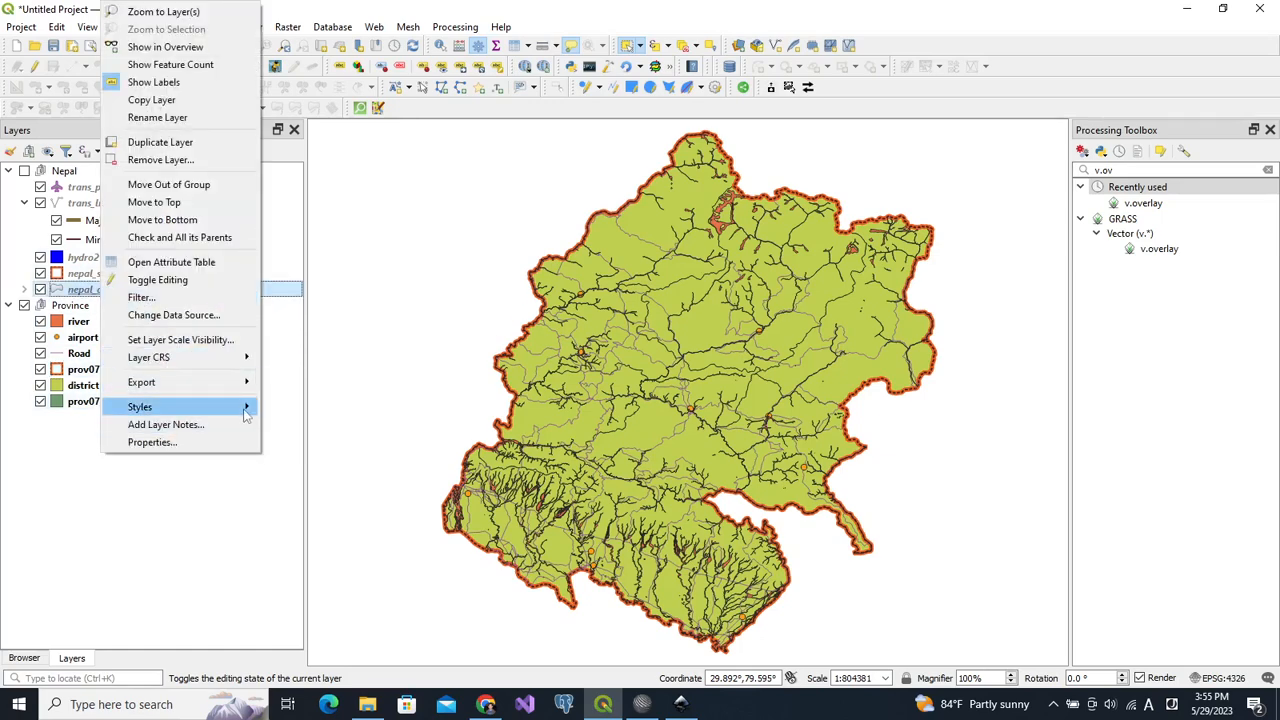
{"action": "mouse_move", "coordinate": [246, 407]}
{"action": "mouse_move", "coordinate": [340, 407]}
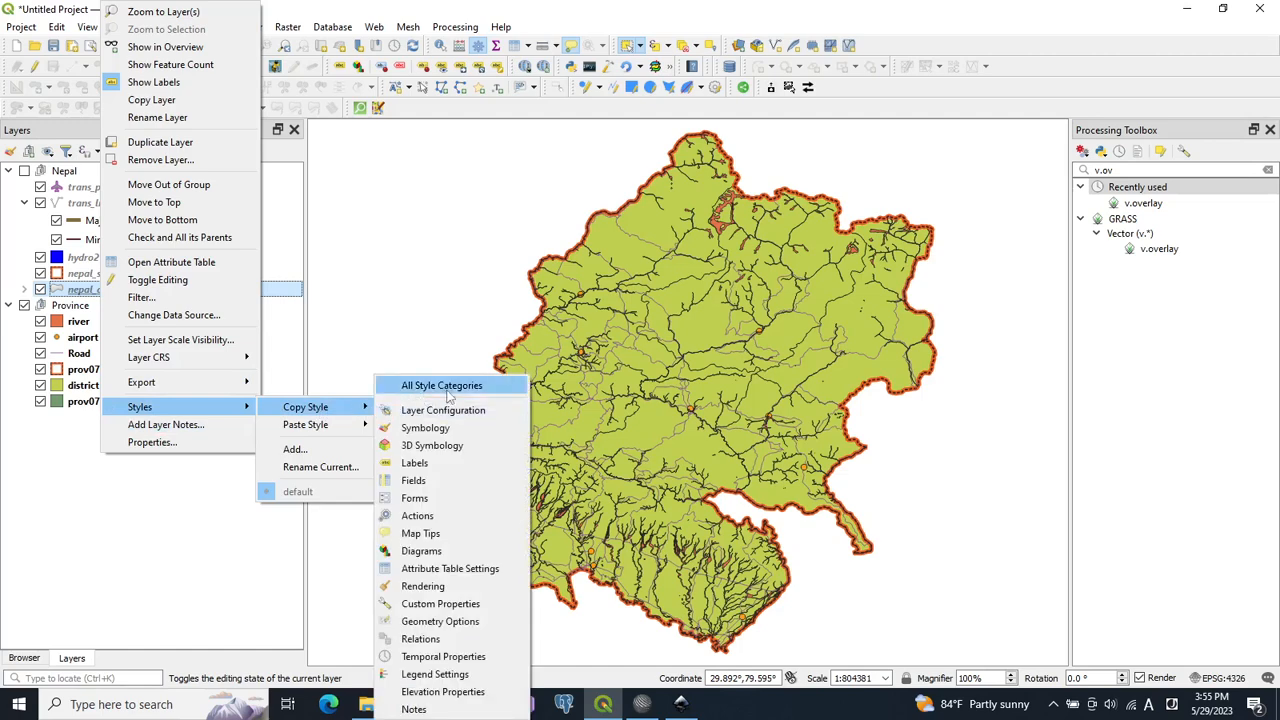
{"action": "left_click", "coordinate": [420, 385]}
{"action": "left_click", "coordinate": [125, 403]}
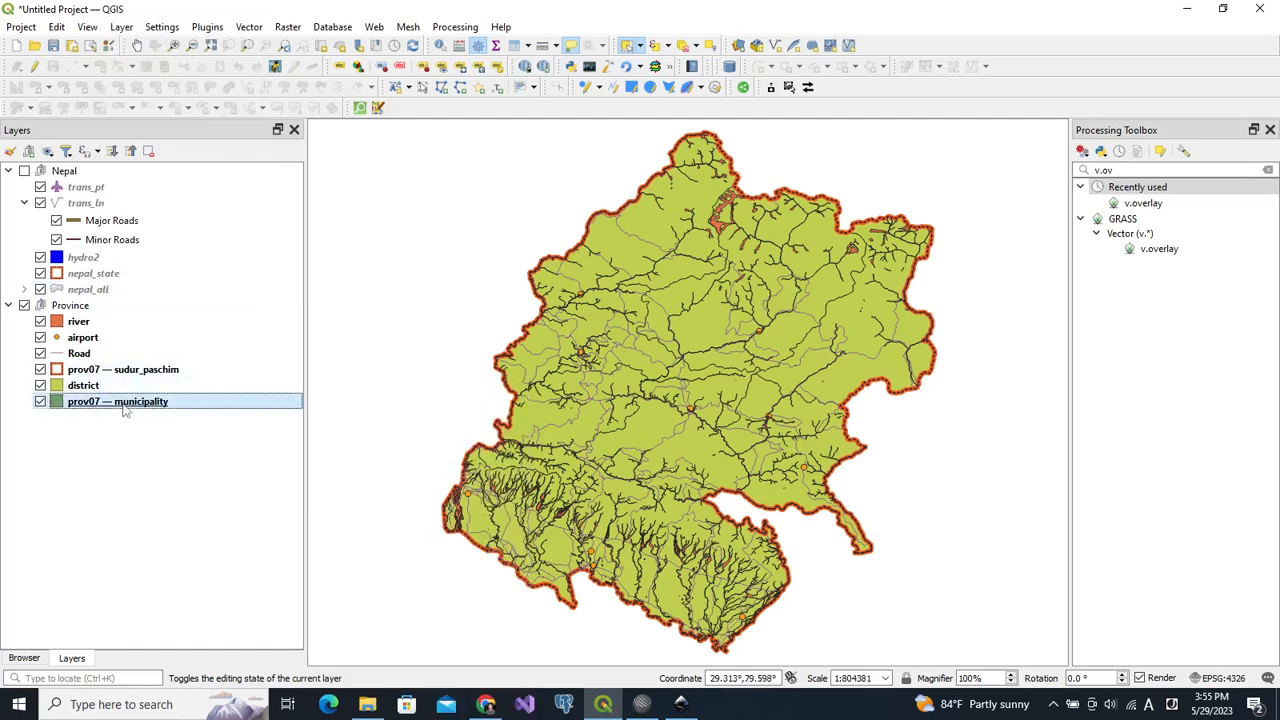
{"action": "right_click", "coordinate": [125, 409]}
{"action": "mouse_move", "coordinate": [234, 388]}
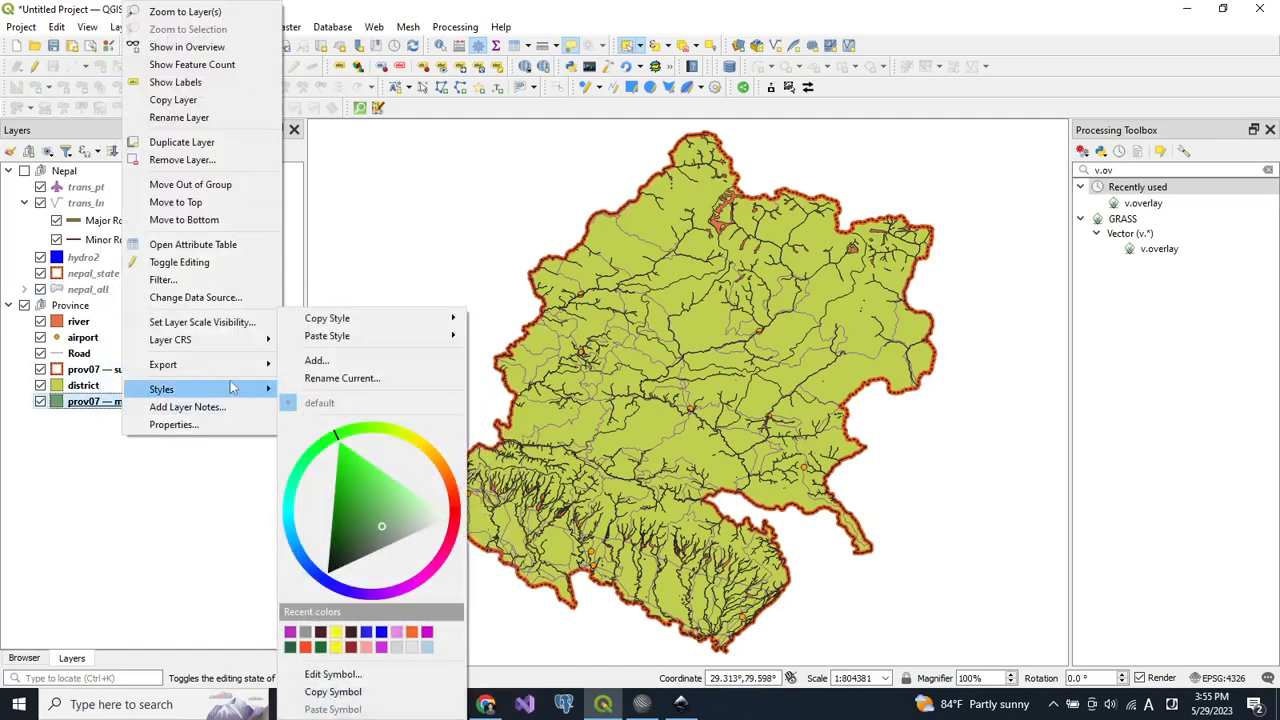
{"action": "mouse_move", "coordinate": [410, 337]}
{"action": "left_click", "coordinate": [500, 337]}
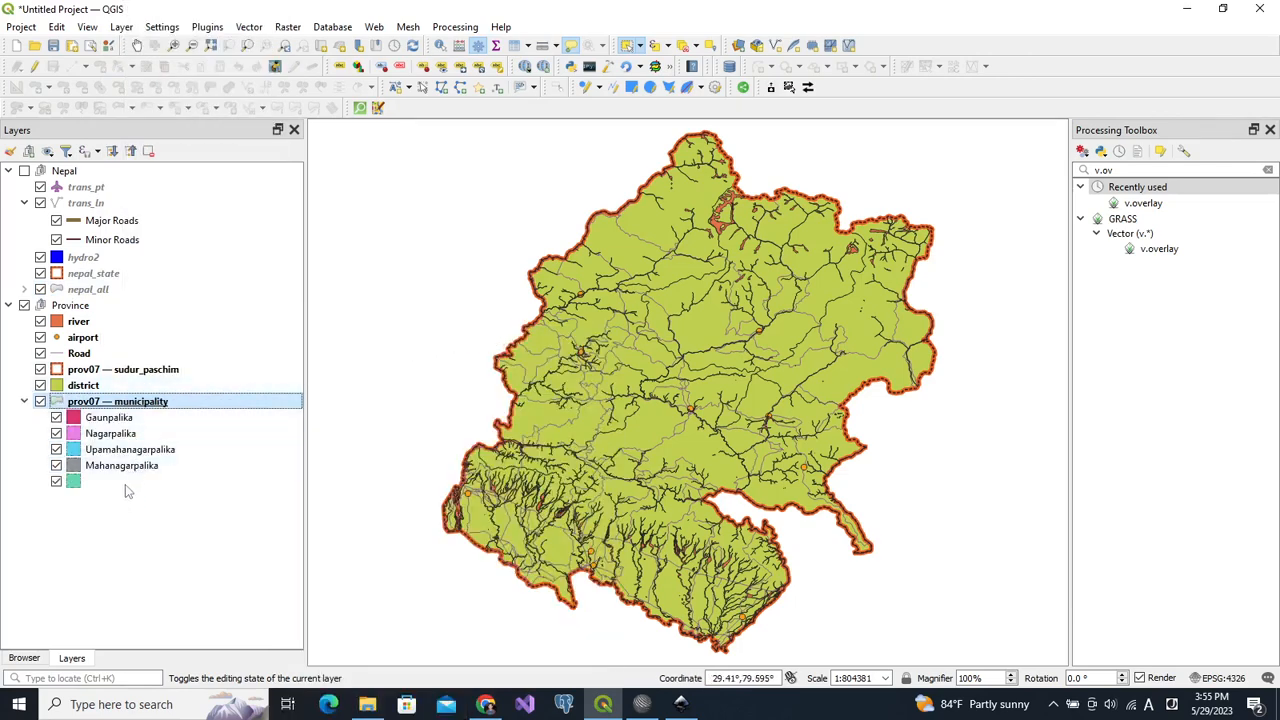
Copy all style categories from the nepal_state layer and paste them onto the district layer
{"action": "left_click", "coordinate": [92, 389]}
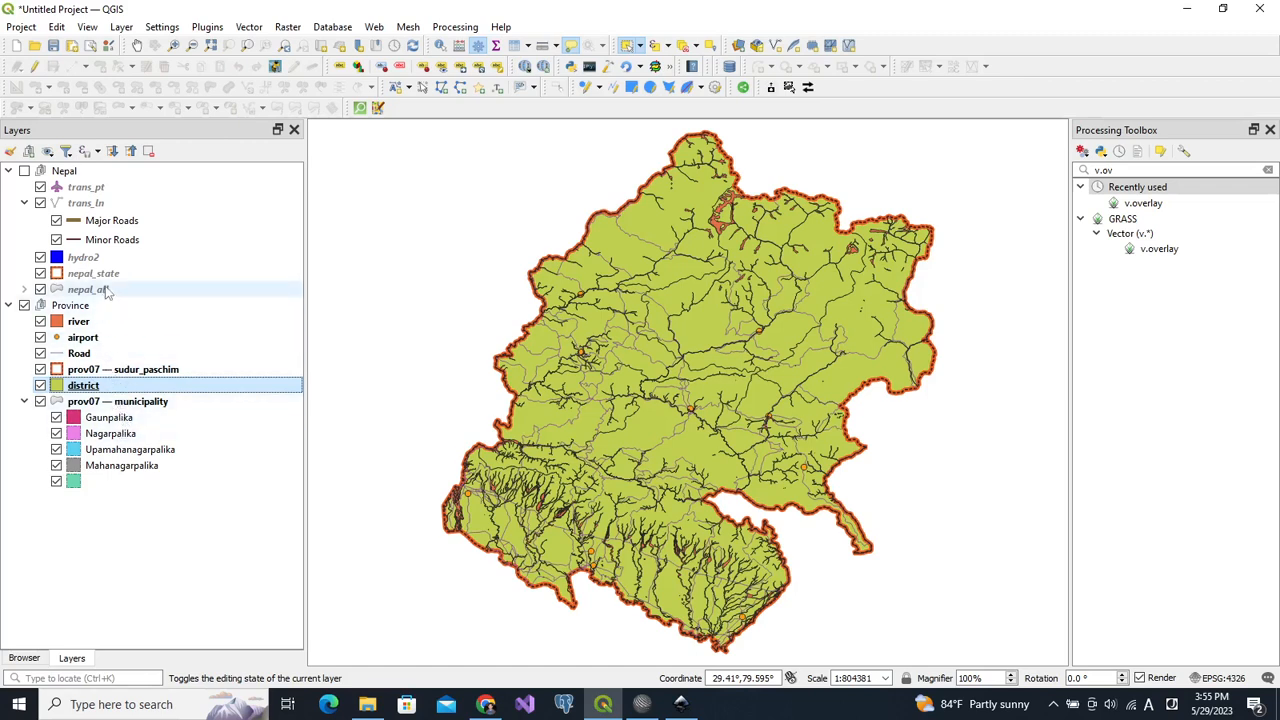
{"action": "left_click", "coordinate": [111, 279]}
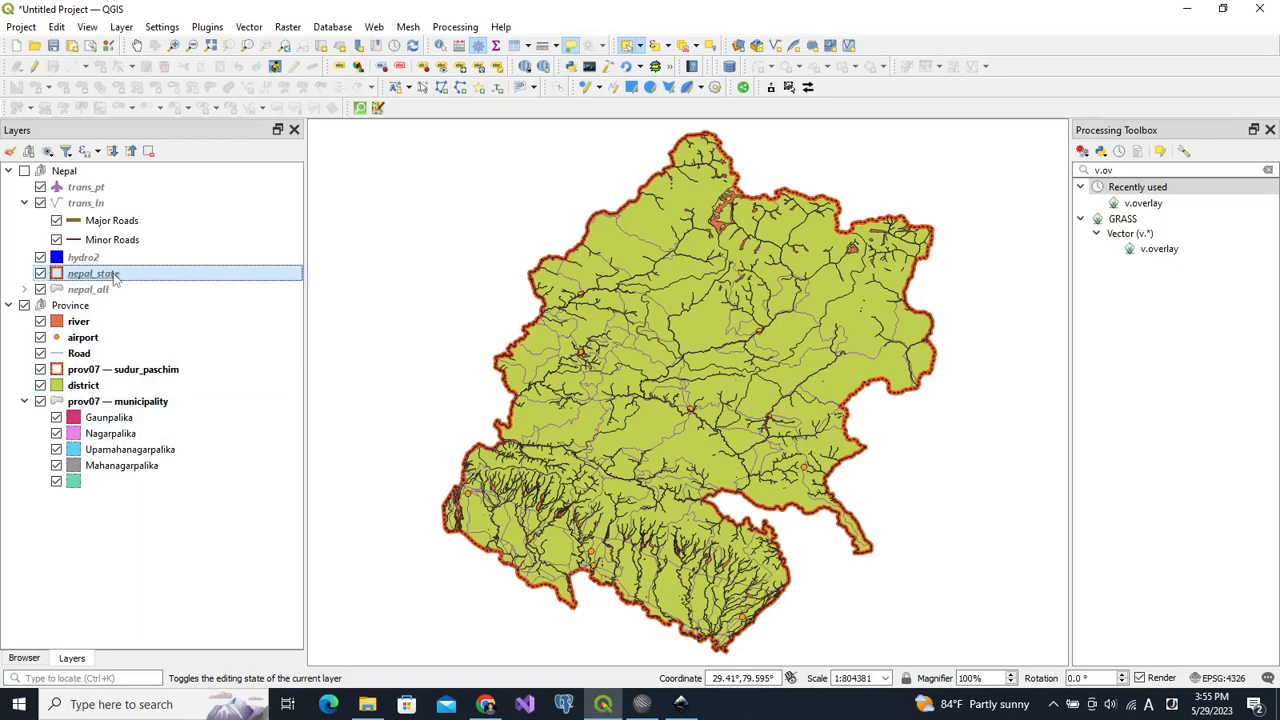
{"action": "right_click", "coordinate": [115, 279]}
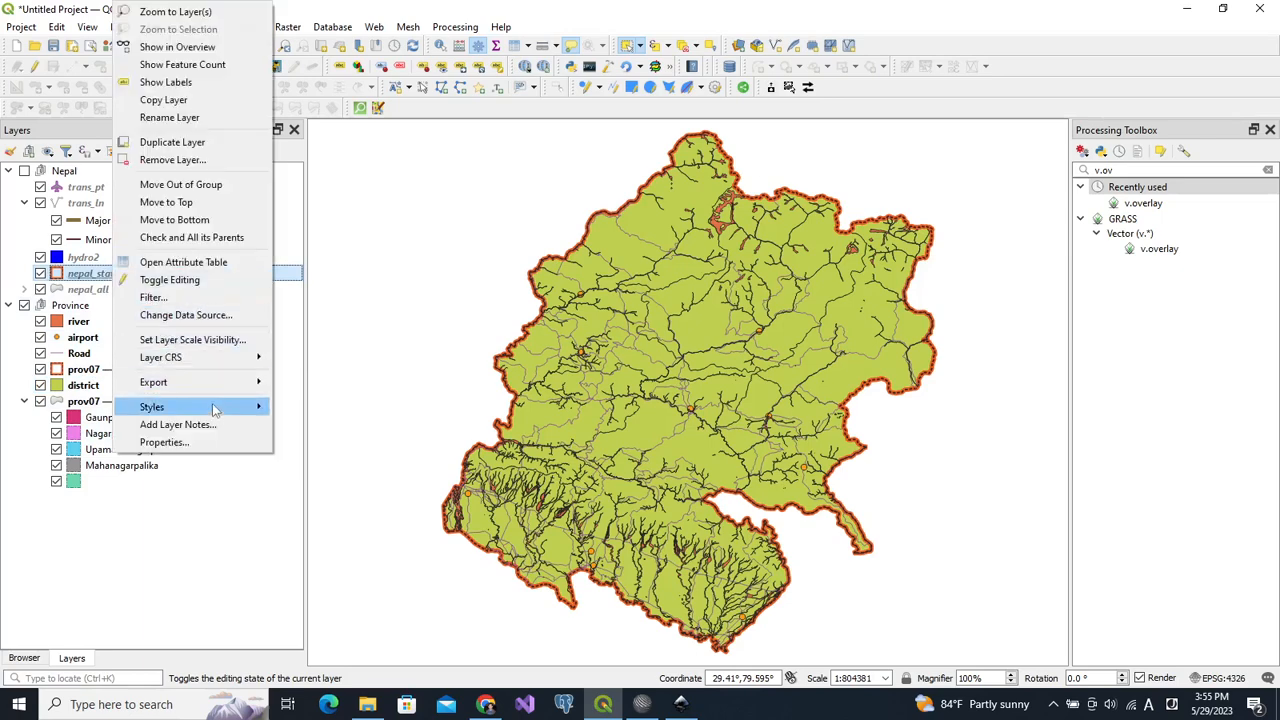
{"action": "mouse_move", "coordinate": [232, 410]}
{"action": "mouse_move", "coordinate": [403, 323]}
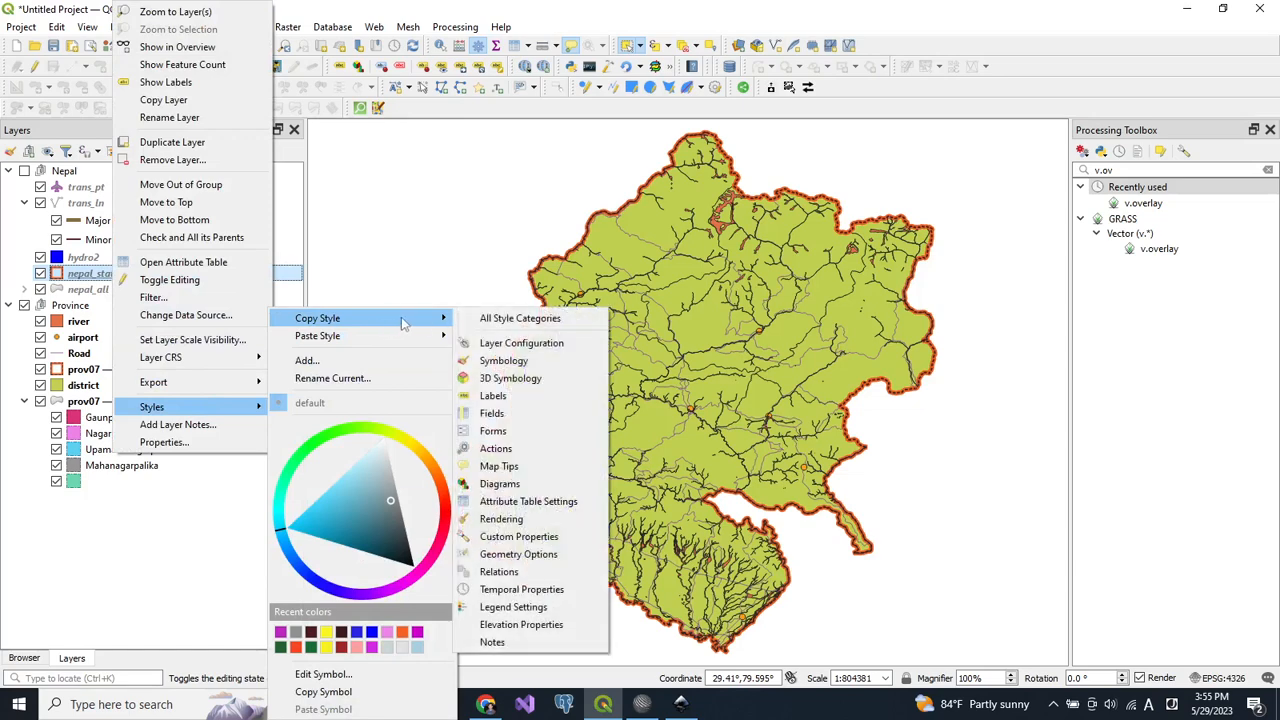
{"action": "left_click", "coordinate": [490, 325]}
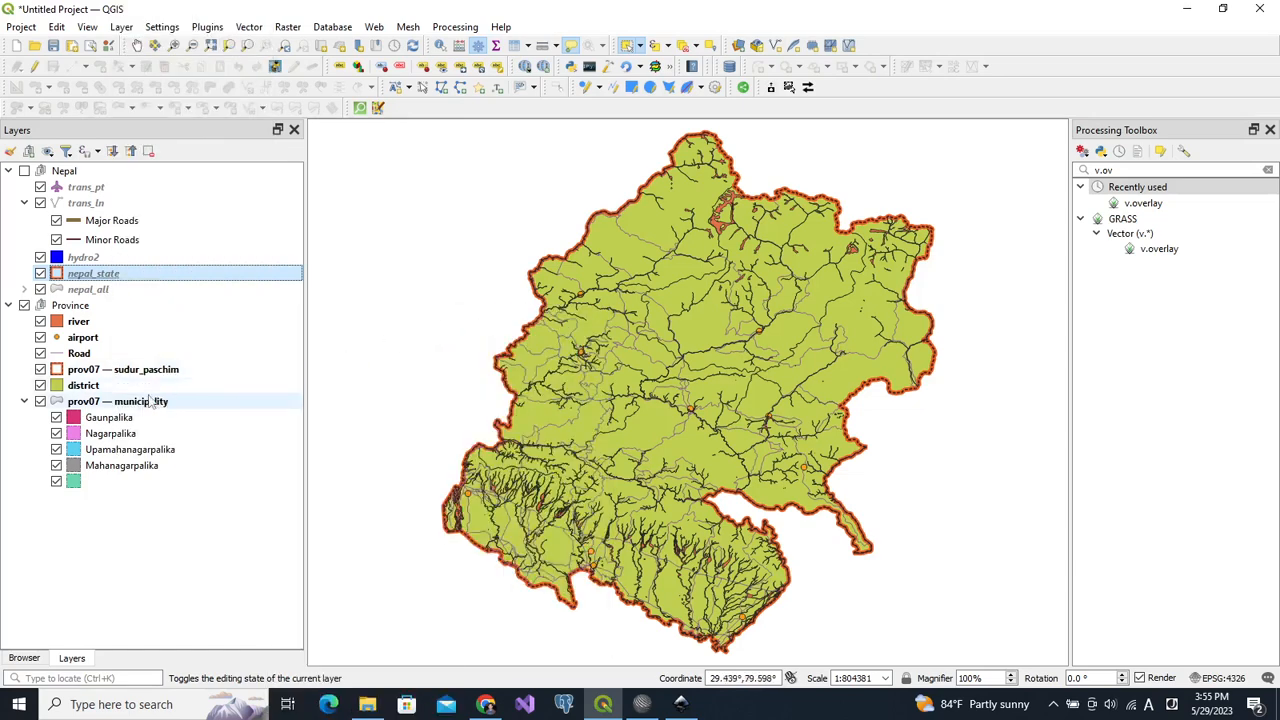
{"action": "left_click", "coordinate": [110, 388]}
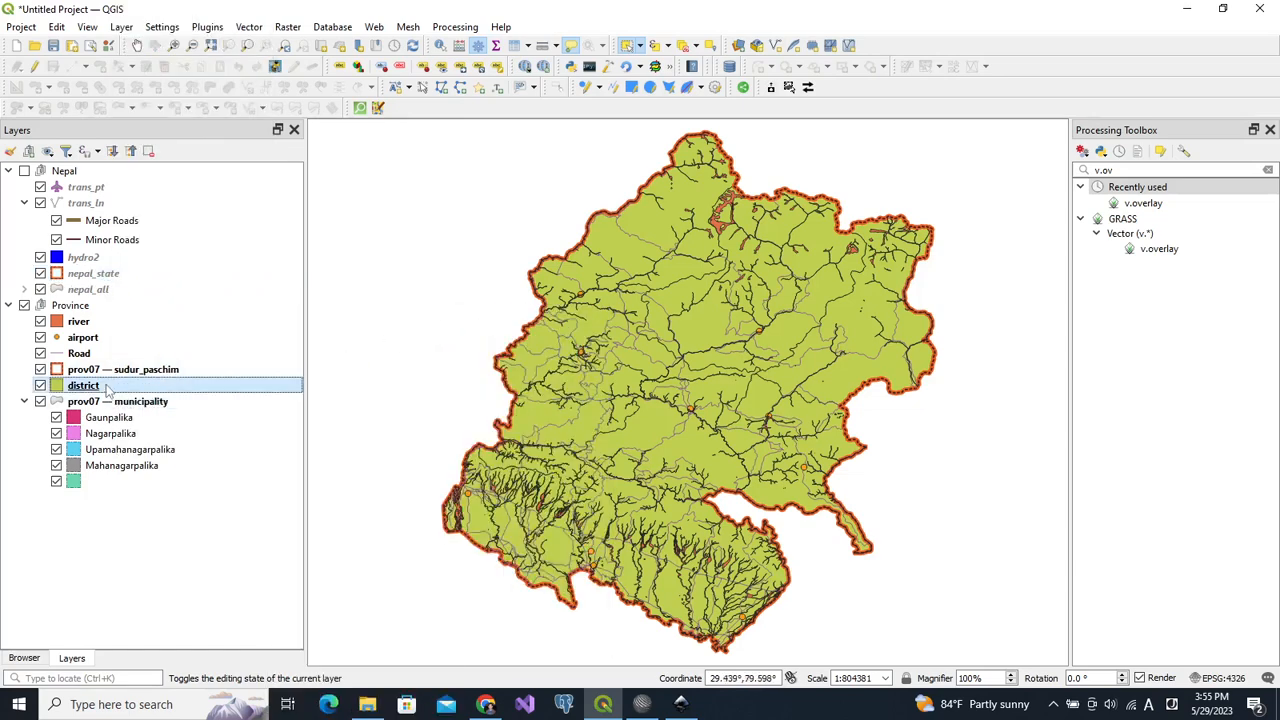
{"action": "right_click", "coordinate": [110, 388]}
{"action": "mouse_move", "coordinate": [147, 390]}
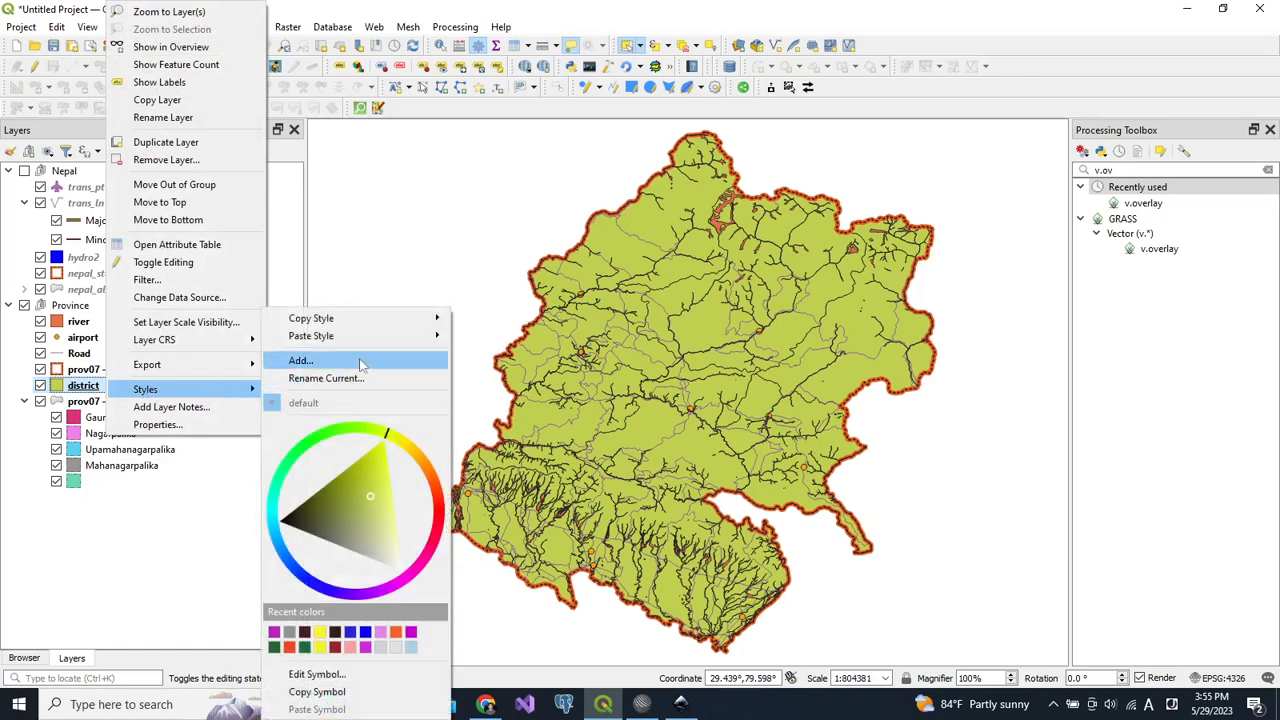
{"action": "mouse_move", "coordinate": [408, 340]}
{"action": "left_click", "coordinate": [500, 337]}
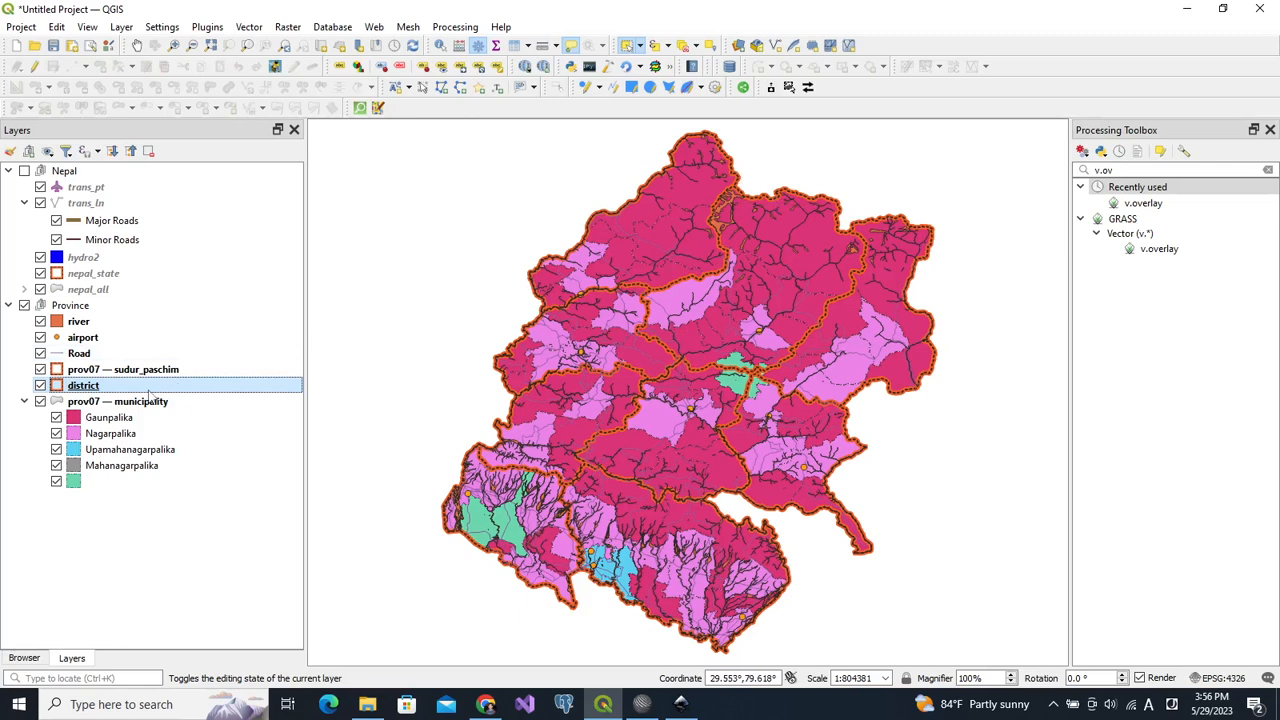
Move the district layer above prov07 — sudur_paschim and change its solid outline's stroke color to dark green #225f31
{"action": "left_click_drag", "start_coordinate": [149, 393], "coordinate": [153, 372]}
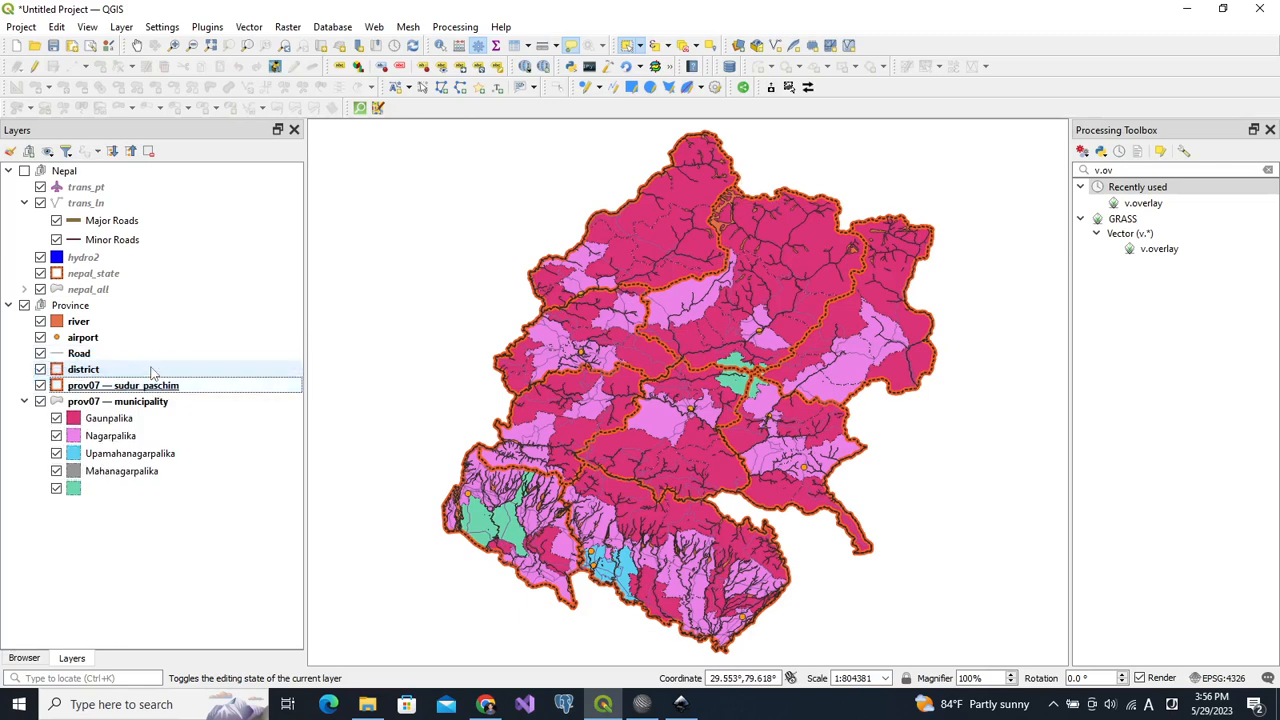
{"action": "left_click", "coordinate": [117, 373]}
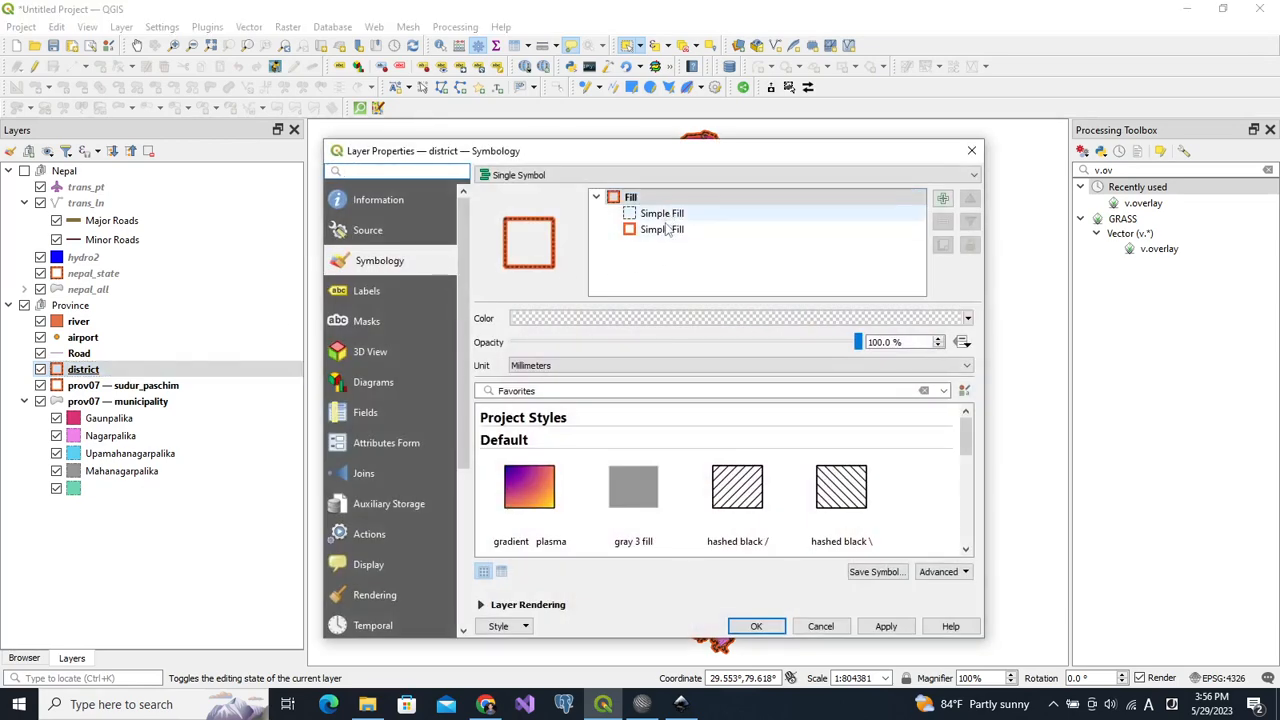
{"action": "left_click", "coordinate": [664, 229]}
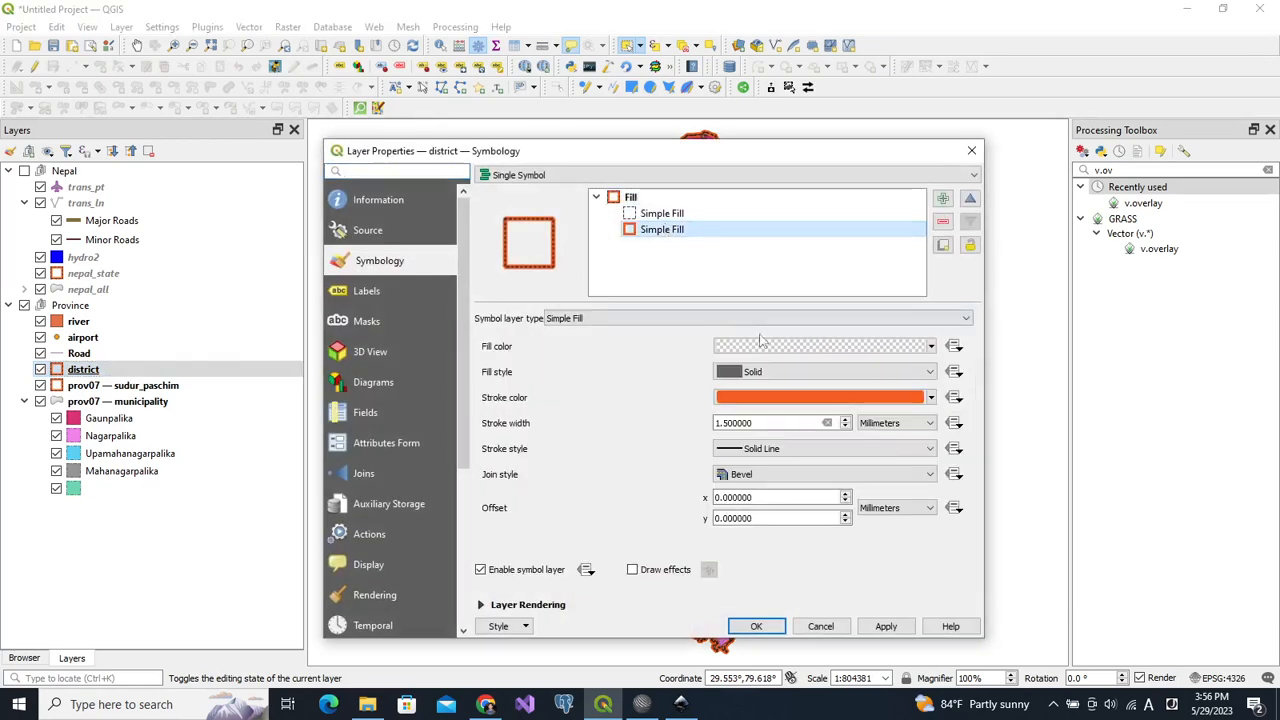
{"action": "left_click", "coordinate": [785, 399]}
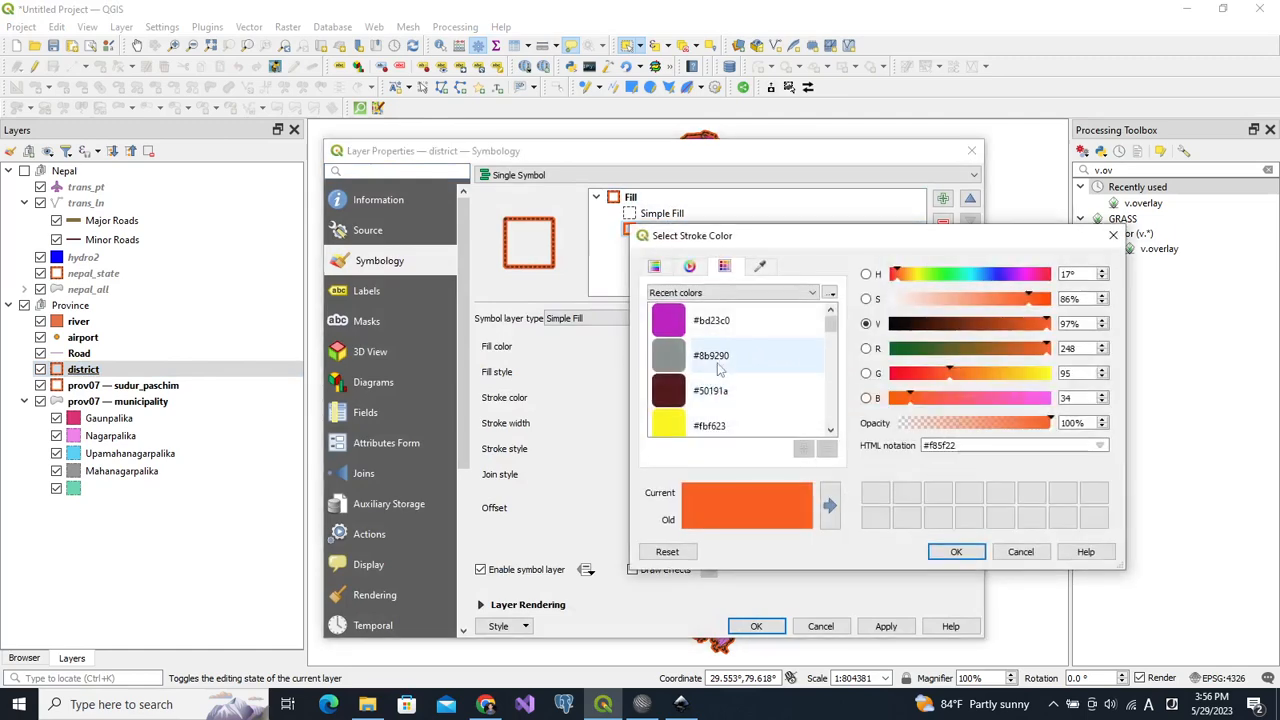
{"action": "left_click_drag", "start_coordinate": [828, 328], "coordinate": [829, 380]}
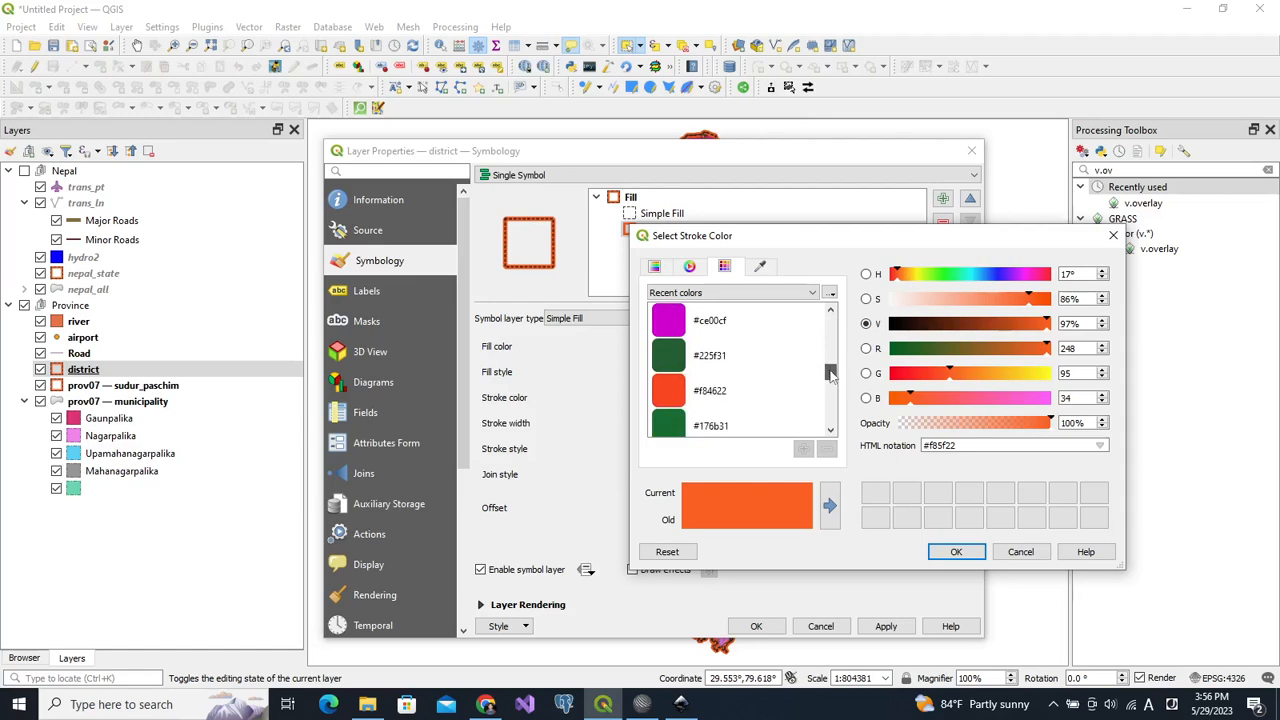
{"action": "left_click", "coordinate": [662, 356]}
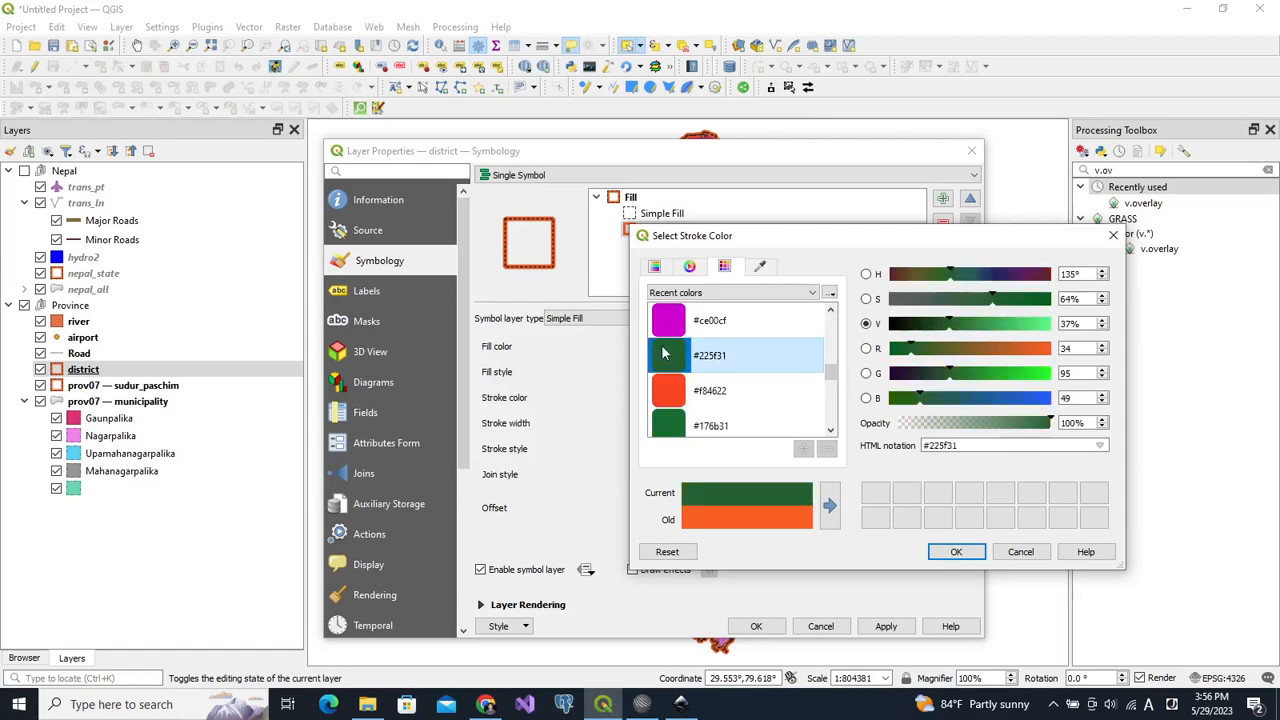
{"action": "left_click", "coordinate": [955, 552]}
Set the stroke color of the district symbol's dotted outline to purple #8a23a7 and apply the symbology
{"action": "left_click", "coordinate": [672, 215]}
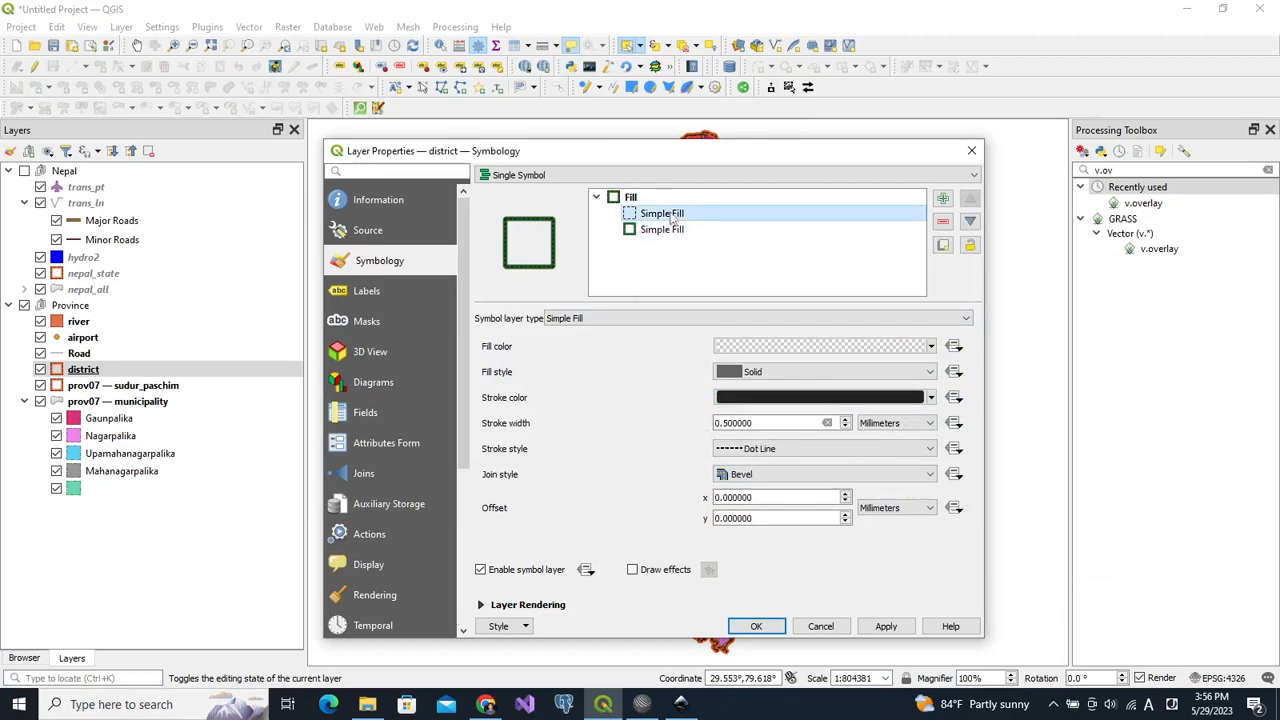
{"action": "left_click", "coordinate": [808, 397]}
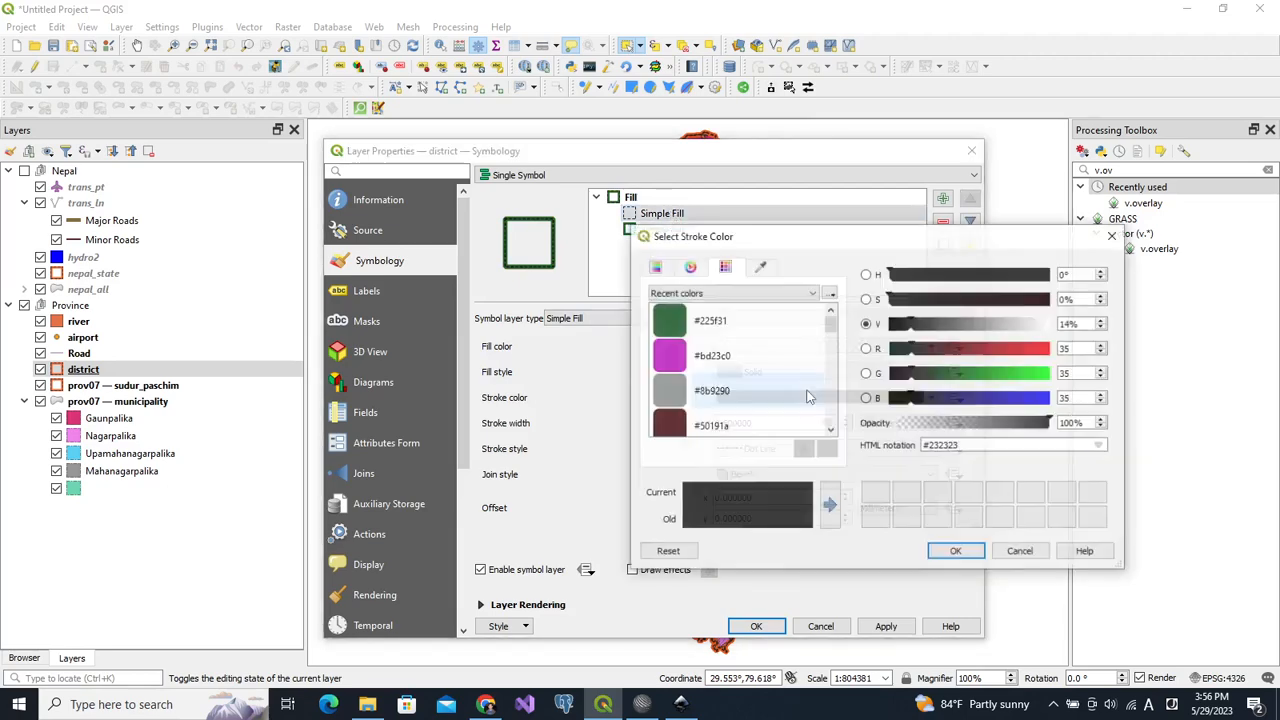
{"action": "left_click", "coordinate": [998, 350]}
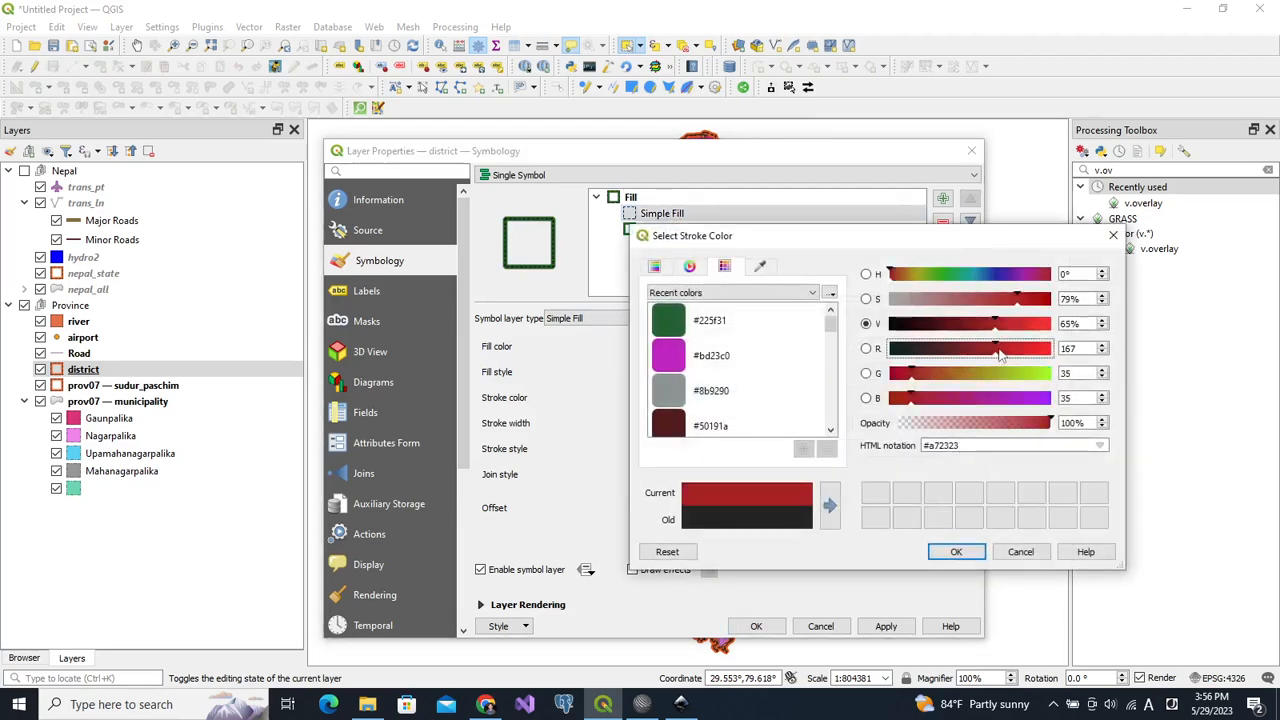
{"action": "left_click", "coordinate": [1020, 275]}
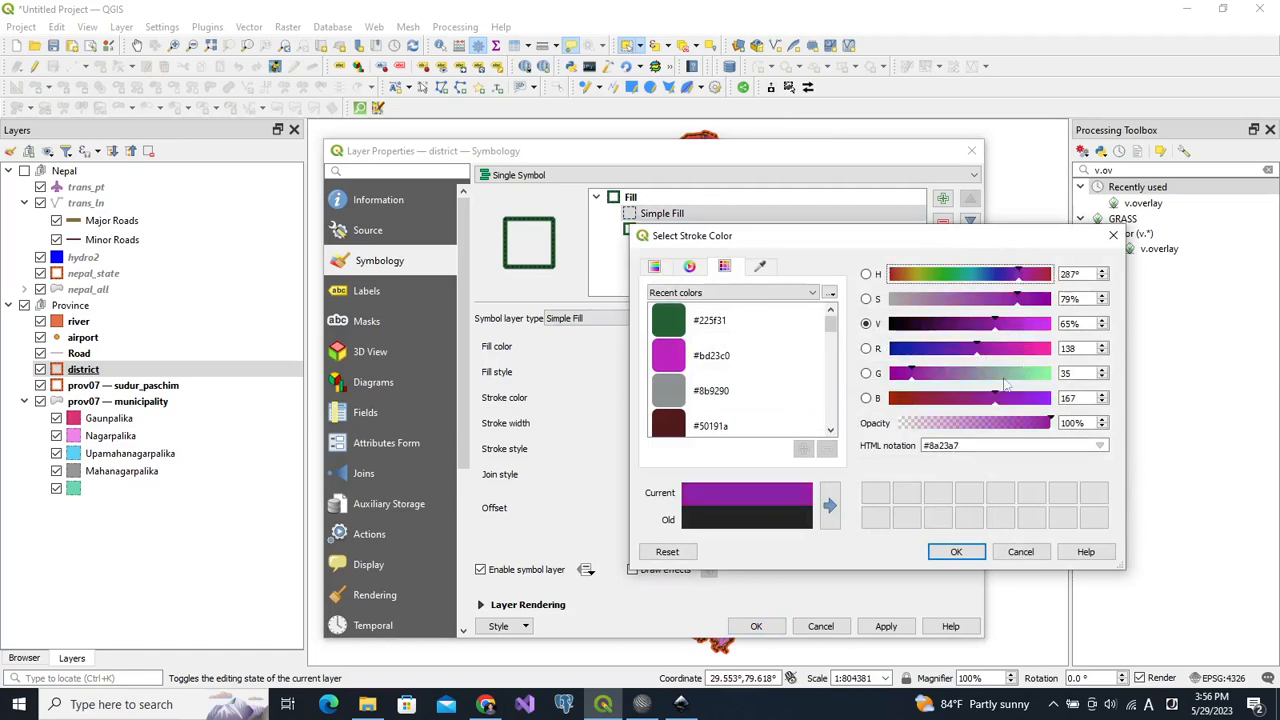
{"action": "left_click", "coordinate": [956, 551]}
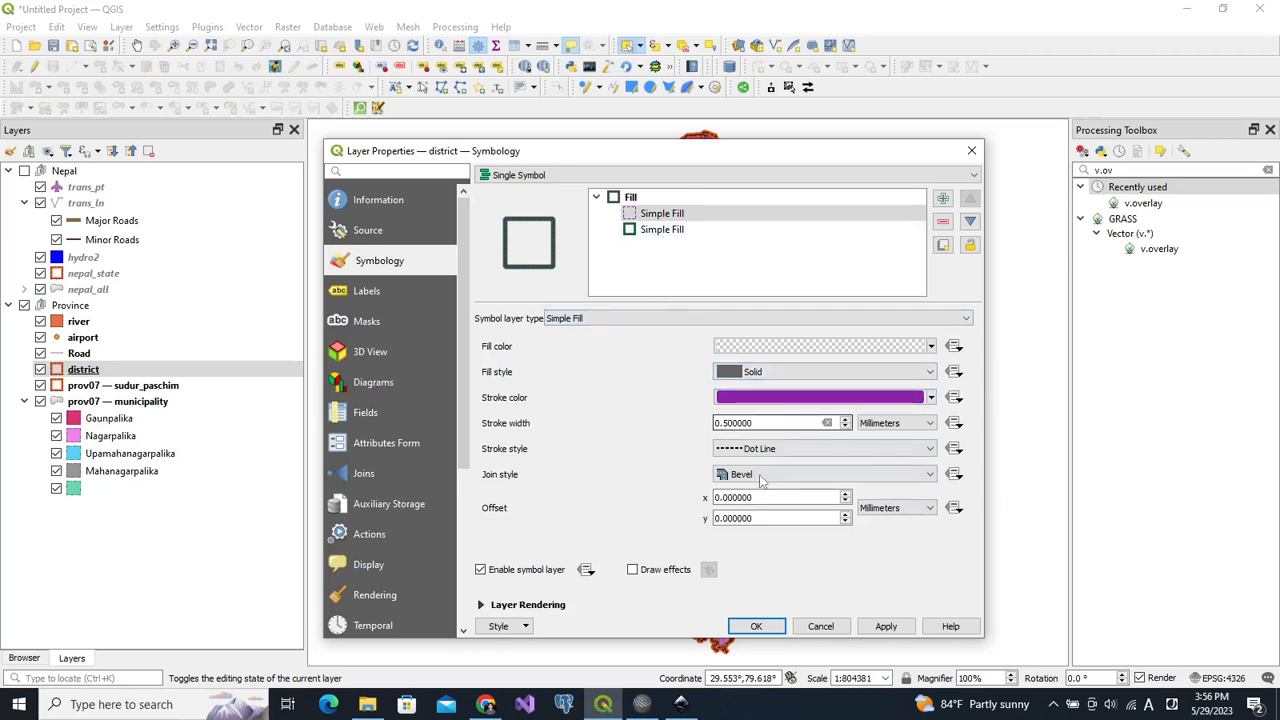
{"action": "left_click", "coordinate": [886, 626]}
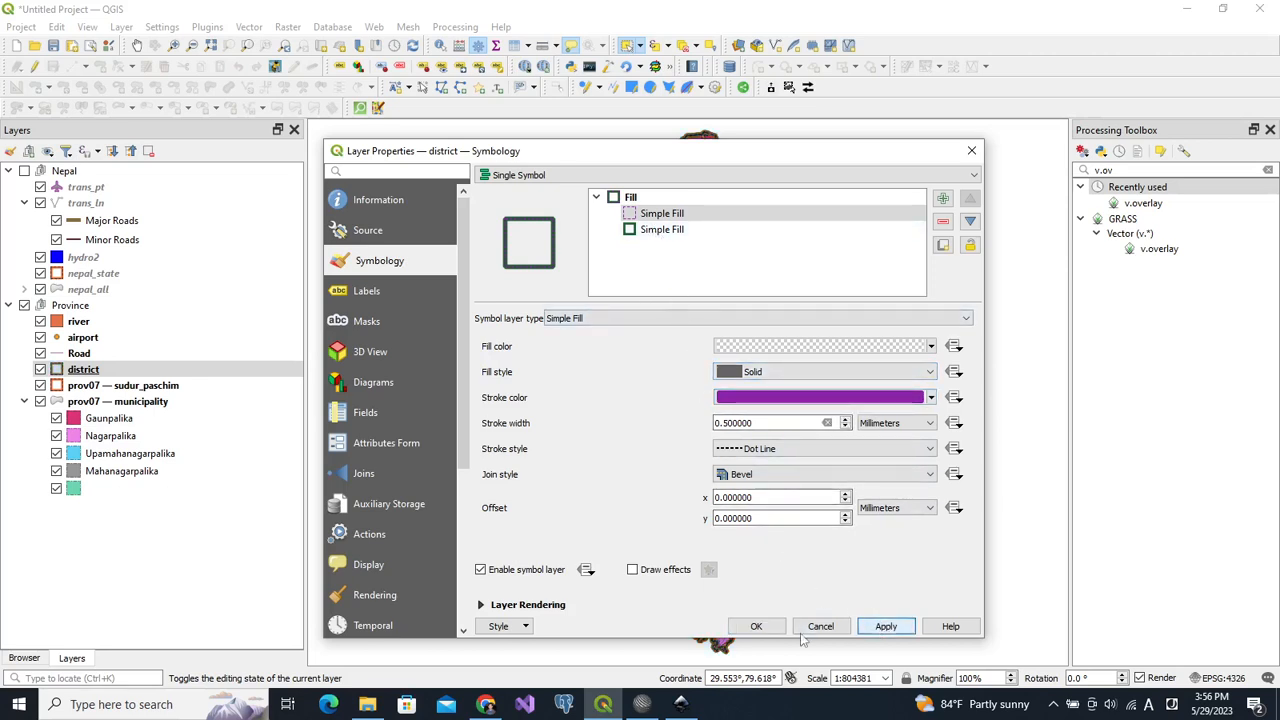
{"action": "left_click", "coordinate": [752, 627]}
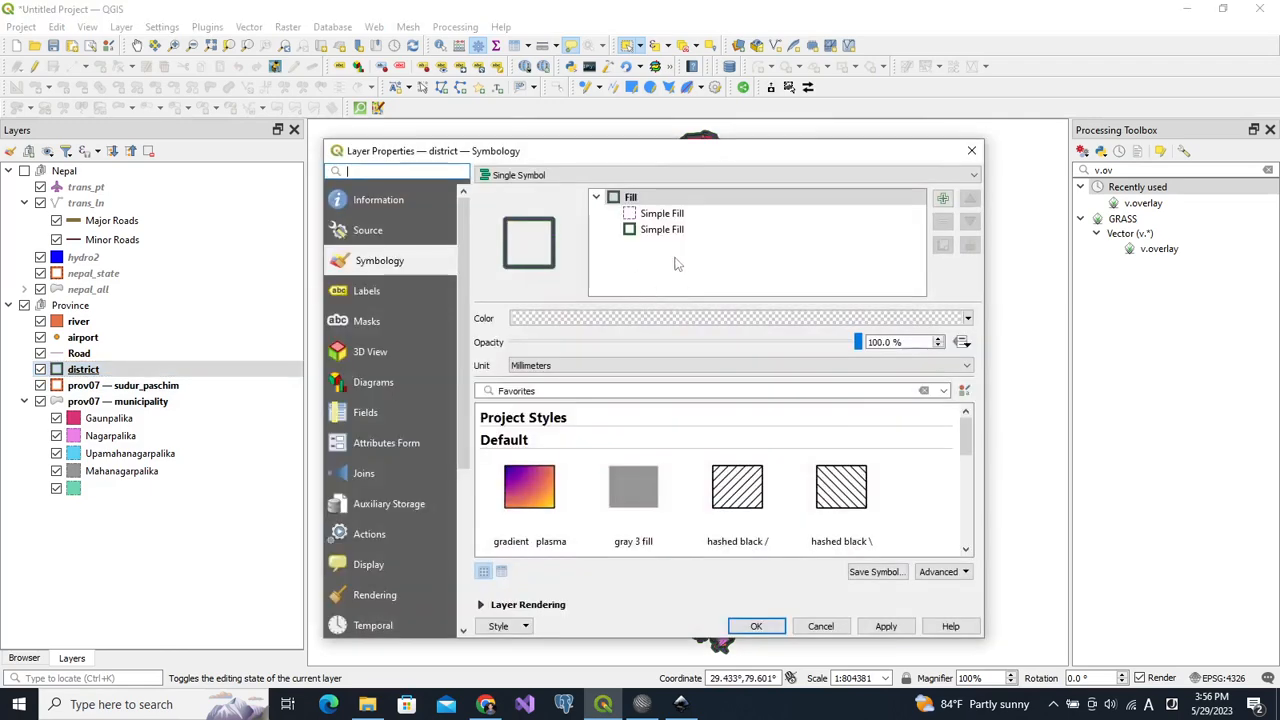
Give the district symbol's dotted outline a 0.7 mm stroke width and the yellow stroke color #f9f234, and accept the symbology
{"action": "left_click", "coordinate": [677, 213]}
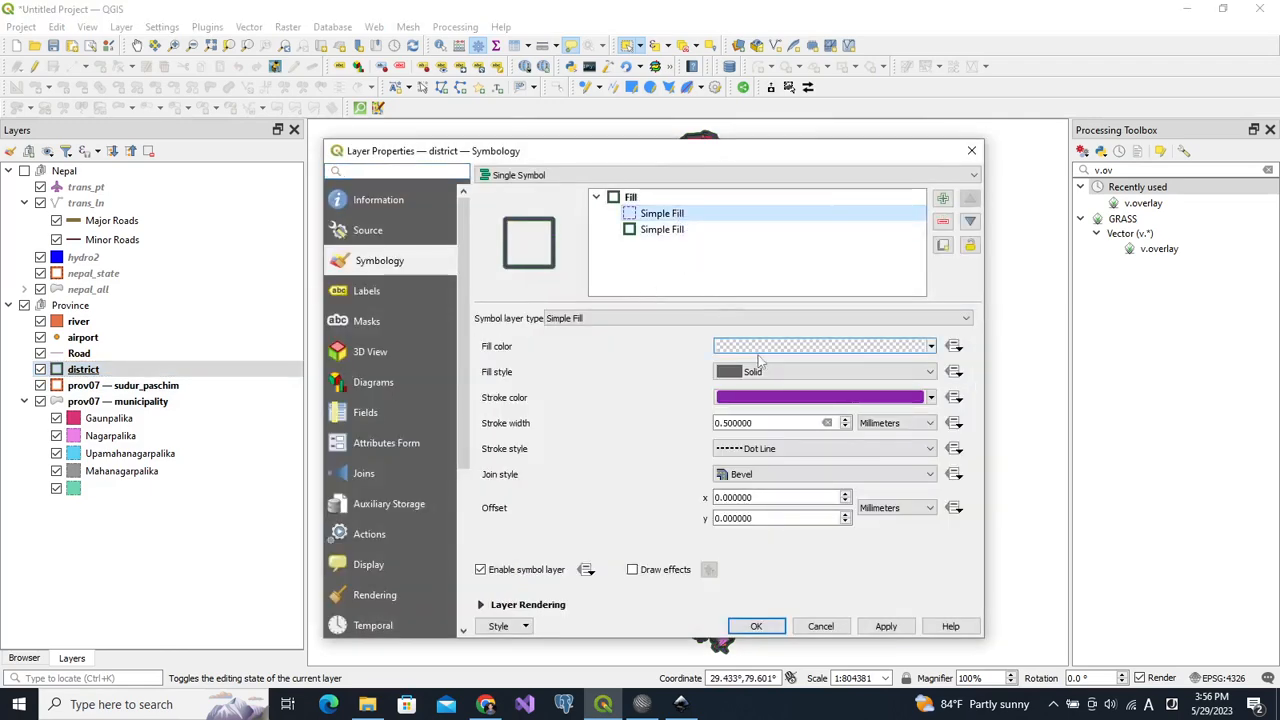
{"action": "left_click", "coordinate": [779, 449]}
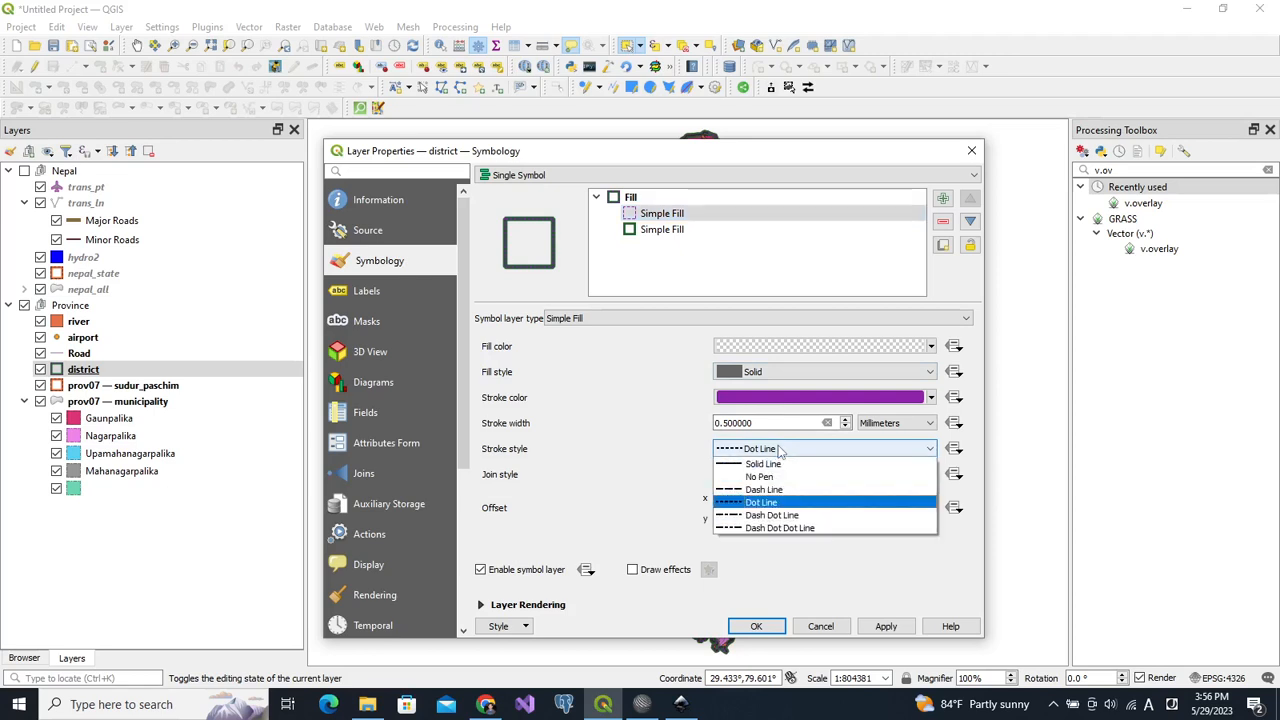
{"action": "left_click", "coordinate": [781, 449]}
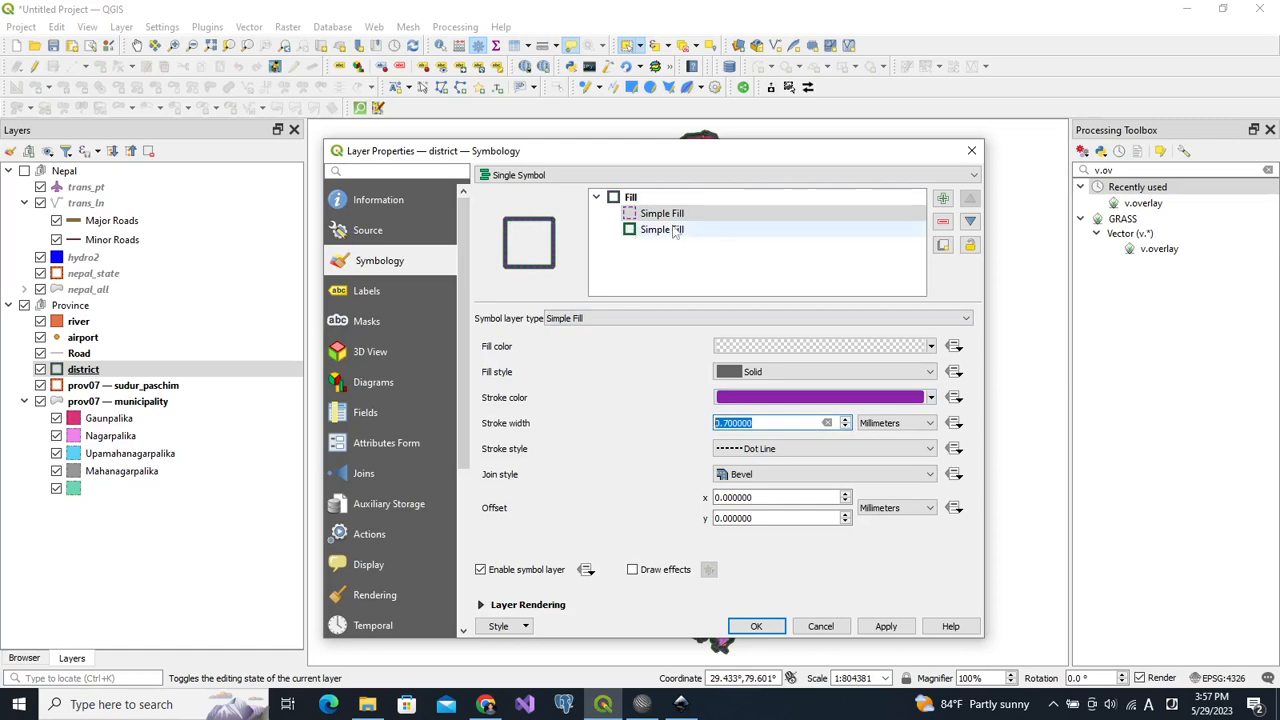
{"action": "left_click", "coordinate": [770, 400]}
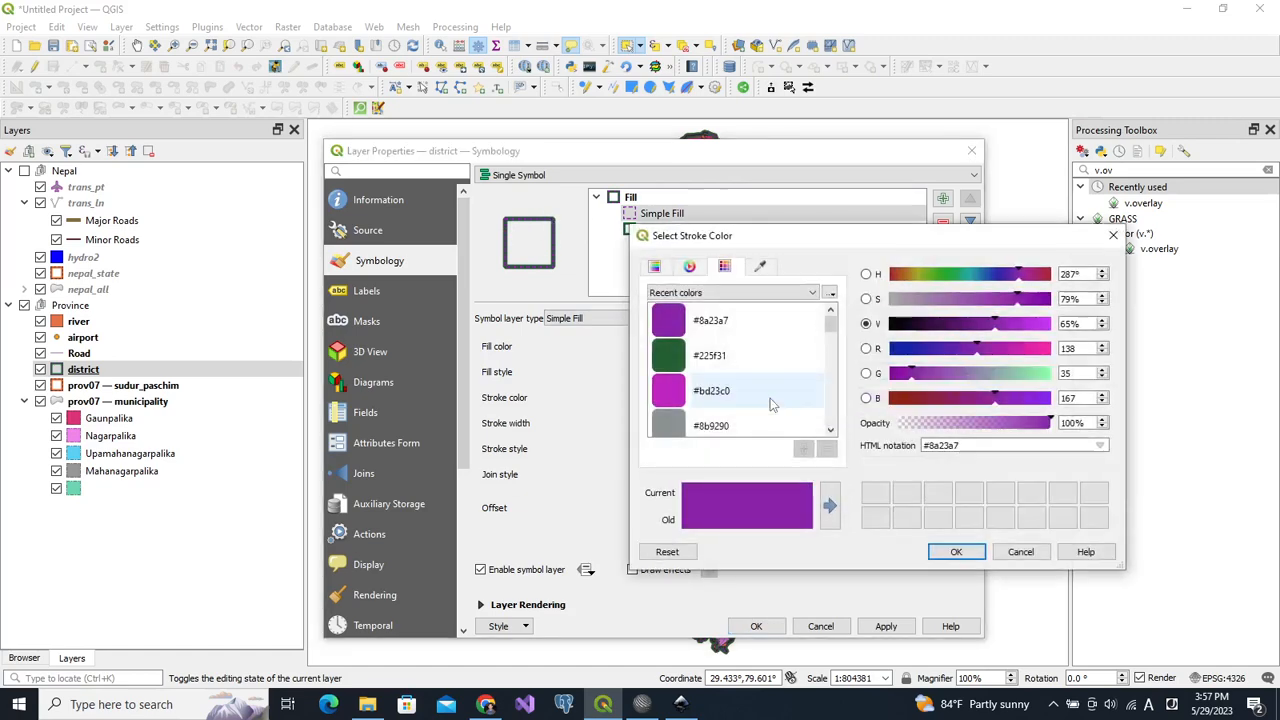
{"action": "left_click", "coordinate": [916, 276]}
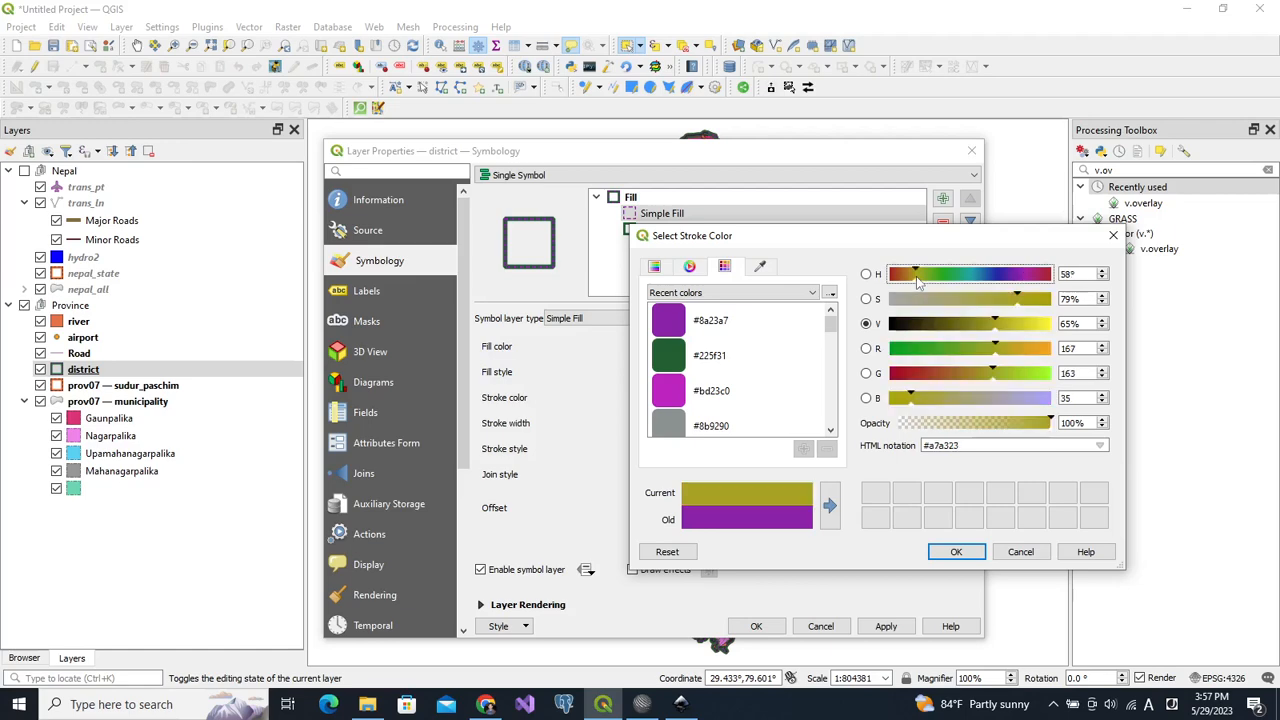
{"action": "left_click", "coordinate": [1047, 325]}
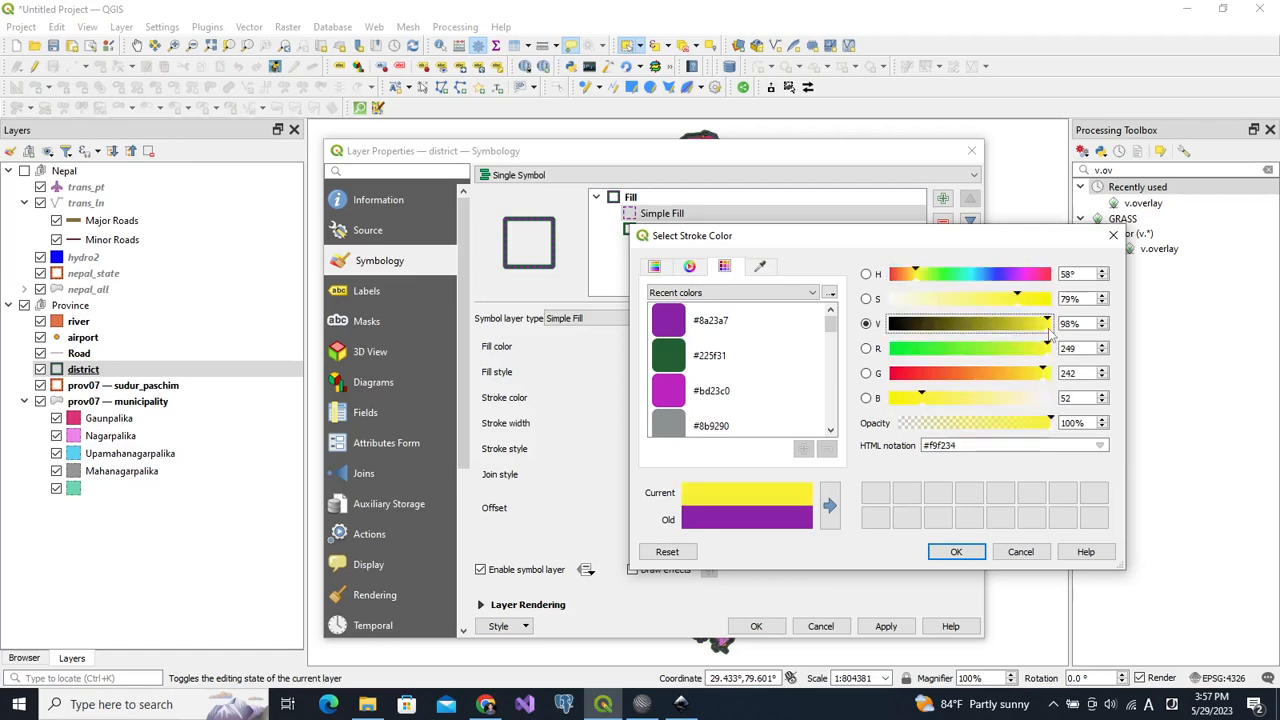
{"action": "left_click", "coordinate": [956, 552]}
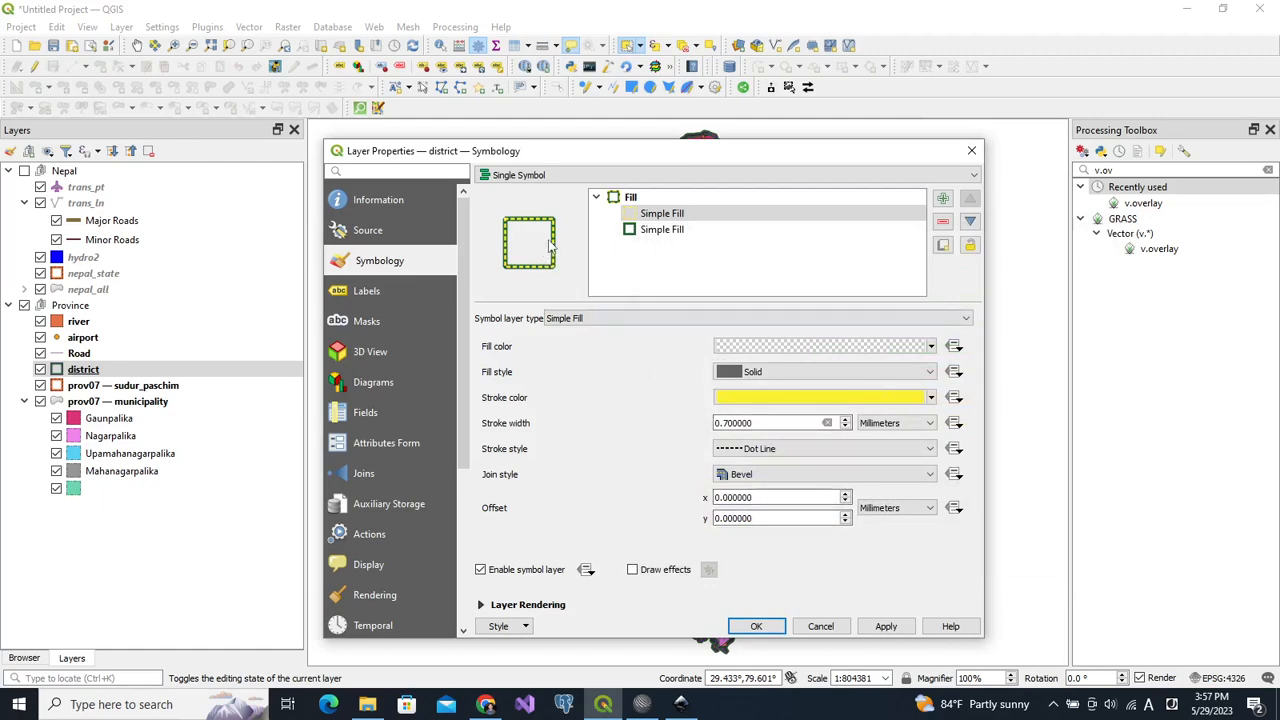
{"action": "left_click", "coordinate": [765, 630]}
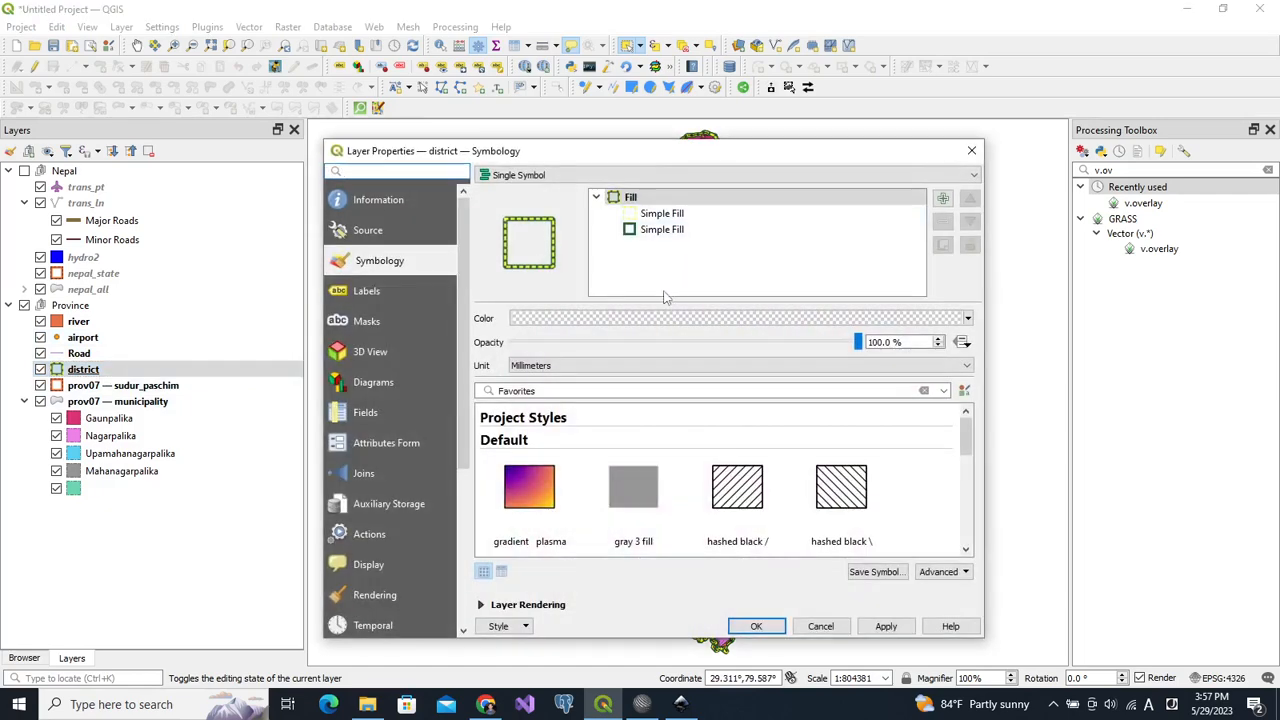
Reduce the district symbol's stroke widths to 1 mm for the solid green outline and 0.5 mm for the dotted yellow outline
{"action": "left_click", "coordinate": [663, 230]}
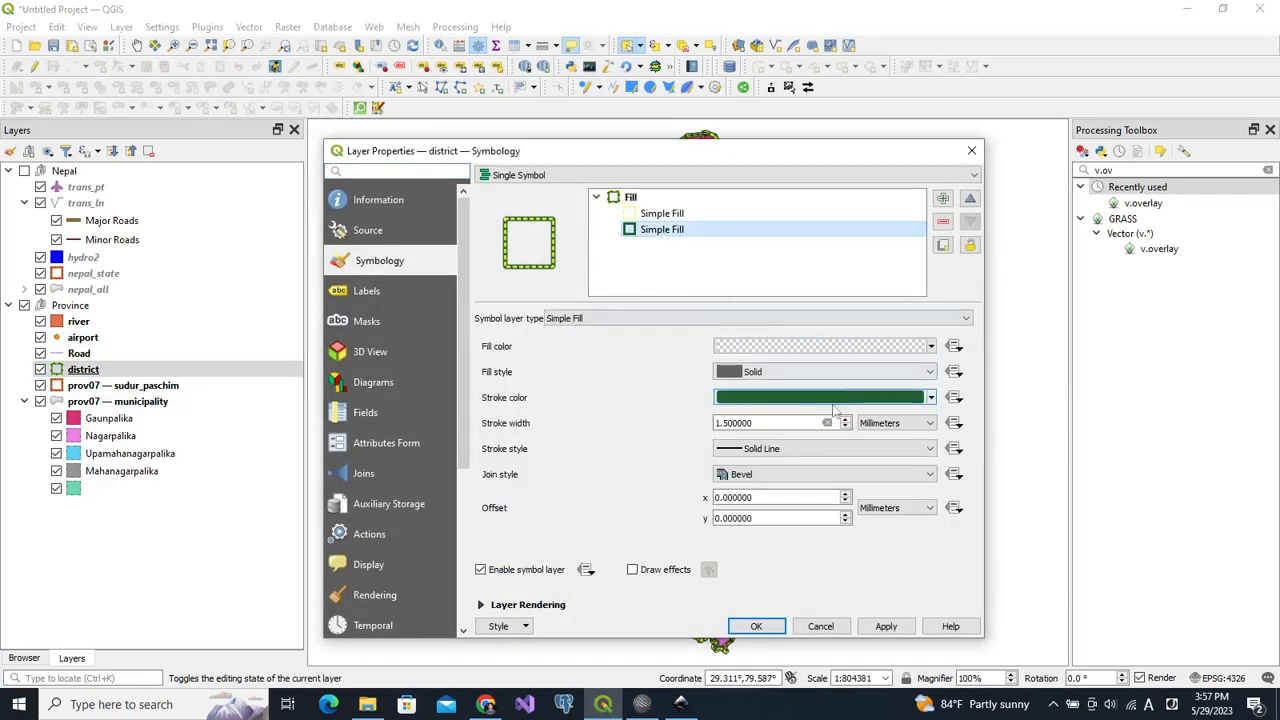
{"action": "left_click", "coordinate": [729, 422]}
{"action": "key", "text": "BackSpace"}
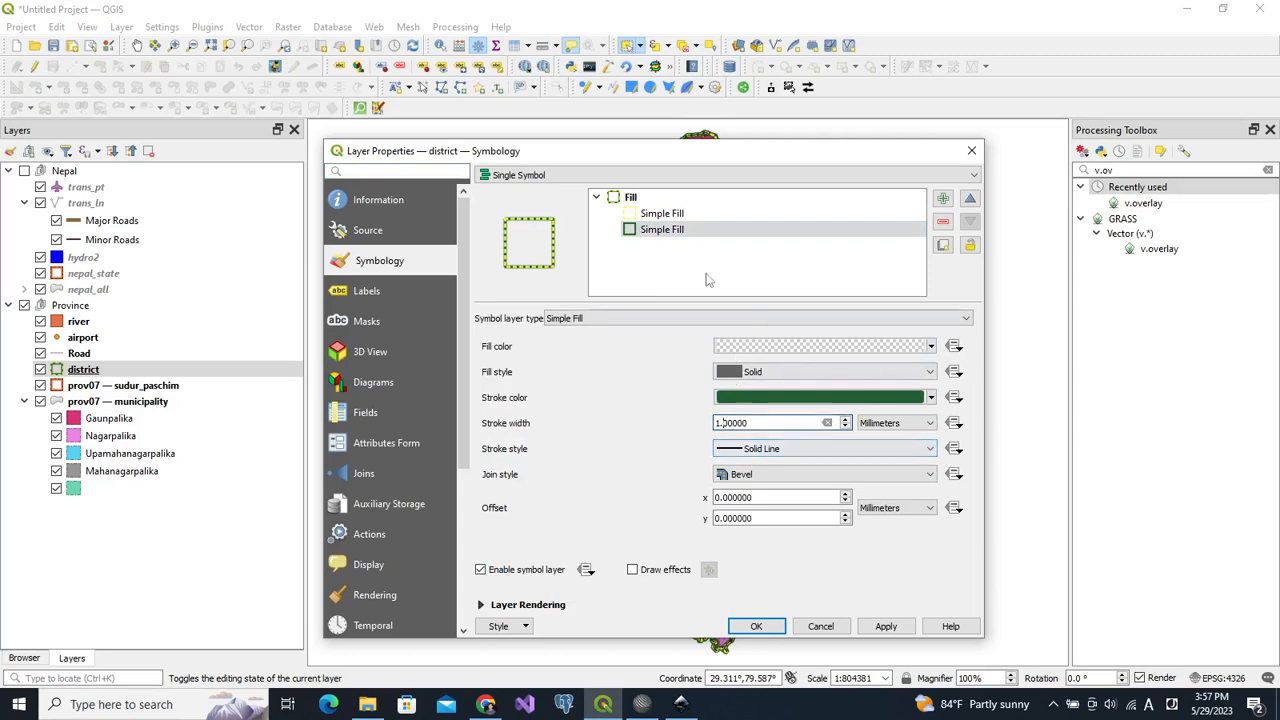
{"action": "left_click", "coordinate": [679, 216]}
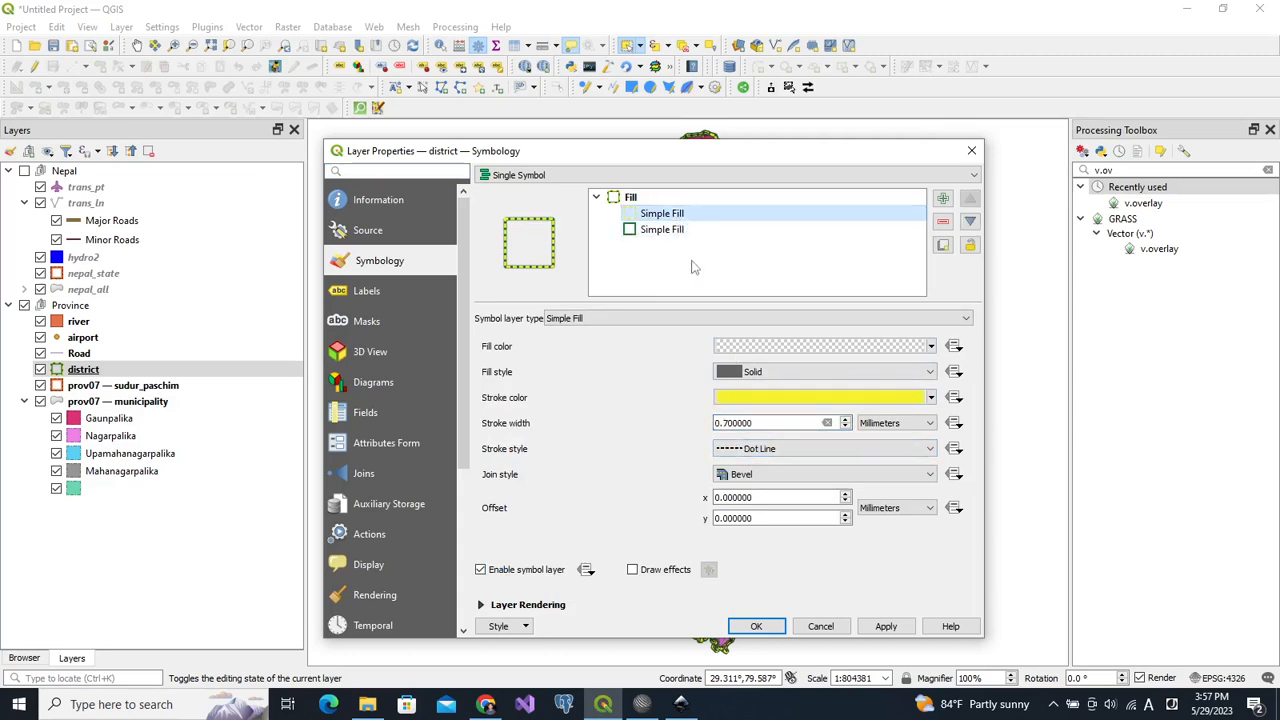
{"action": "left_click", "coordinate": [662, 230]}
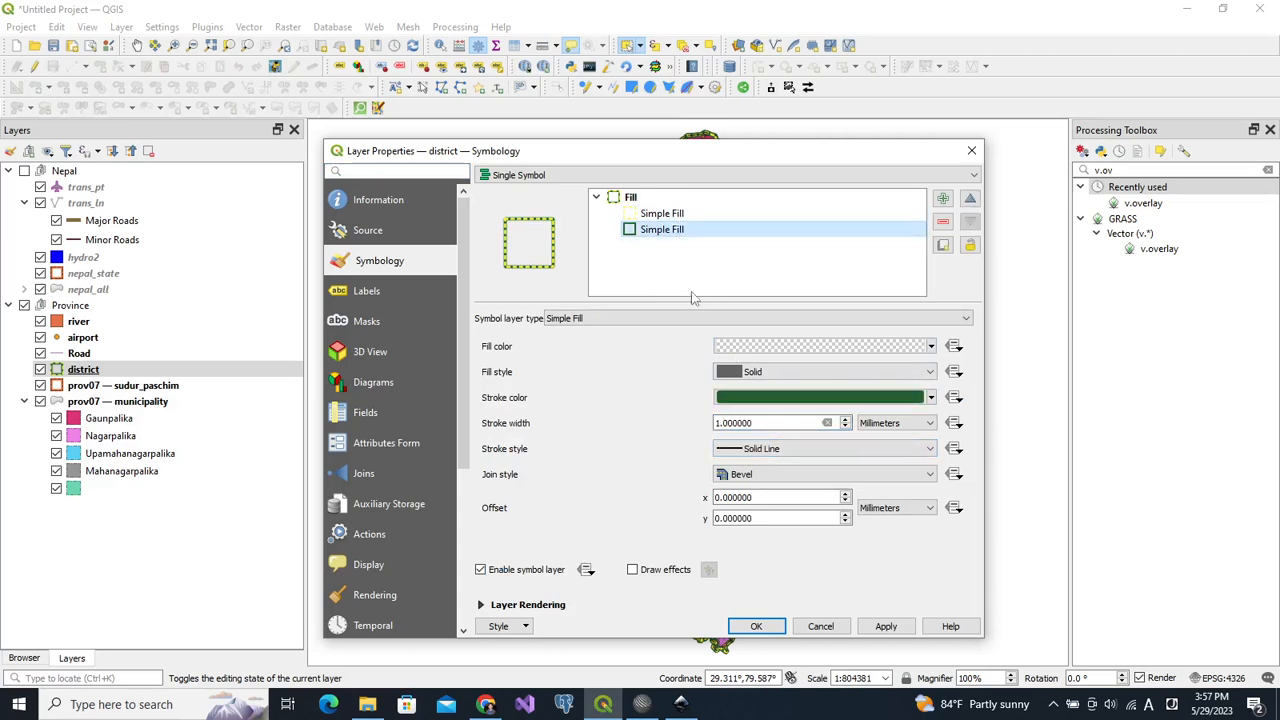
{"action": "left_click", "coordinate": [674, 216]}
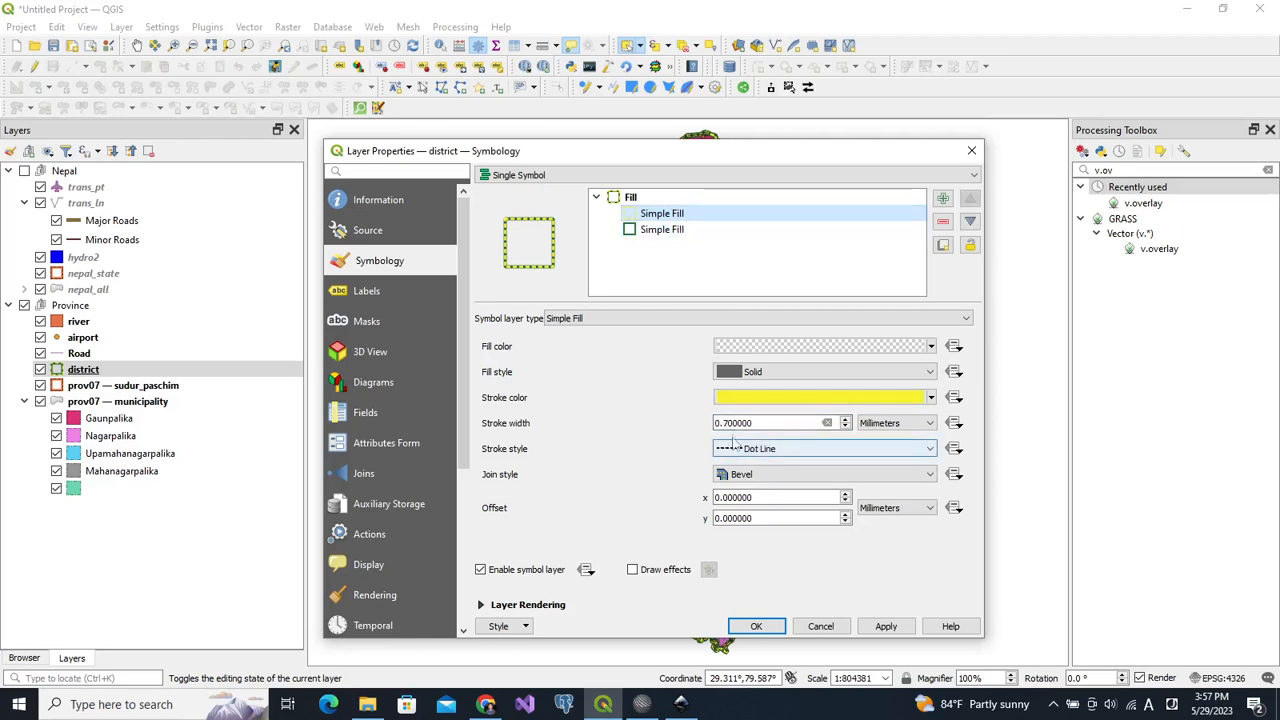
{"action": "scroll", "coordinate": [733, 423], "scroll_direction": "down", "scroll_amount": 1}
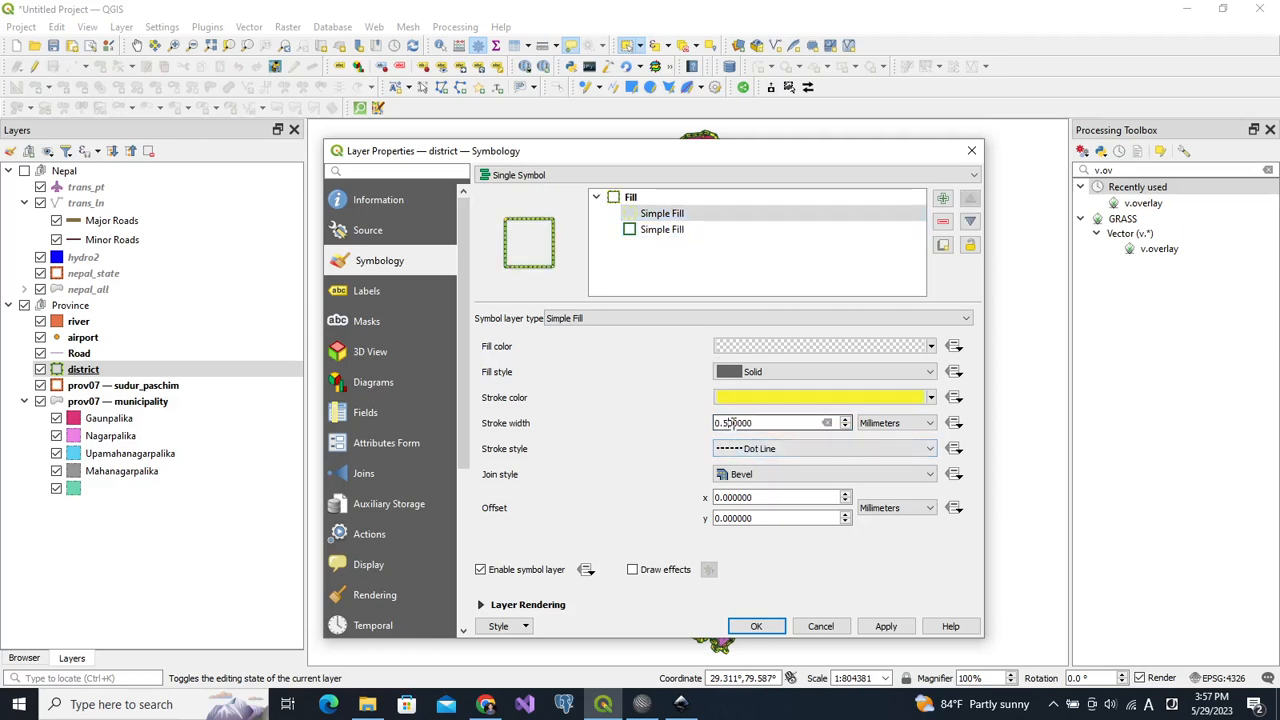
Apply and accept the district layer's symbology settings
{"action": "left_click", "coordinate": [886, 626]}
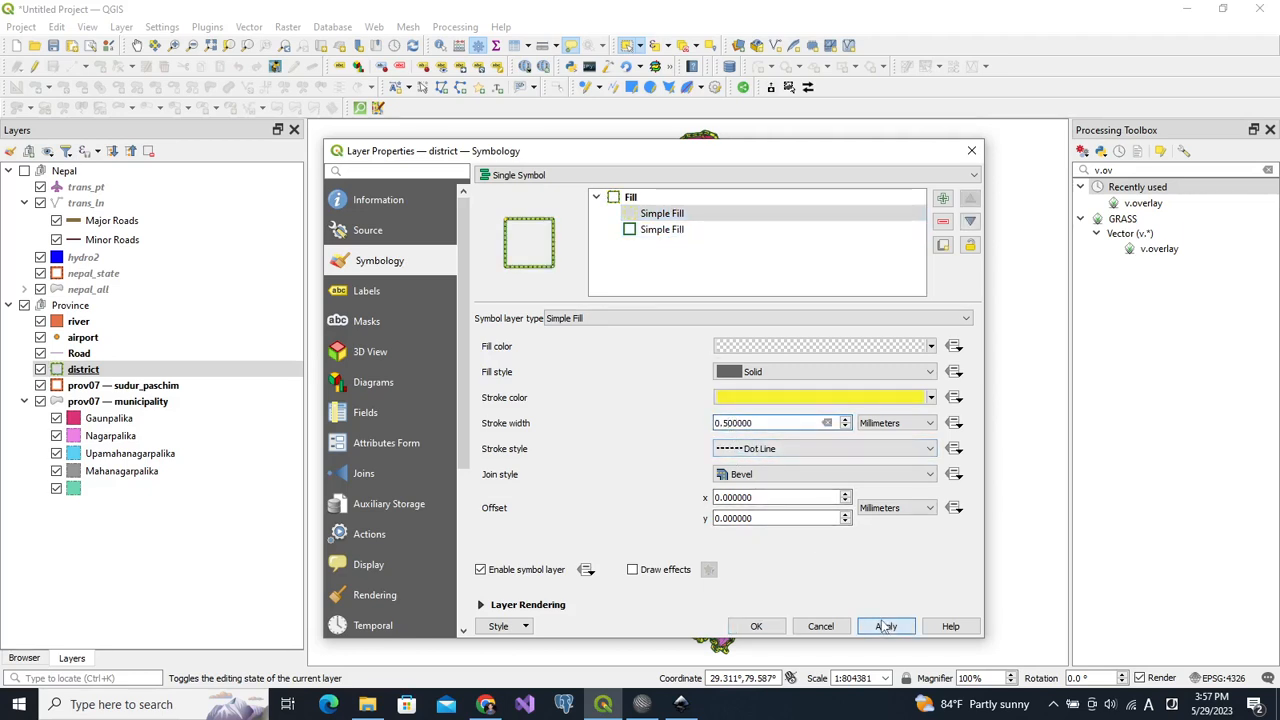
{"action": "left_click", "coordinate": [760, 627]}
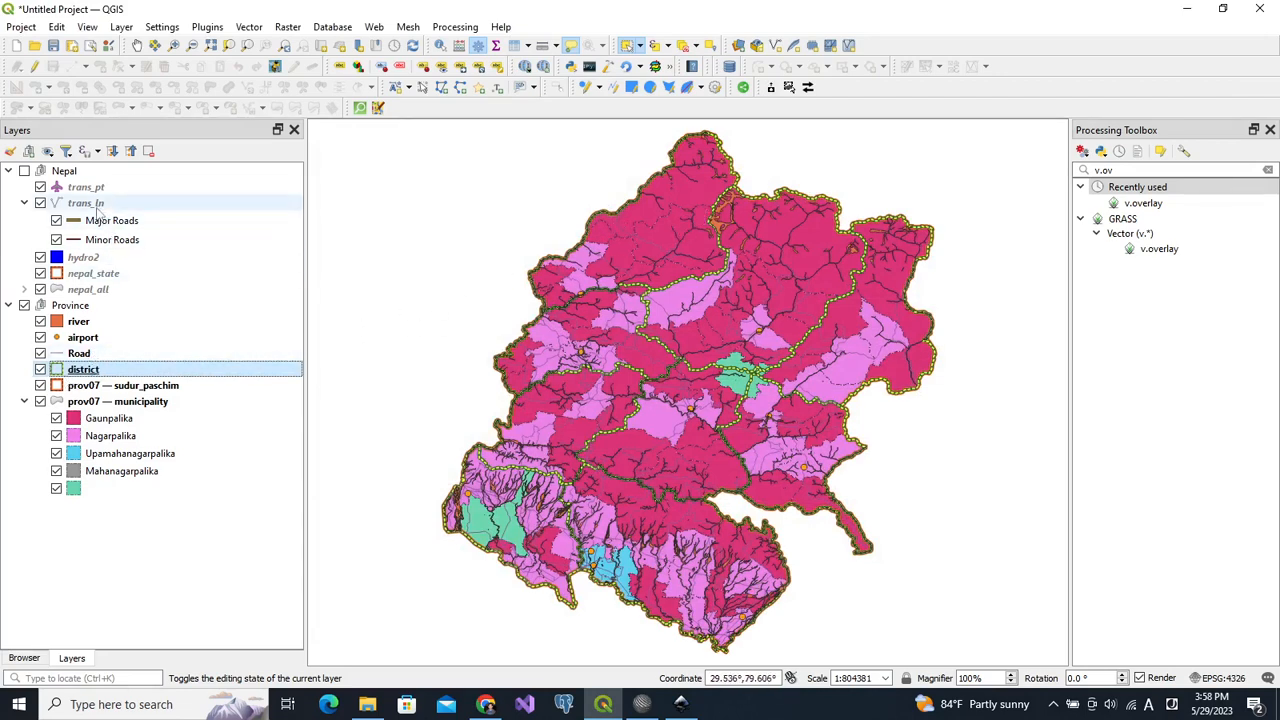
Copy all style categories from the Nepal group's trans_ln layer and paste them onto the province's Road layer
{"action": "left_click", "coordinate": [99, 207]}
{"action": "right_click", "coordinate": [100, 208]}
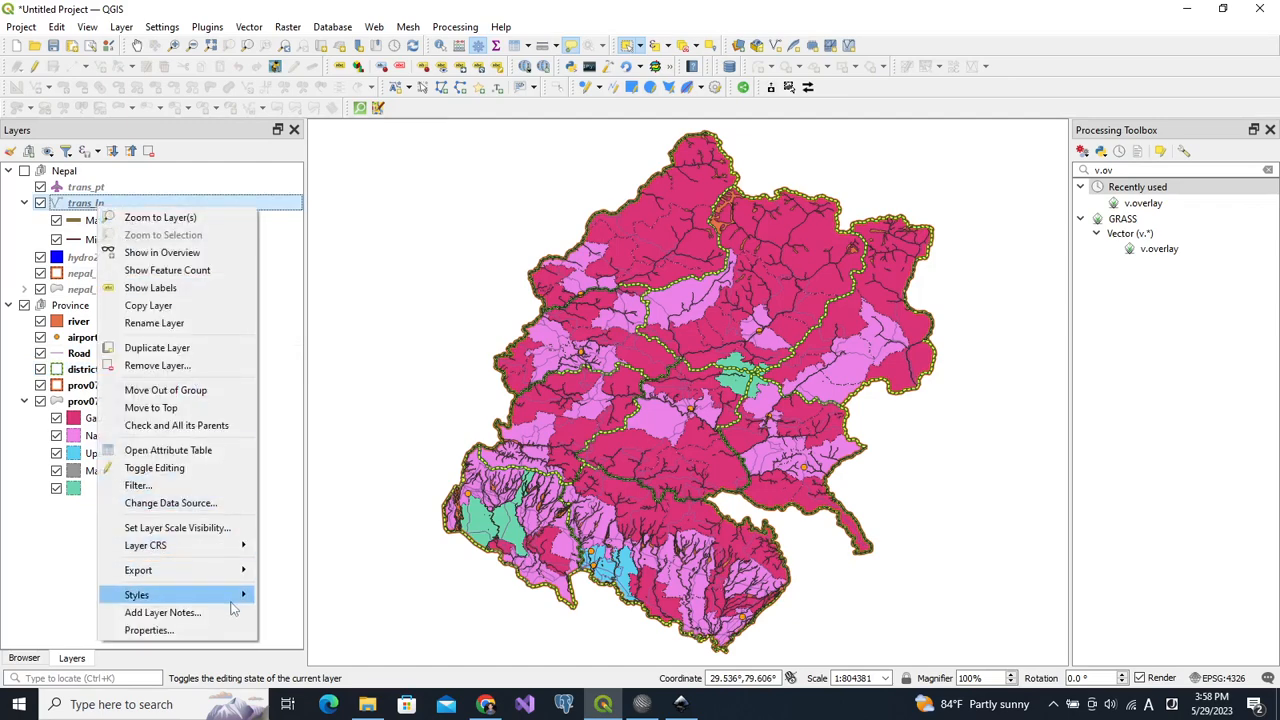
{"action": "mouse_move", "coordinate": [241, 598]}
{"action": "mouse_move", "coordinate": [310, 595]}
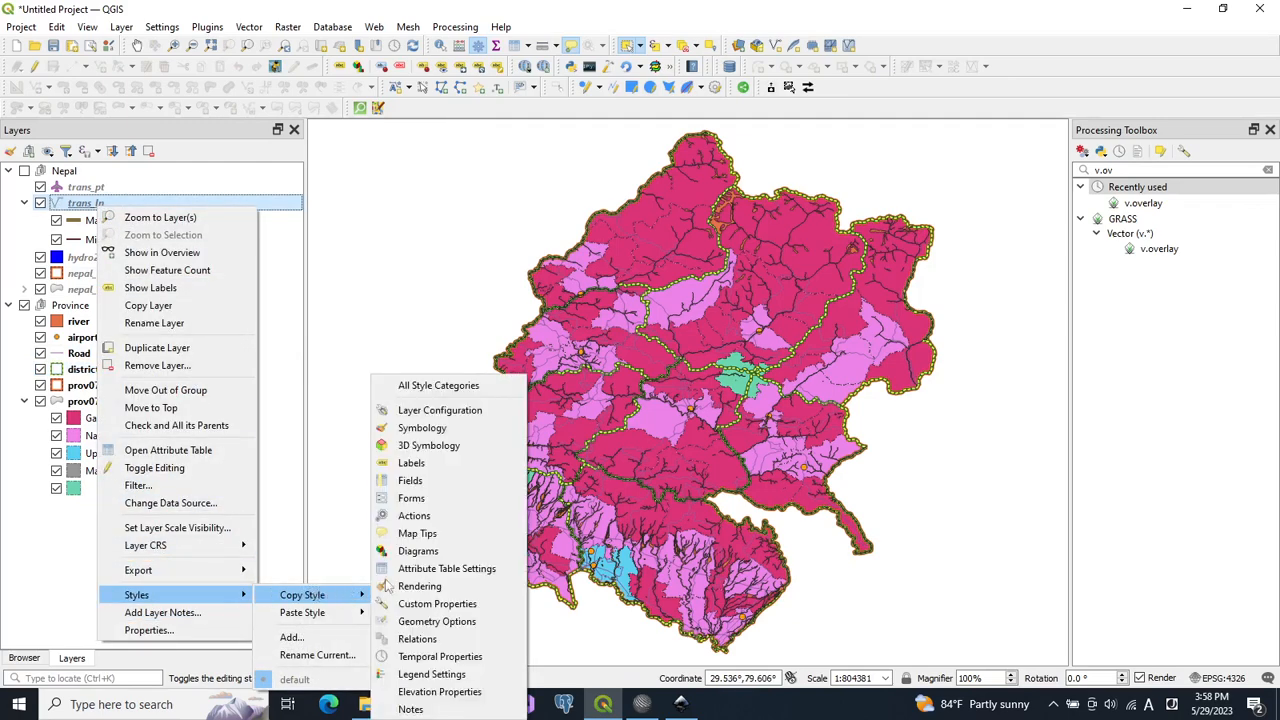
{"action": "left_click", "coordinate": [445, 387]}
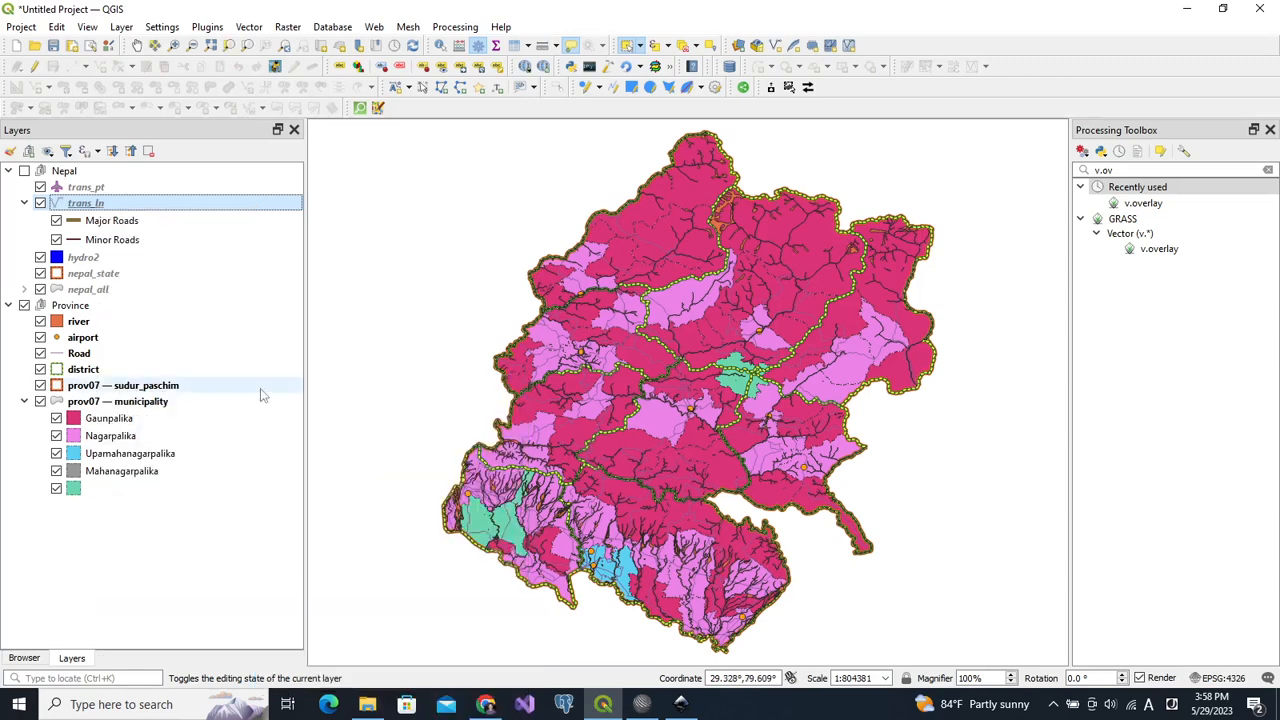
{"action": "left_click", "coordinate": [88, 355]}
{"action": "right_click", "coordinate": [102, 354]}
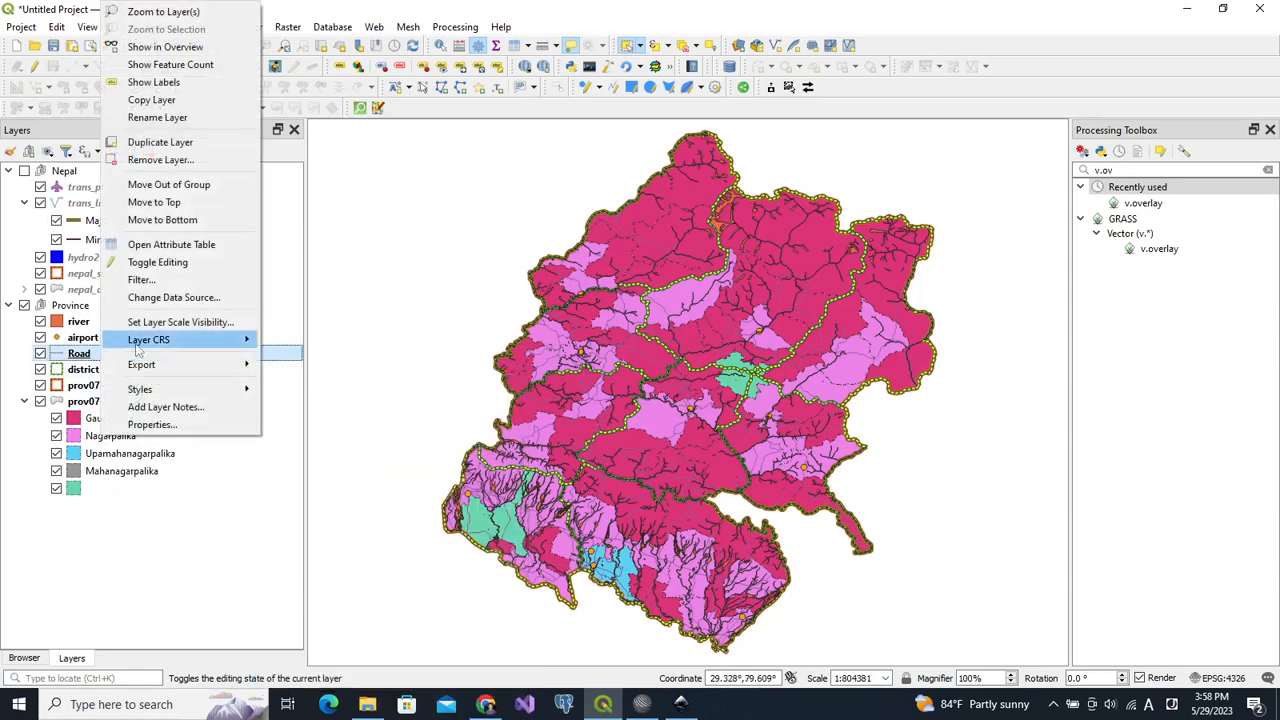
{"action": "mouse_move", "coordinate": [207, 388]}
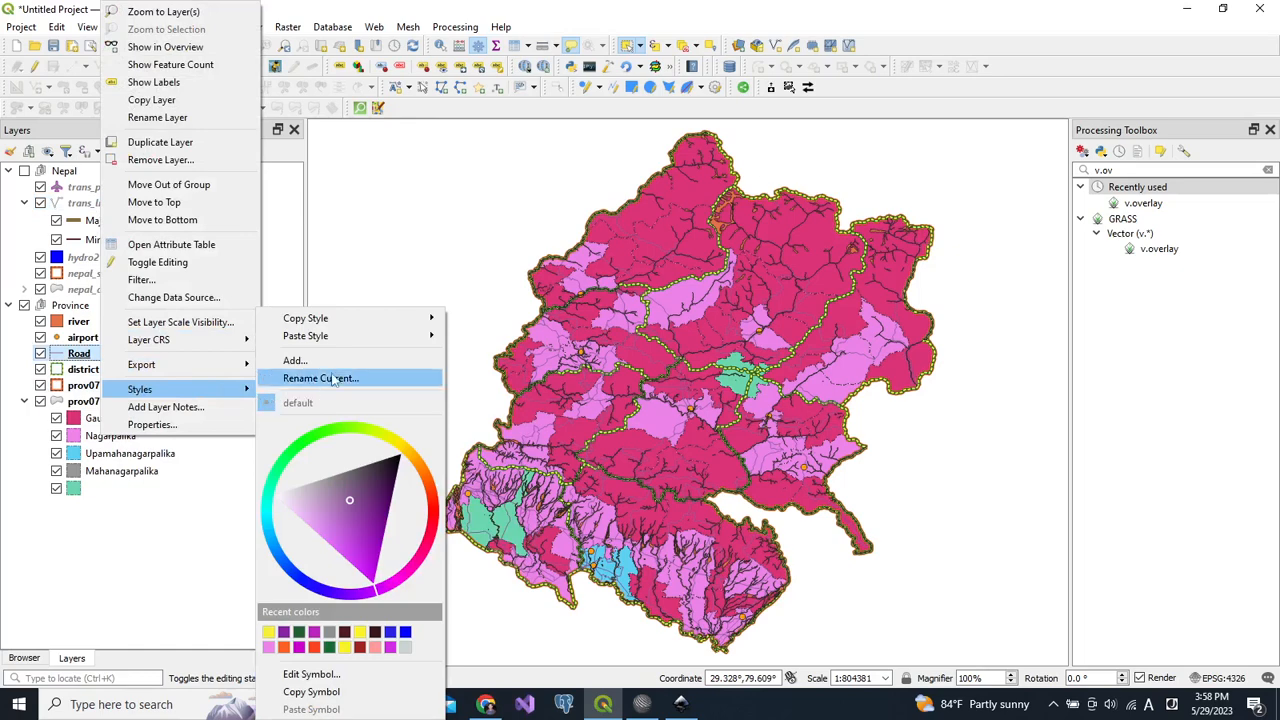
{"action": "mouse_move", "coordinate": [405, 336]}
{"action": "left_click", "coordinate": [486, 337]}
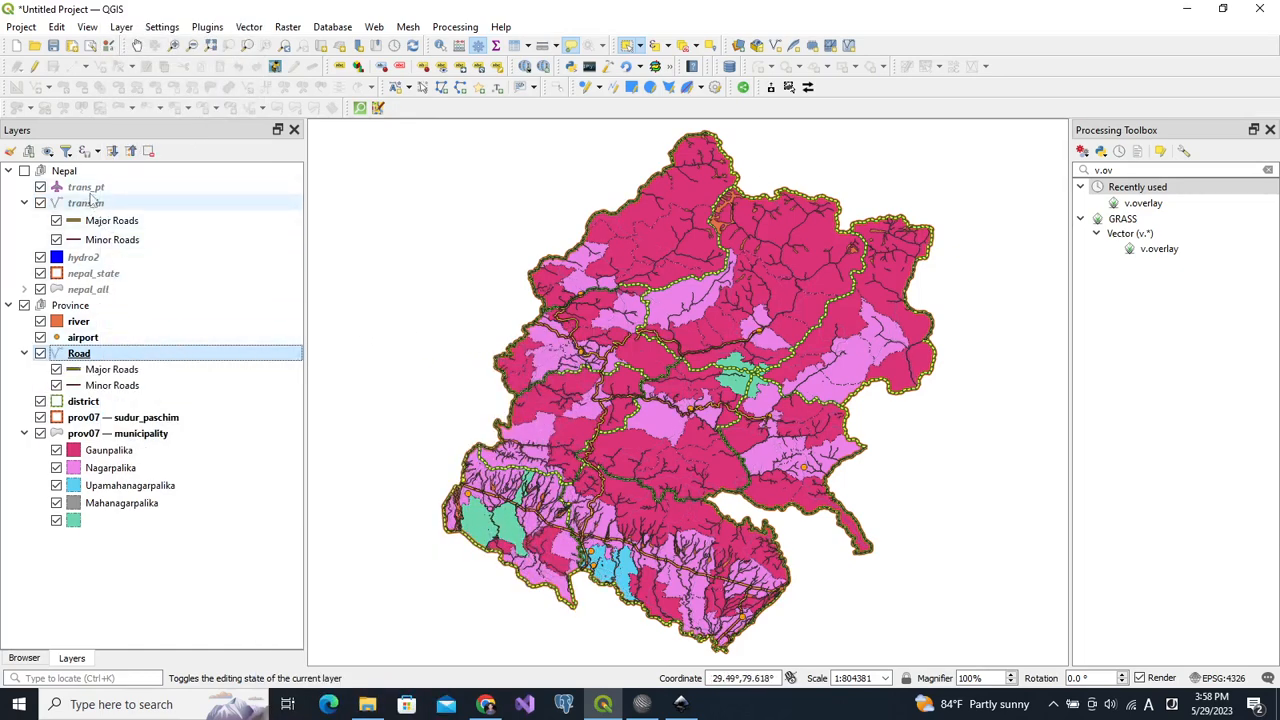
Copy the complete style of the Nepal group's trans_pt layer and paste it onto the province's airport layer
{"action": "left_click", "coordinate": [91, 190]}
{"action": "right_click", "coordinate": [92, 192]}
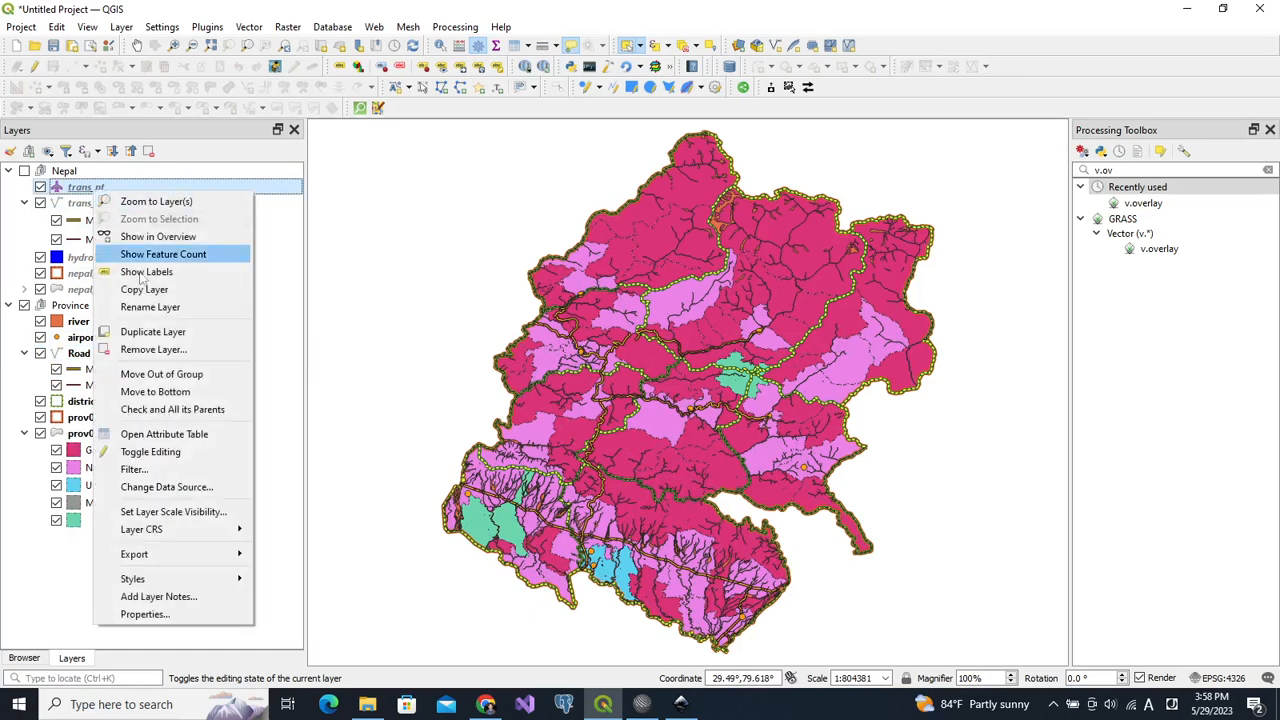
{"action": "mouse_move", "coordinate": [240, 531]}
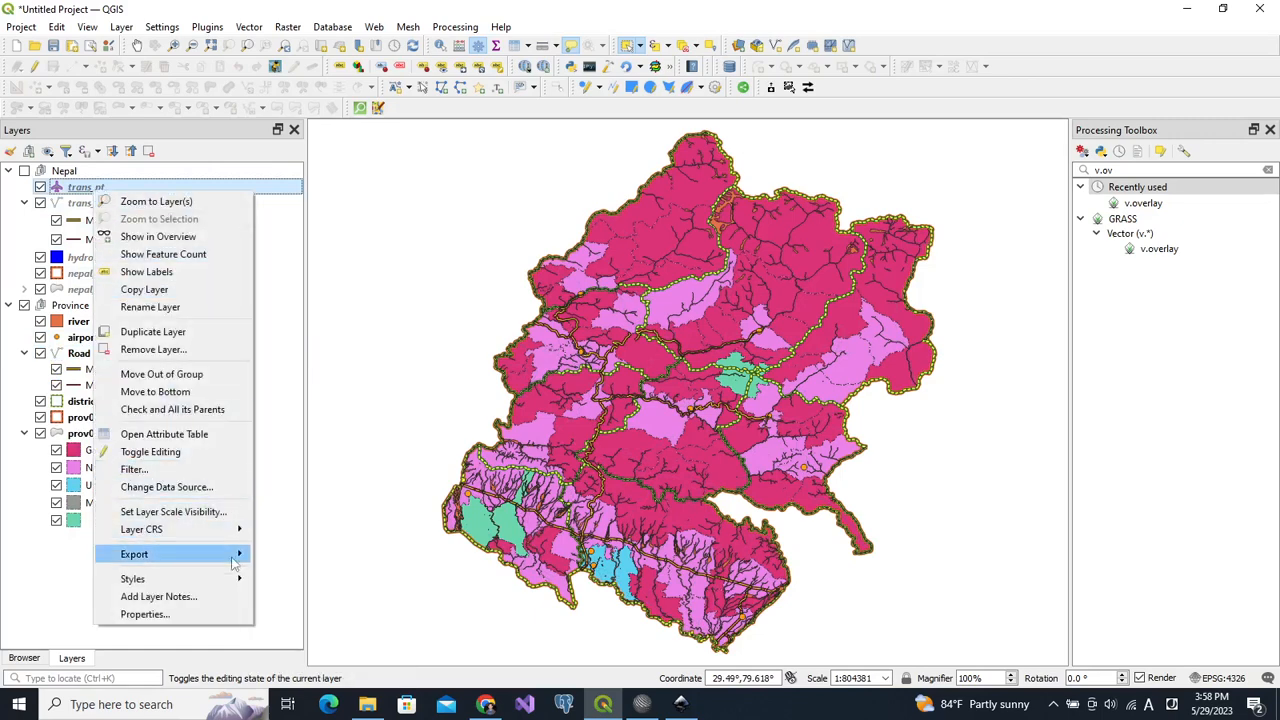
{"action": "mouse_move", "coordinate": [242, 580]}
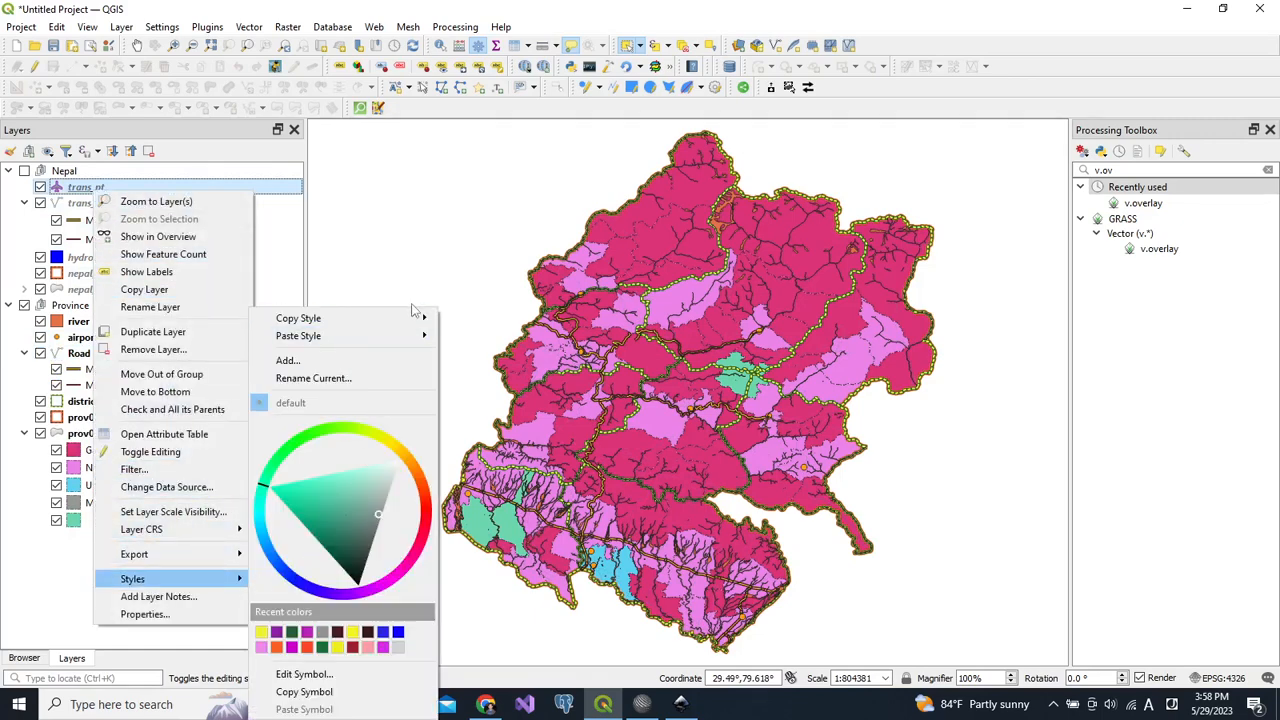
{"action": "left_click", "coordinate": [447, 320]}
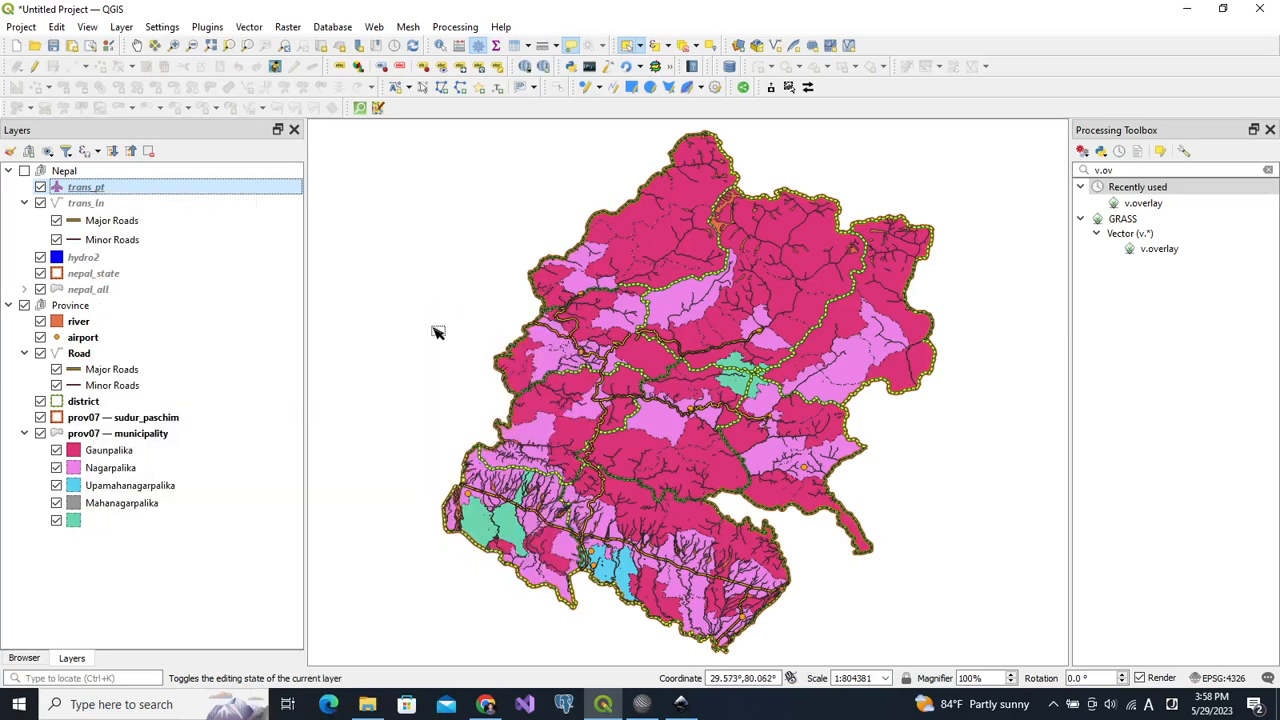
{"action": "left_click", "coordinate": [91, 341]}
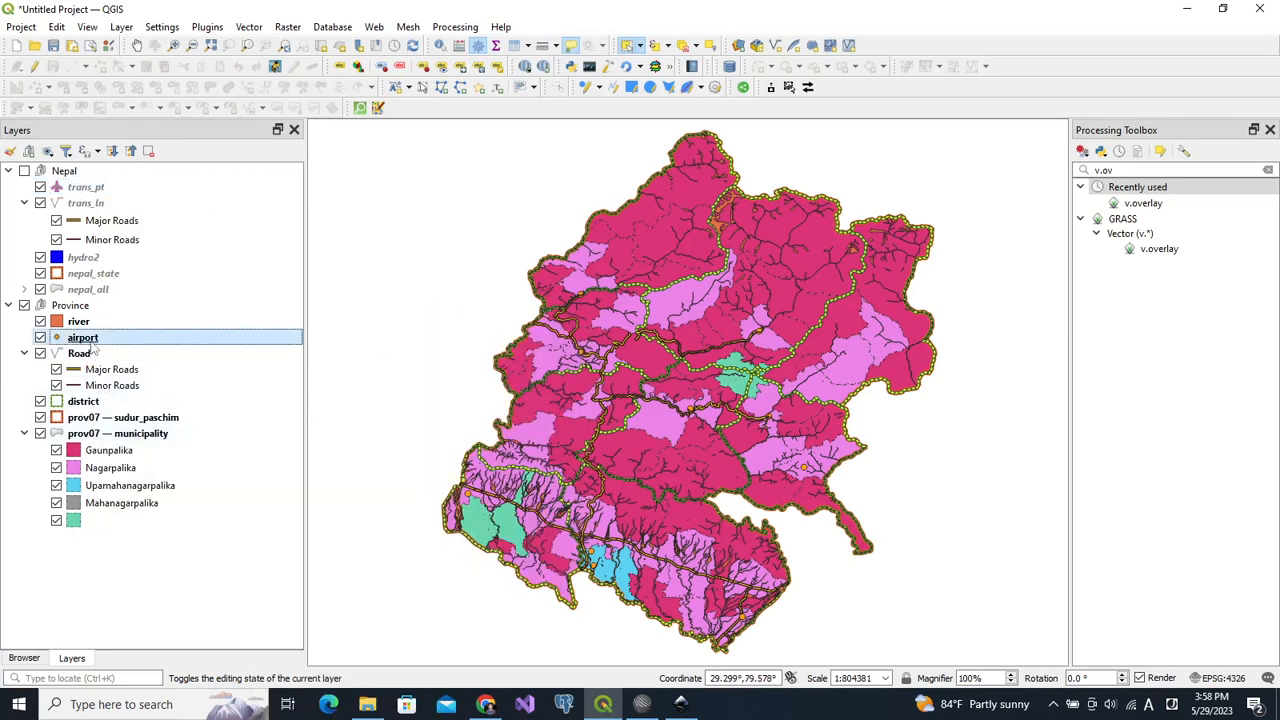
{"action": "right_click", "coordinate": [93, 344]}
{"action": "mouse_move", "coordinate": [220, 370]}
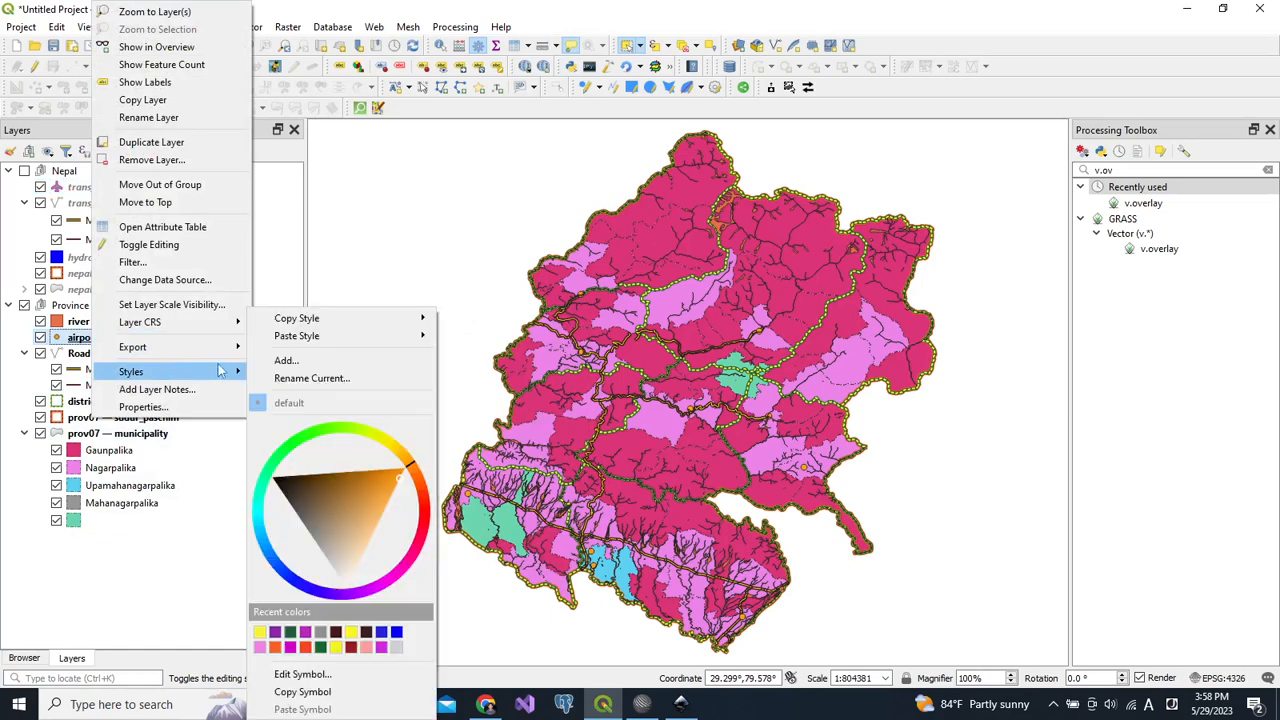
{"action": "mouse_move", "coordinate": [332, 337]}
{"action": "left_click", "coordinate": [482, 342]}
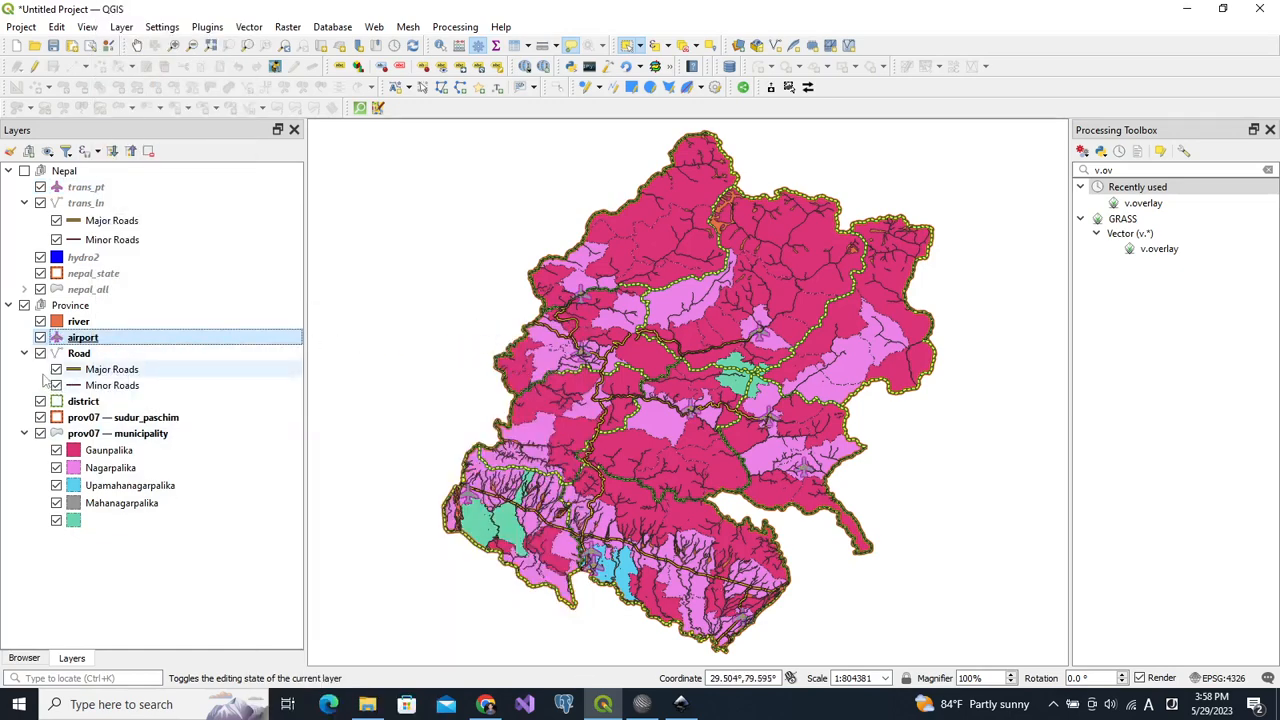
Copy the complete style of the Nepal group's hydro2 layer and paste it onto the province's river layer
{"action": "left_click", "coordinate": [88, 245]}
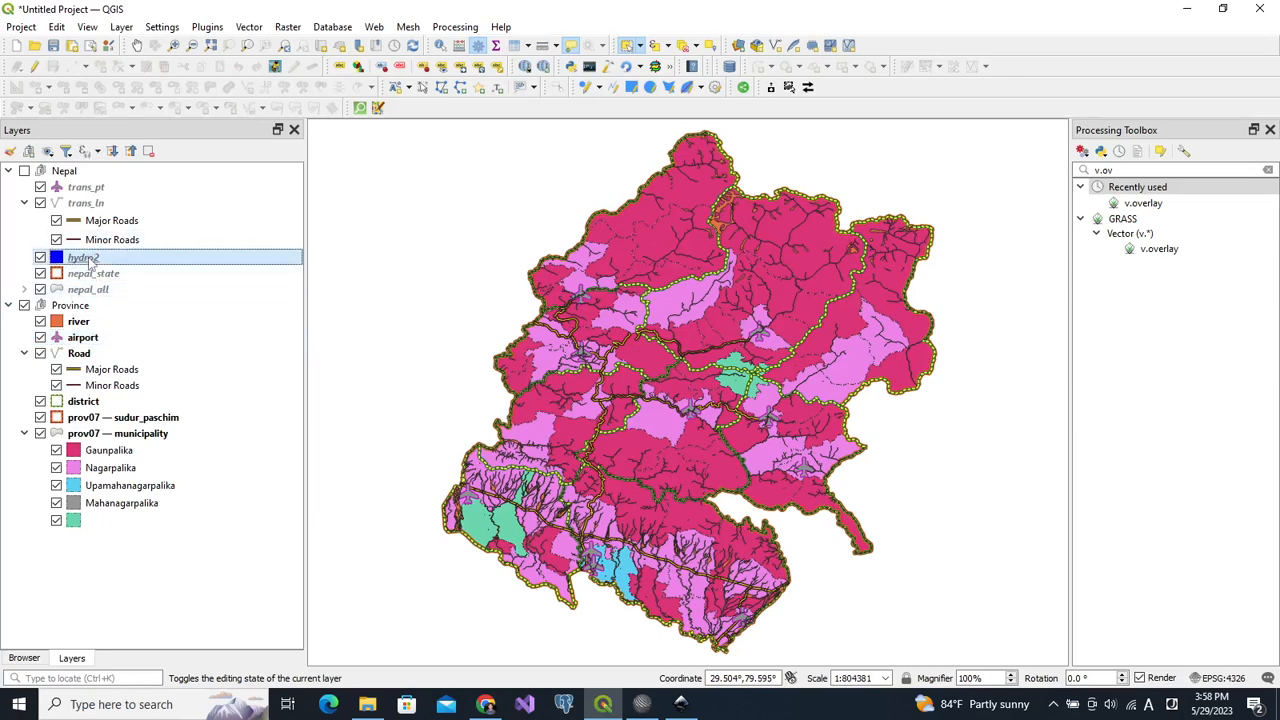
{"action": "right_click", "coordinate": [90, 261]}
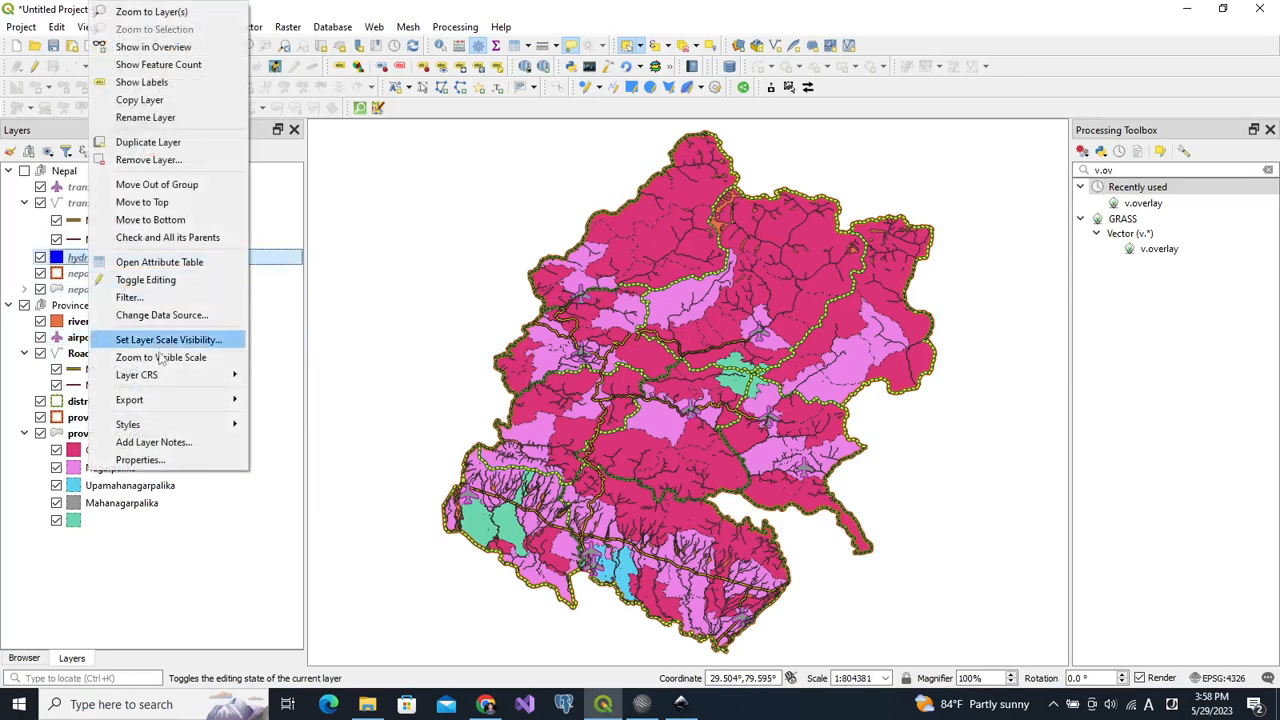
{"action": "mouse_move", "coordinate": [191, 428]}
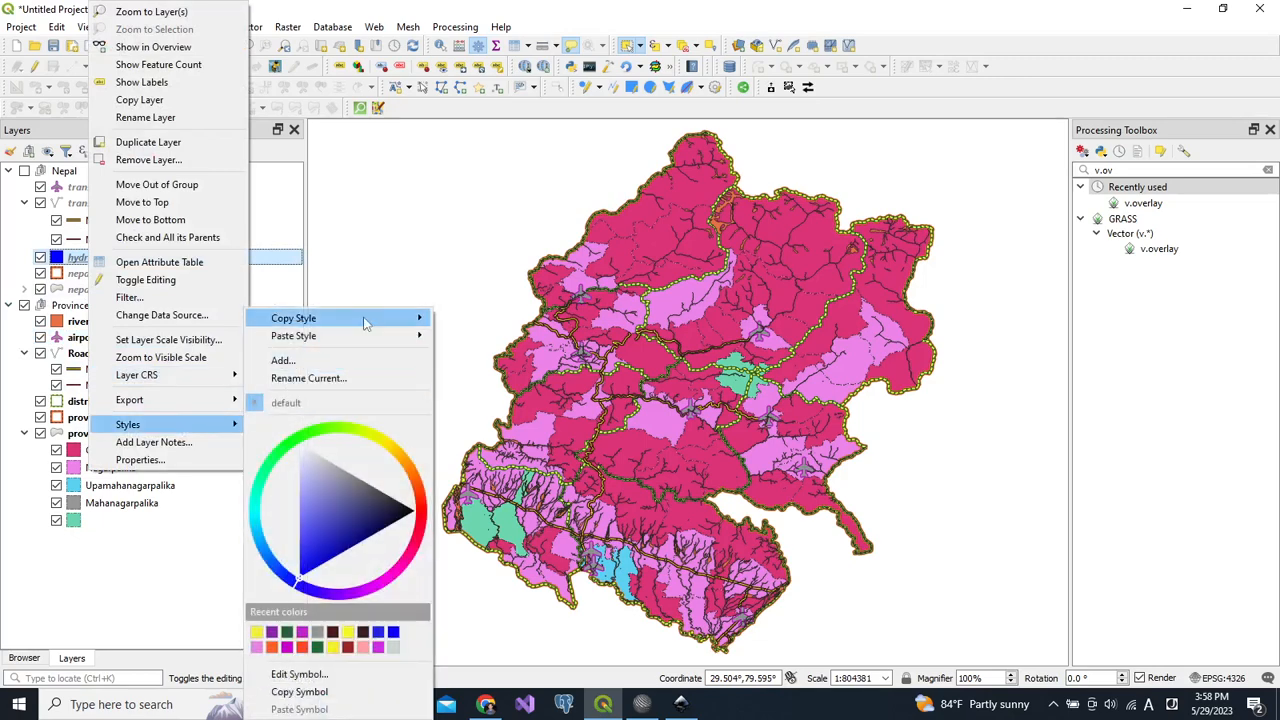
{"action": "mouse_move", "coordinate": [371, 318]}
{"action": "left_click", "coordinate": [477, 325]}
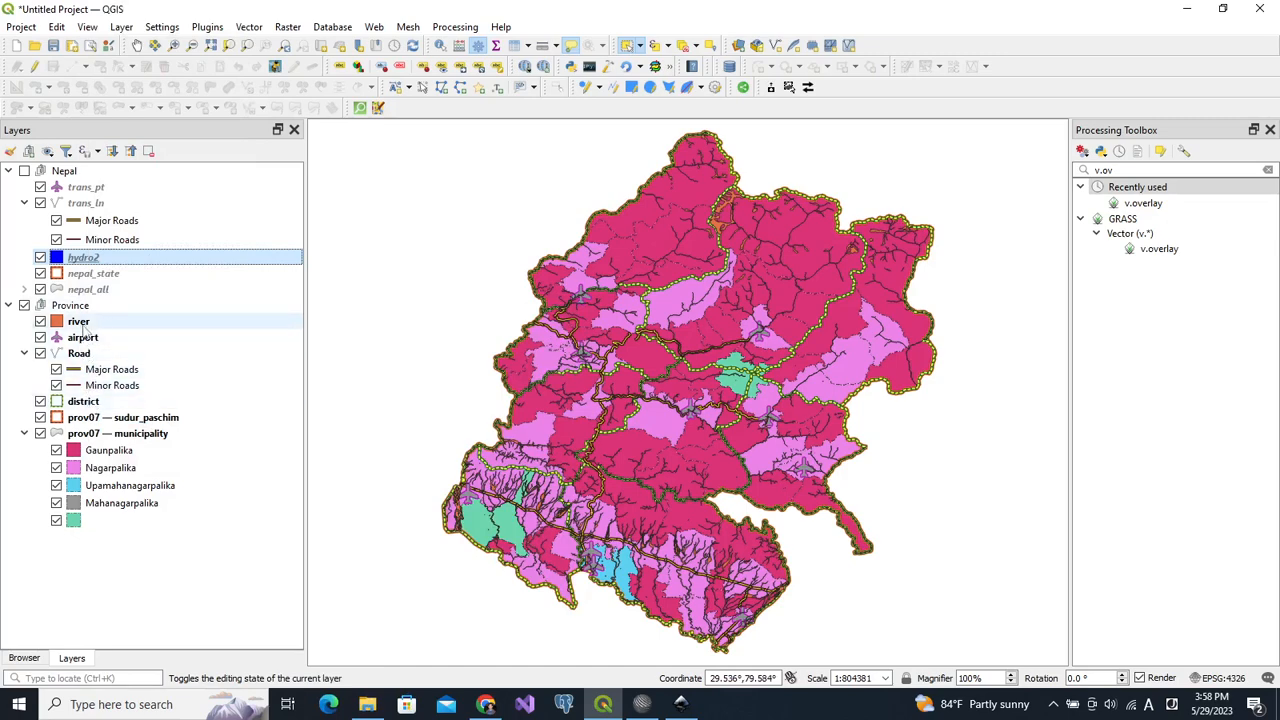
{"action": "left_click", "coordinate": [84, 326]}
{"action": "right_click", "coordinate": [84, 327]}
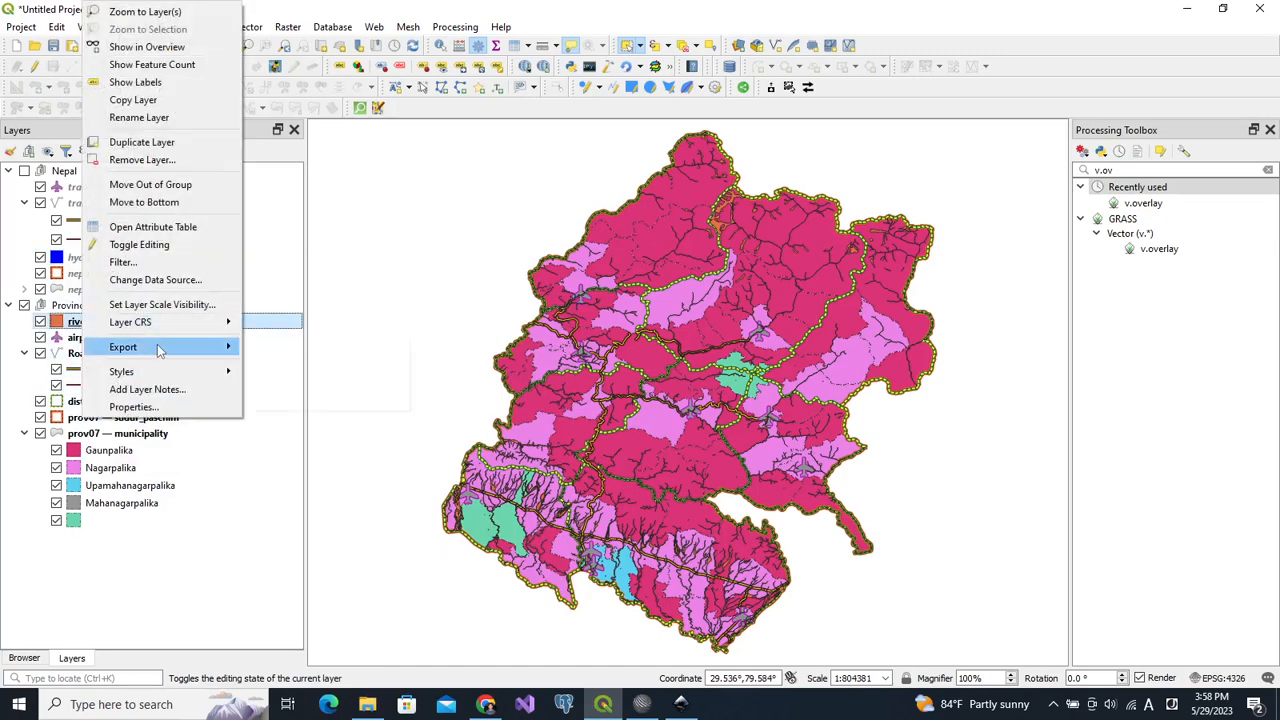
{"action": "mouse_move", "coordinate": [229, 371]}
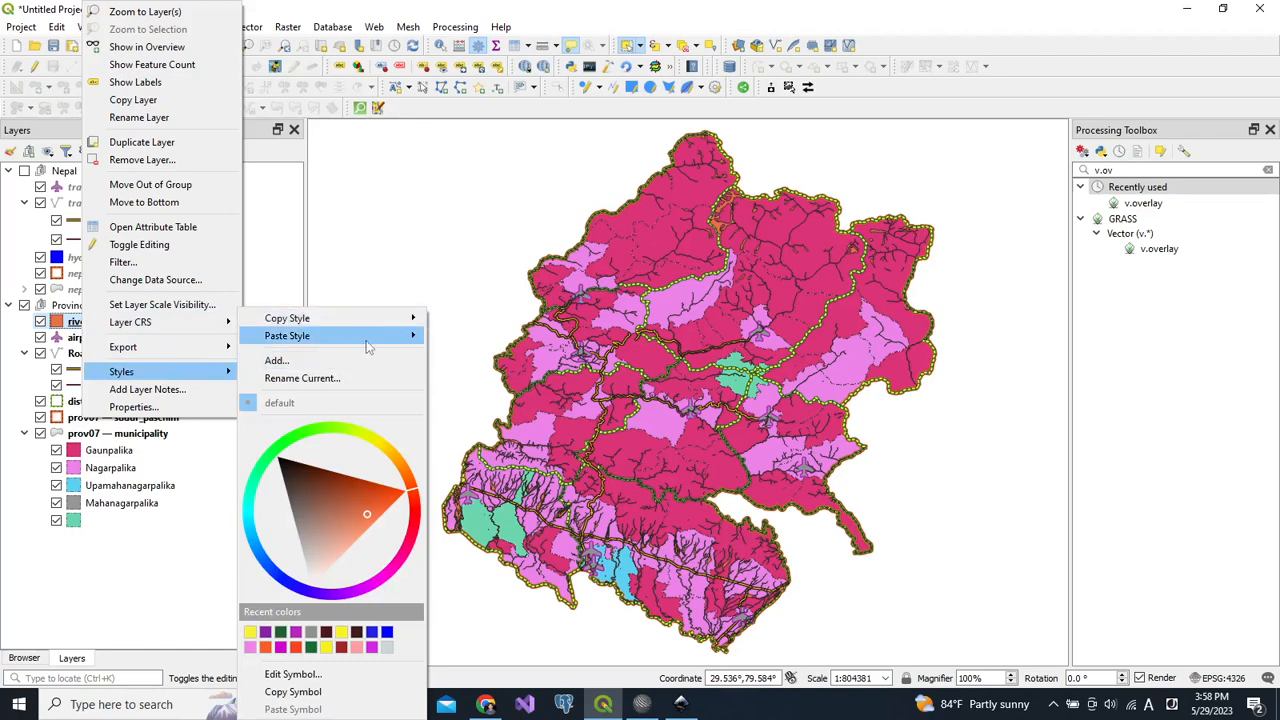
{"action": "mouse_move", "coordinate": [300, 336]}
{"action": "left_click", "coordinate": [435, 345]}
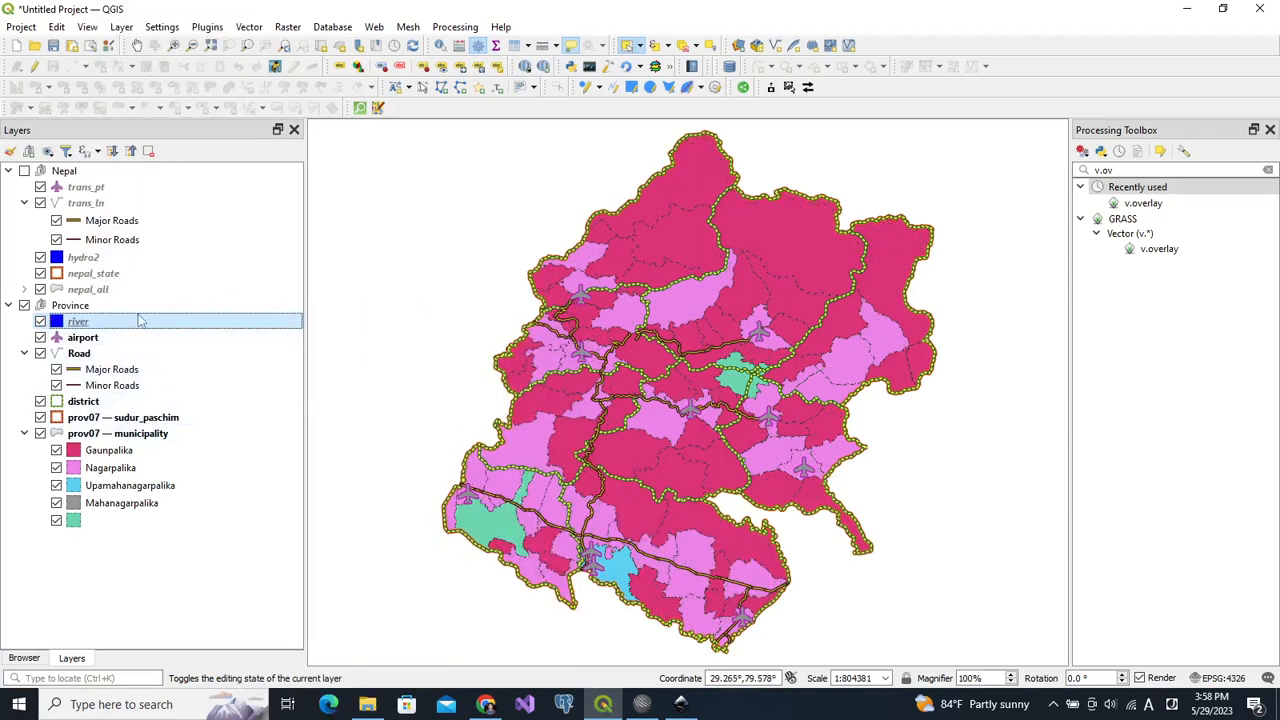
Move the river layer between Road and district, and set the map scale to 1:404381
{"action": "left_click_drag", "start_coordinate": [140, 320], "coordinate": [113, 402]}
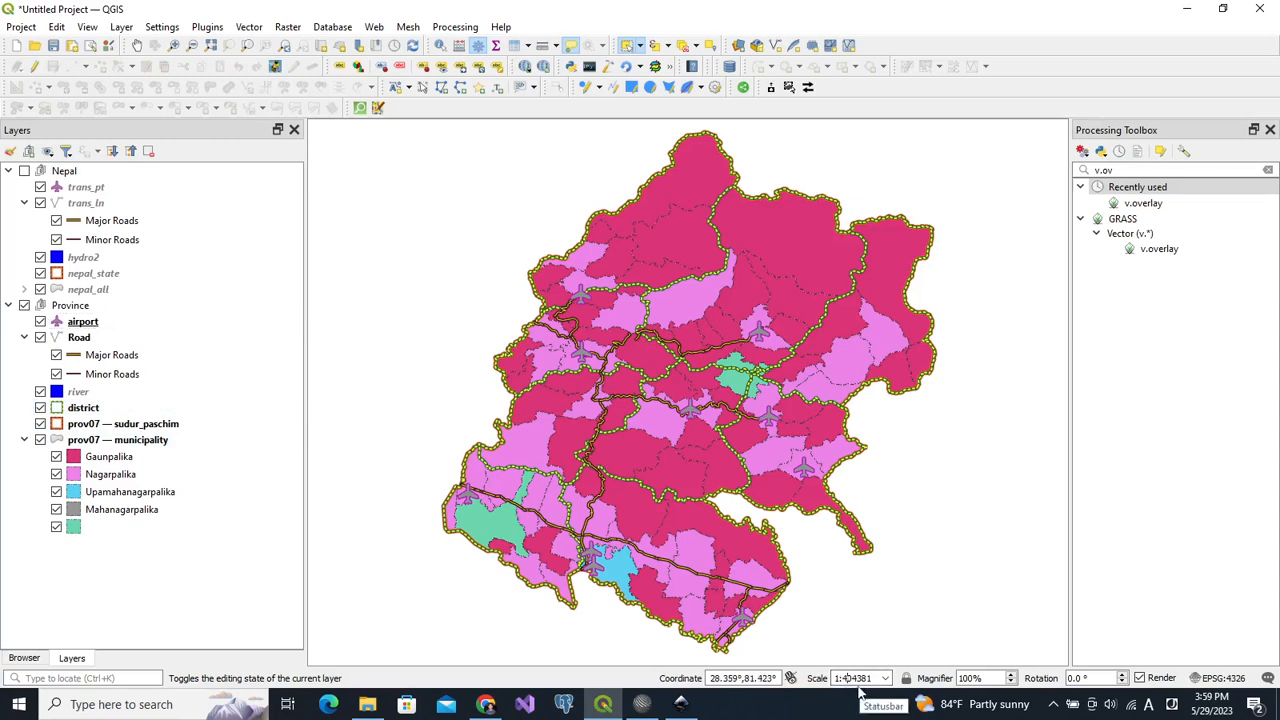
{"action": "key", "text": "Return"}
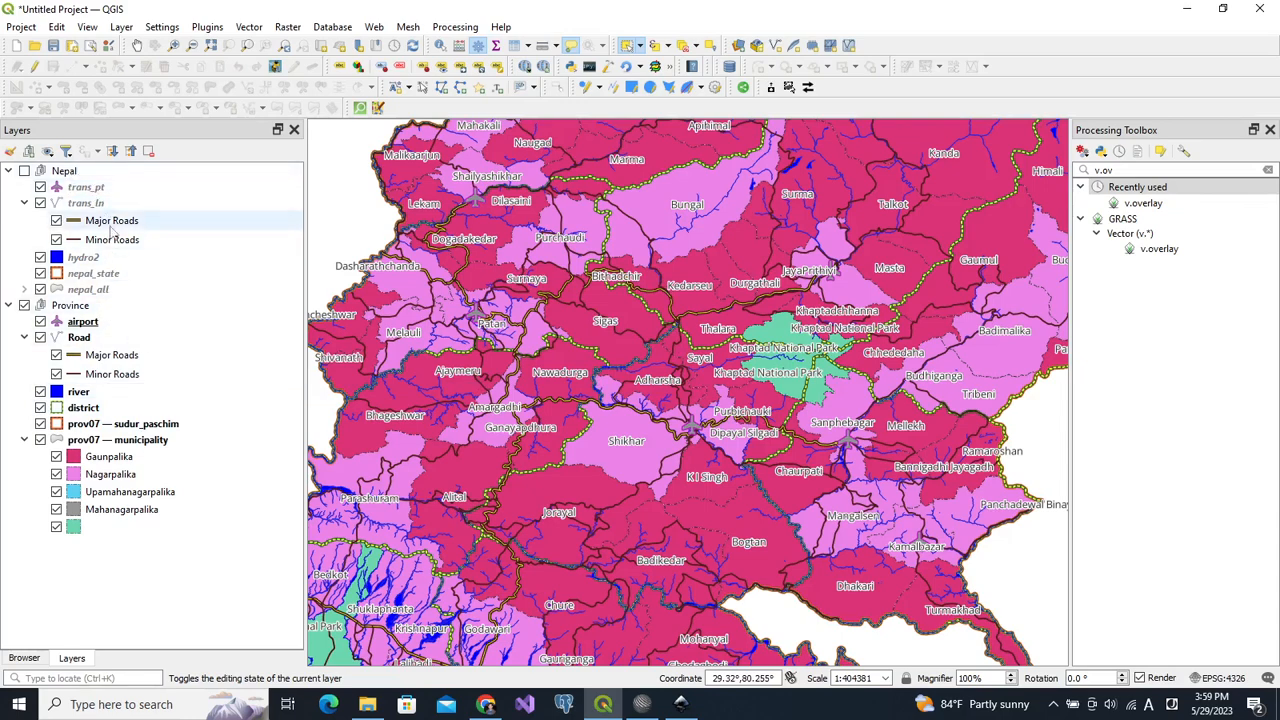
{"action": "left_click", "coordinate": [80, 177]}
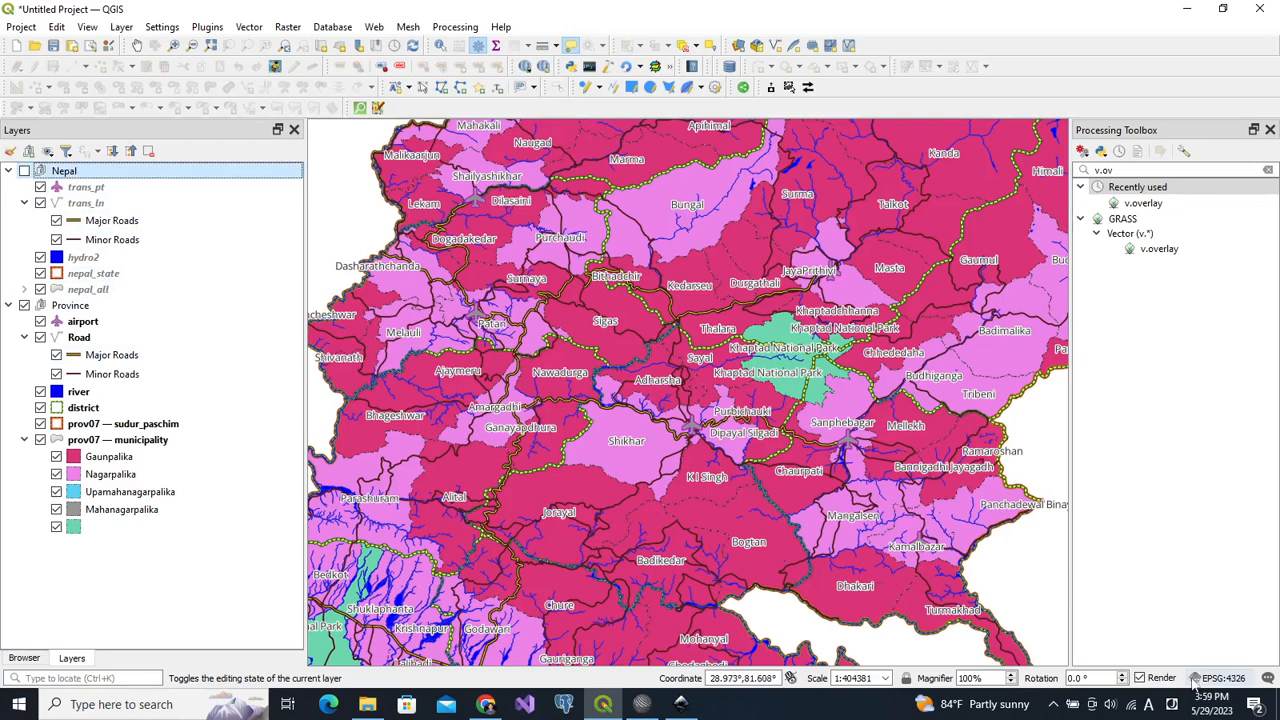
{"action": "left_click", "coordinate": [1057, 705]}
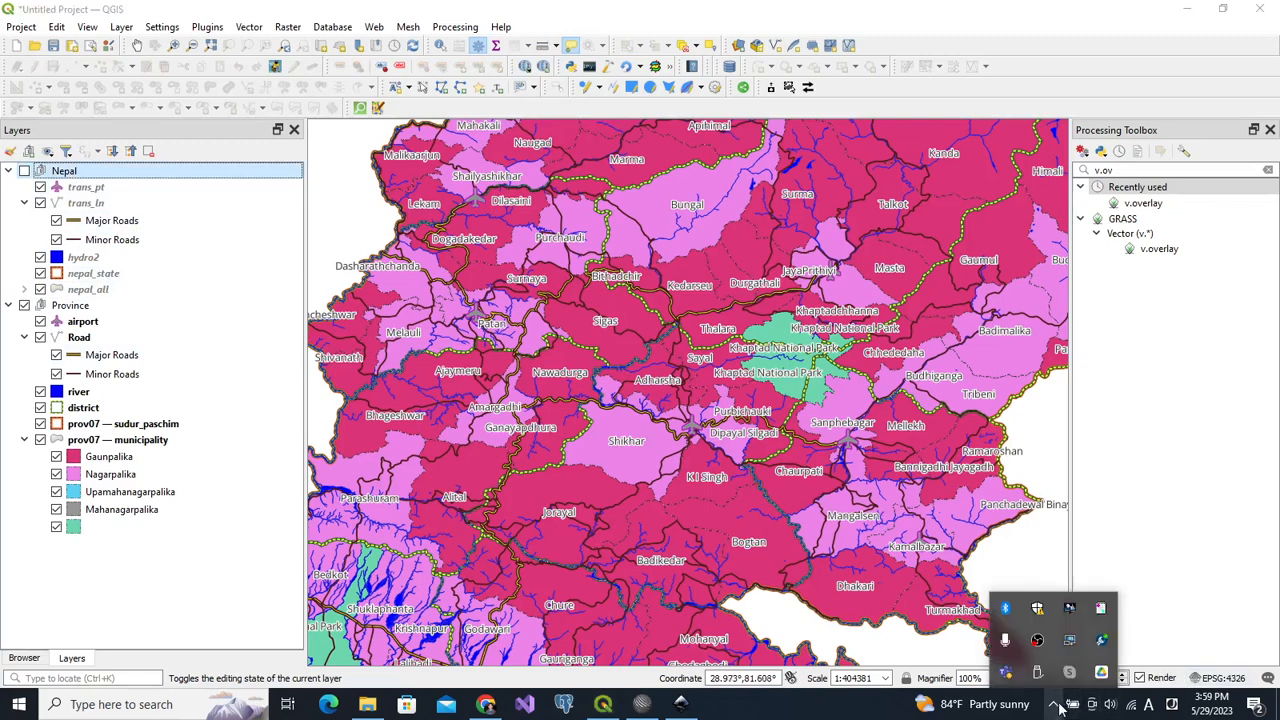
{"action": "right_click", "coordinate": [1037, 640]}
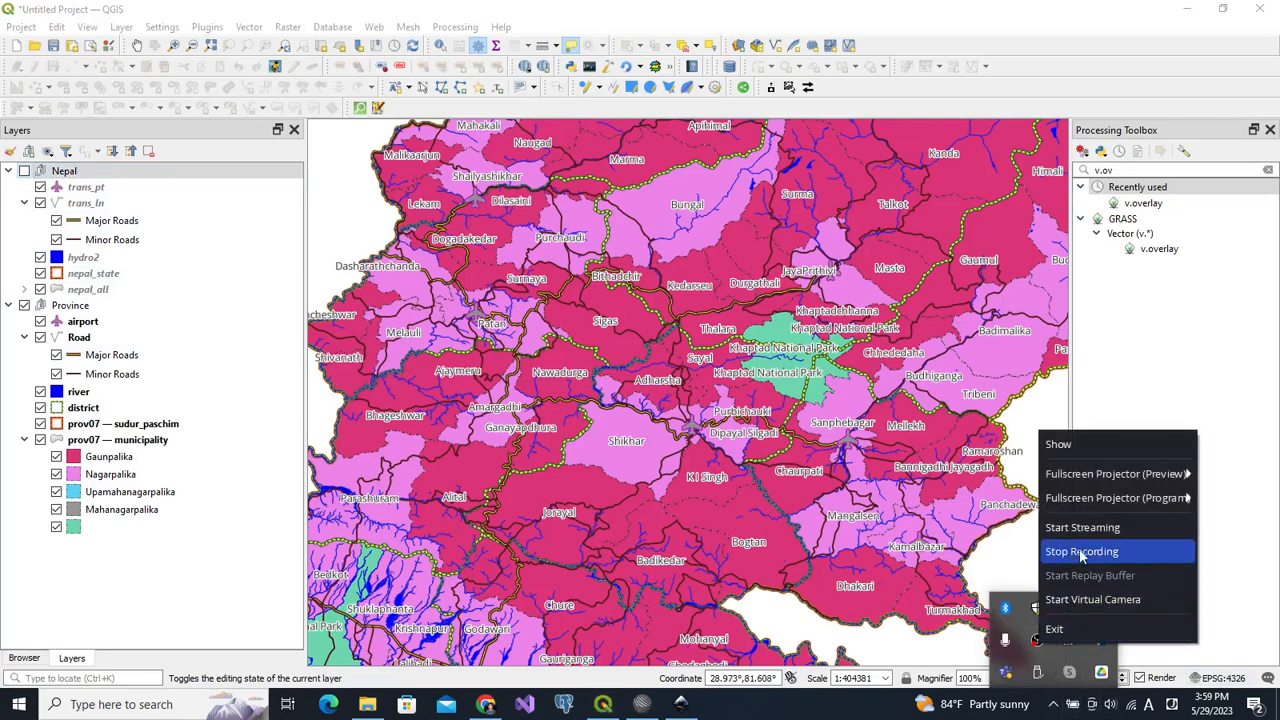